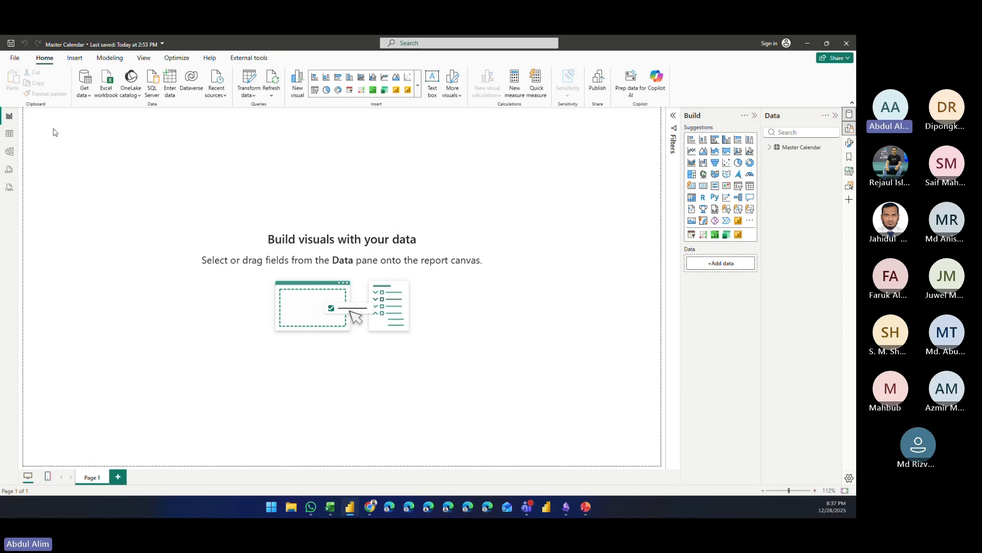
Step: Review the preview features in the program's options, including Enhanced DAX Time Intelligence, and close the options without changes
click(16, 60)
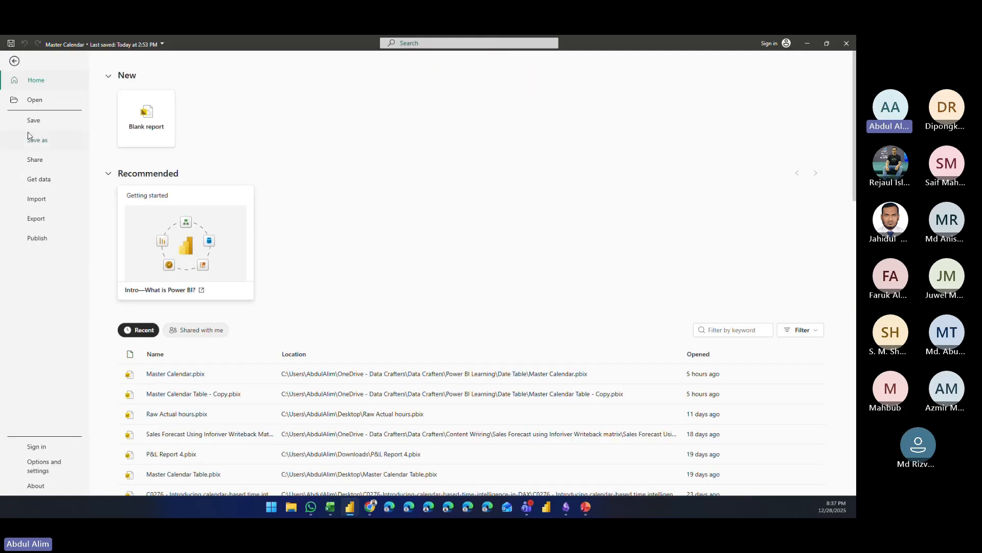
click(45, 467)
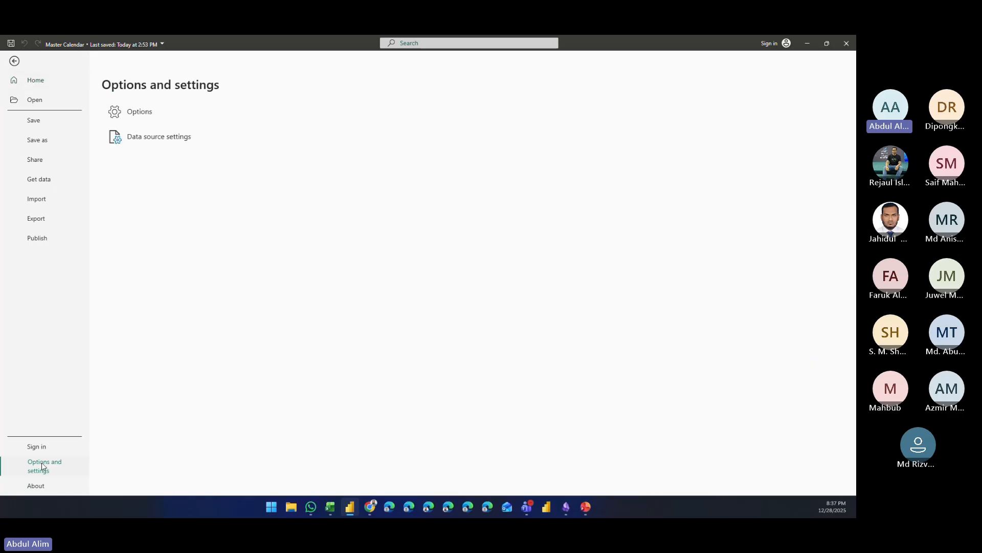
click(146, 116)
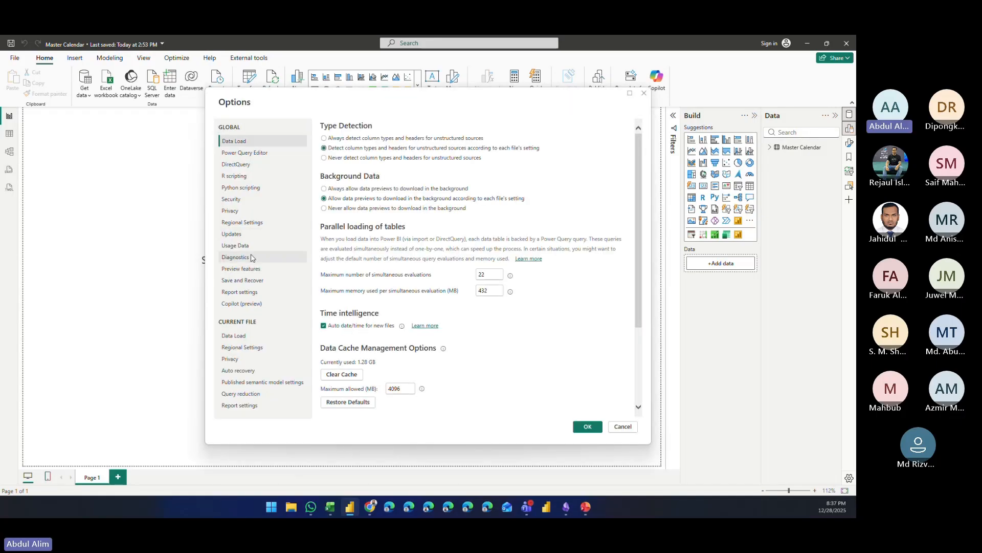
click(242, 271)
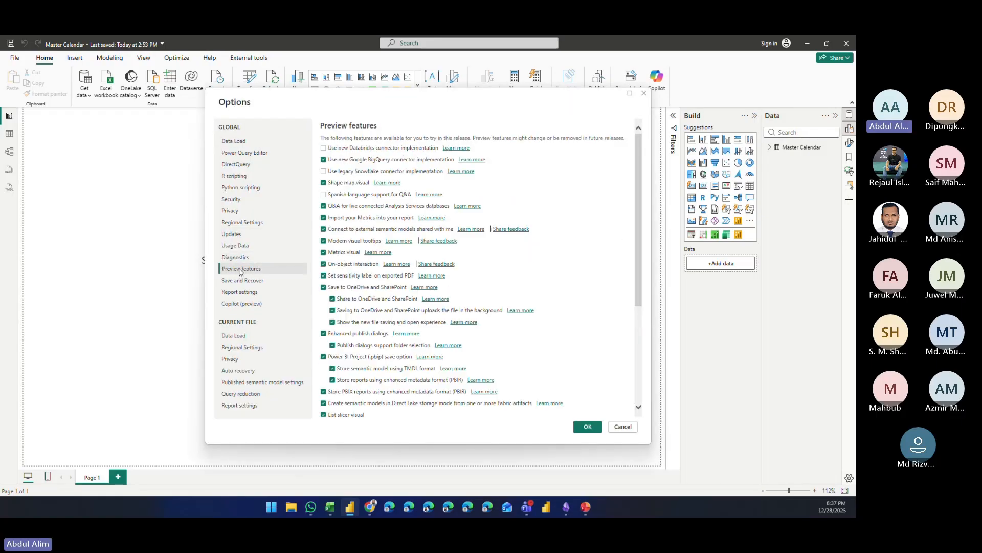
scroll(362, 299, down, 3)
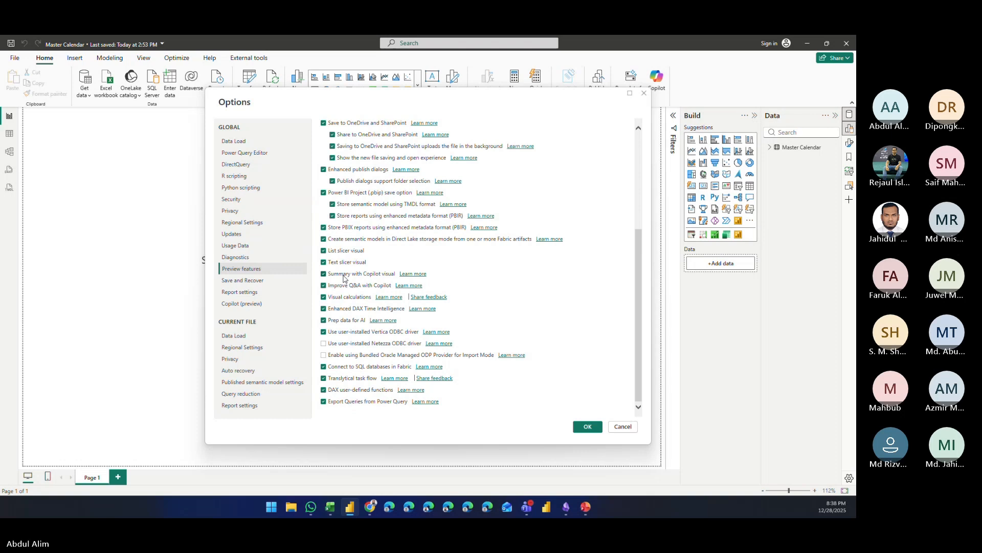
scroll(344, 278, up, 3)
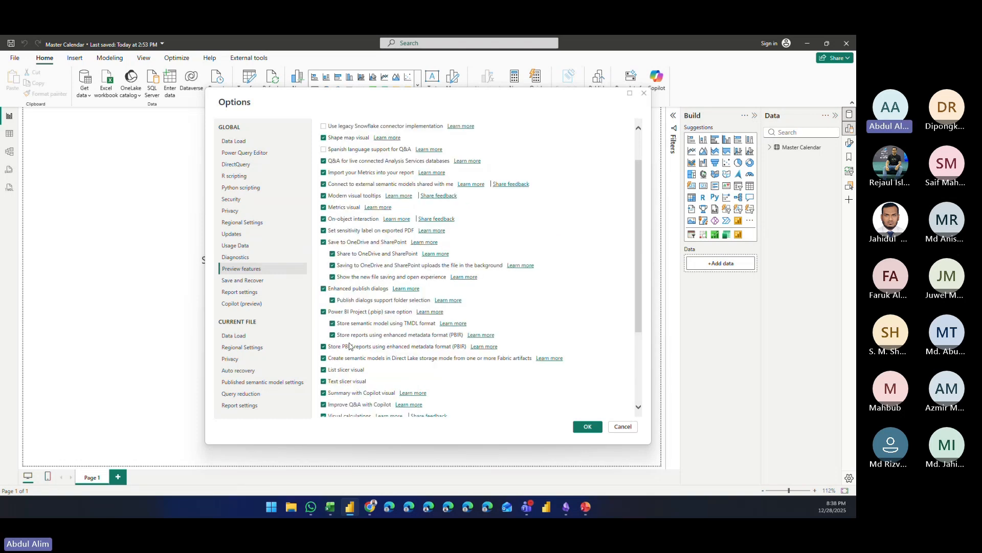
scroll(350, 307, up, 1)
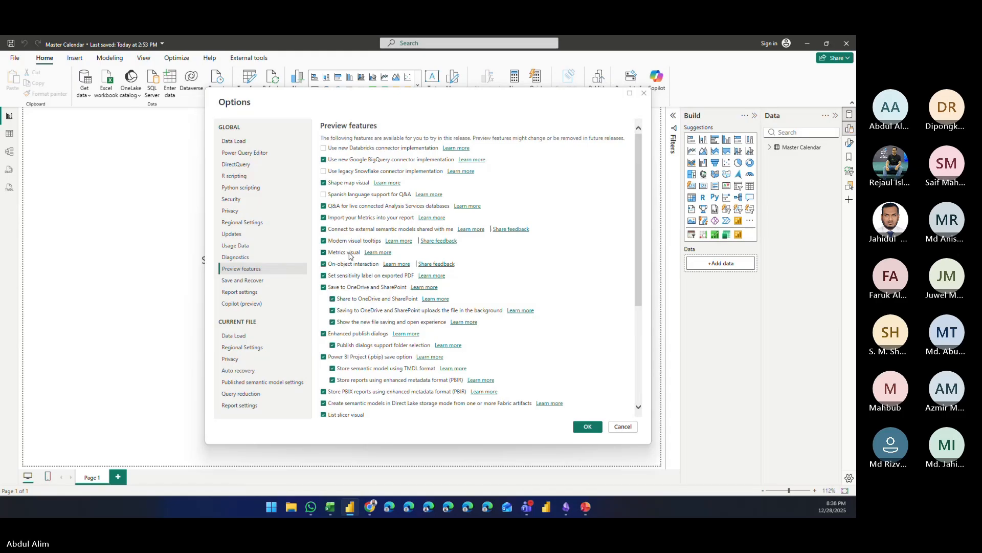
scroll(345, 272, down, 3)
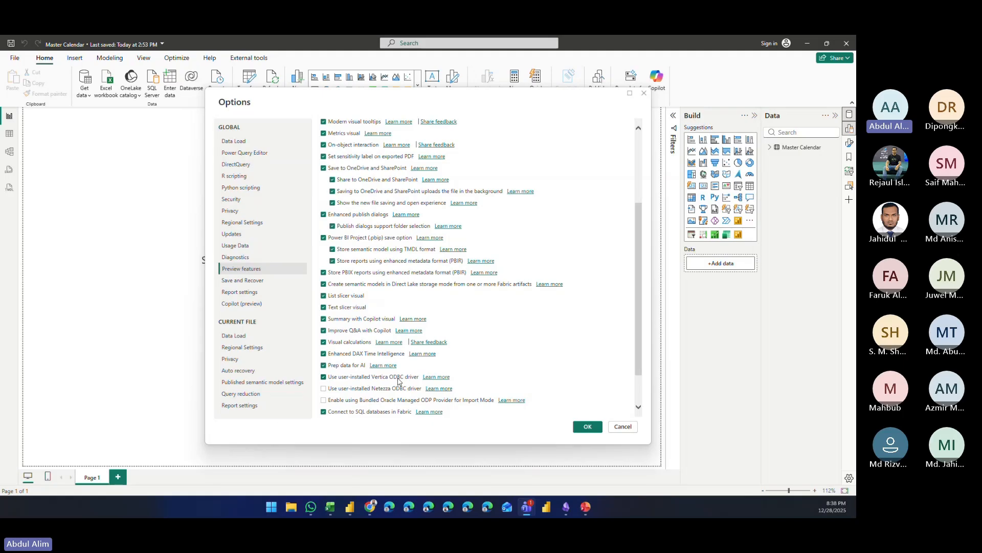
click(622, 427)
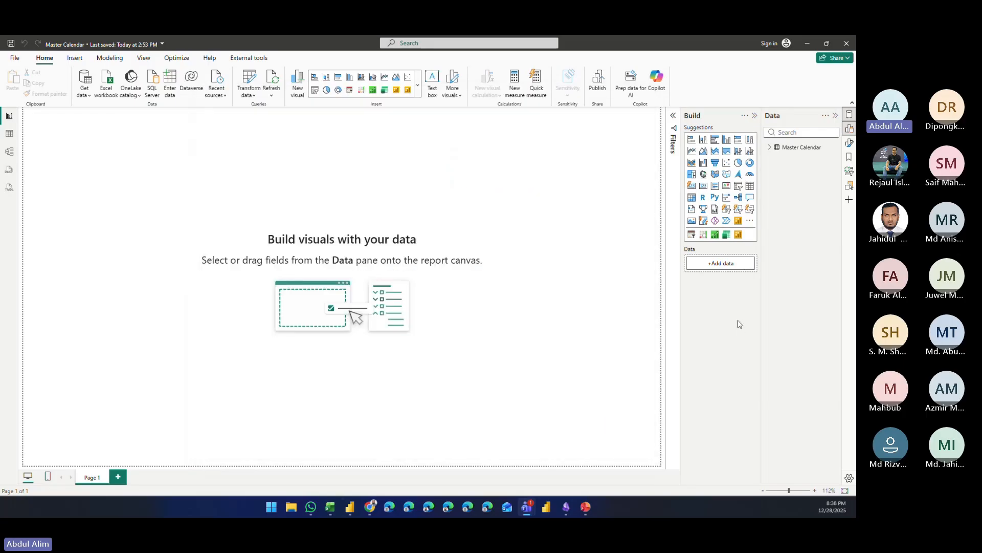
Step: Open the calendar options for the Master Calendar table
right_click(791, 148)
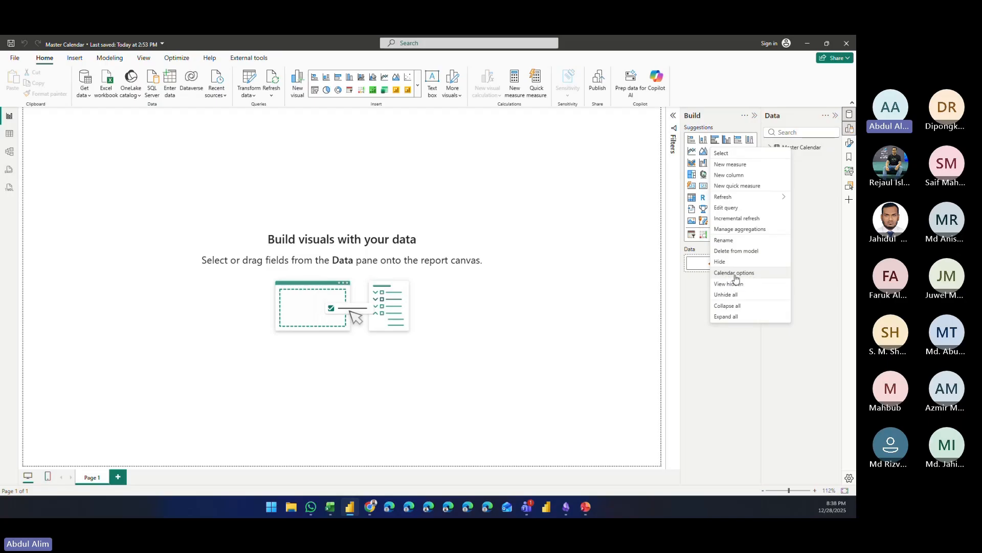
click(805, 205)
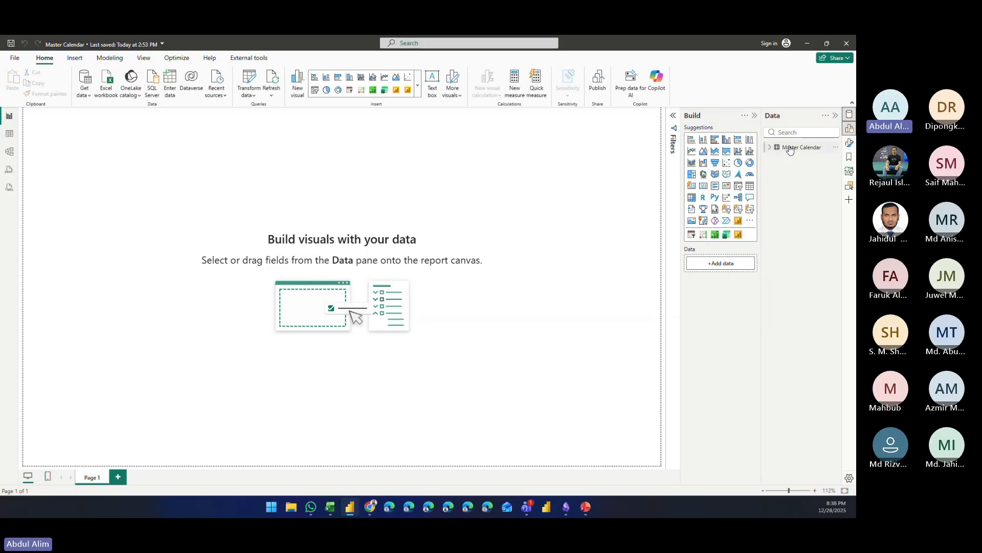
right_click(791, 149)
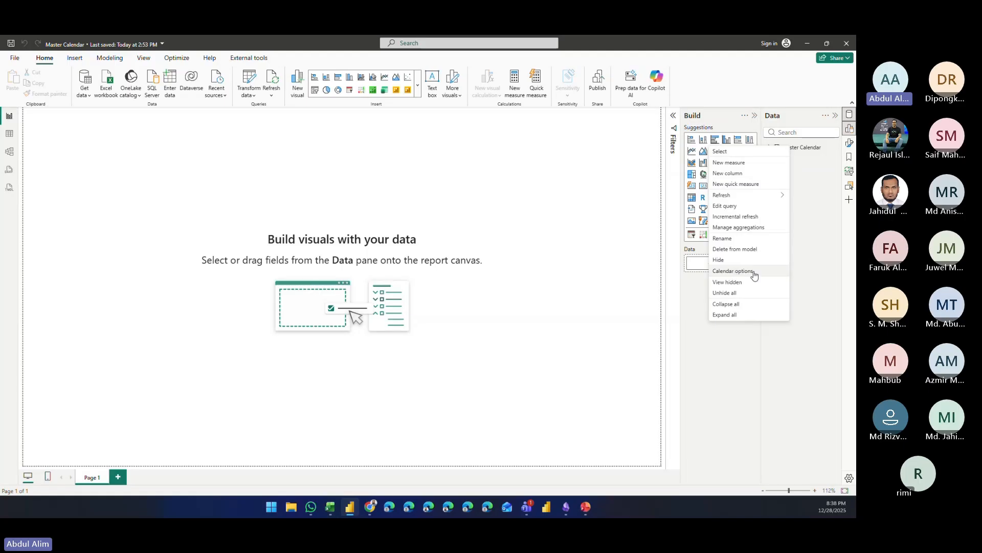
click(569, 242)
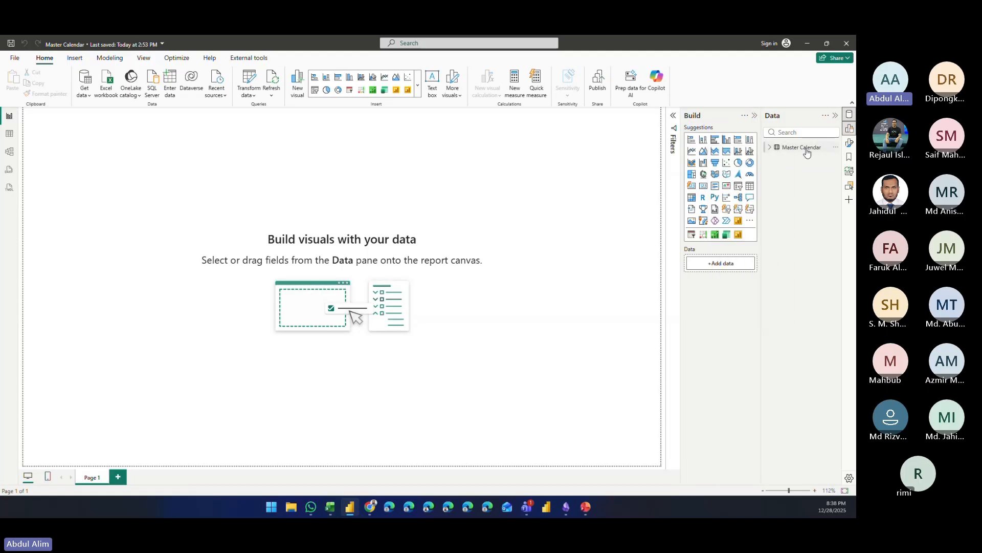
right_click(807, 152)
click(756, 276)
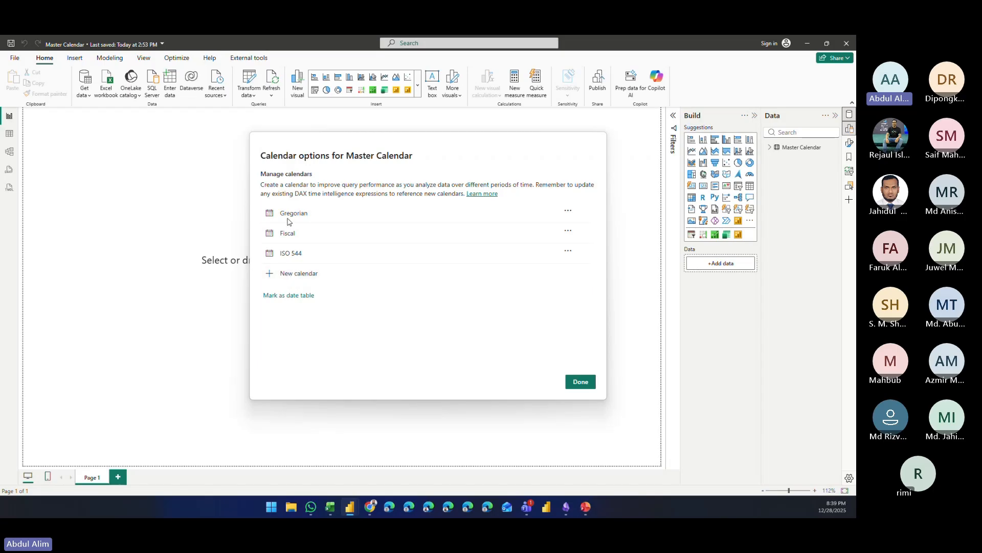
Step: Start a new calendar named xyz for the Master Calendar table
click(297, 274)
click(293, 214)
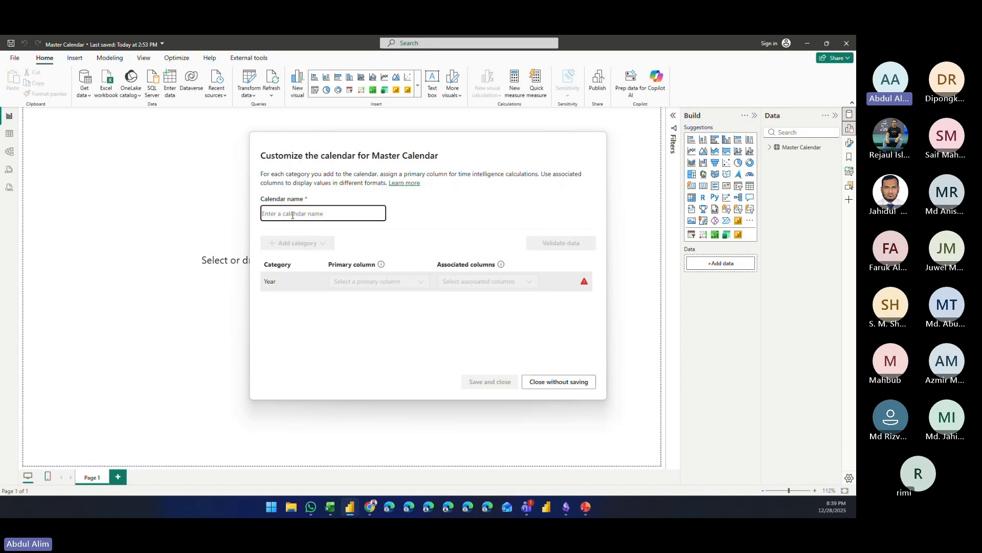
text(x)
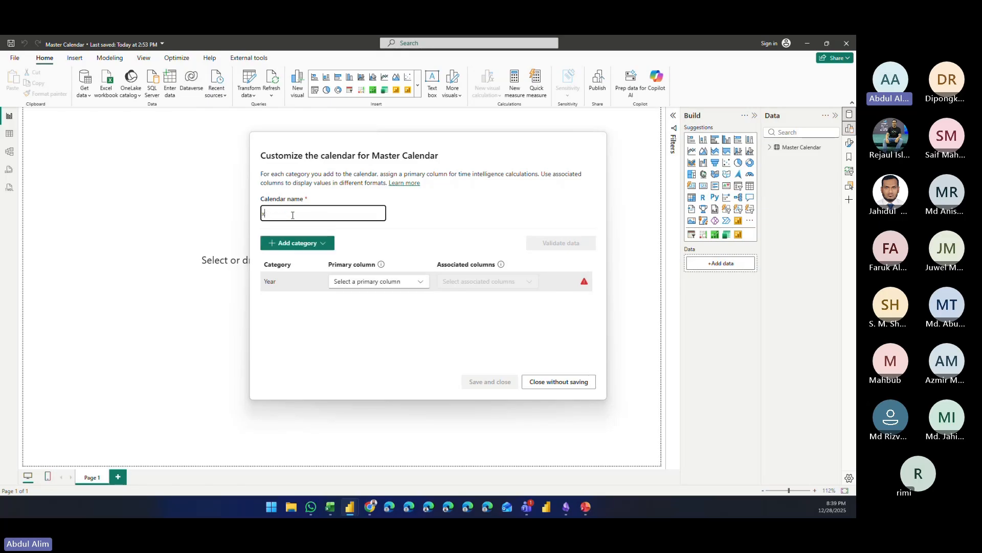
text(zyz)
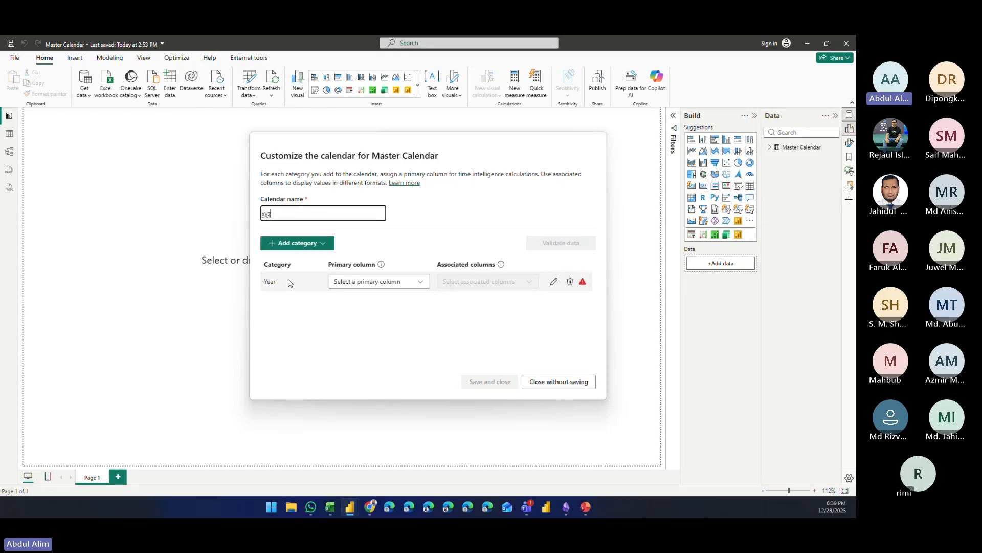
Step: Browse the primary columns available for the Year category, discard the new calendar and close the calendar options
click(365, 288)
scroll(388, 252, down, 5)
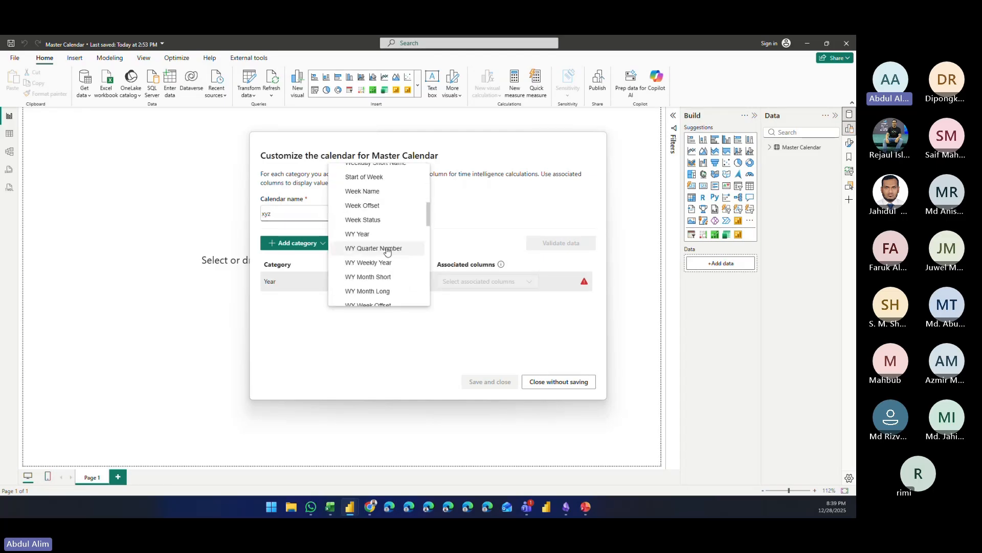
scroll(387, 249, up, 5)
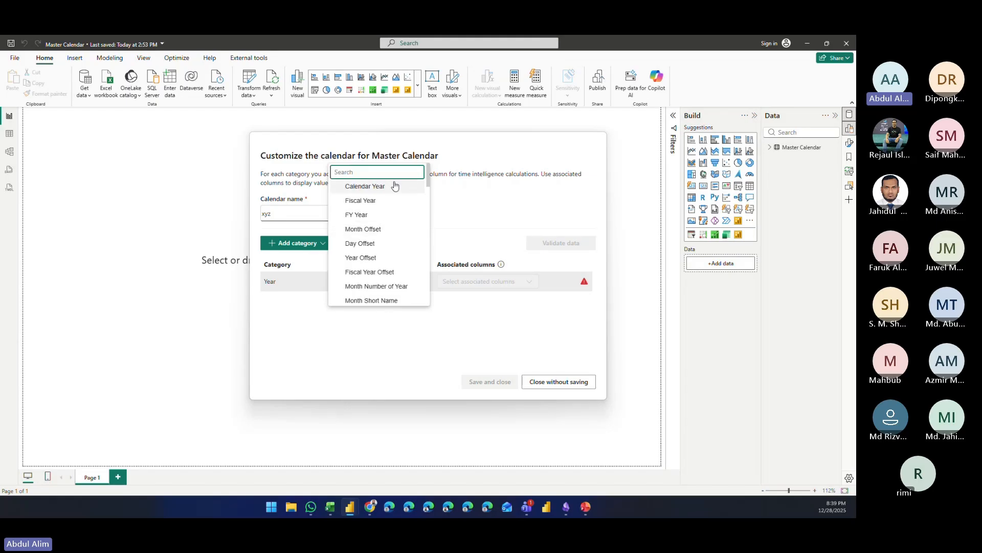
click(299, 326)
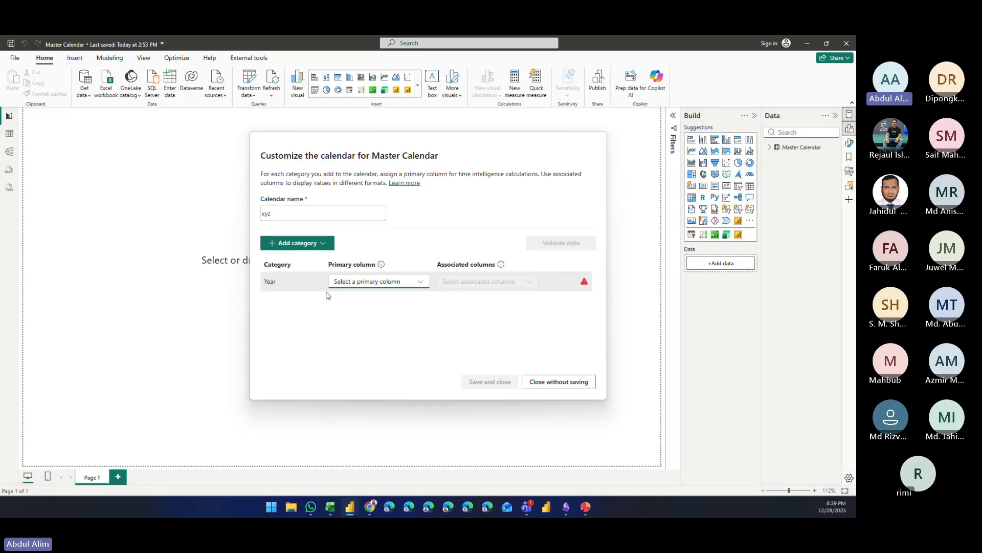
click(389, 284)
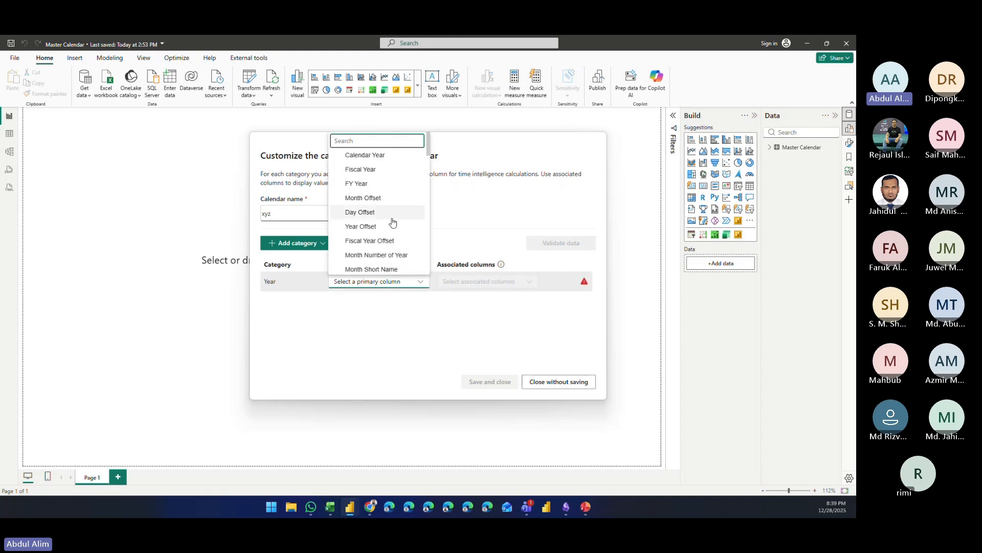
scroll(391, 219, down, 5)
scroll(392, 221, up, 5)
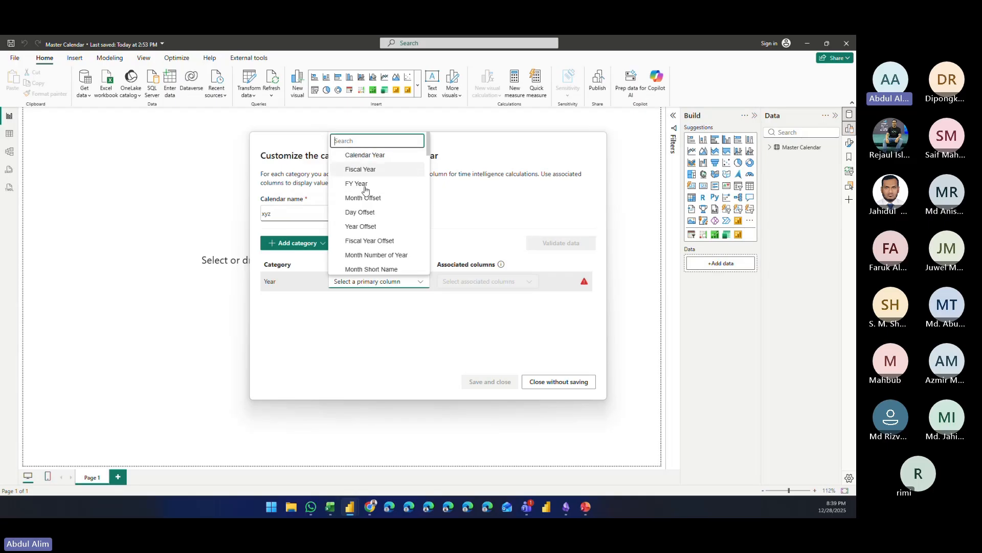
click(338, 336)
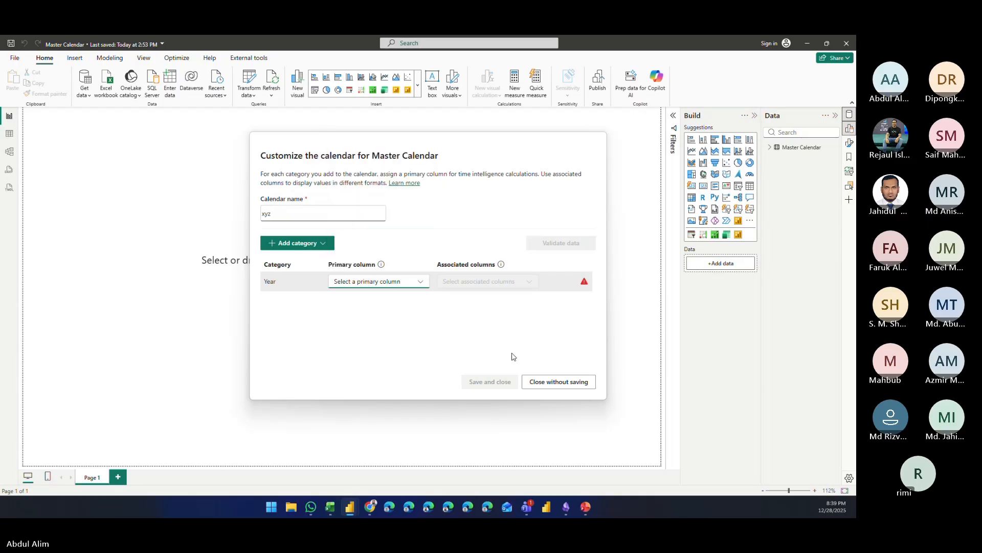
click(572, 386)
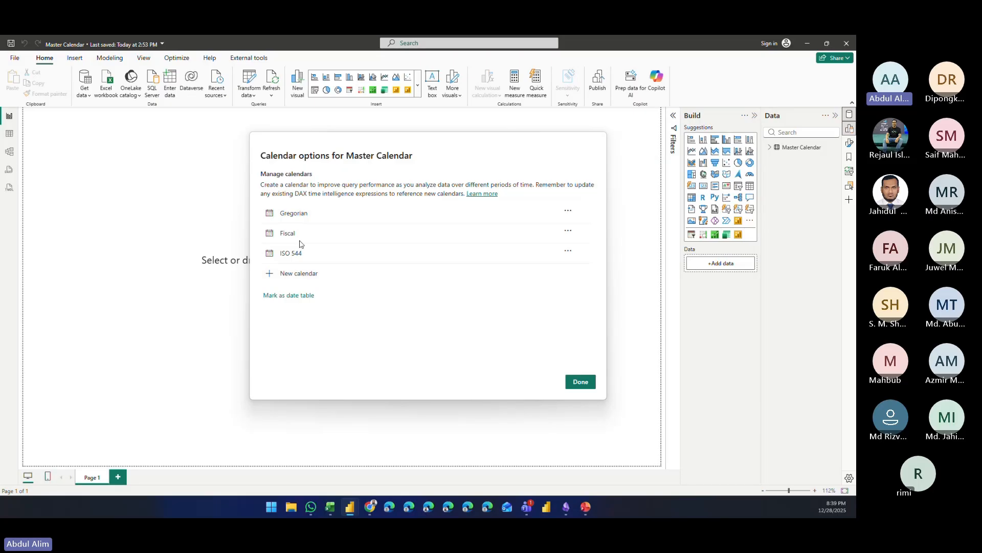
click(583, 381)
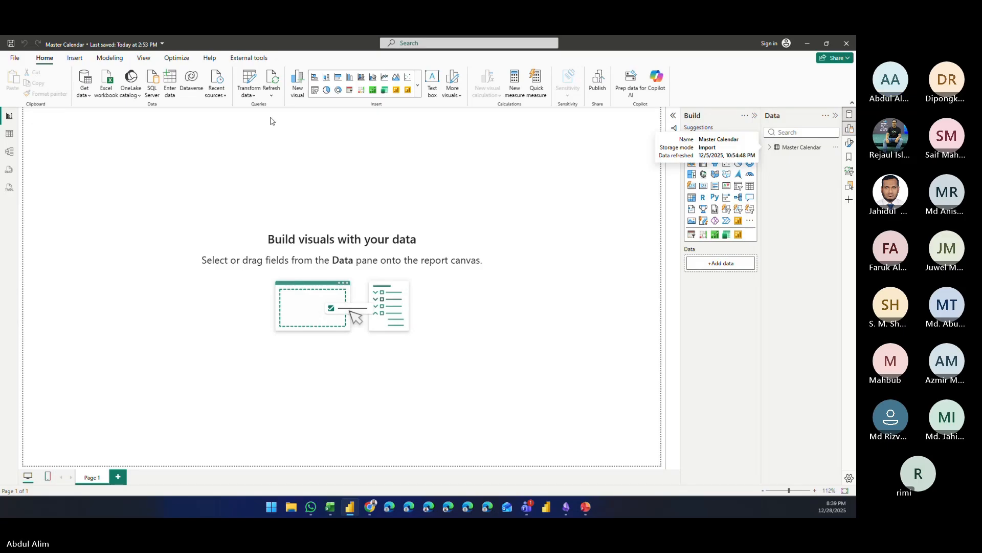
Step: Open the Master Calendar query in the Power Query Editor and look through its full list of applied steps
click(250, 80)
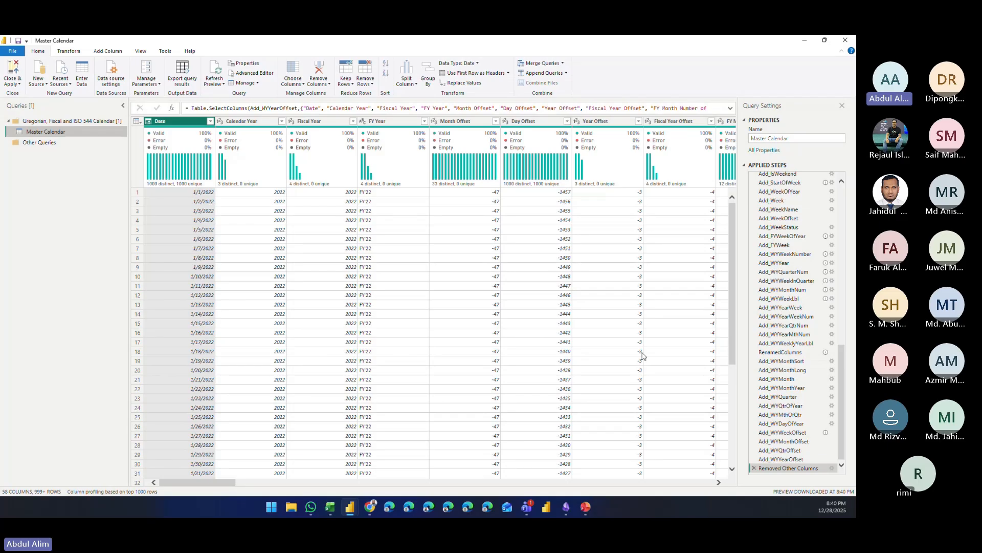
scroll(779, 317, up, 15)
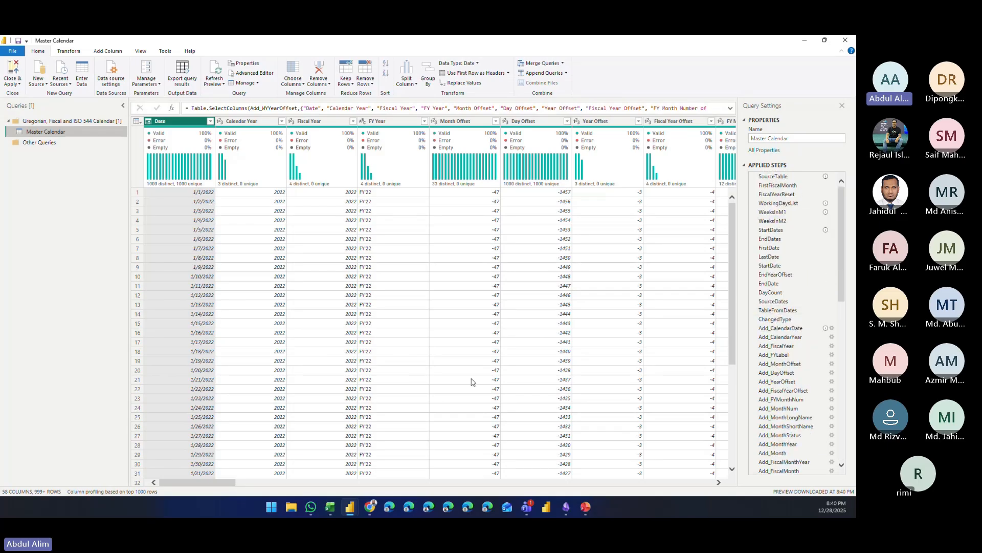
scroll(786, 312, down, 15)
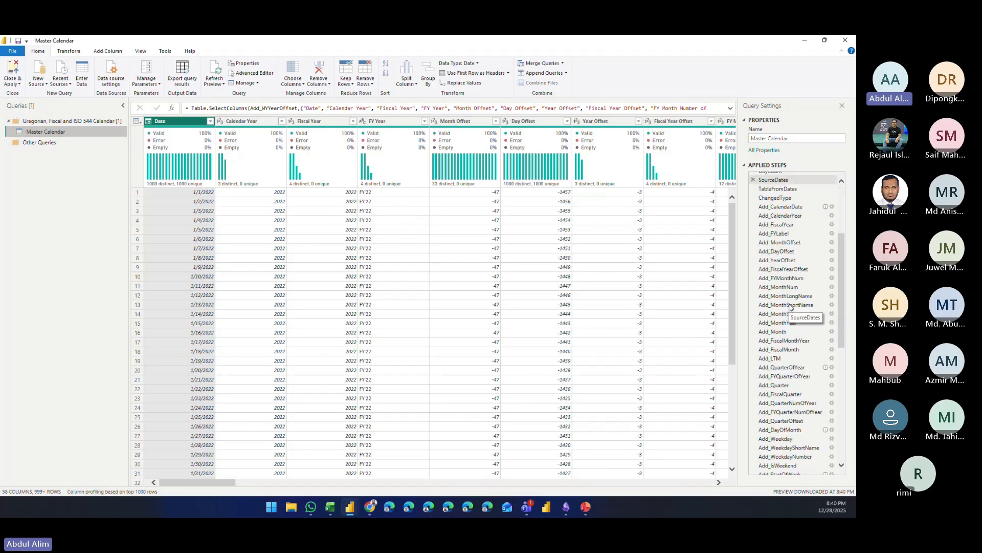
scroll(789, 309, up, 15)
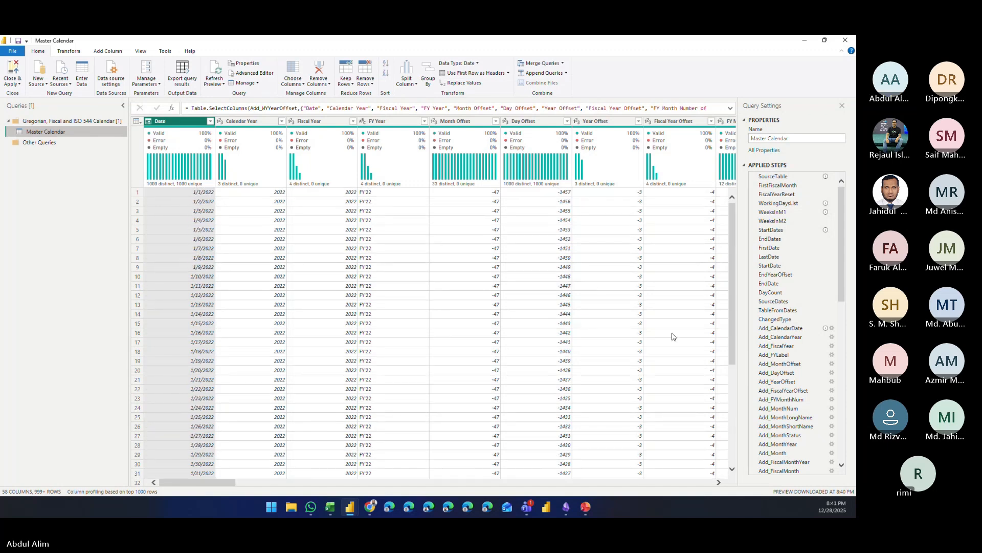
Step: Inspect the SourceTable, FirstFiscalMonth, FiscalYearReset, WorkingDaysList and WeeksInM1 applied steps of the Master Calendar query one by one
click(788, 179)
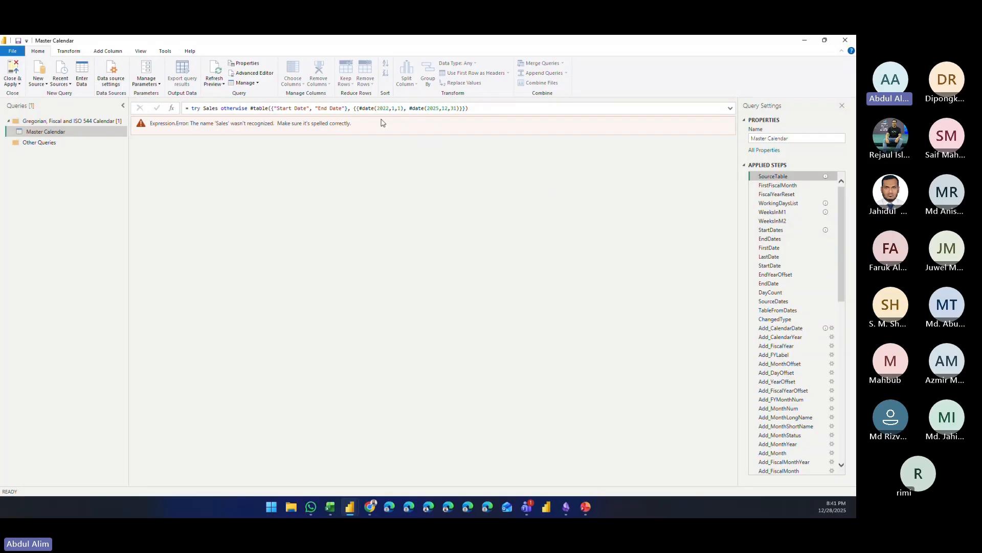
click(796, 185)
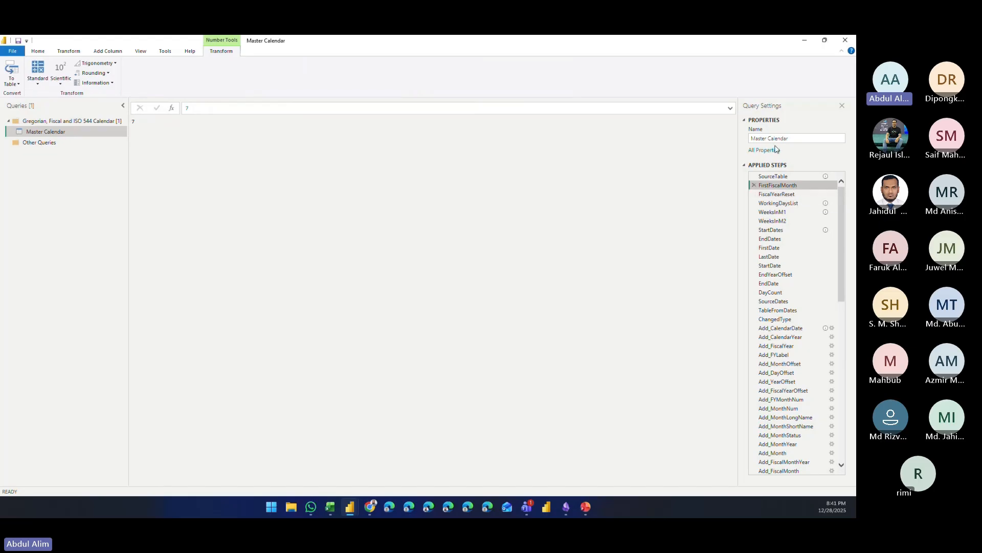
click(198, 105)
click(785, 198)
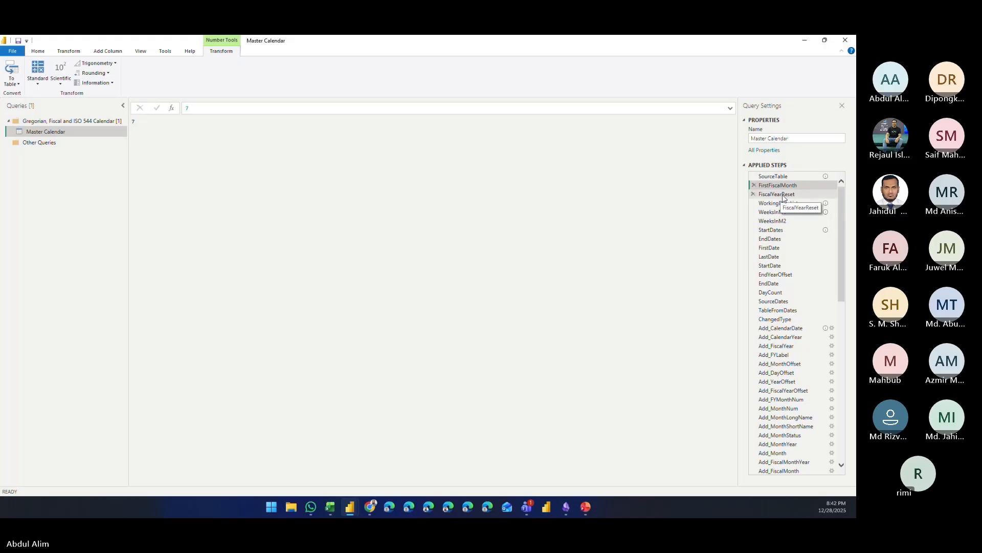
click(784, 197)
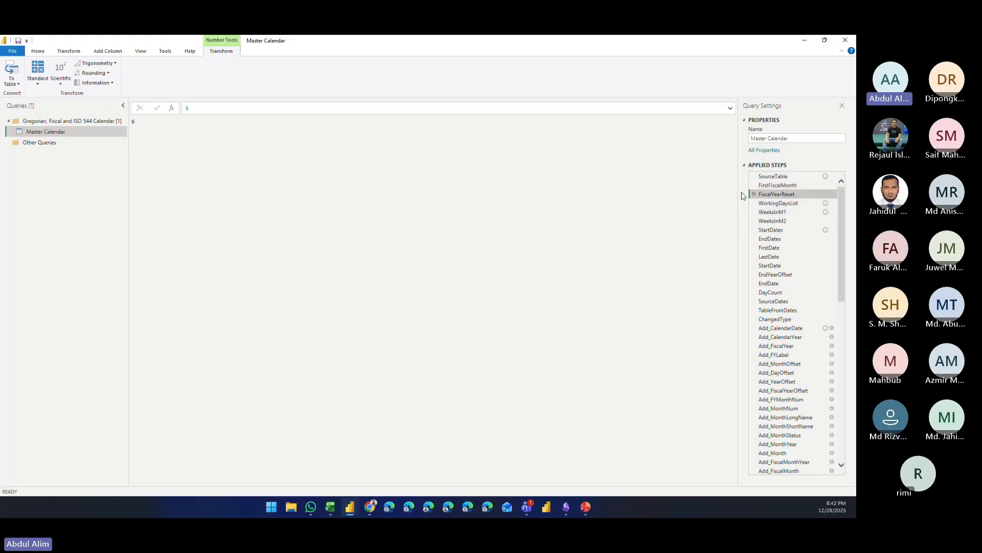
click(778, 204)
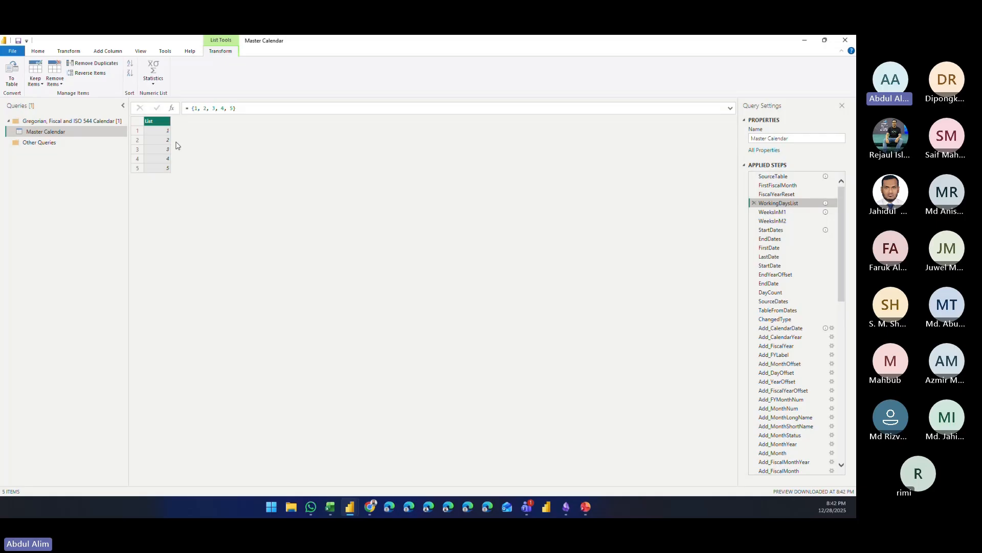
click(786, 214)
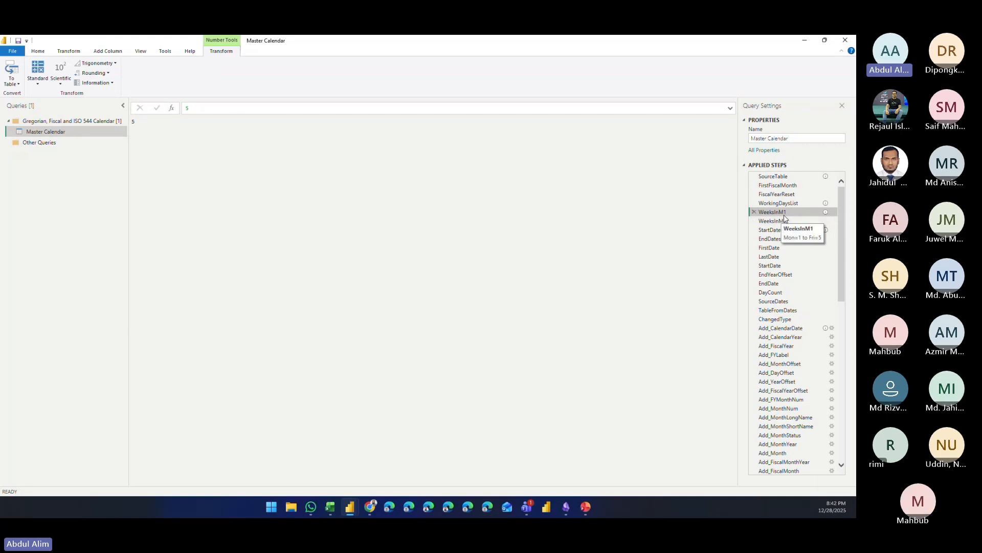
Step: Compare the values defined in the WeeksInM1 and WeeksInM2 applied steps by switching between them
click(196, 109)
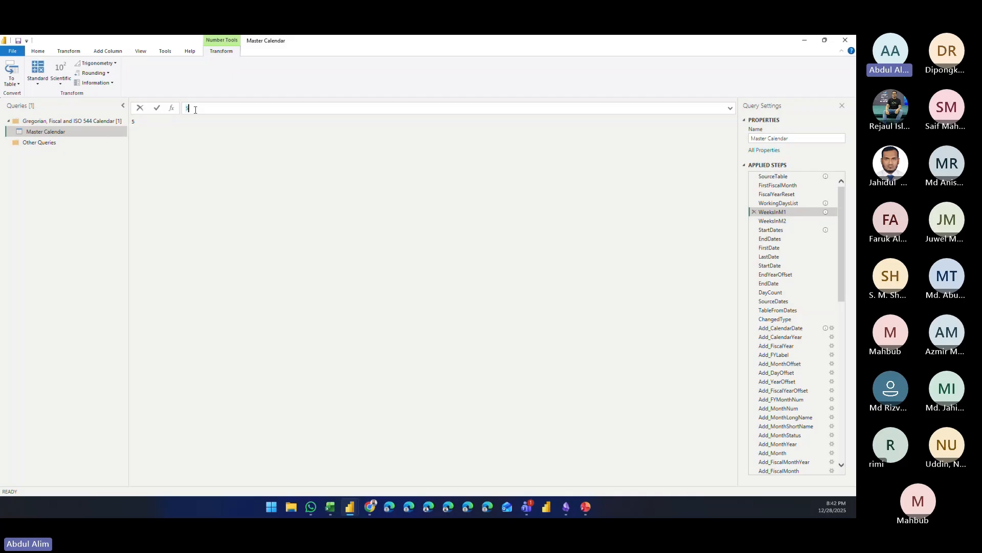
click(778, 223)
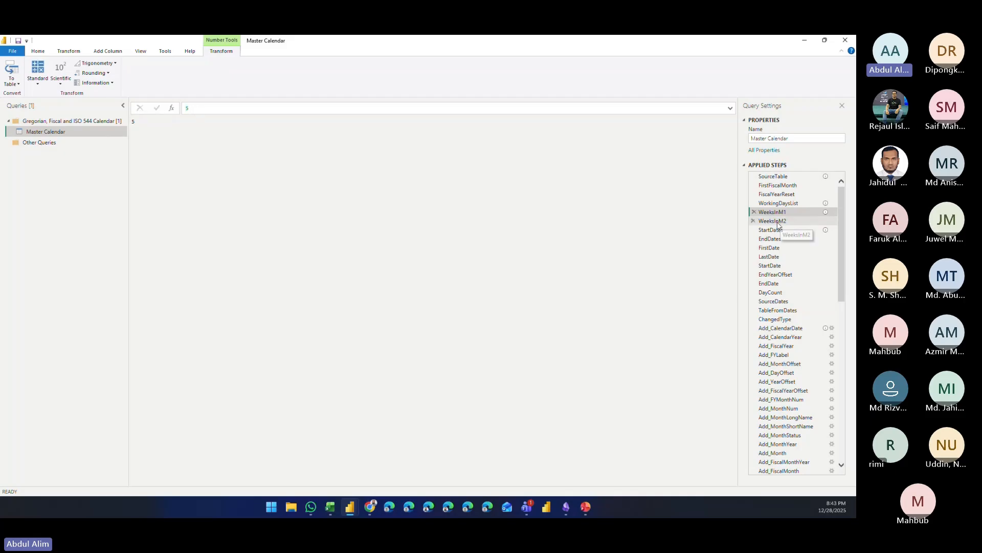
click(778, 223)
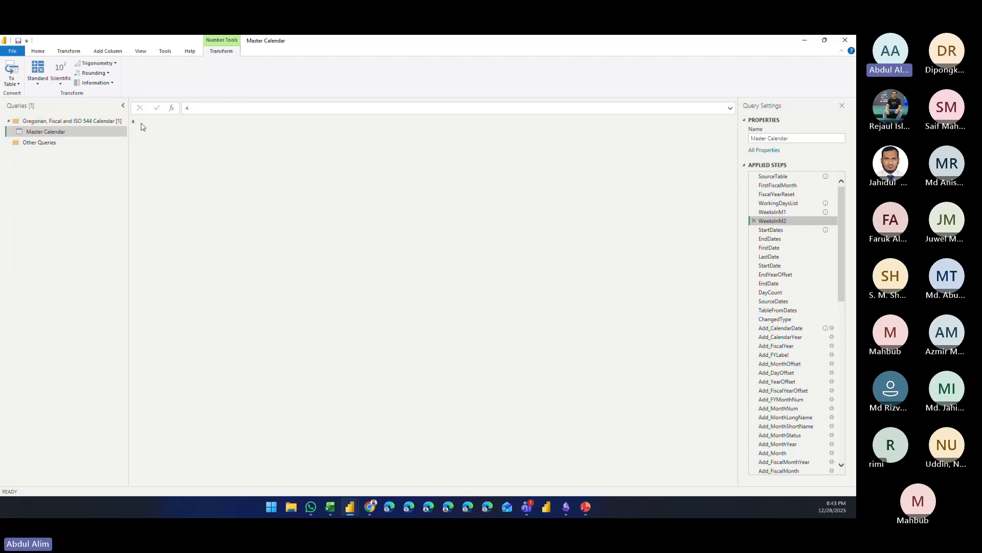
click(782, 214)
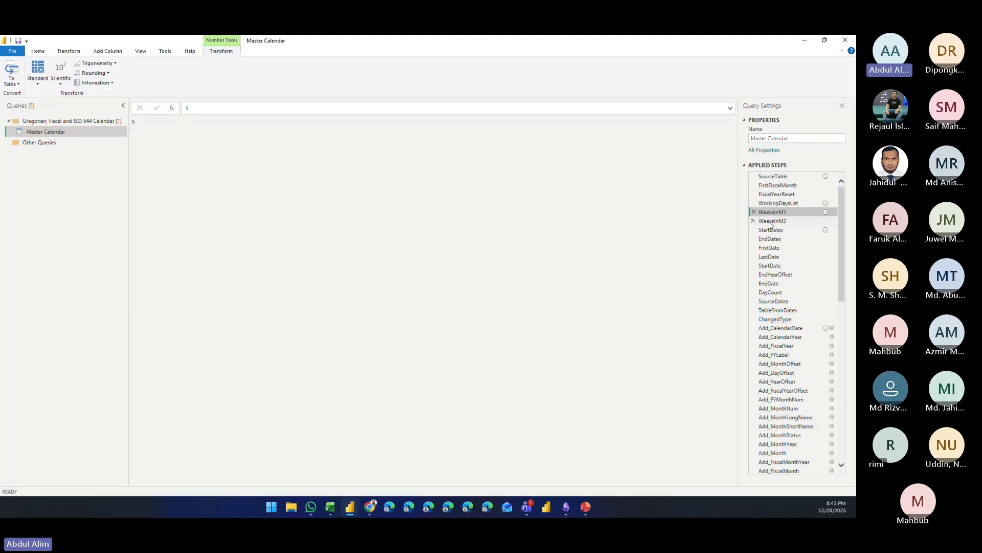
click(230, 108)
click(775, 220)
click(778, 212)
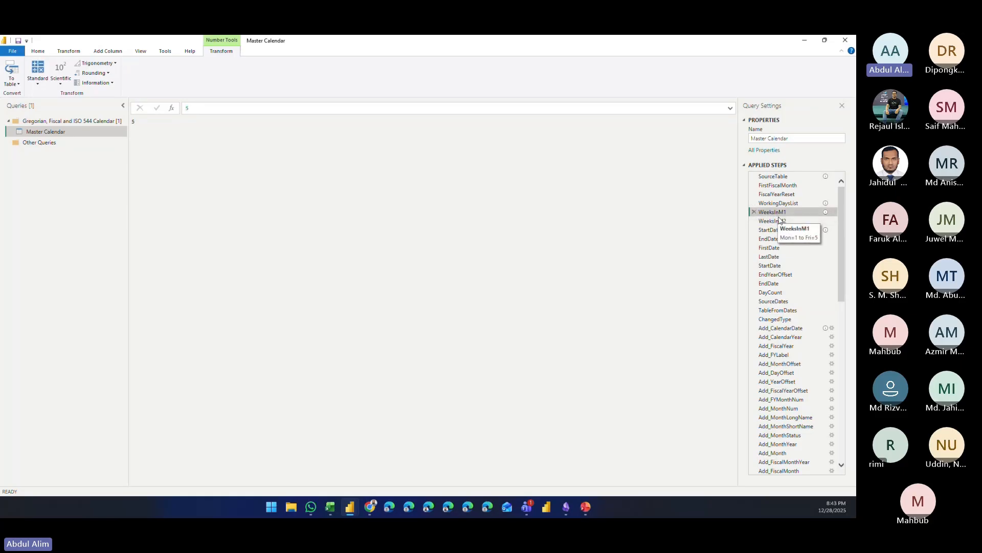
click(770, 221)
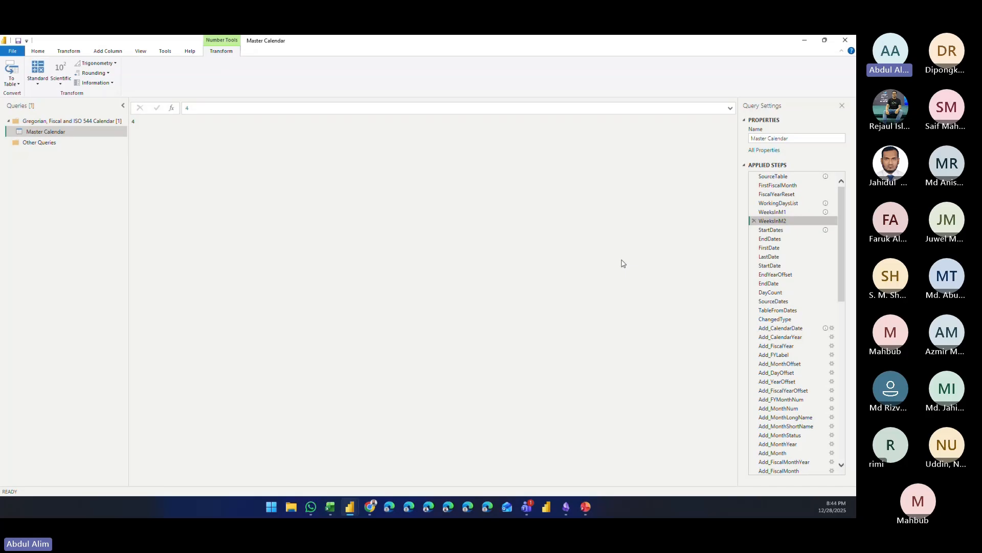
Step: Inspect the date-range applied steps one by one: StartDates, EndDates, FirstDate, LastDate, StartDate, EndYearOffset and EndDate
key(Down)
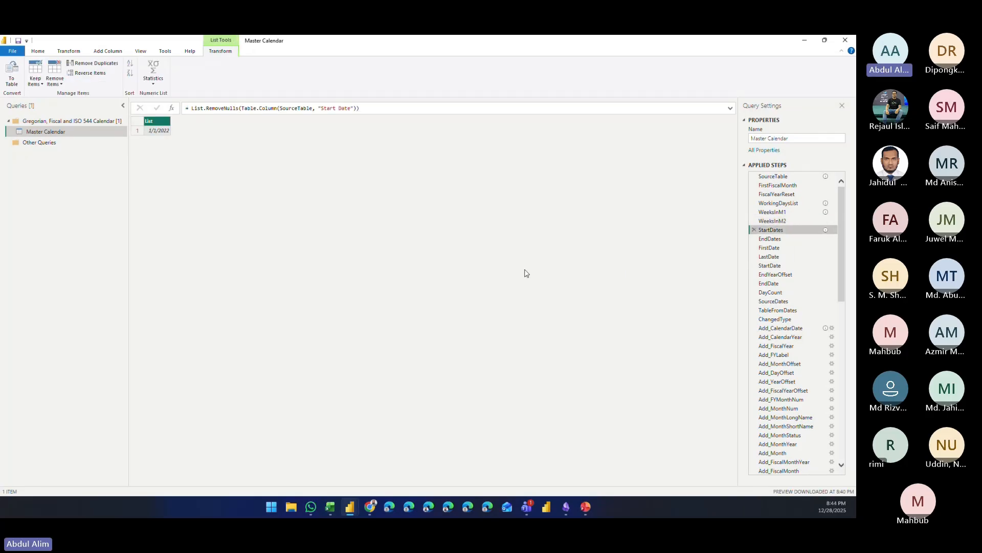
key(Down)
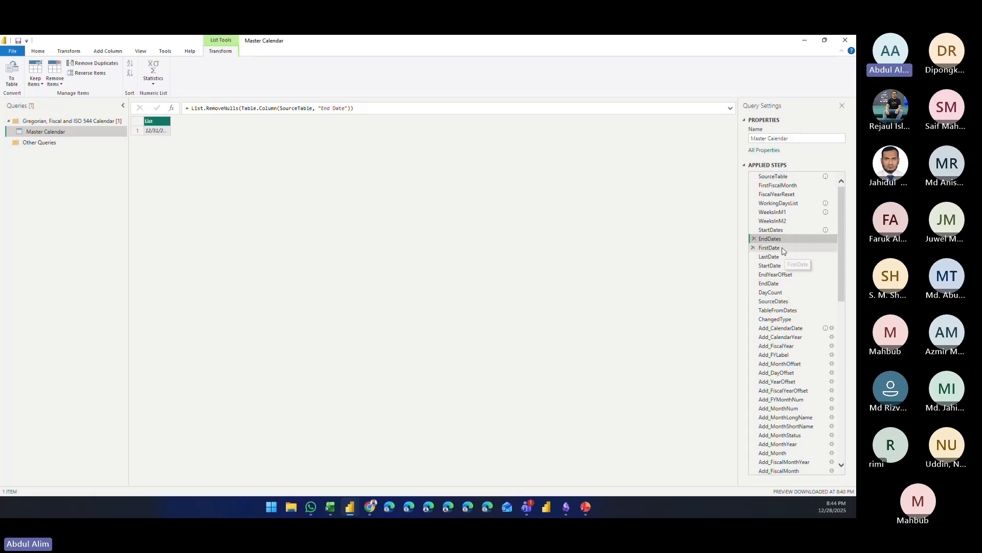
key(Down)
key(Down)
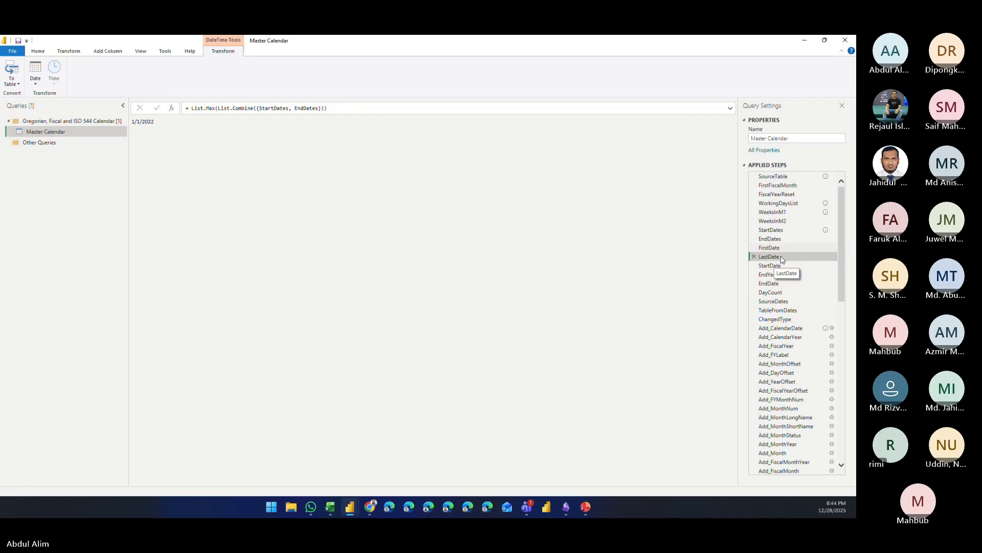
click(791, 266)
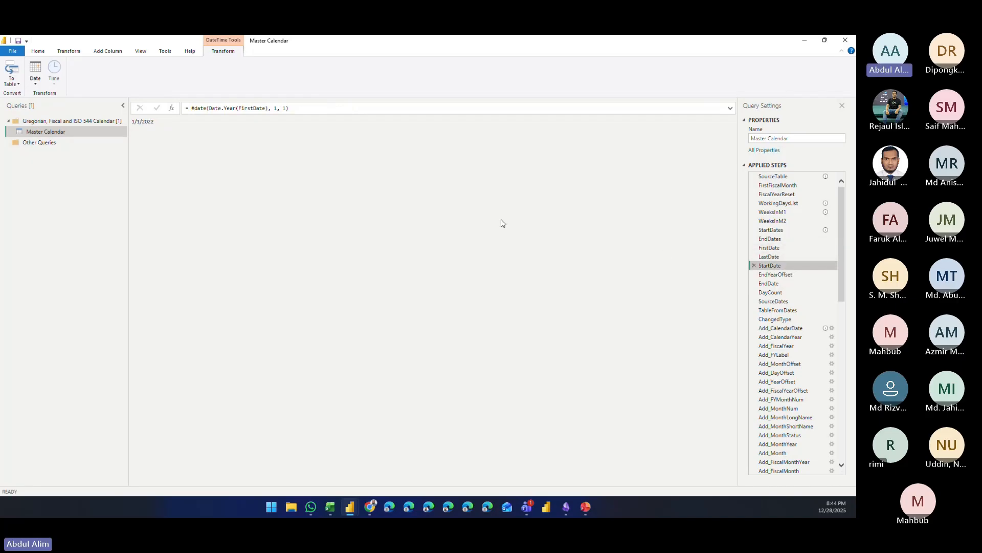
click(780, 274)
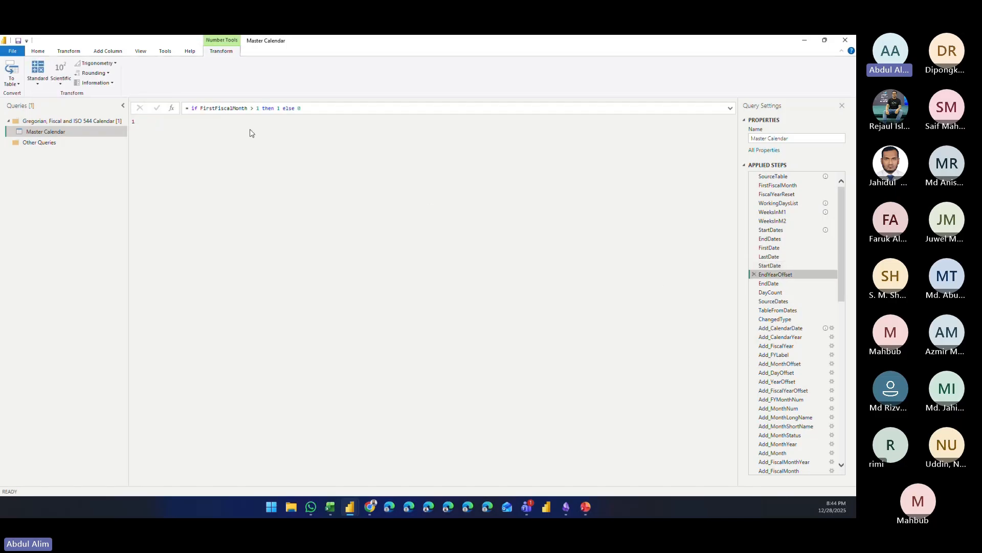
click(787, 284)
Step: Examine the list of dates generated by the SourceDates applied step, from its first rows downward and back
click(790, 302)
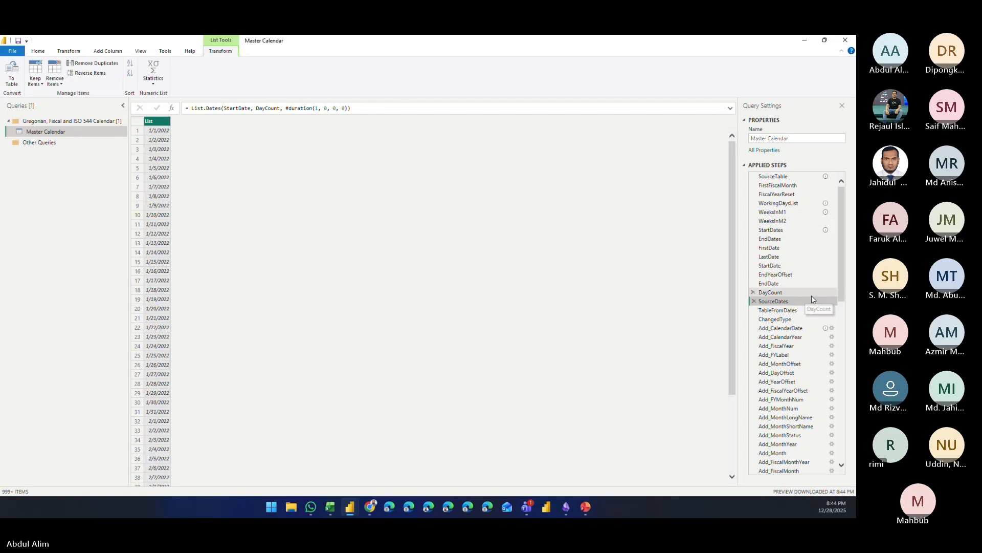
scroll(157, 218, down, 10)
scroll(158, 219, down, 5)
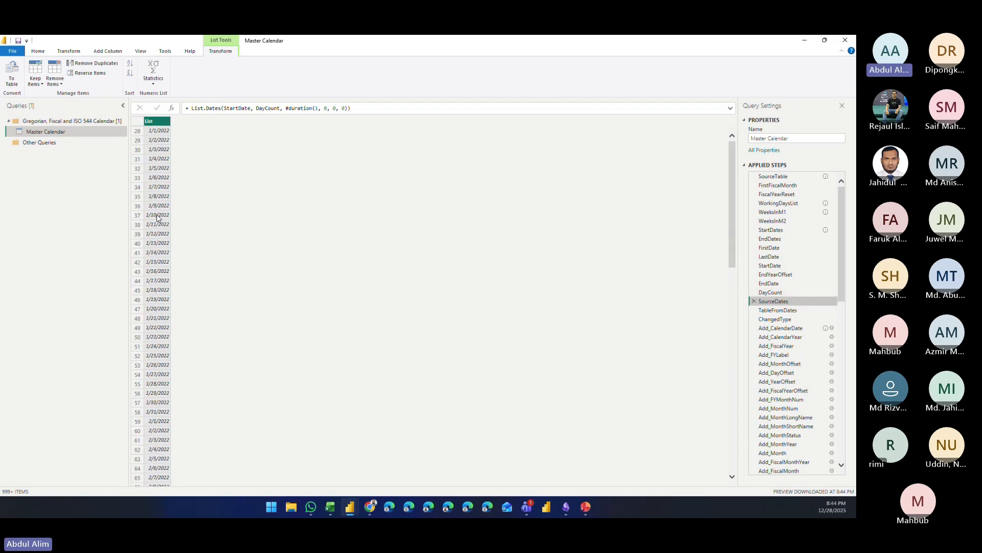
scroll(158, 217, down, 10)
scroll(157, 217, up, 12)
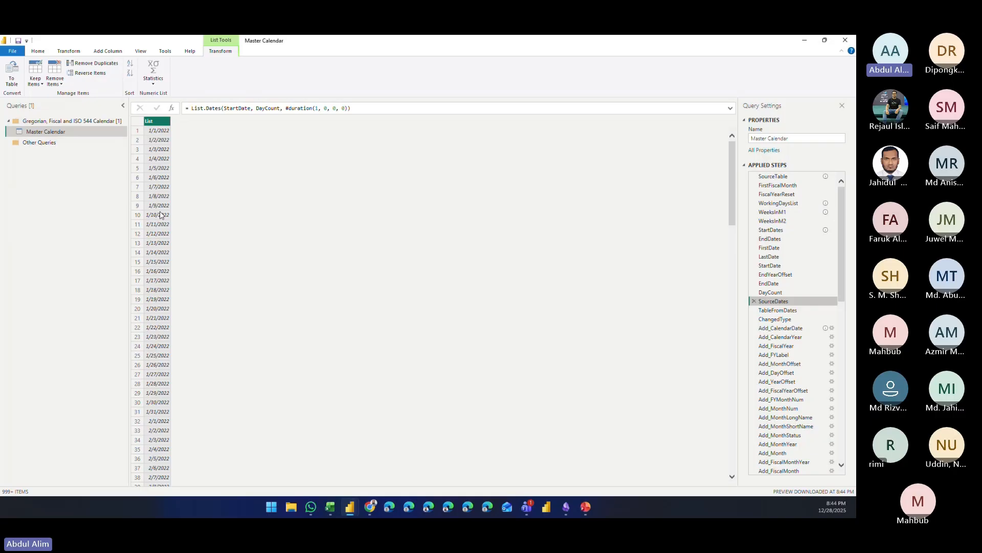
scroll(157, 217, down, 20)
scroll(166, 220, up, 20)
Step: Inspect the TableFromDates and ChangedType applied steps that convert the date list into a typed Date column
click(789, 311)
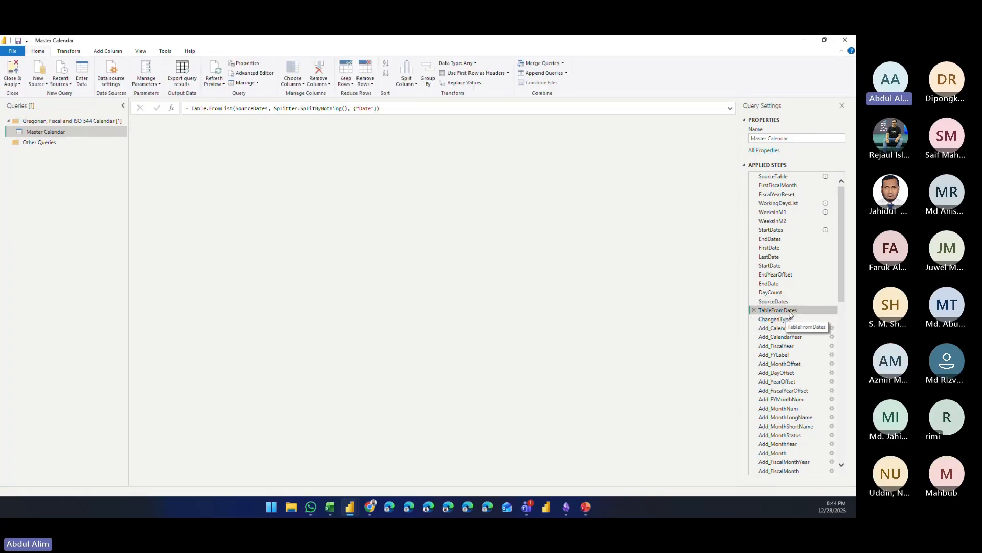
mouse_move(200, 146)
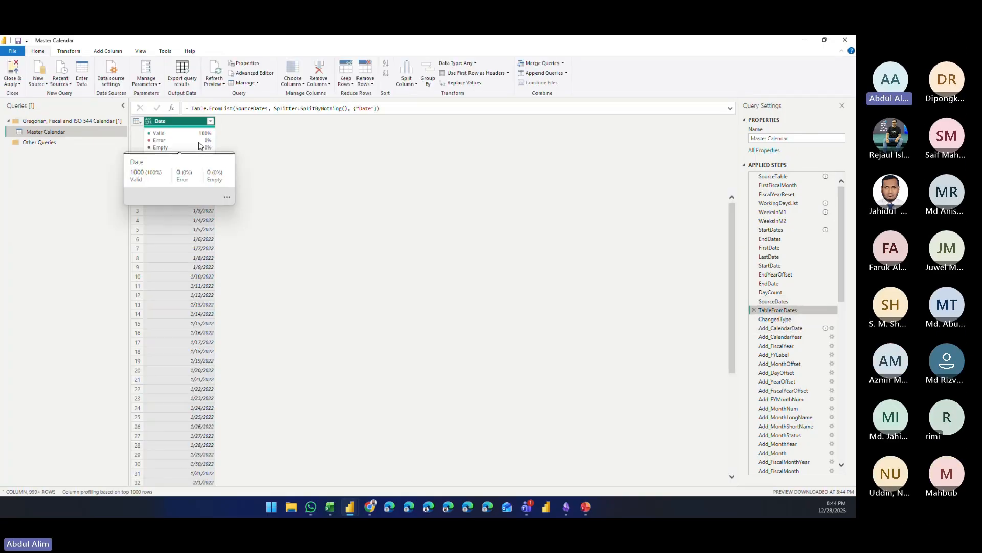
click(775, 318)
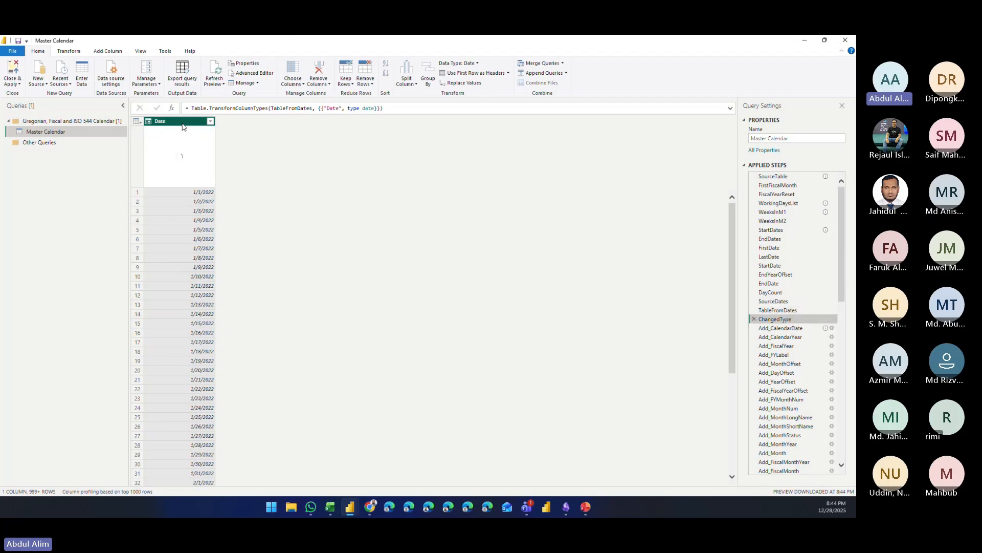
Step: Look over the remaining applied steps and inspect the columns added by Add_CalendarDate and Add_CalendarYear
drag(845, 242, 846, 275)
scroll(791, 314, down, 15)
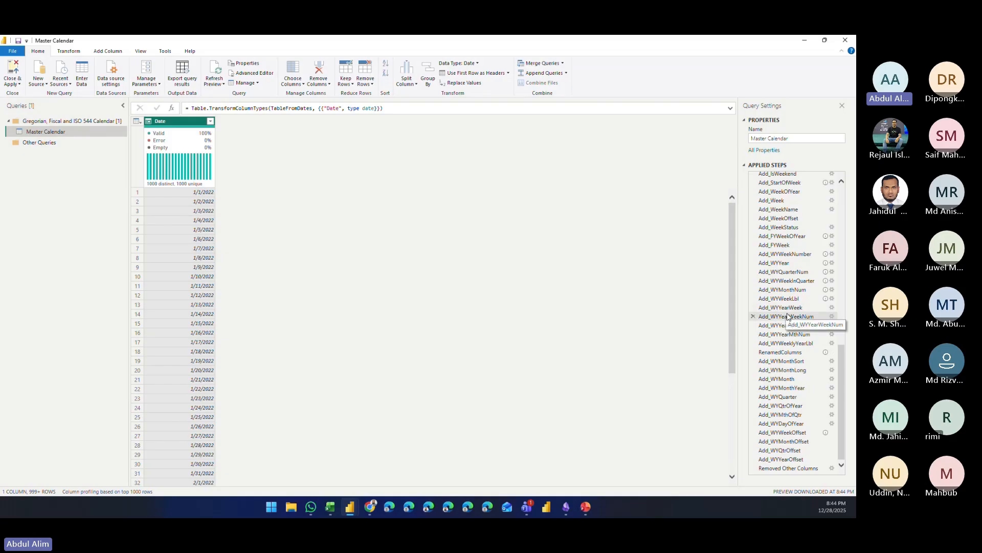
scroll(789, 316, up, 15)
click(787, 207)
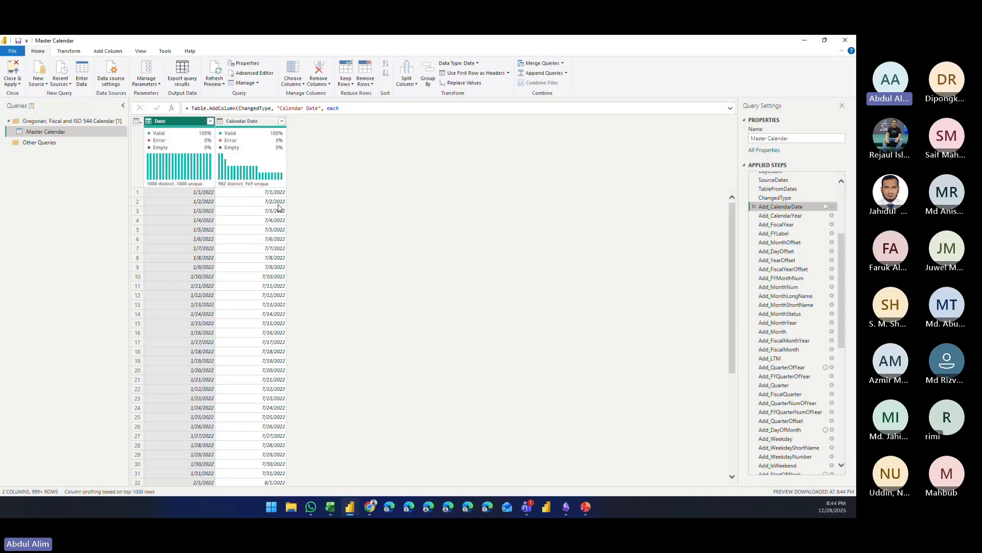
click(780, 215)
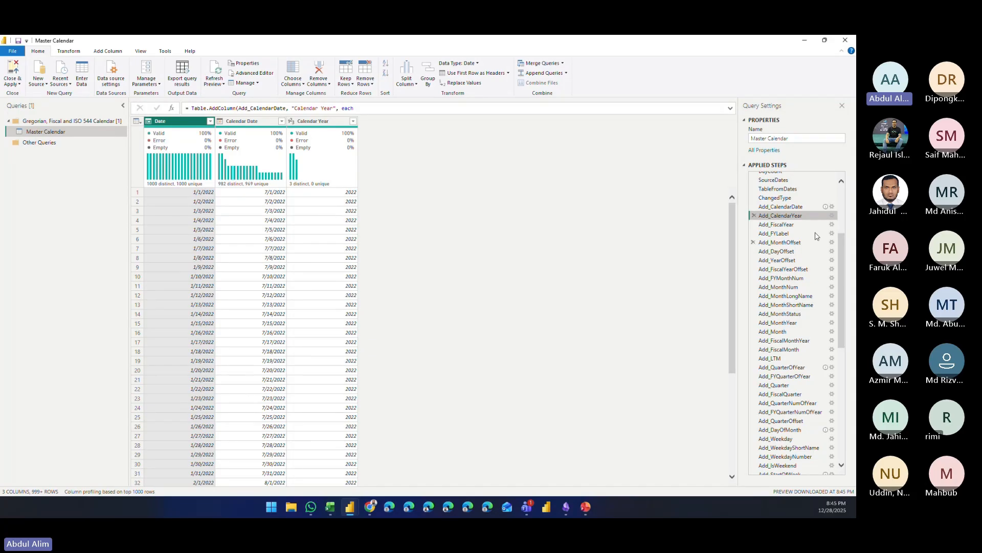
Step: Examine the Add_FiscalYear step's results down to the 7/1/2022 row, select that row and check the step's formula
click(776, 225)
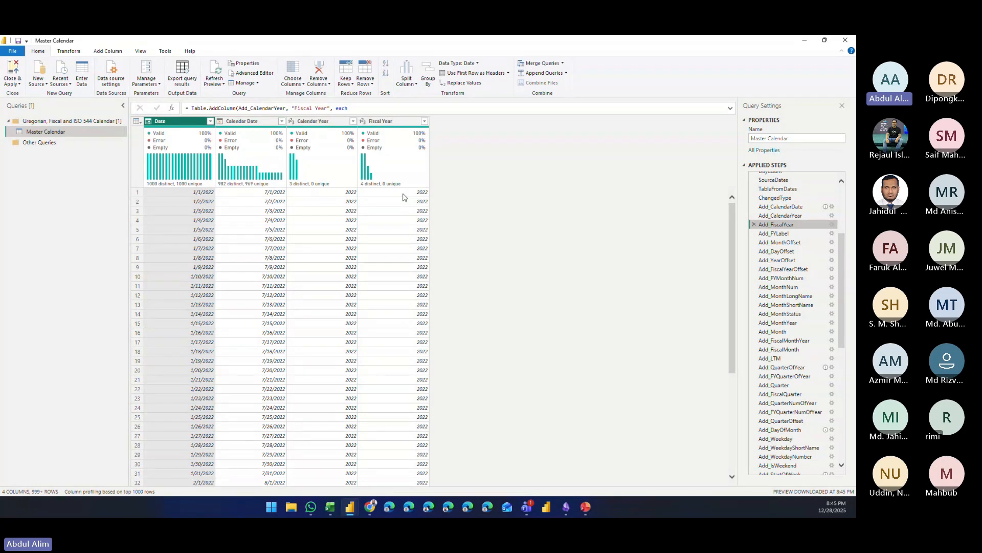
scroll(320, 343, down, 10)
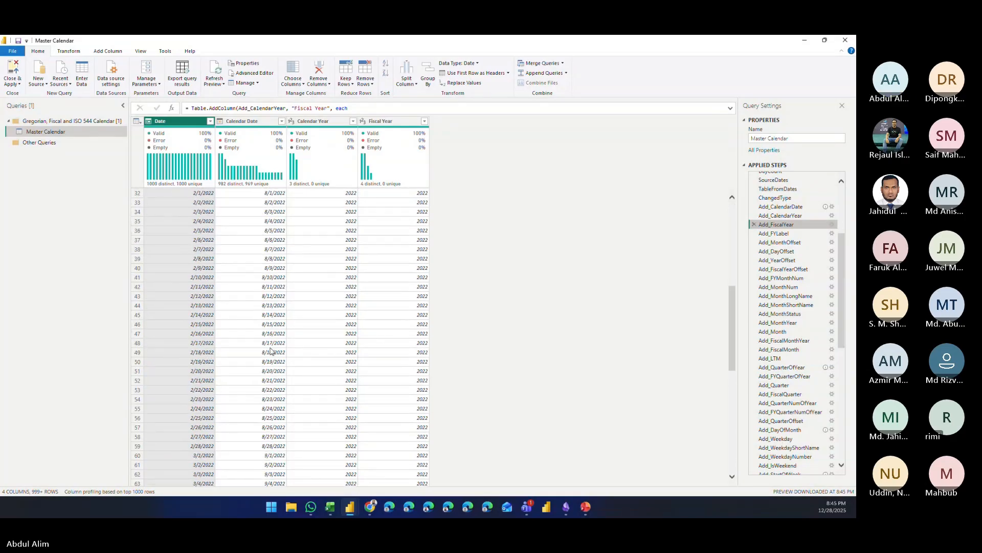
scroll(271, 351, down, 12)
scroll(271, 351, down, 16)
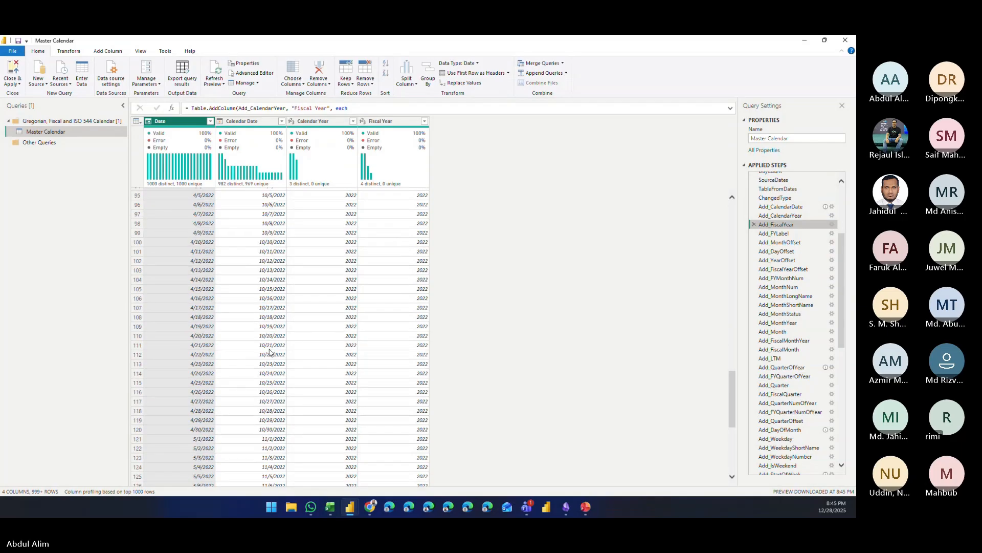
scroll(269, 352, down, 16)
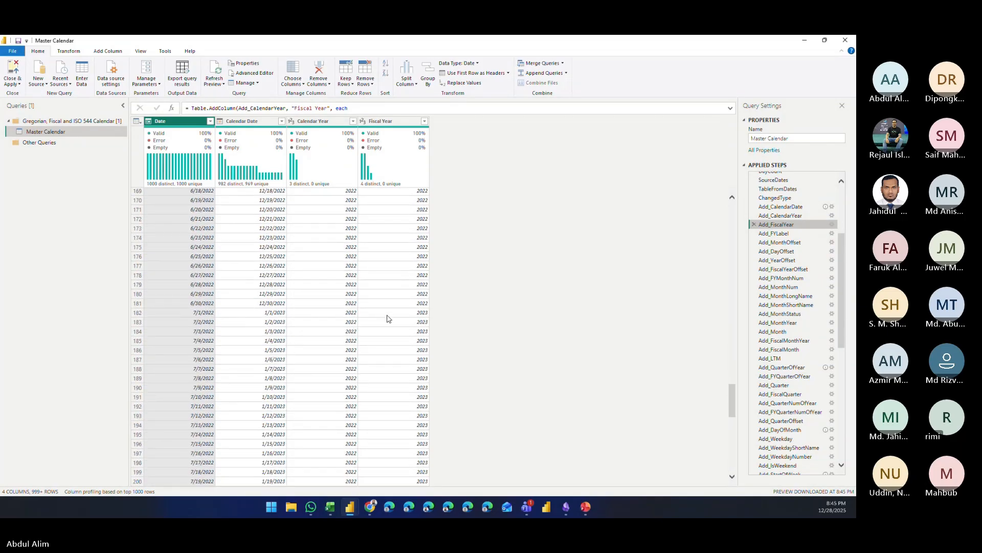
click(140, 313)
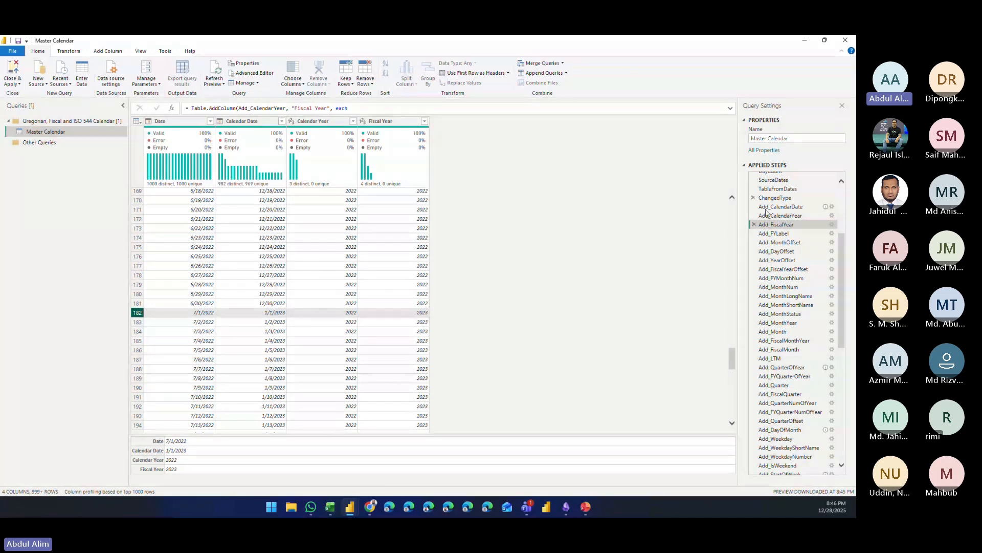
click(730, 108)
click(731, 108)
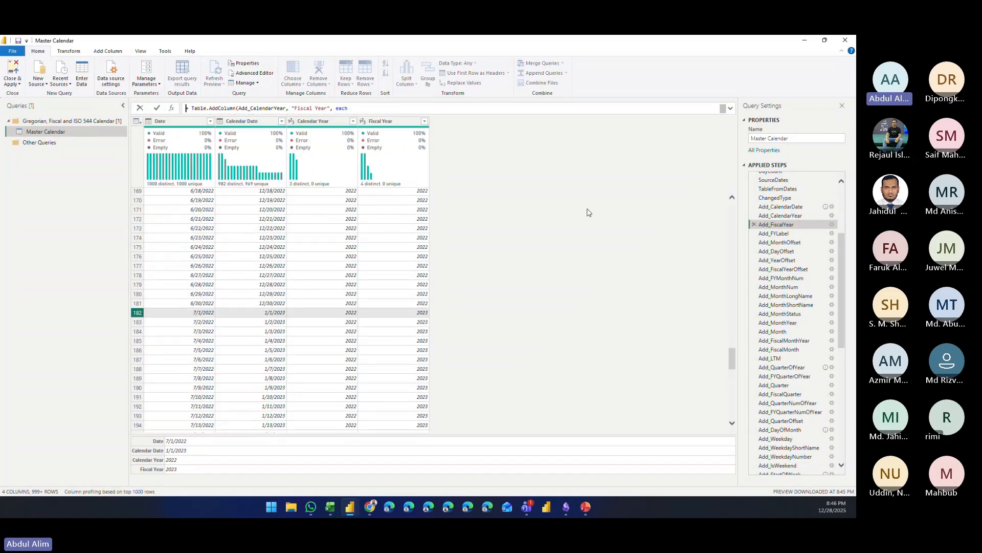
Step: Inspect the columns added by the Add_FYLabel, Add_MonthOffset, Add_DayOffset and Add_YearOffset applied steps
click(788, 235)
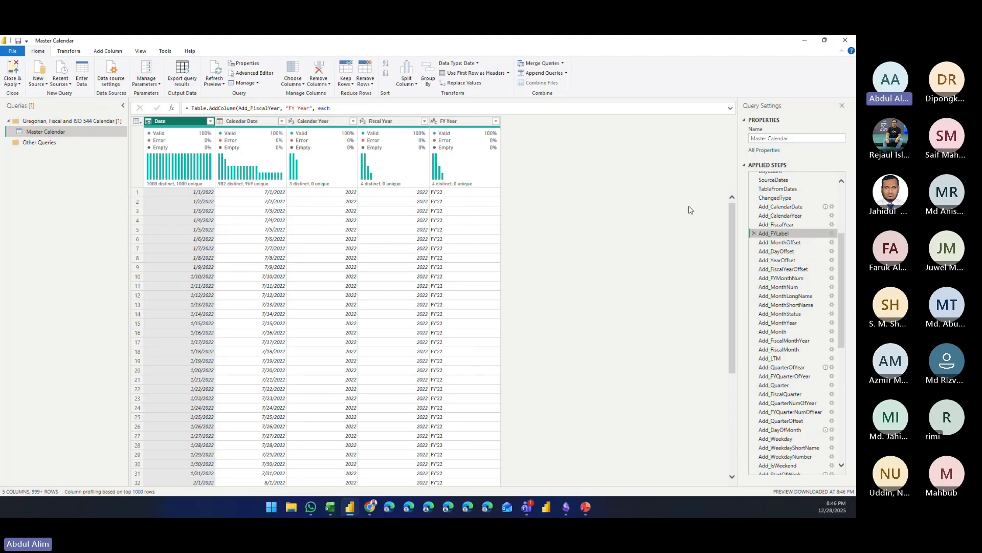
click(783, 242)
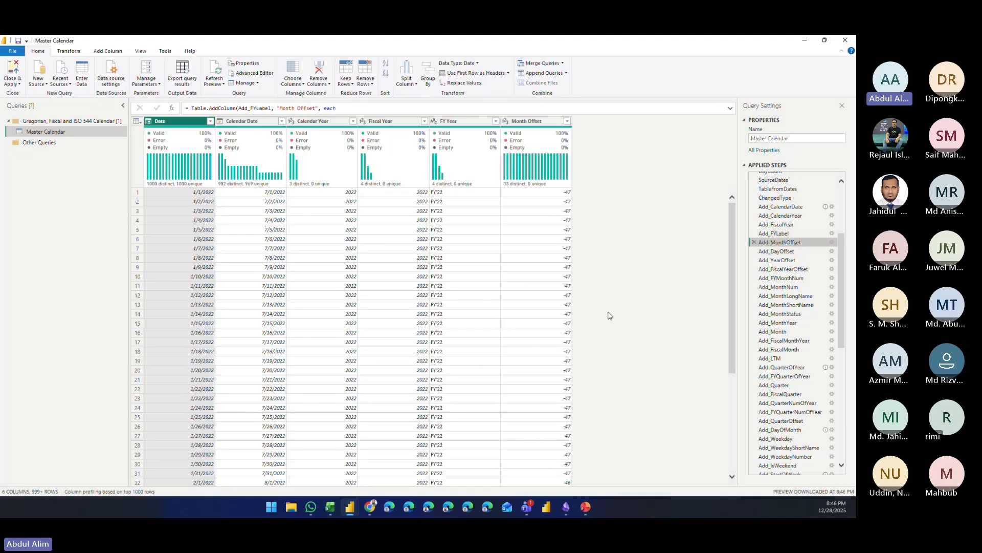
click(786, 251)
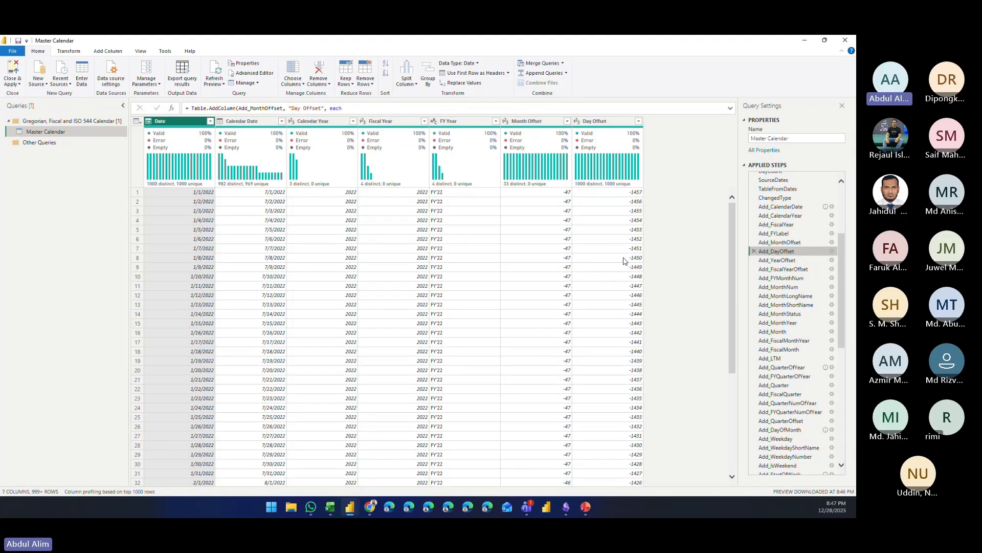
click(792, 260)
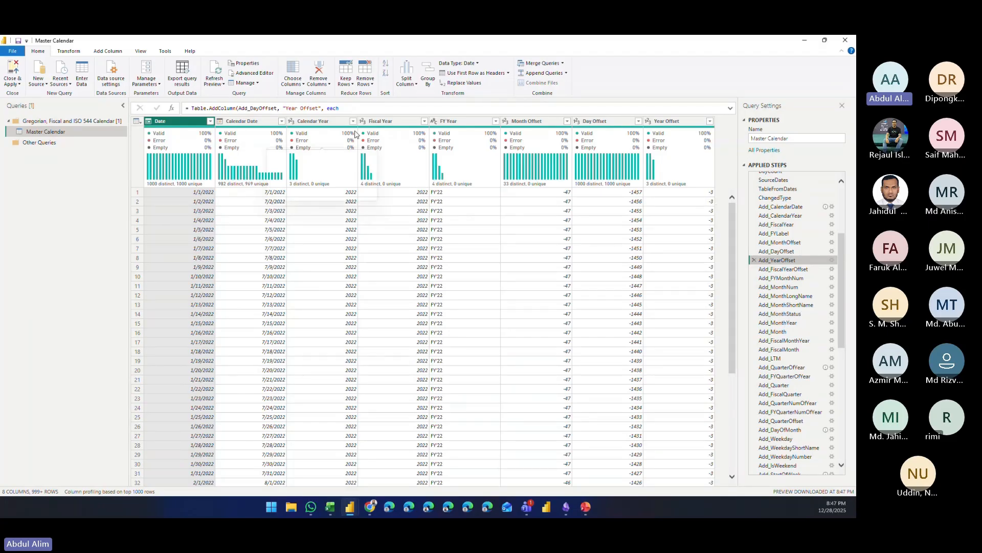
Step: Inspect the Fiscal Year Offset and FY Month Number of Year columns added by Add_FiscalYearOffset and Add_FYMonthNum
key(Down)
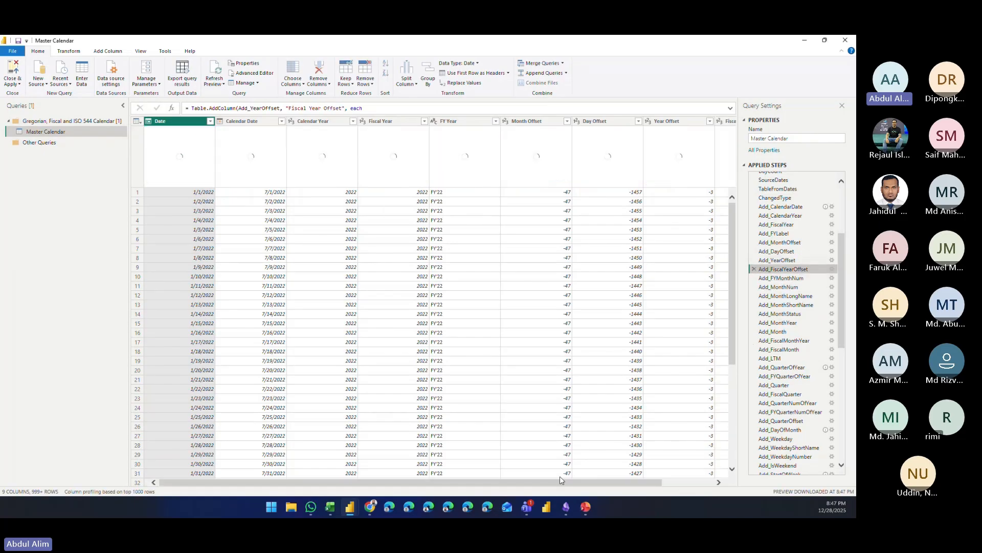
drag(554, 483, 674, 484)
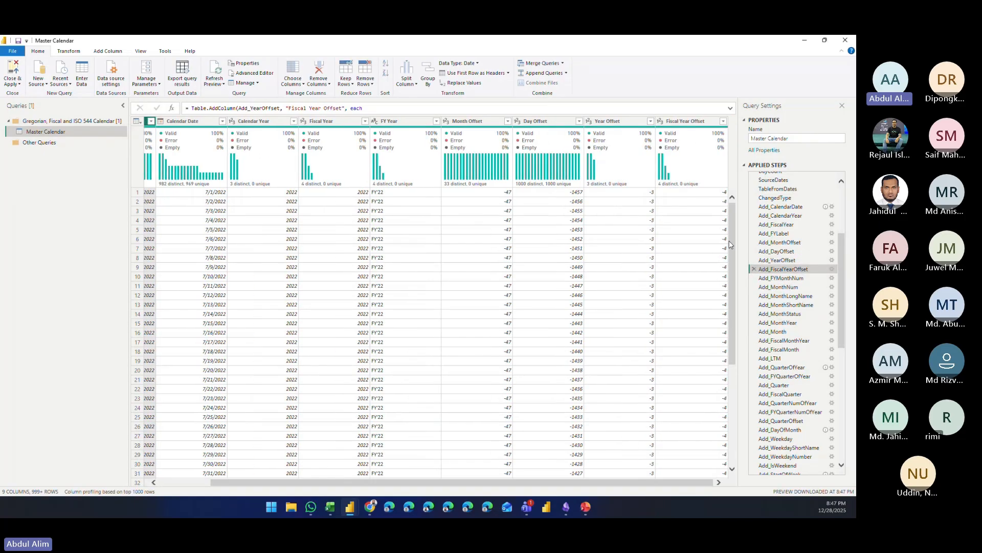
click(793, 280)
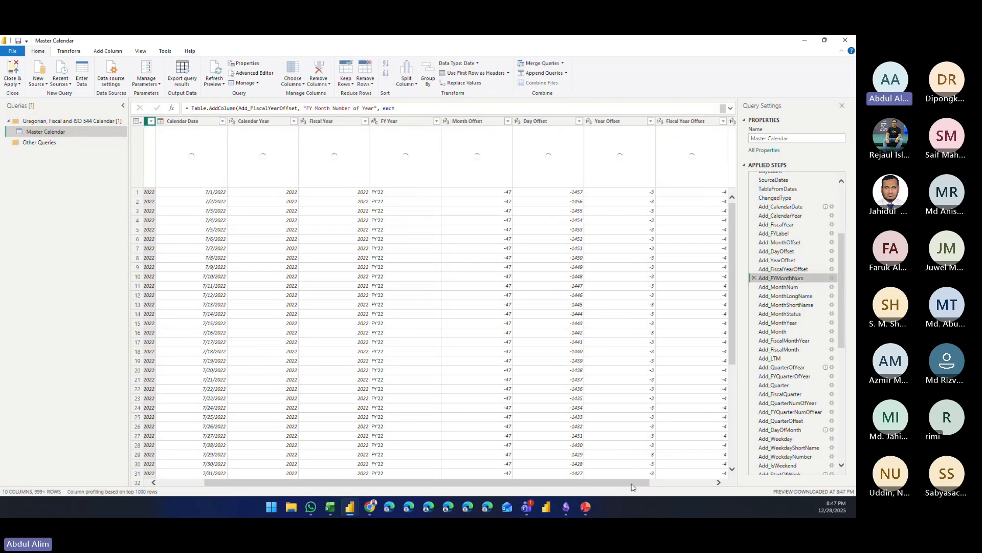
drag(633, 488, 718, 484)
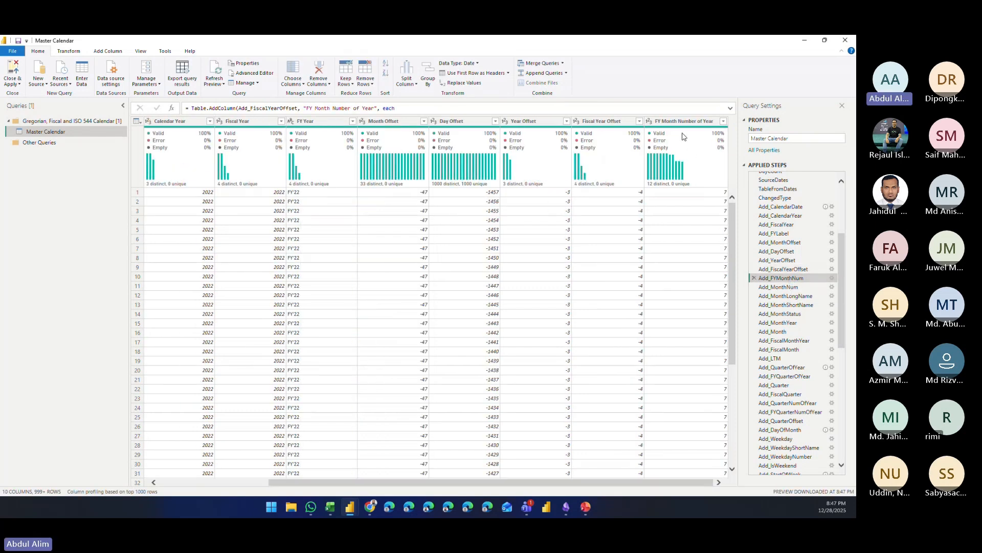
mouse_move(672, 132)
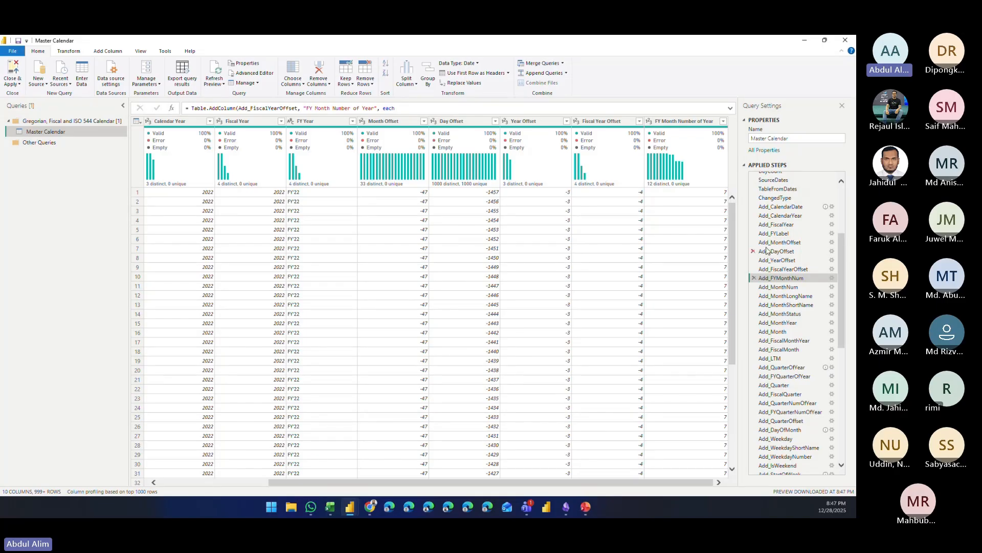
Step: Inspect the columns added by the Add_MonthNum, Add_MonthLongName, Add_MonthShortName, Add_MonthStatus and Add_MonthYear applied steps
click(796, 288)
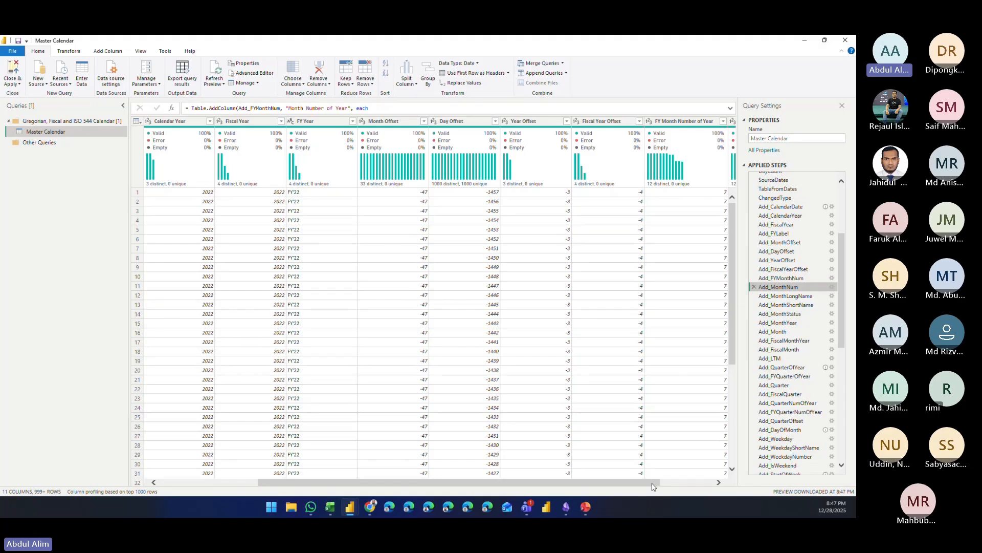
mouse_move(703, 162)
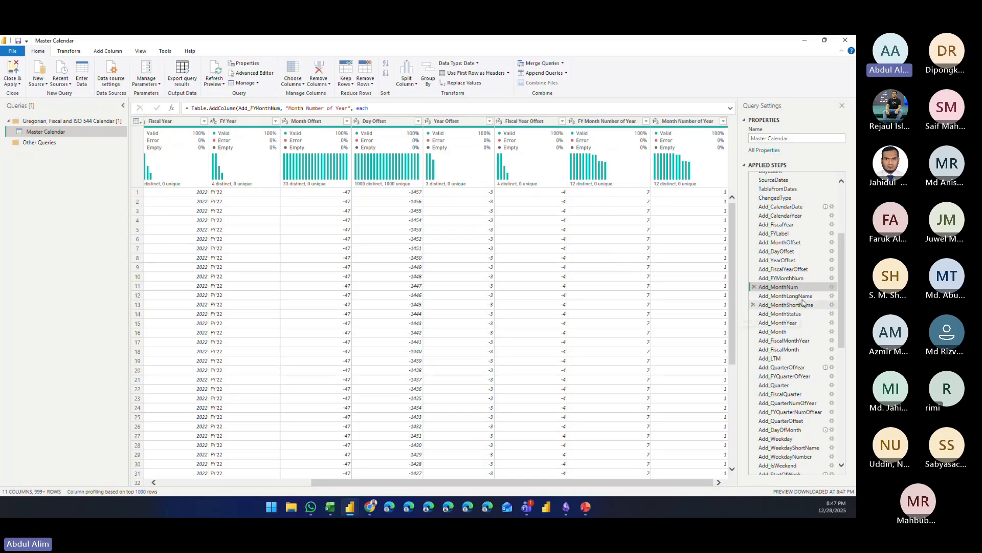
click(775, 296)
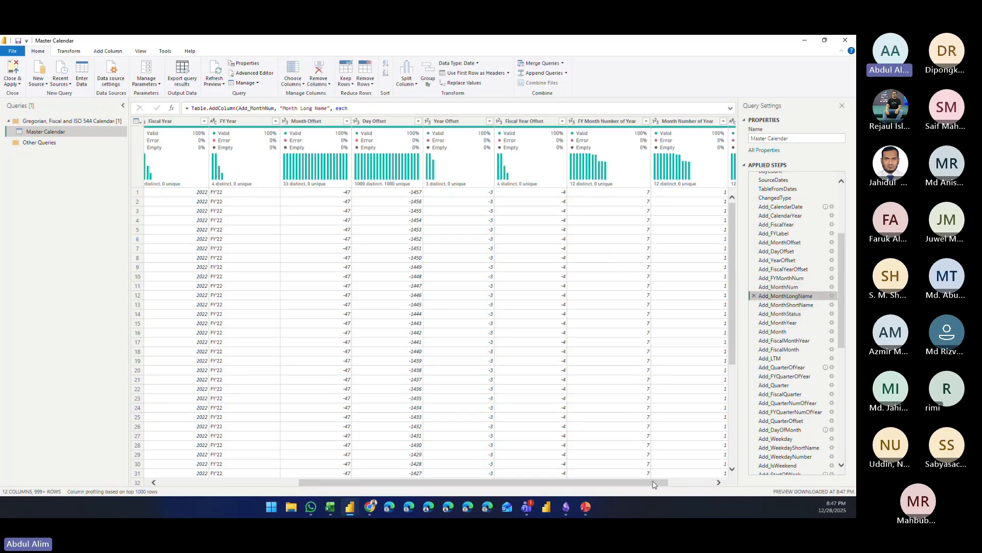
click(798, 305)
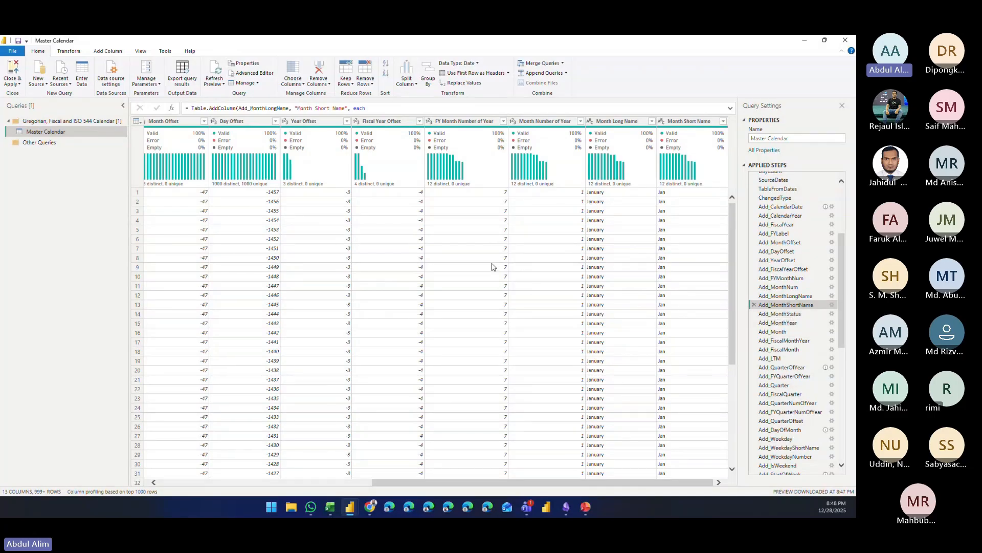
click(795, 315)
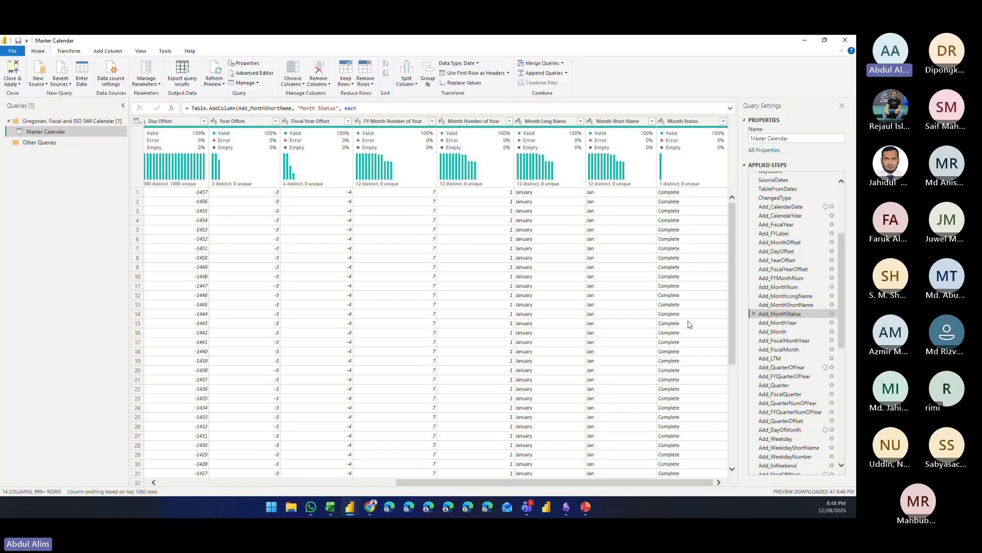
click(783, 324)
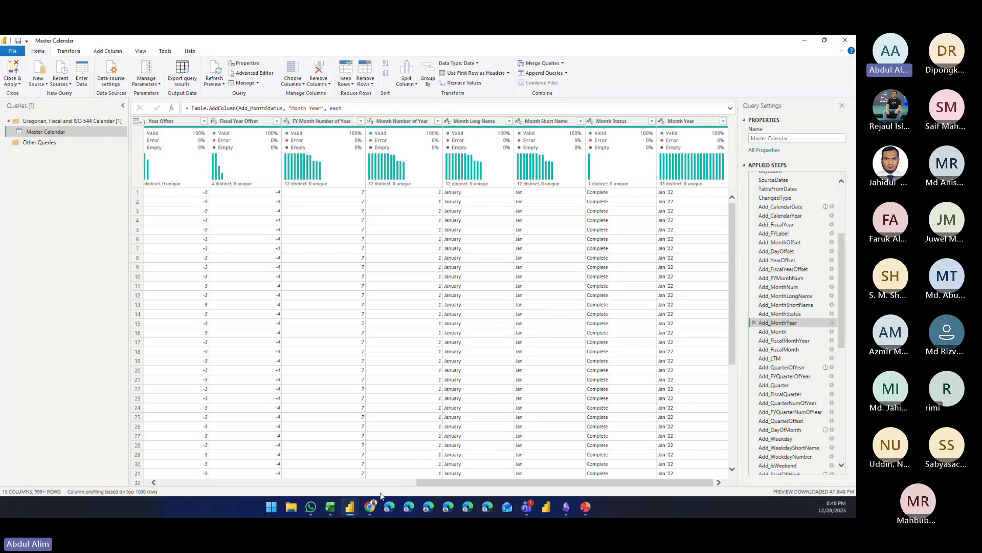
mouse_move(347, 510)
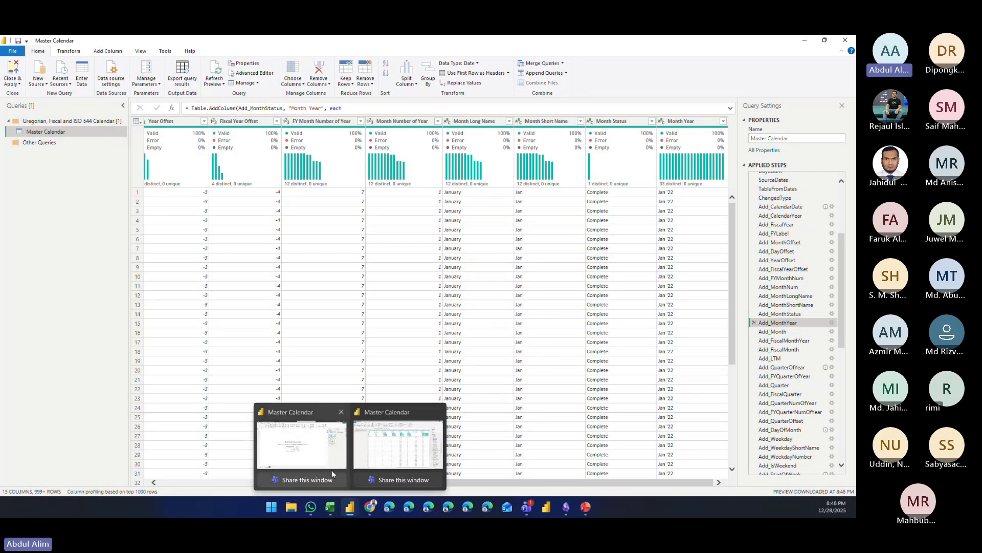
click(314, 446)
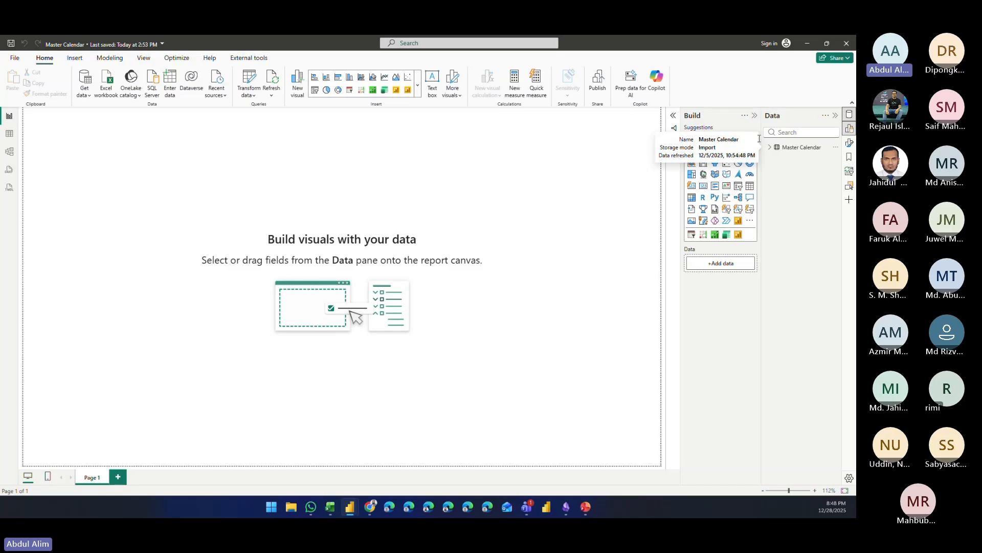
right_click(790, 153)
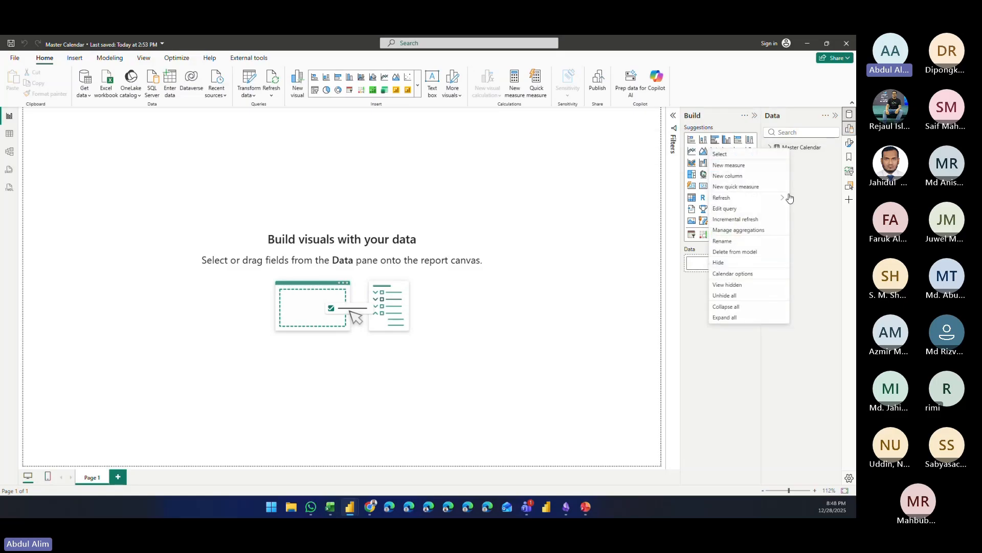
click(739, 274)
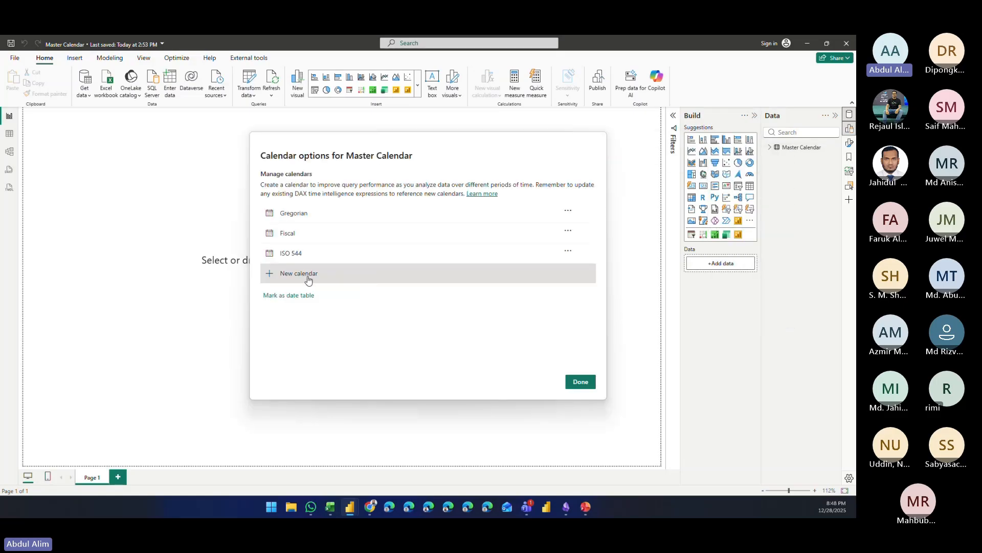
click(568, 211)
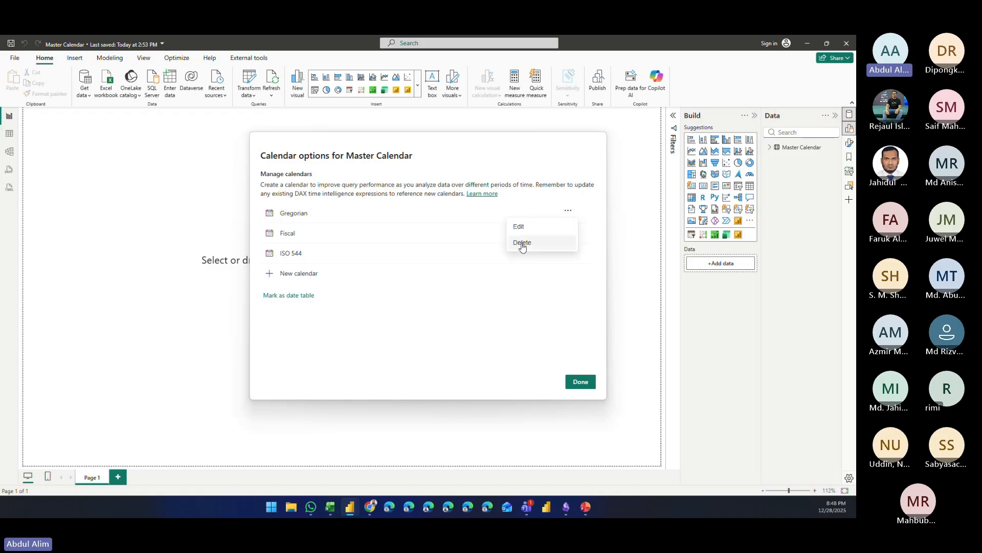
click(520, 227)
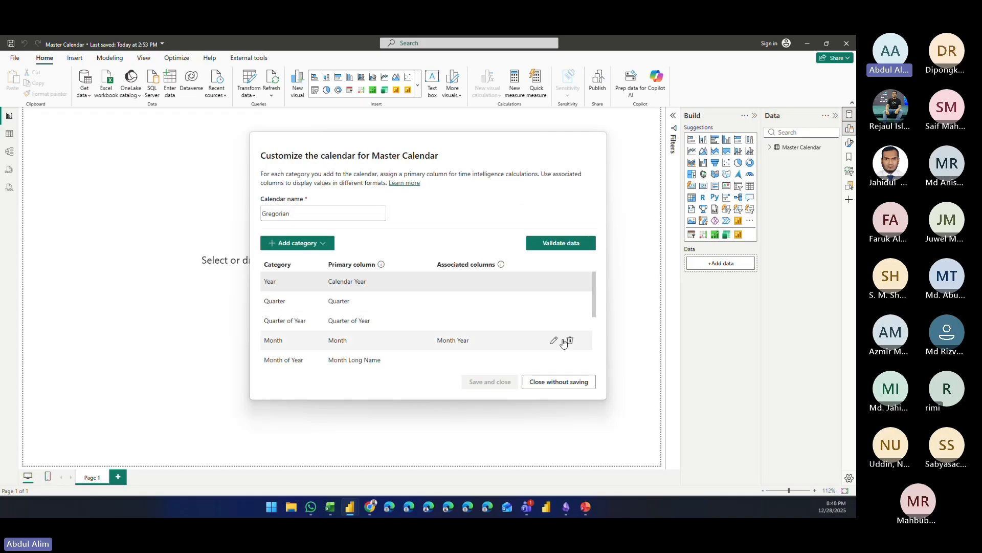
click(272, 285)
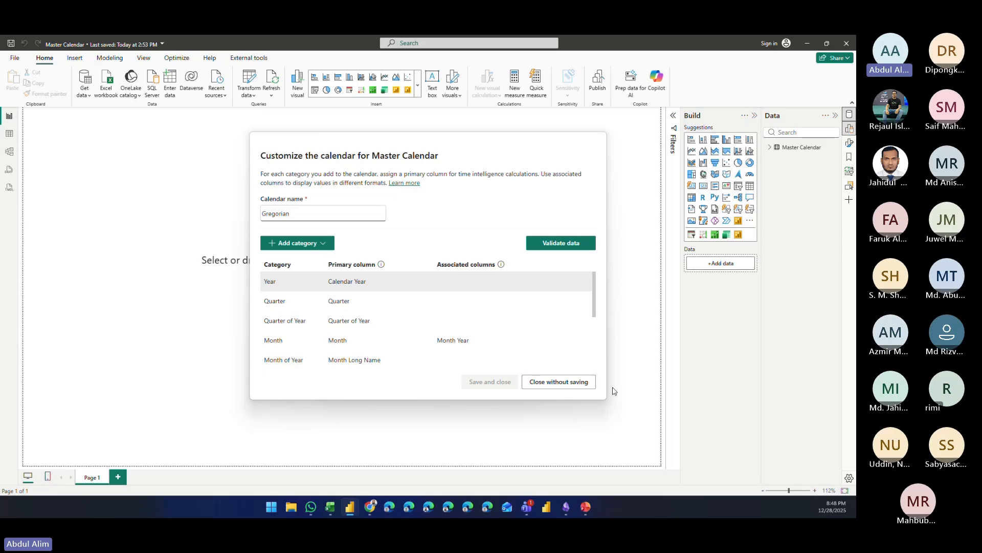
click(559, 381)
Step: Start a new calendar for the Master Calendar table and name it xyz
click(291, 273)
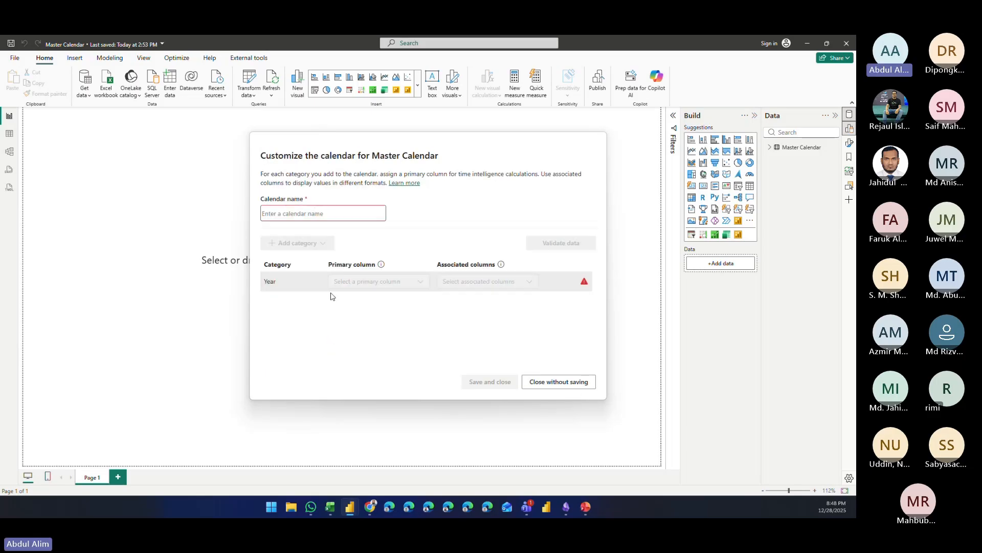
click(309, 214)
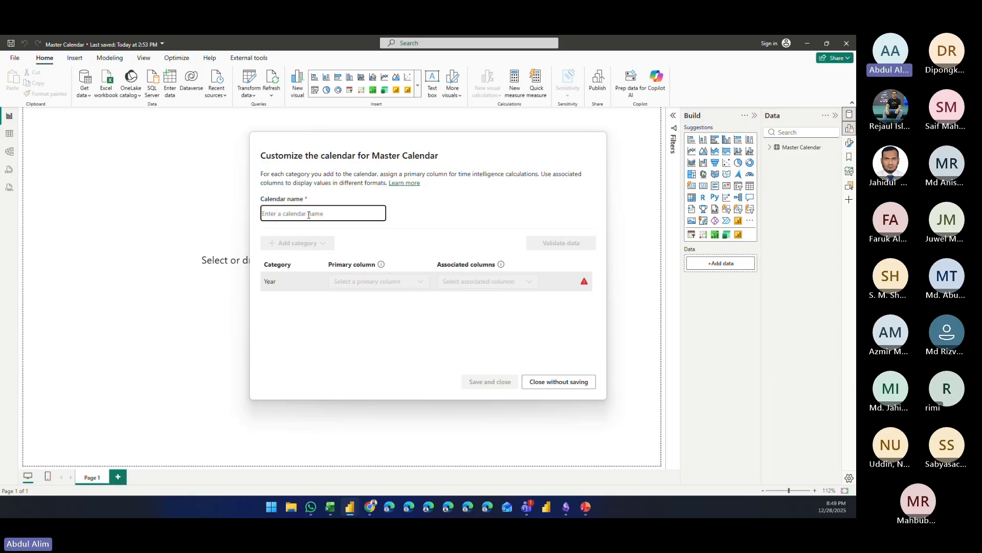
text(xyz)
click(311, 310)
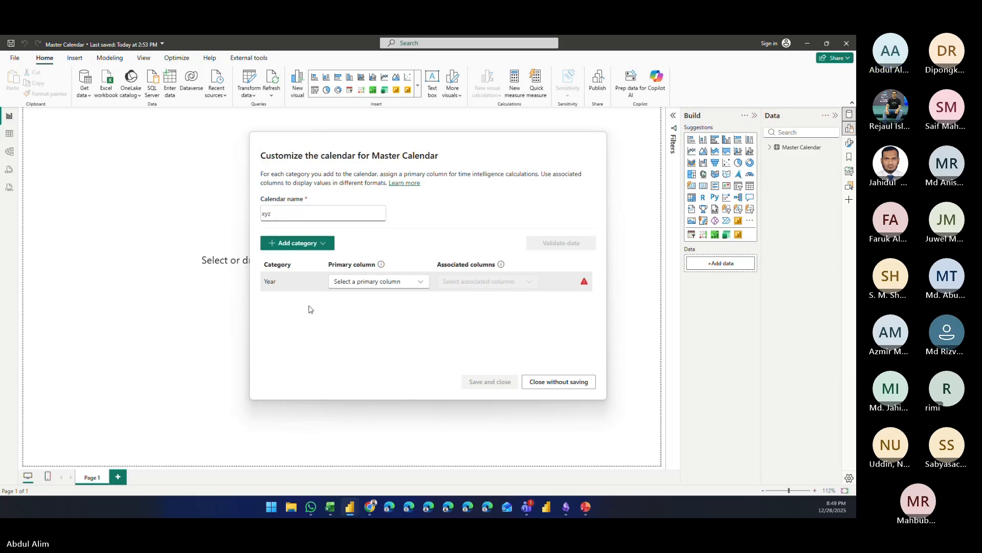
Step: Search the available primary columns for month and assign Month Number of Year to the Year category
click(402, 285)
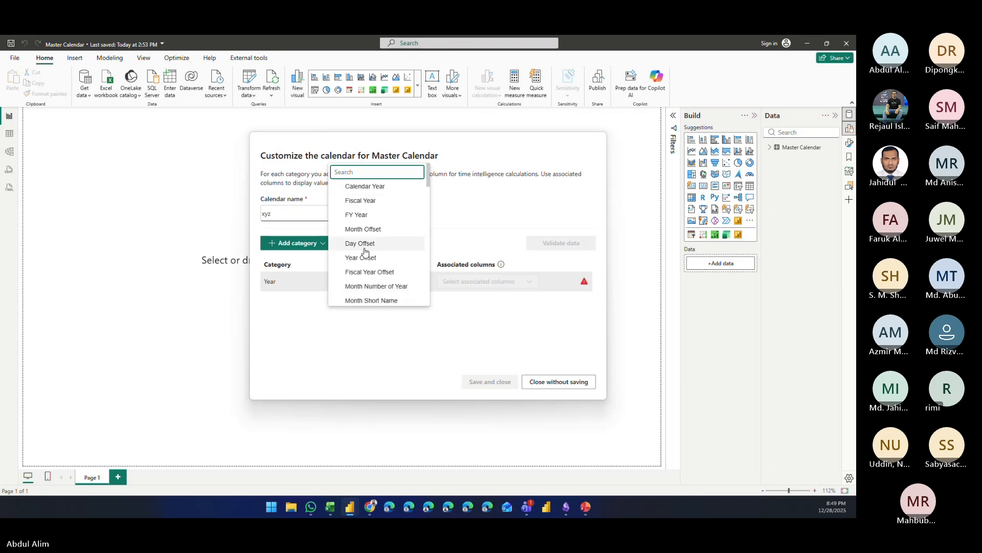
scroll(383, 245, down, 3)
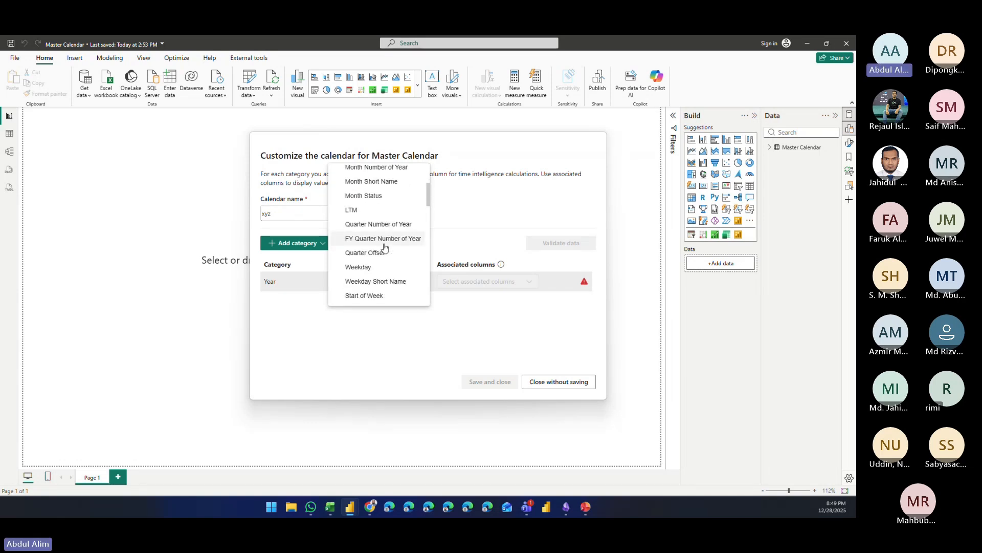
scroll(384, 248, up, 3)
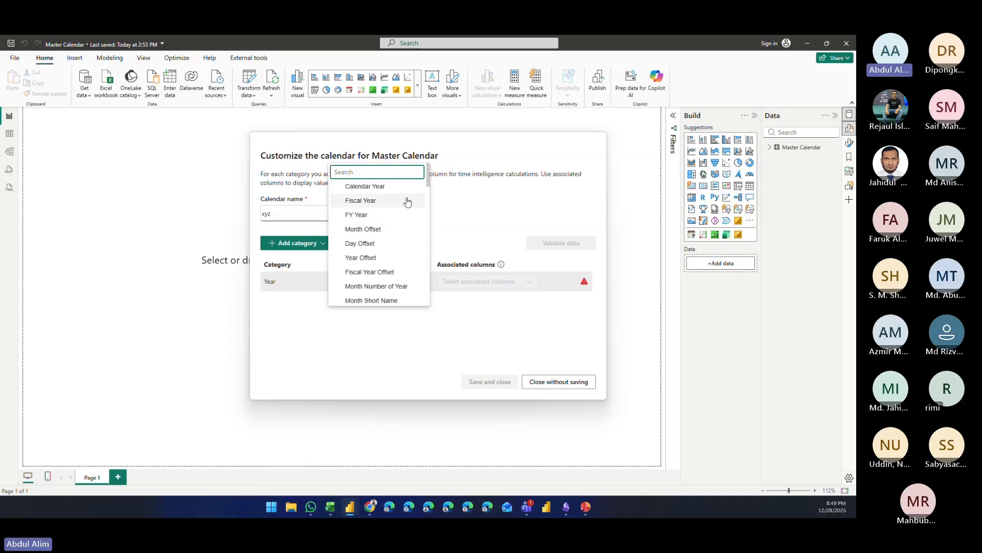
mouse_move(430, 175)
mouse_down()
mouse_move(429, 206)
mouse_move(429, 172)
mouse_up()
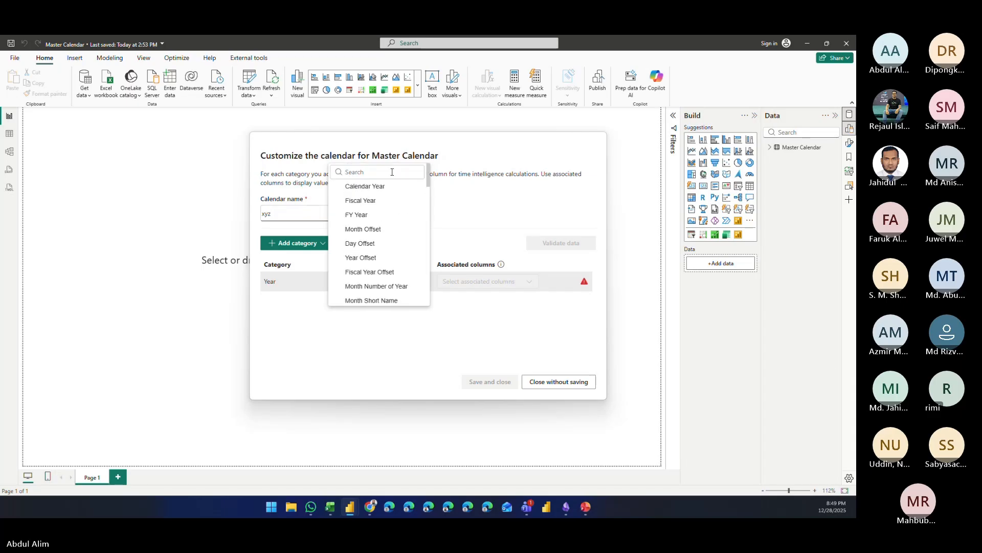
text(month)
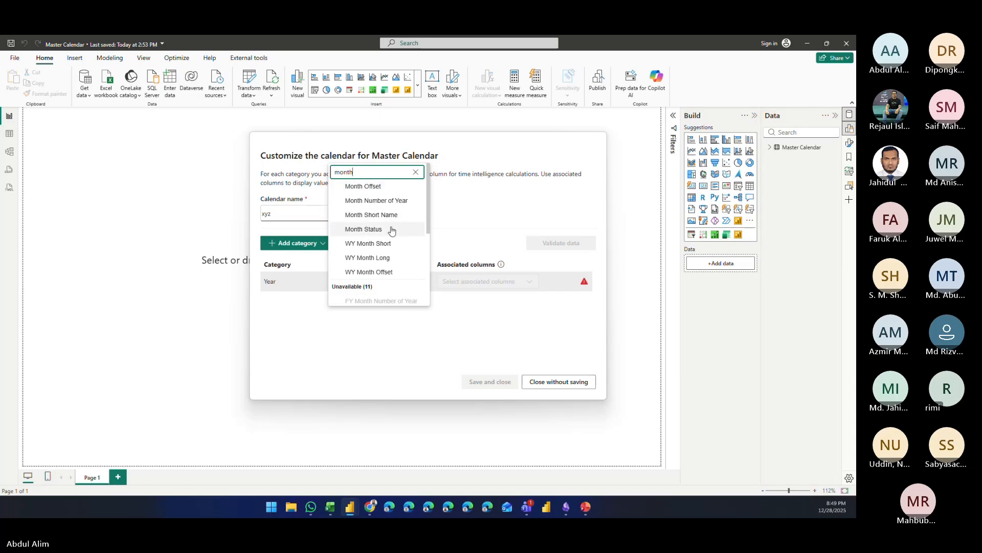
click(387, 201)
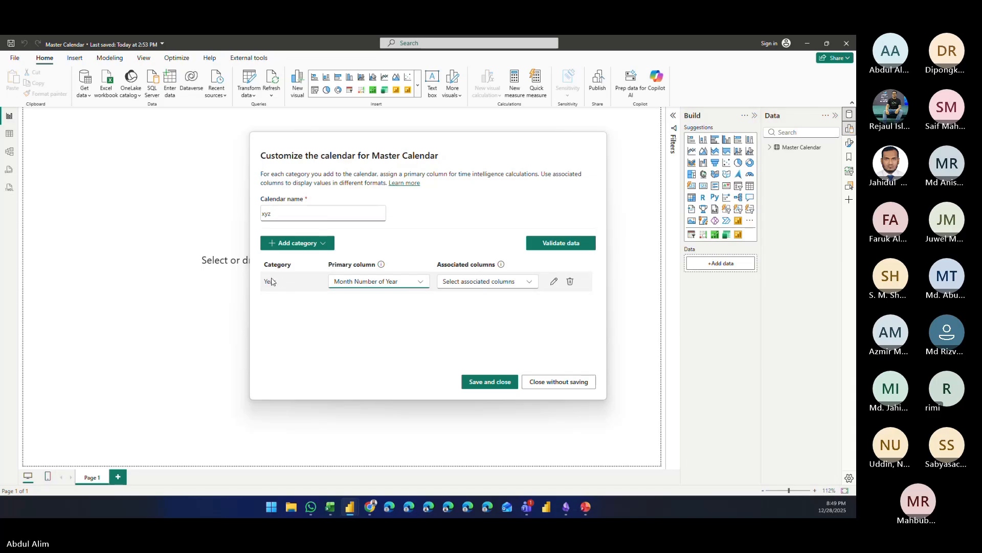
Step: Remove the Year category, look over the categories that can be added, discard the new calendar and close the calendar options
click(570, 281)
click(323, 244)
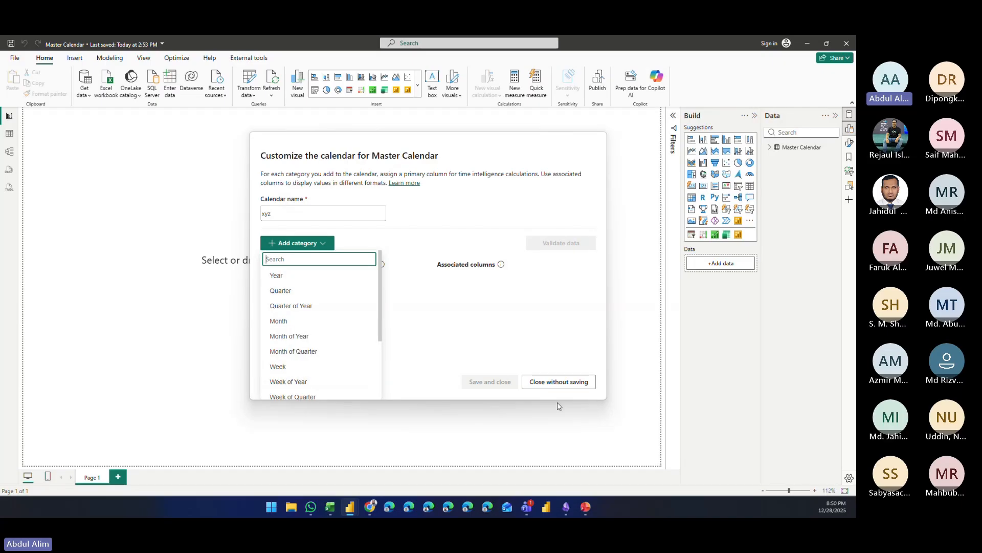
click(563, 383)
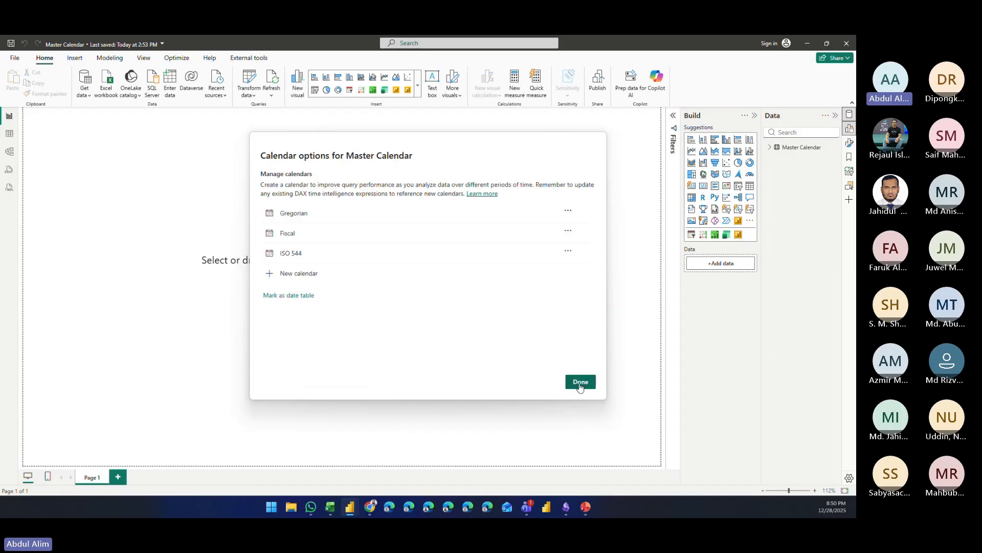
click(573, 384)
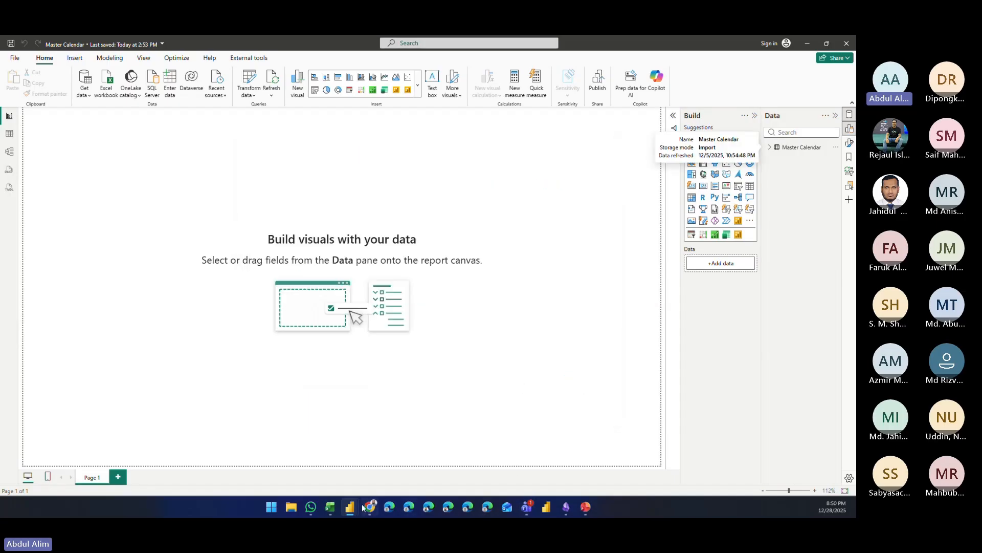
Step: Return to the Power Query Editor and inspect the columns added by Add_Month, Add_FiscalMonthYear, Add_FiscalMonth and Add_LTM
mouse_move(350, 506)
click(412, 437)
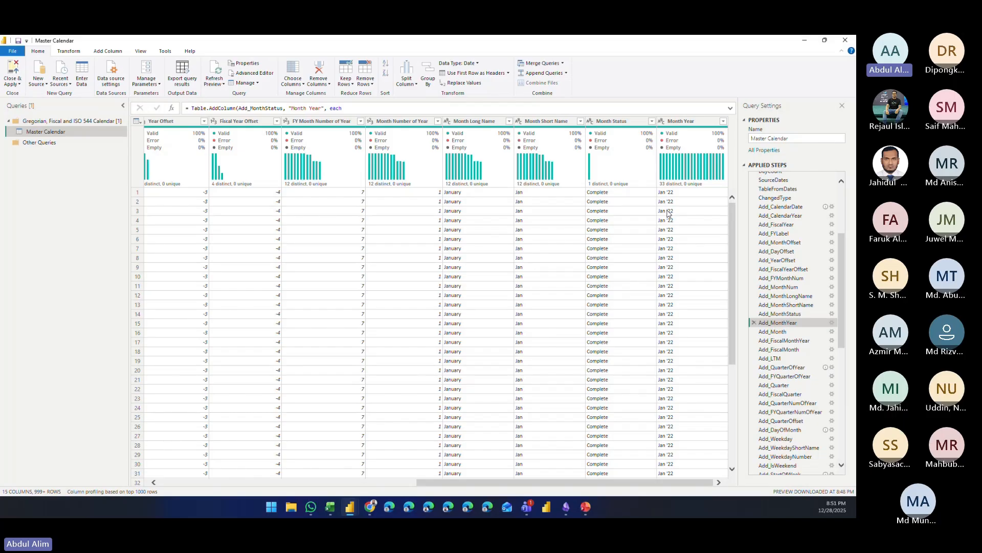
click(774, 332)
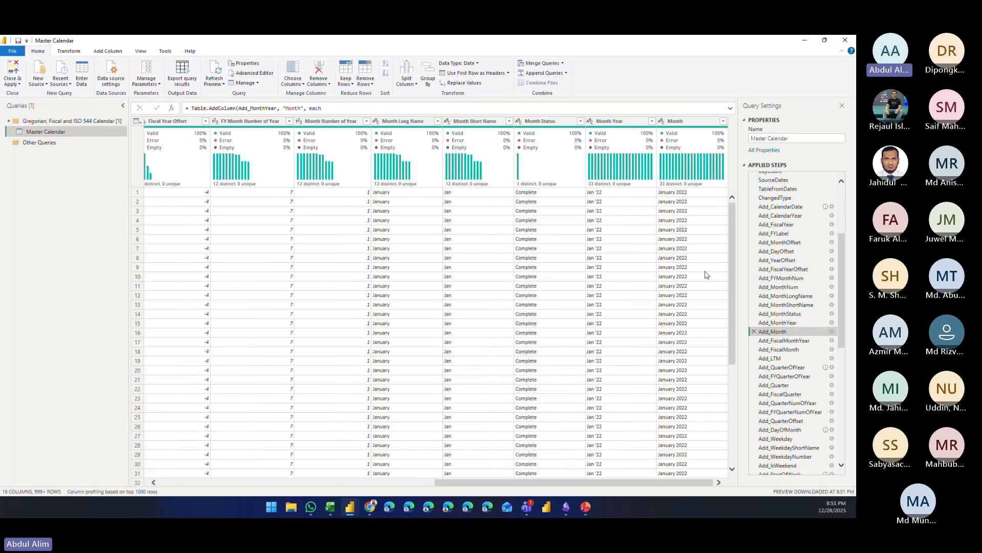
mouse_move(692, 186)
click(785, 340)
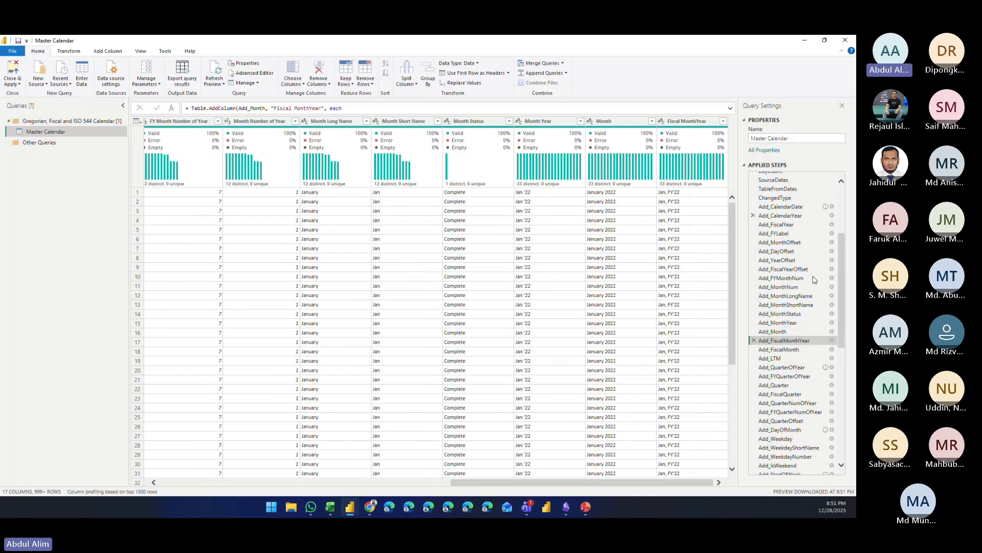
click(787, 350)
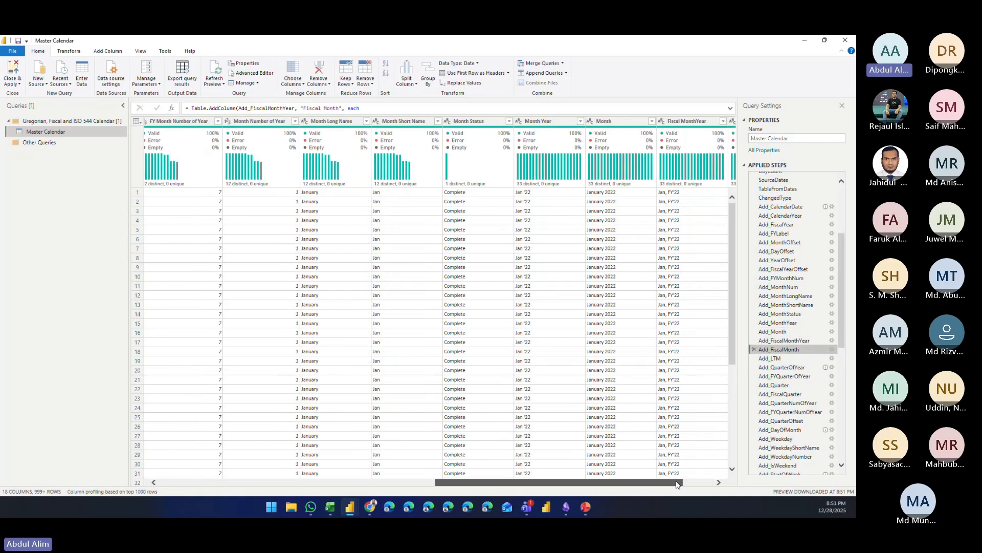
click(772, 358)
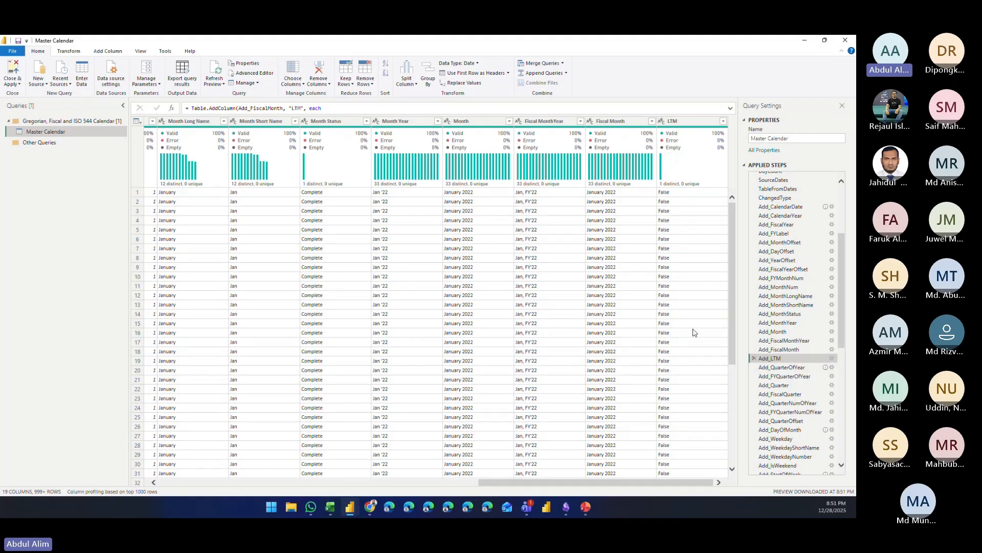
Step: Inspect the columns added by the Add_QuarterOfYear, Add_FYQuarterOfYear, Add_Quarter and Add_FiscalQuarter applied steps
click(795, 368)
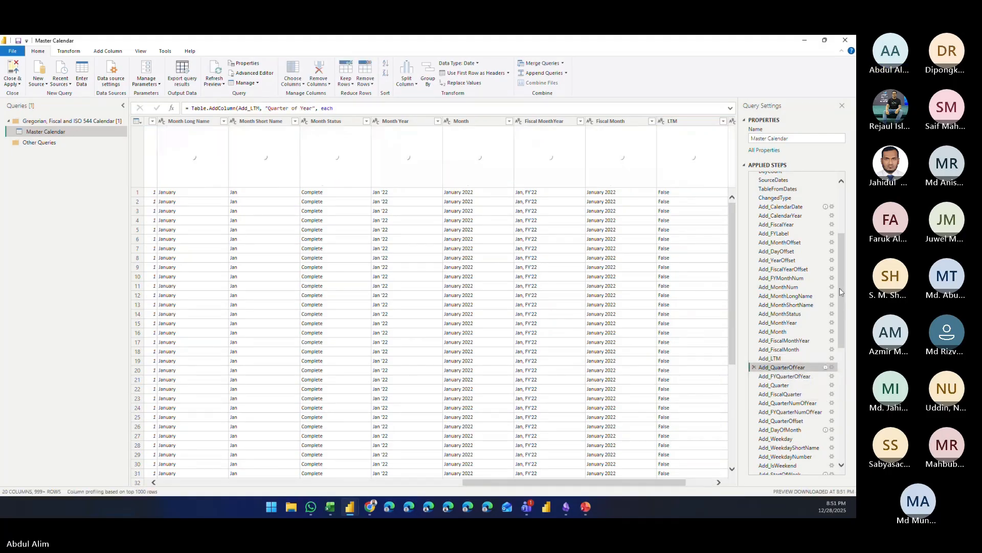
scroll(774, 394, down, 2)
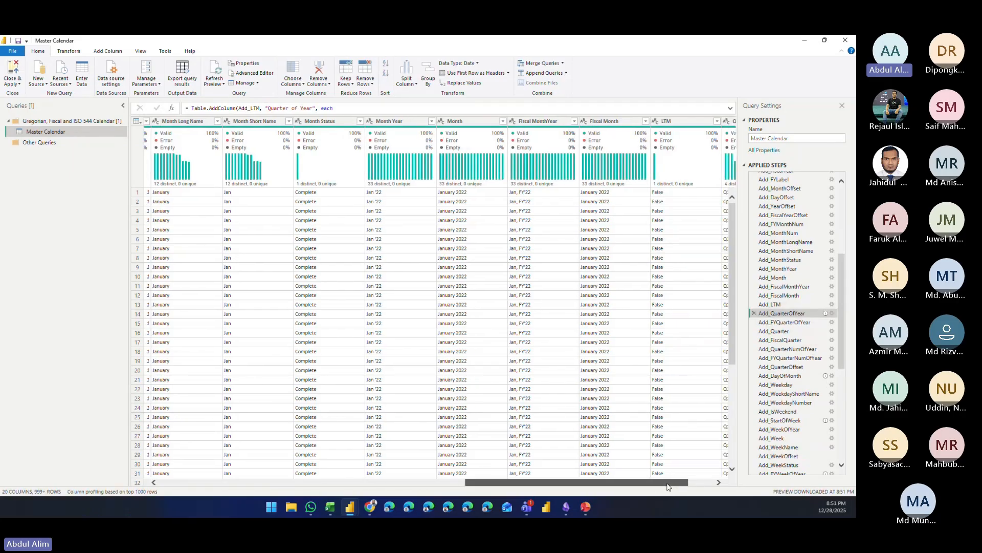
click(780, 323)
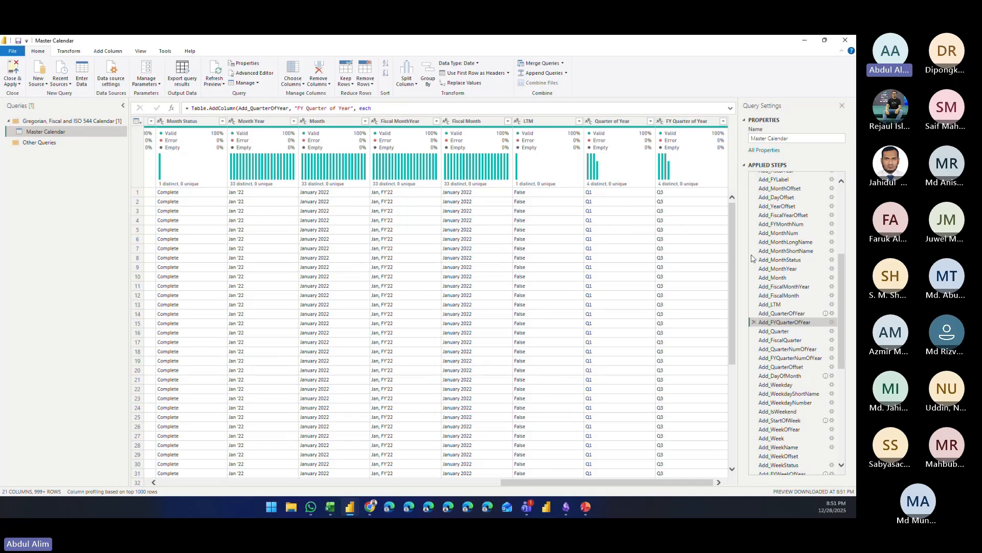
click(774, 331)
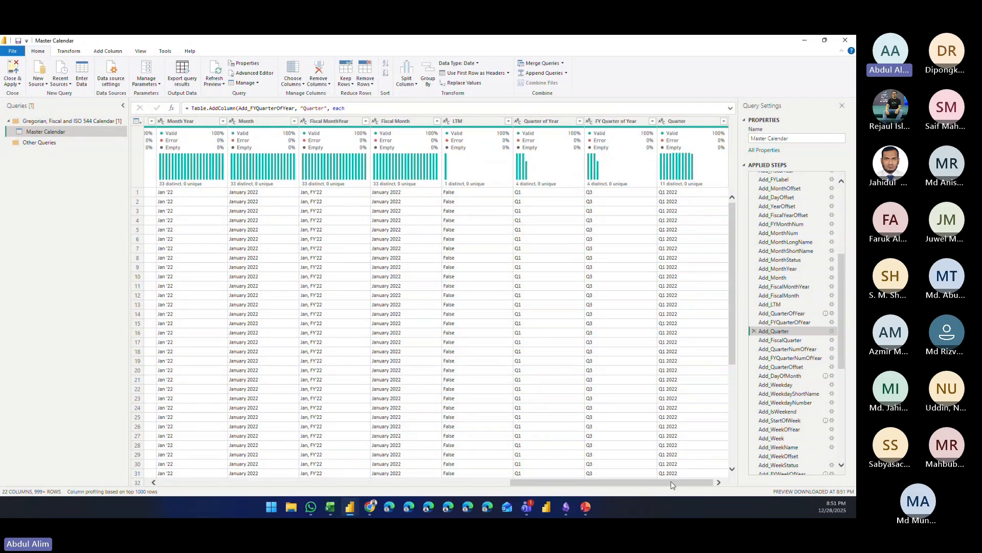
click(781, 340)
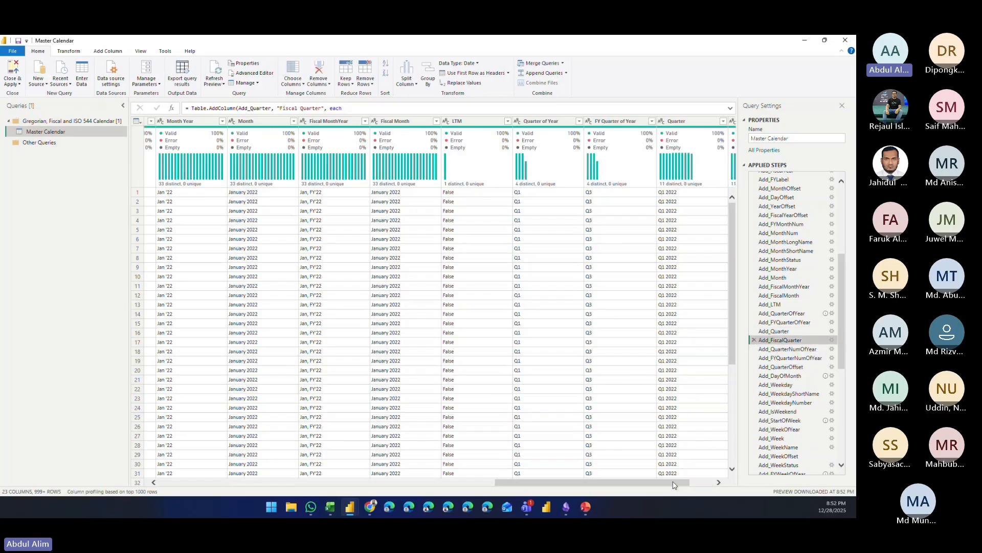
Step: Inspect the columns added by the Add_QuarterNumOfYear, Add_FYQuarterNumOfYear and Add_QuarterOffset applied steps
scroll(707, 483, right, 1)
scroll(707, 485, right, 5)
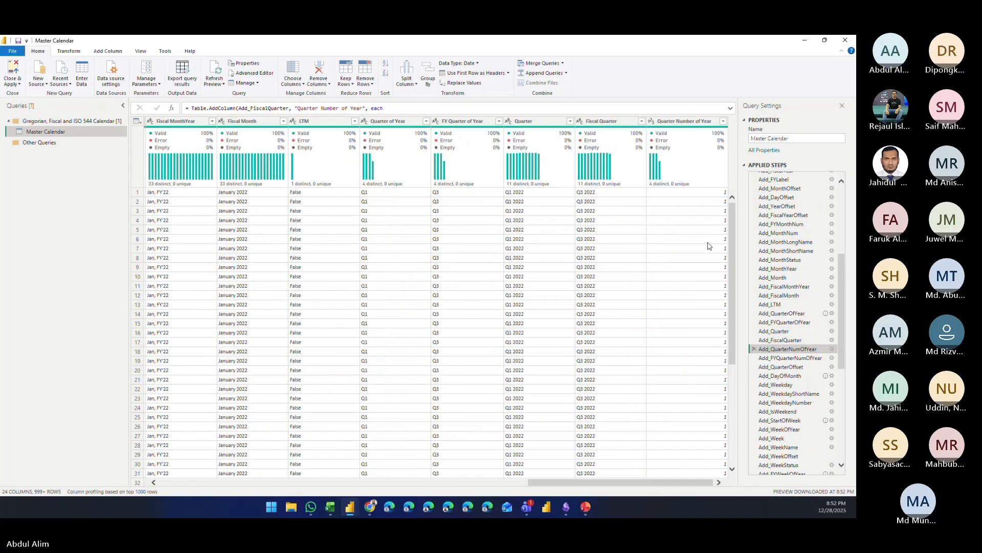
click(788, 358)
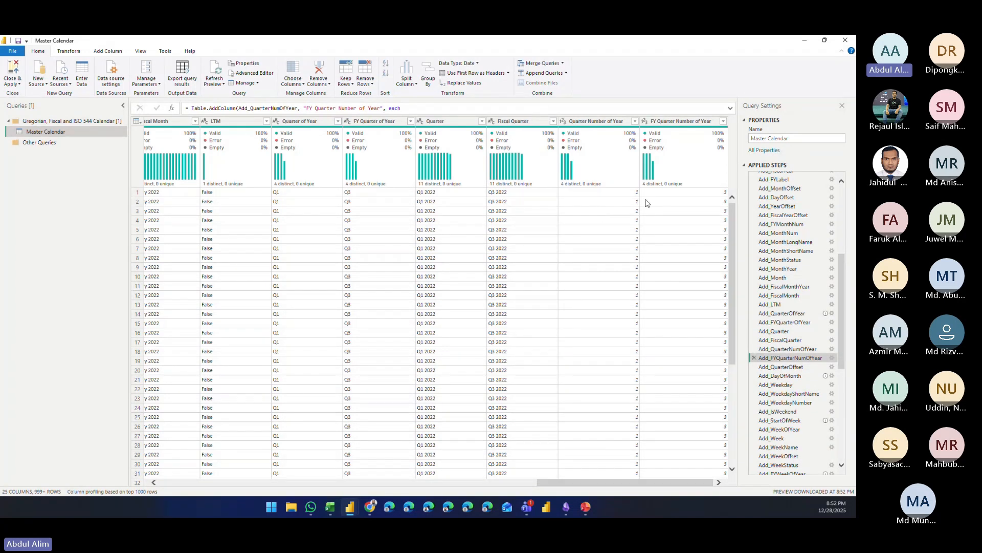
click(780, 367)
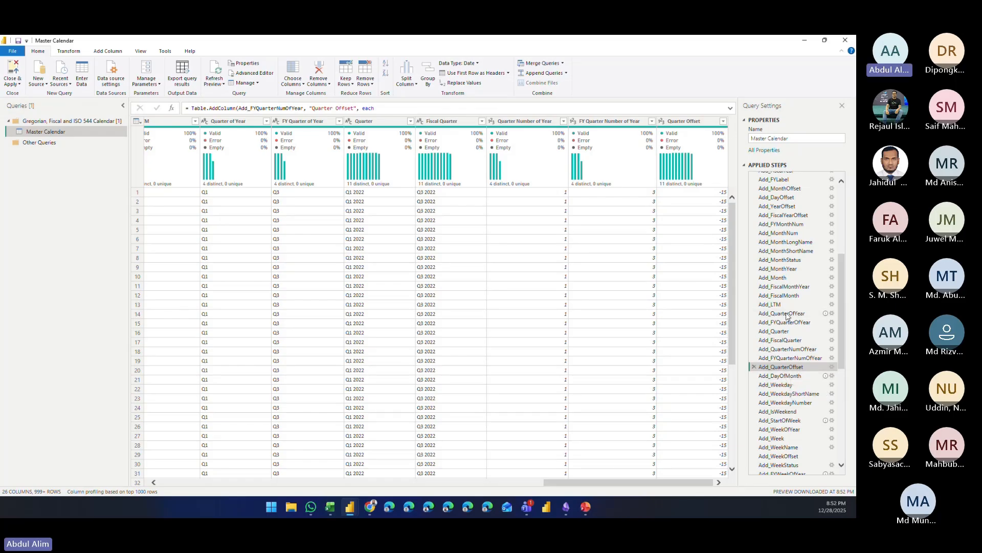
Step: Inspect the columns added by the Add_DayOfMonth, Add_Weekday, Add_WeekdayShortName and Add_WeekdayNumber applied steps
key(Down)
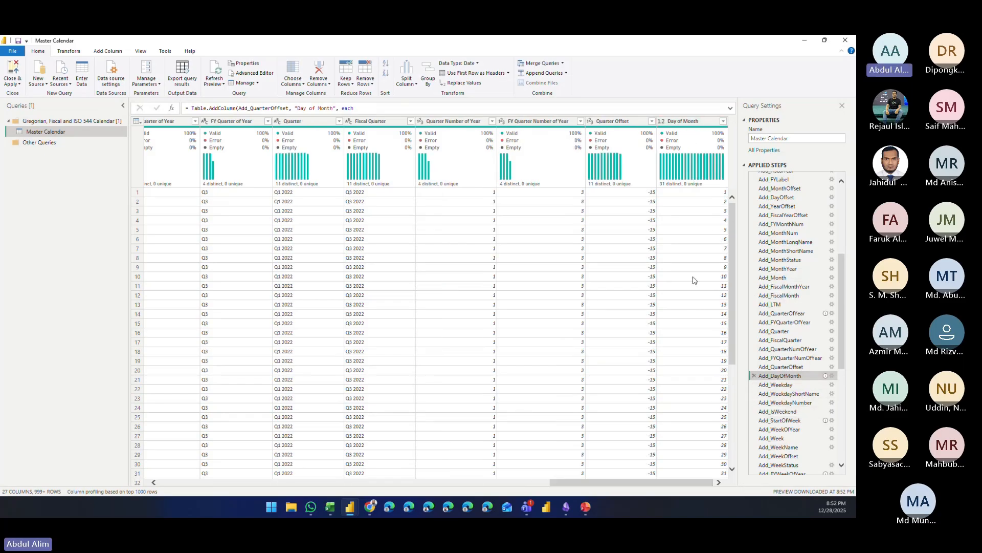
click(775, 384)
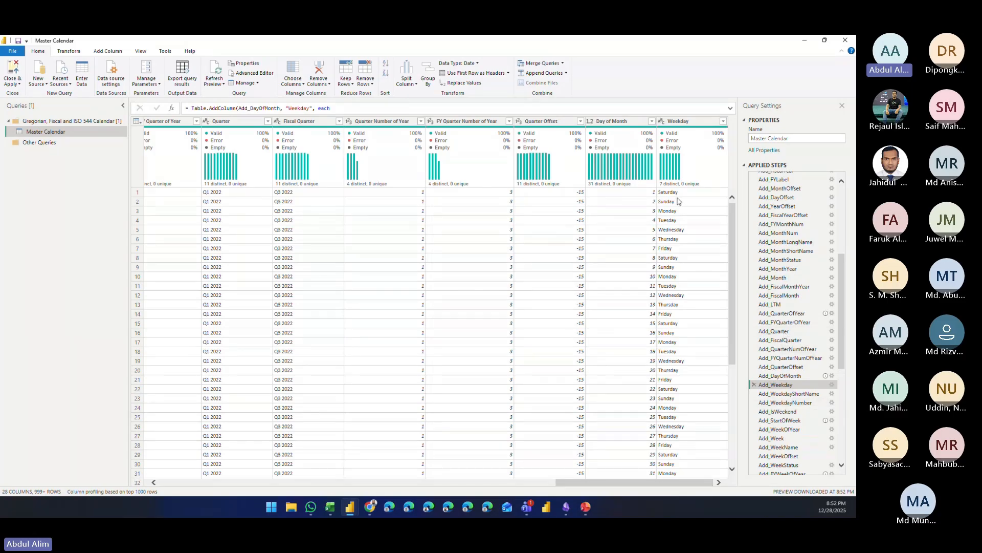
click(789, 394)
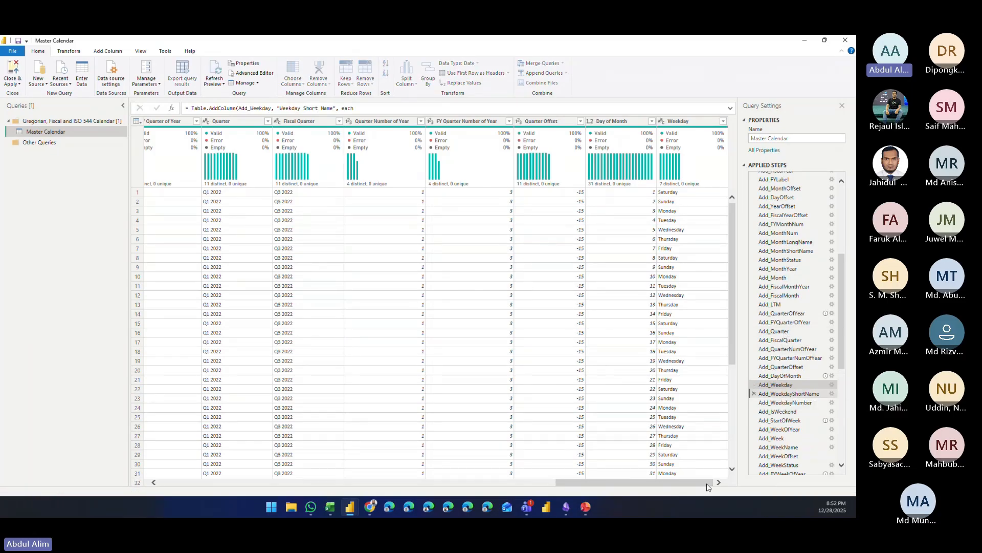
click(794, 403)
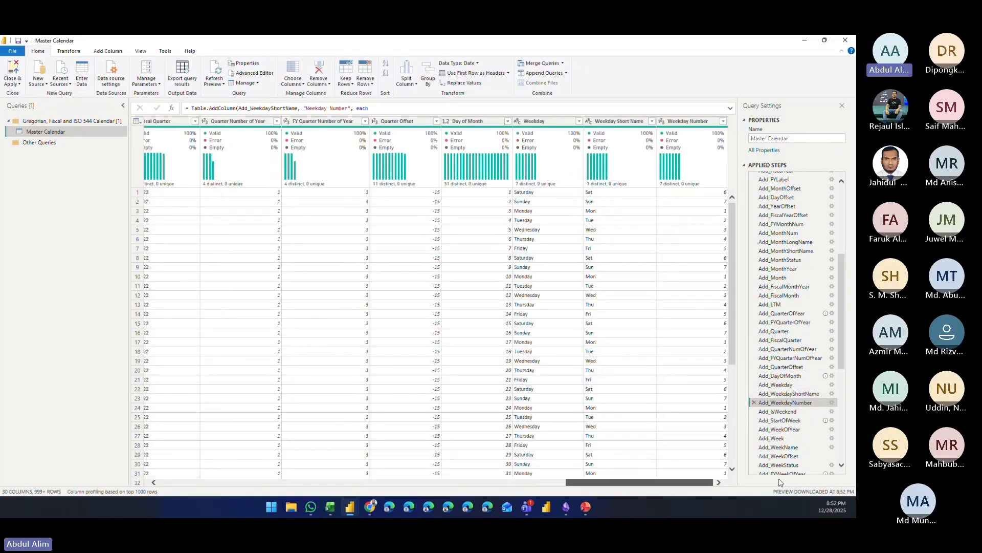
Step: Inspect the columns added by the Add_IsWeekend, Add_StartOfWeek and Add_WeekOfYear applied steps
scroll(716, 282, down, 4)
scroll(790, 337, down, 4)
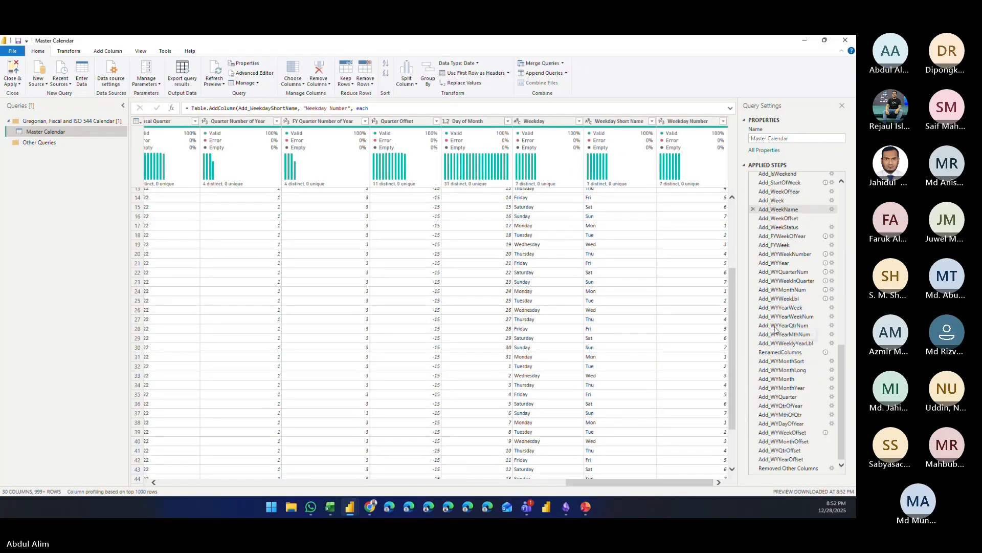
click(777, 295)
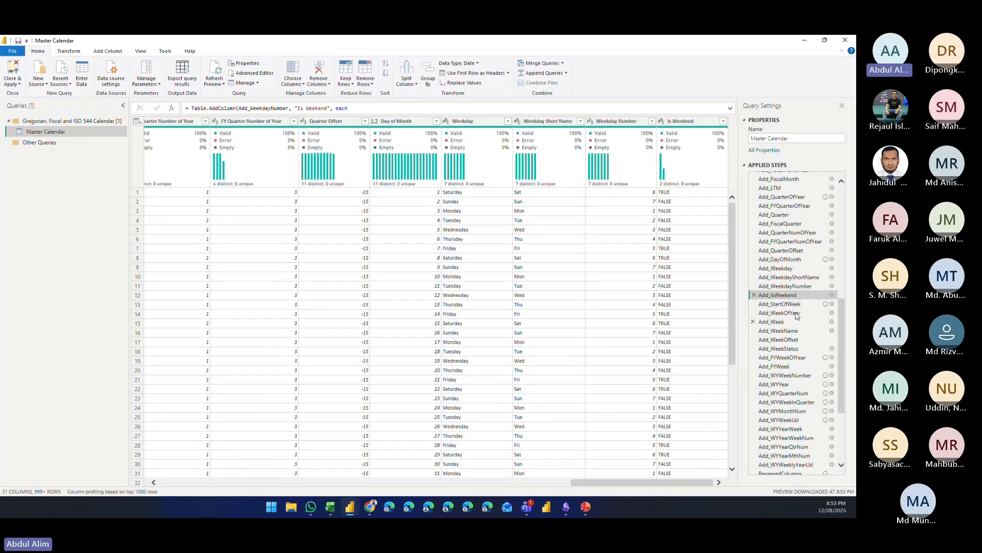
click(786, 304)
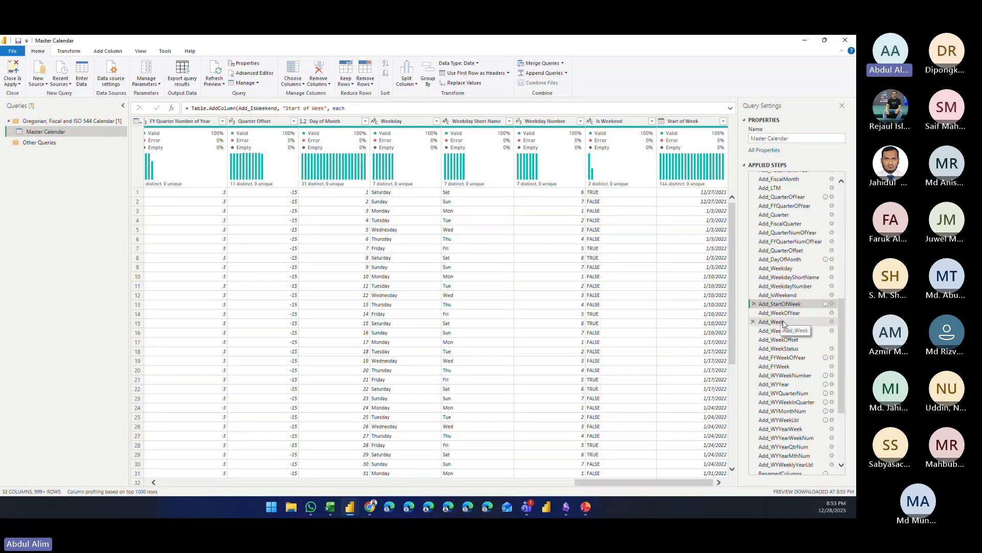
scroll(793, 435, down, 5)
scroll(793, 435, up, 5)
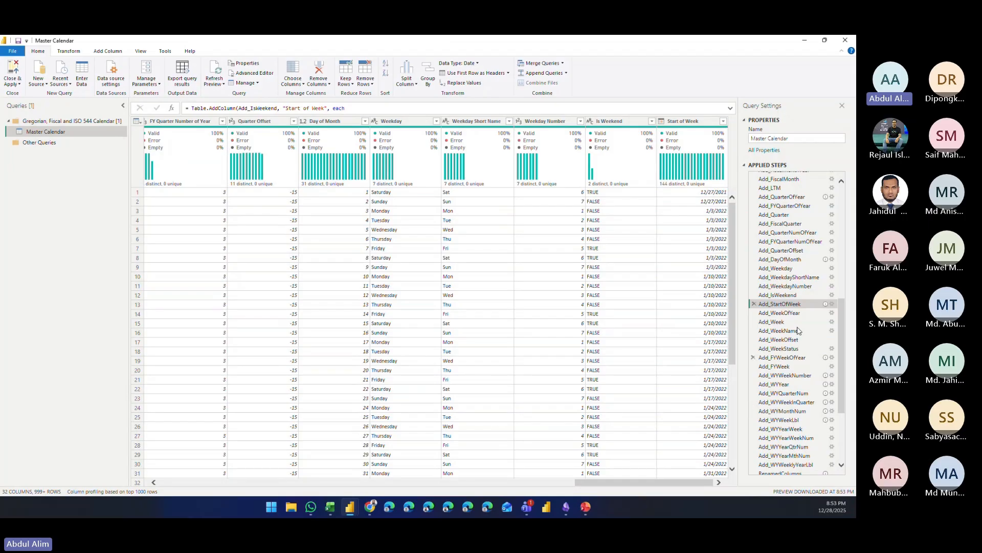
click(779, 313)
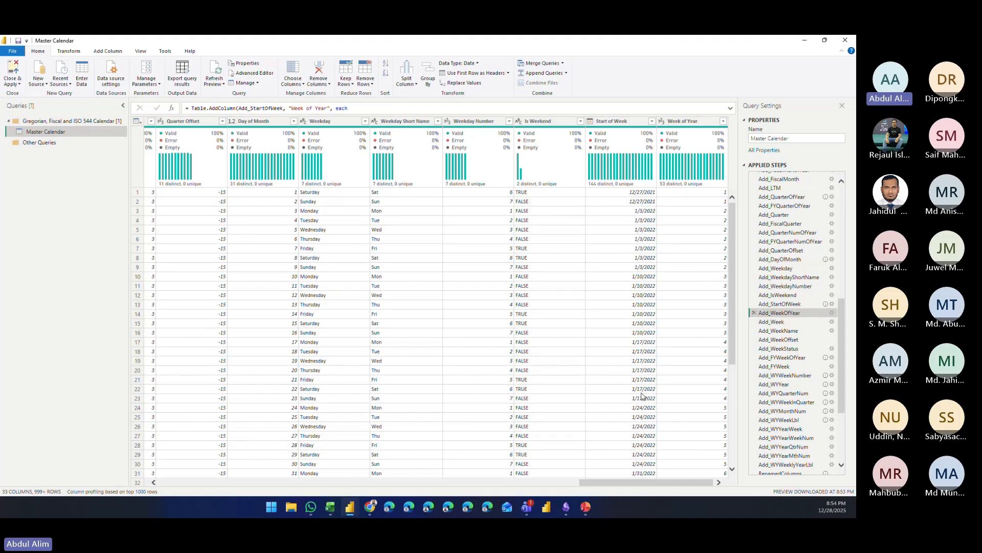
Step: Show the Add_Week applied step and examine its Week column down to the changeover from 2022 to 2023
click(775, 322)
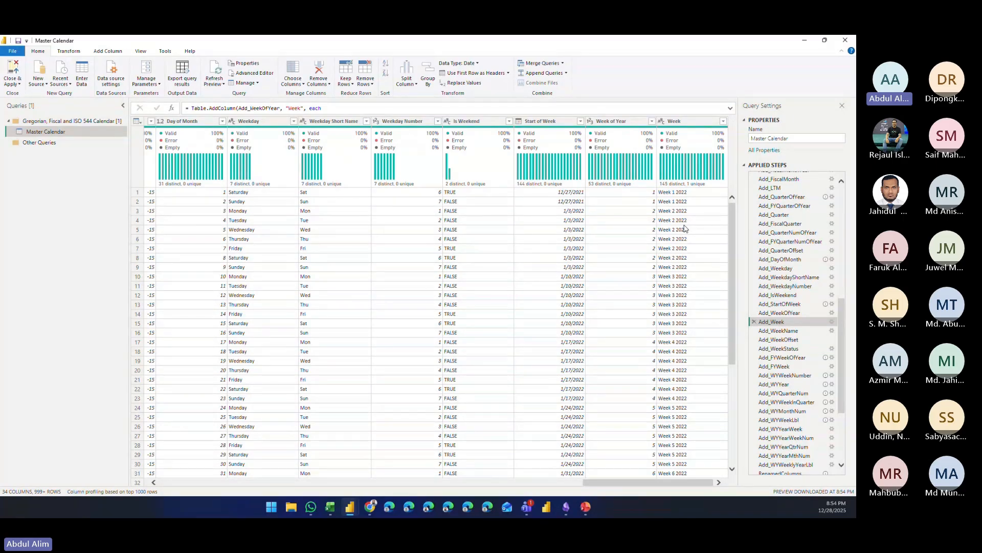
scroll(685, 229, down, 4)
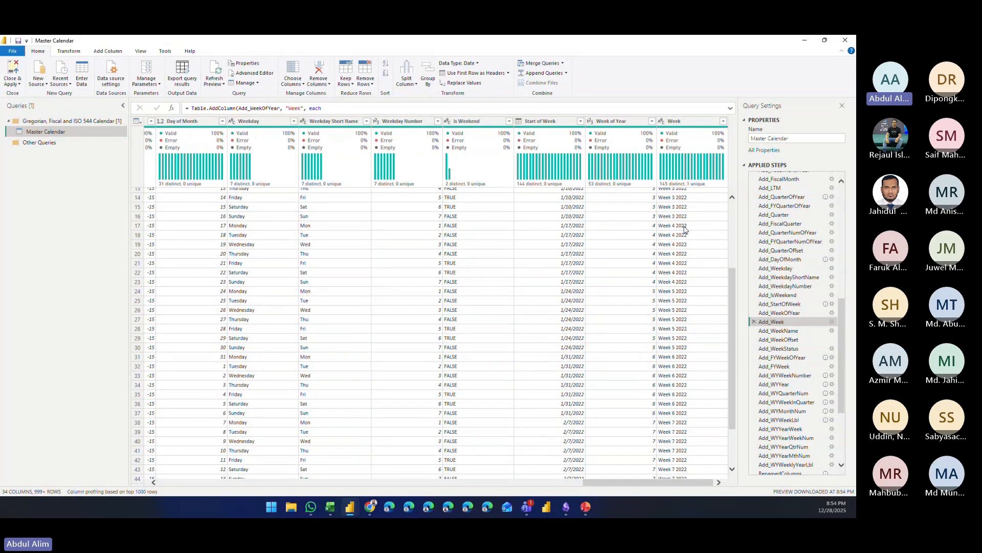
scroll(685, 228, down, 9)
scroll(684, 231, down, 9)
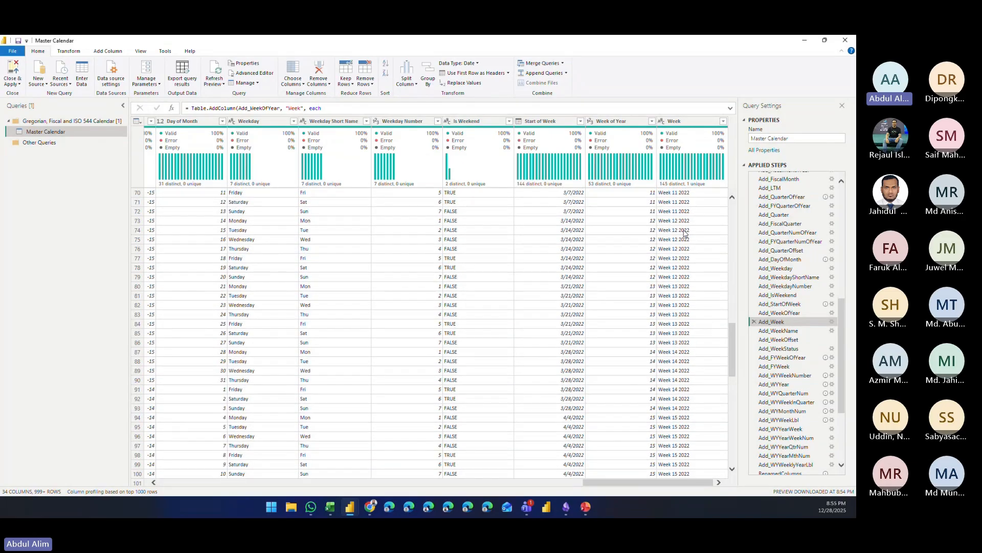
scroll(685, 233, down, 20)
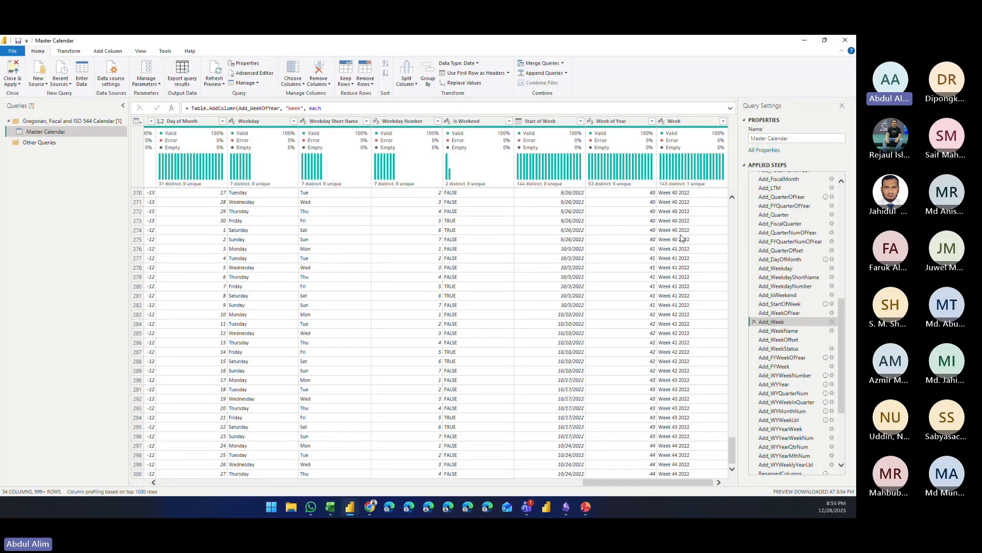
scroll(682, 238, down, 20)
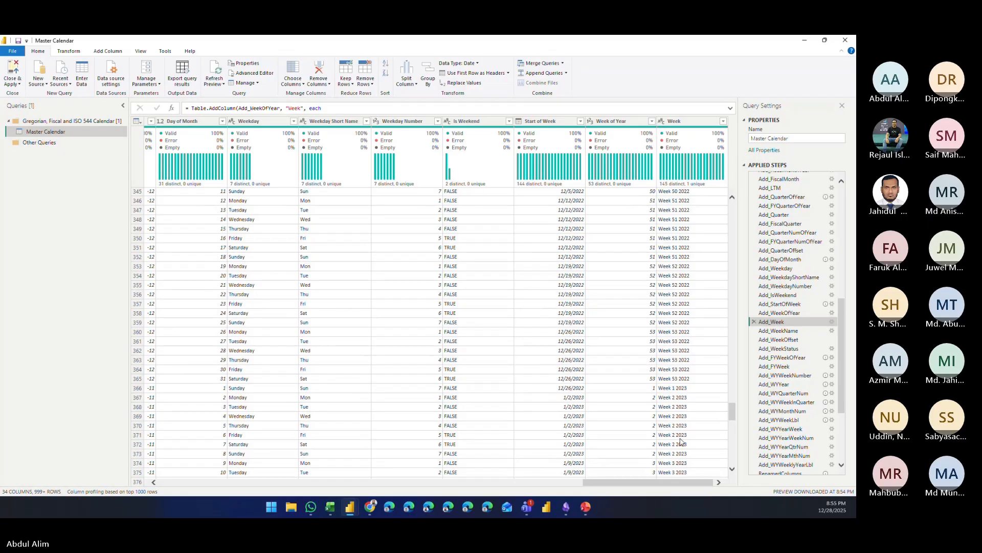
Step: Select row 365 and compare its date columns with its Start of Week, Week of Year and Week values
click(672, 379)
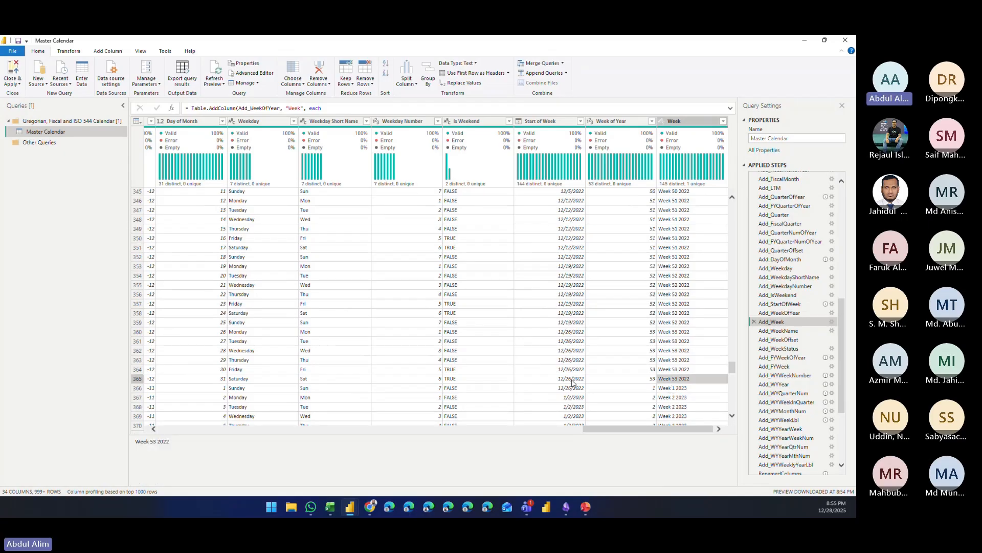
click(137, 379)
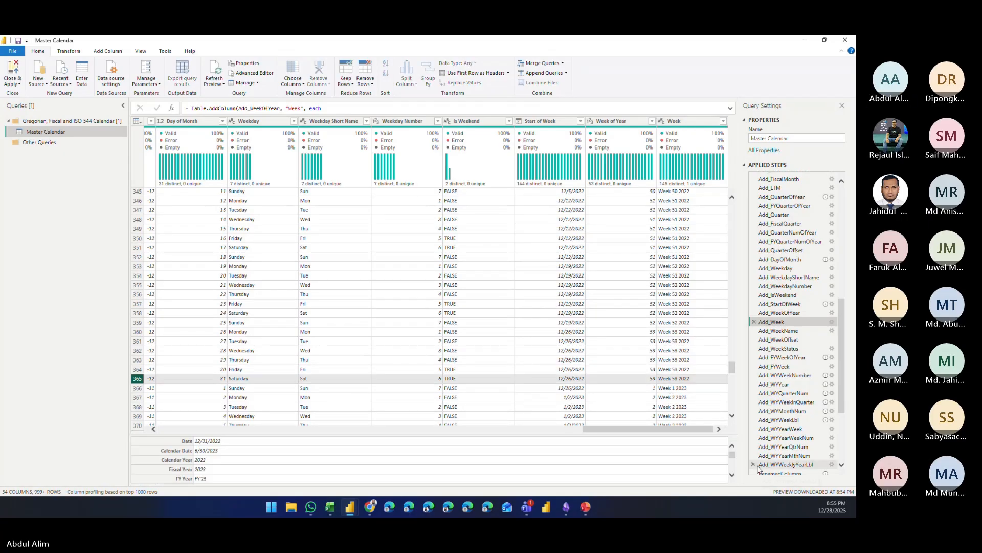
drag(675, 428, 165, 433)
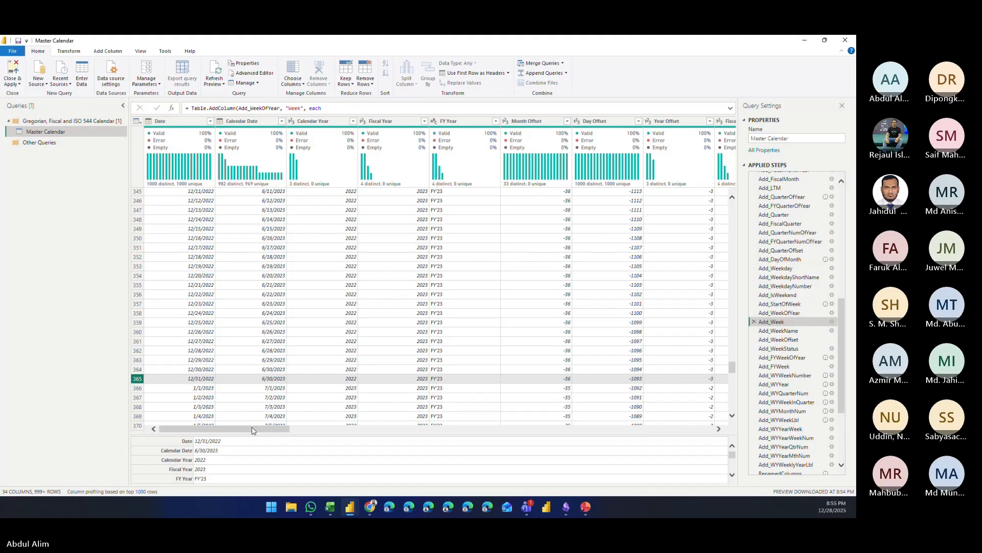
scroll(274, 396, right, 2)
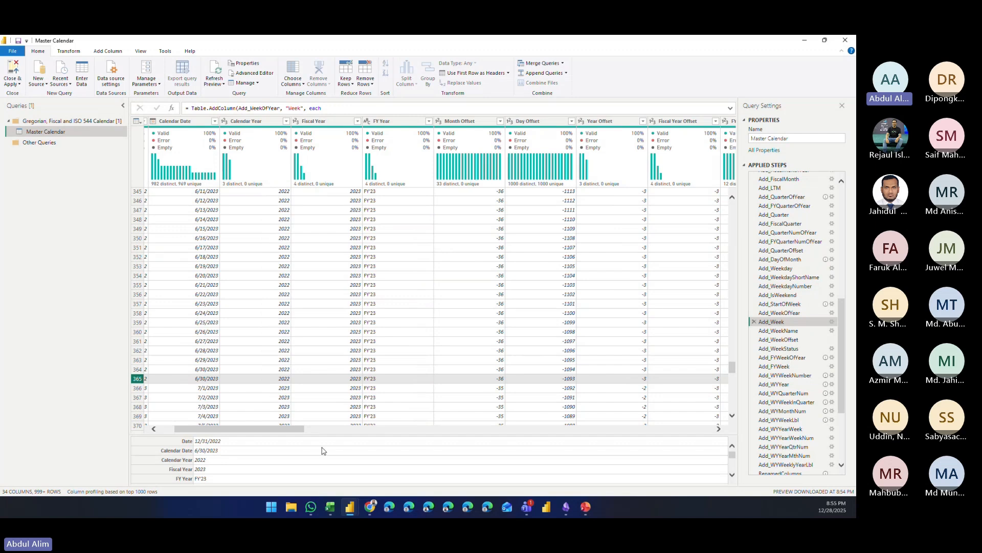
drag(302, 429, 767, 437)
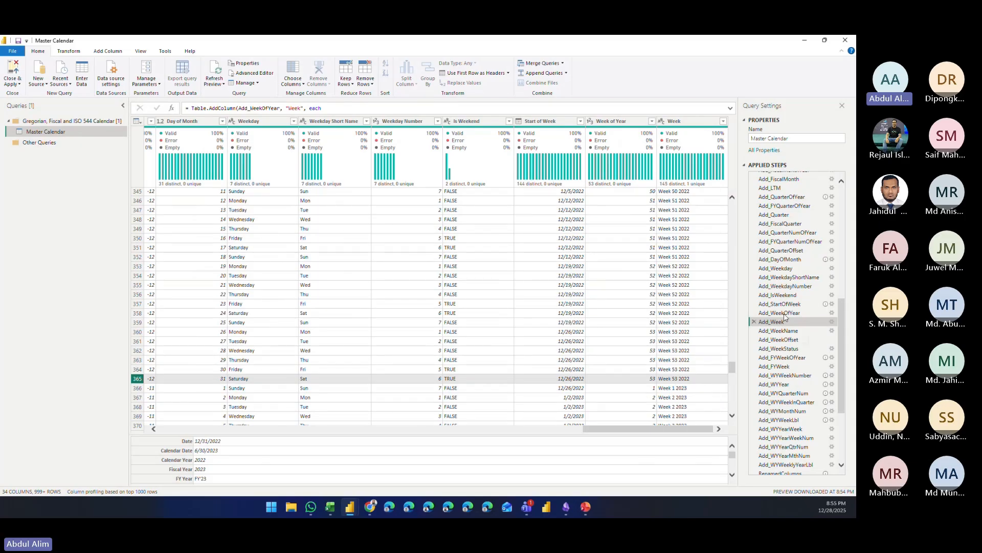
Step: Inspect the columns added by the Add_WeekName, Add_WeekOffset, Add_WeekStatus, Add_FYWeekOfYear and Add_FYWeek applied steps
click(783, 330)
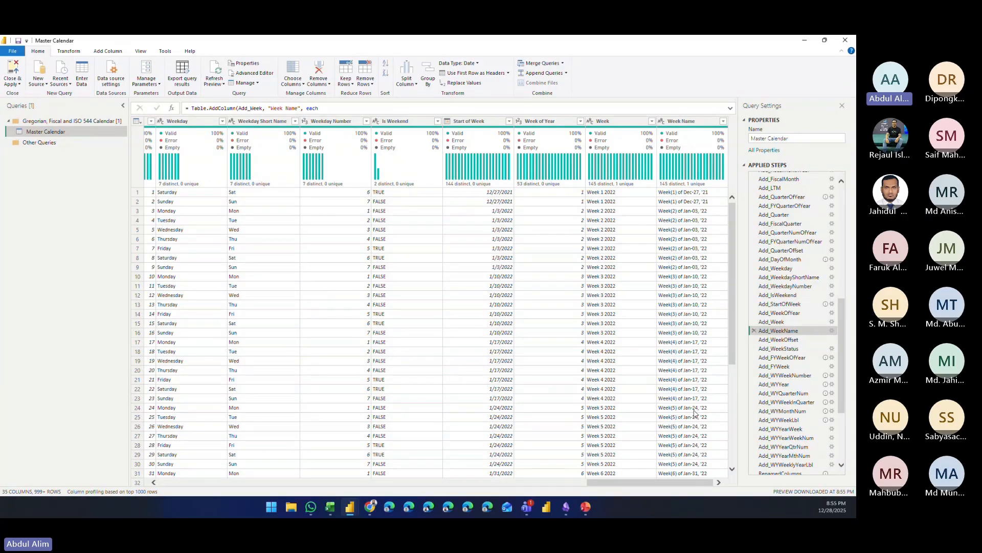
click(780, 341)
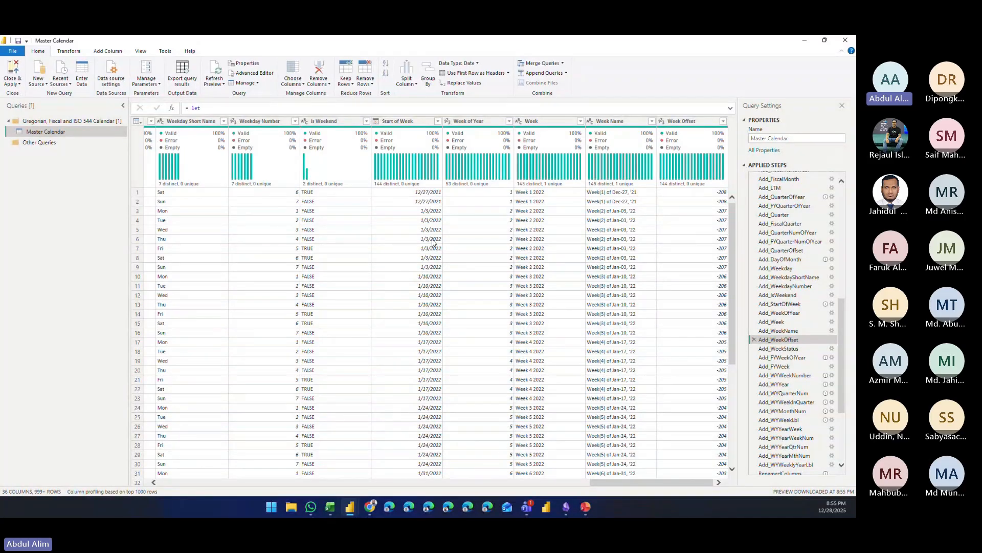
click(778, 348)
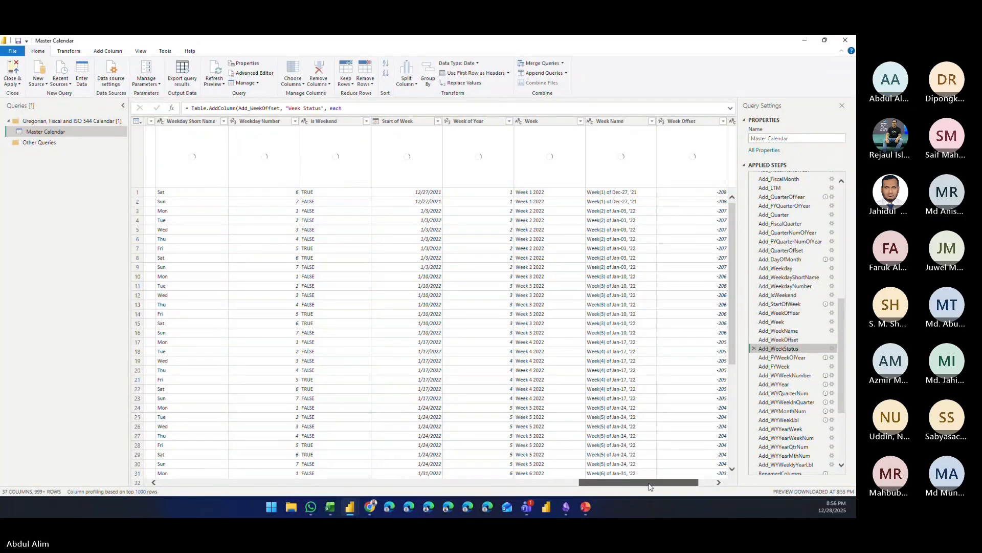
click(796, 358)
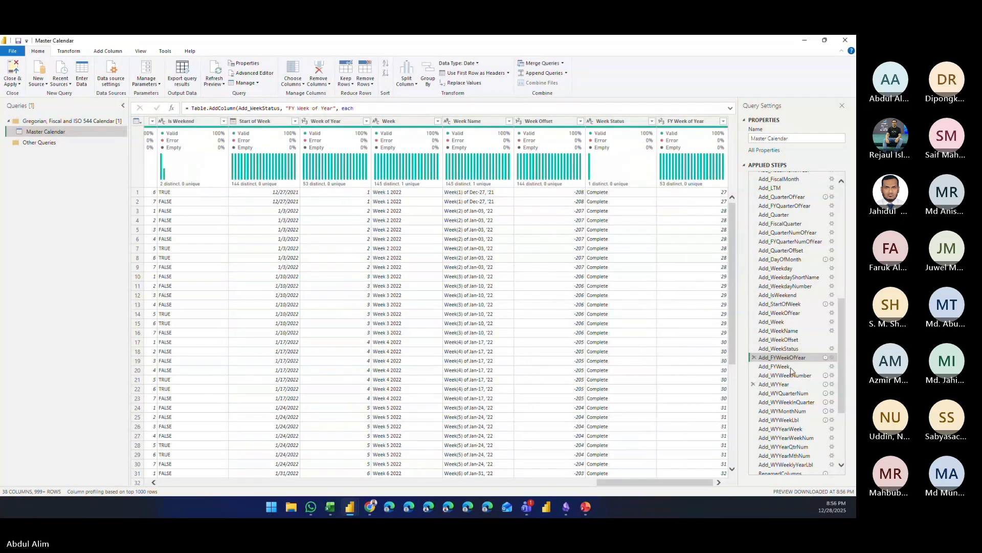
click(775, 367)
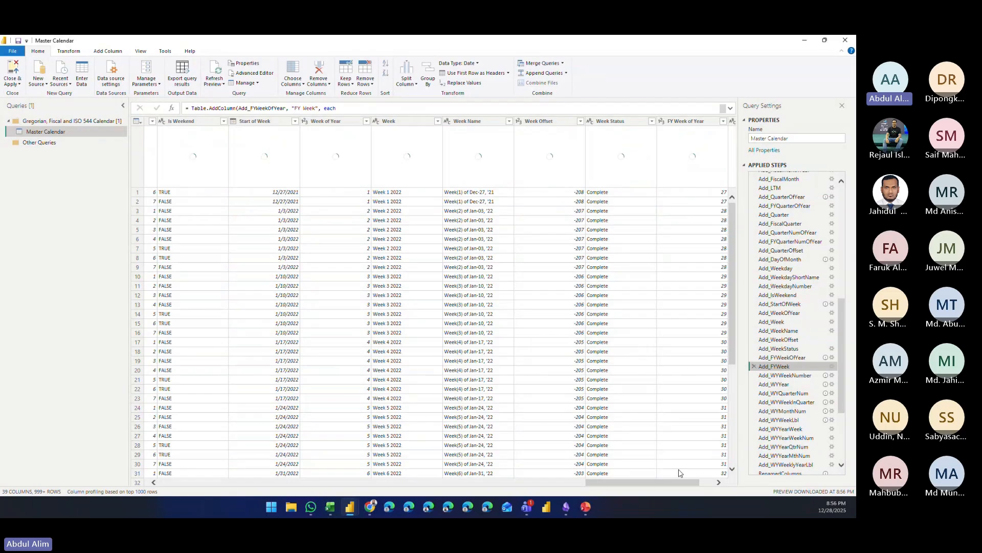
Step: Show the Add_WYWeekNumber applied step and compare WY Week Number with the Start of Week and other week columns
click(788, 376)
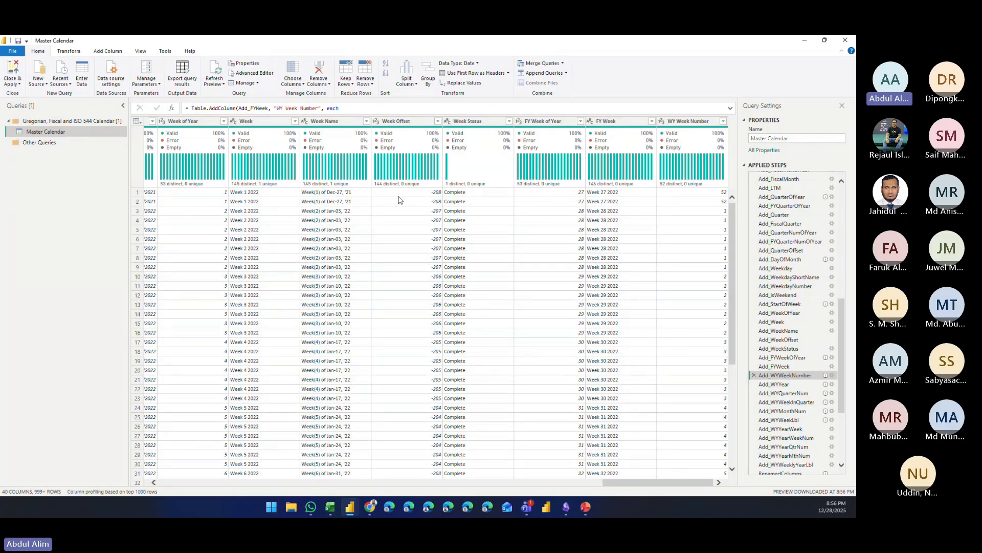
drag(671, 483, 651, 483)
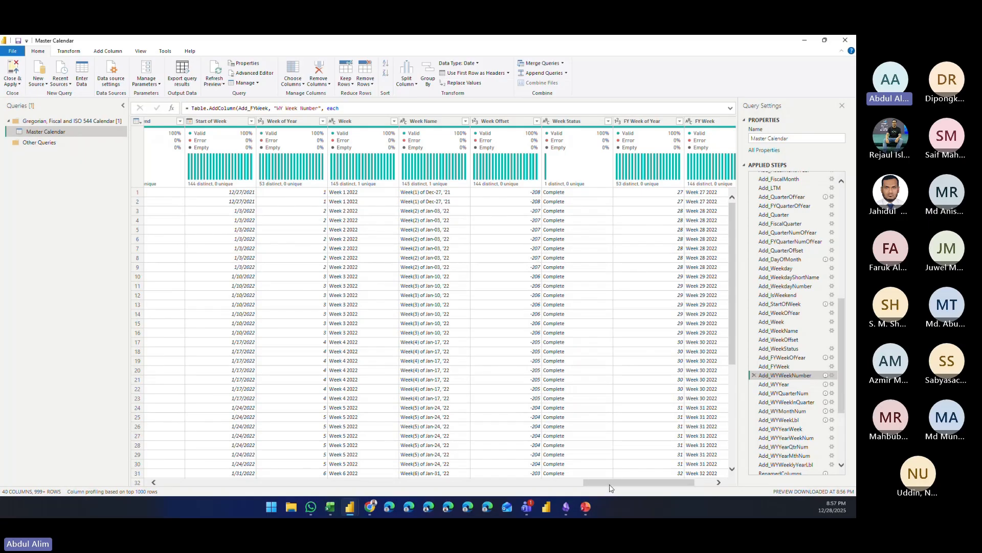
drag(610, 483, 628, 483)
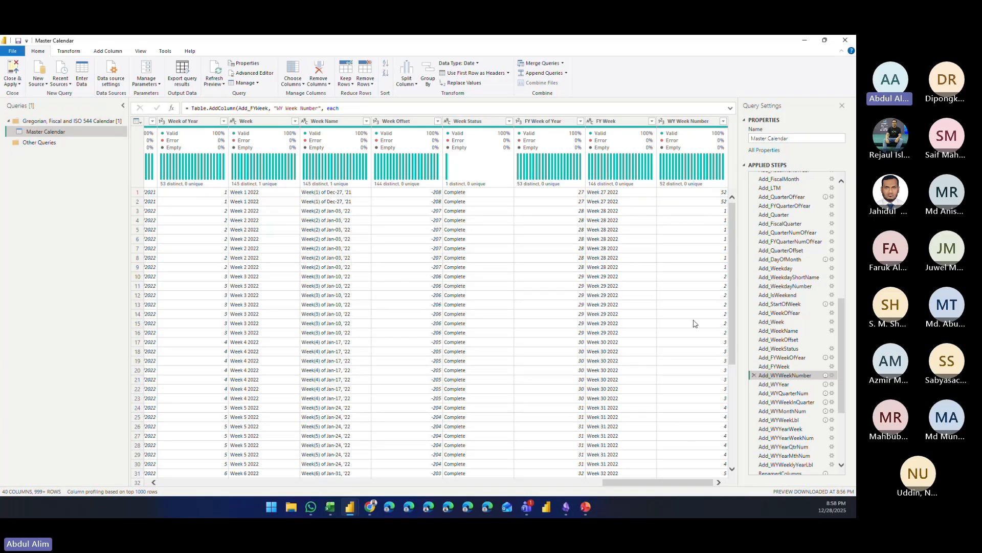
Step: Show the Add_WYYear applied step, examine WY Year around the changeover from 2022 to 2023 and select row 366
click(778, 384)
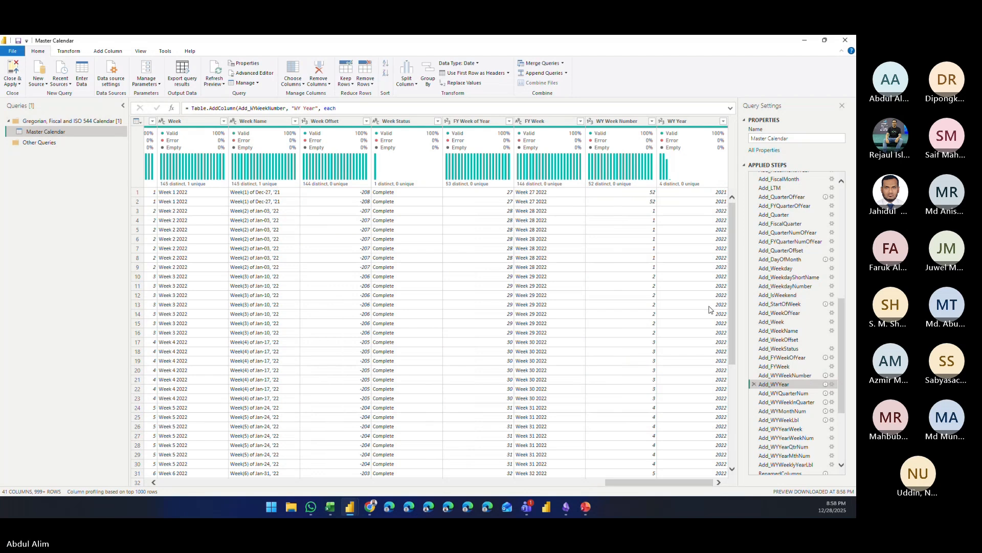
scroll(634, 280, down, 6)
scroll(633, 281, down, 20)
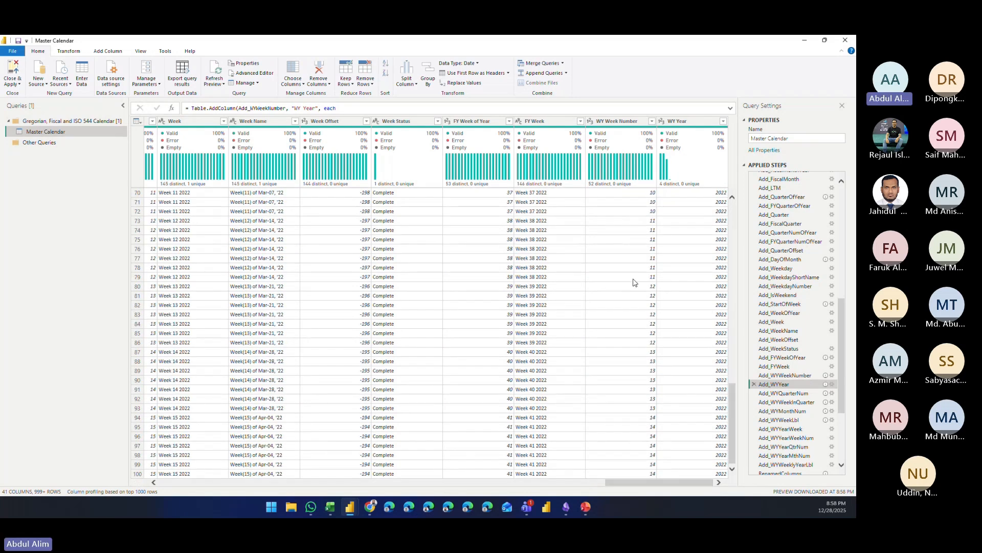
scroll(633, 287, down, 20)
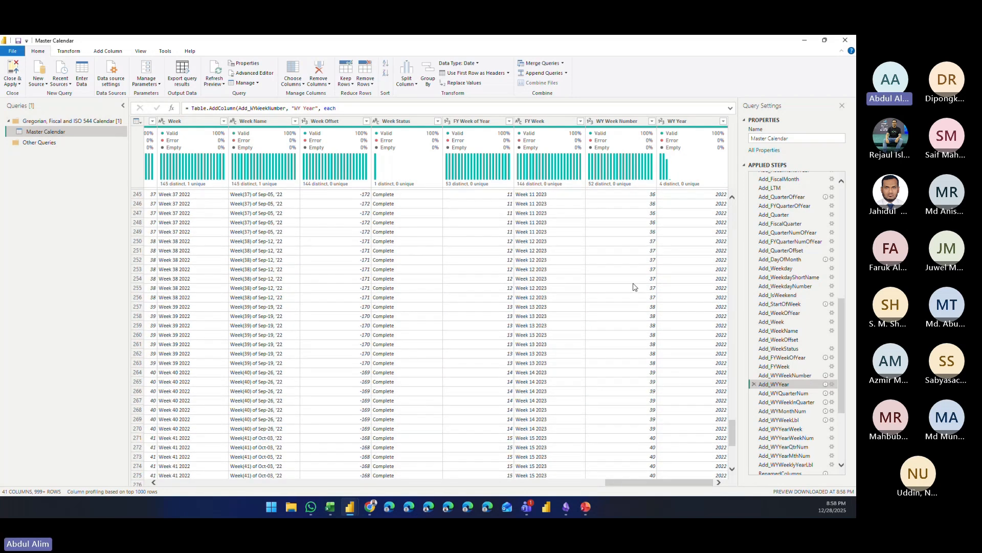
scroll(634, 287, up, 4)
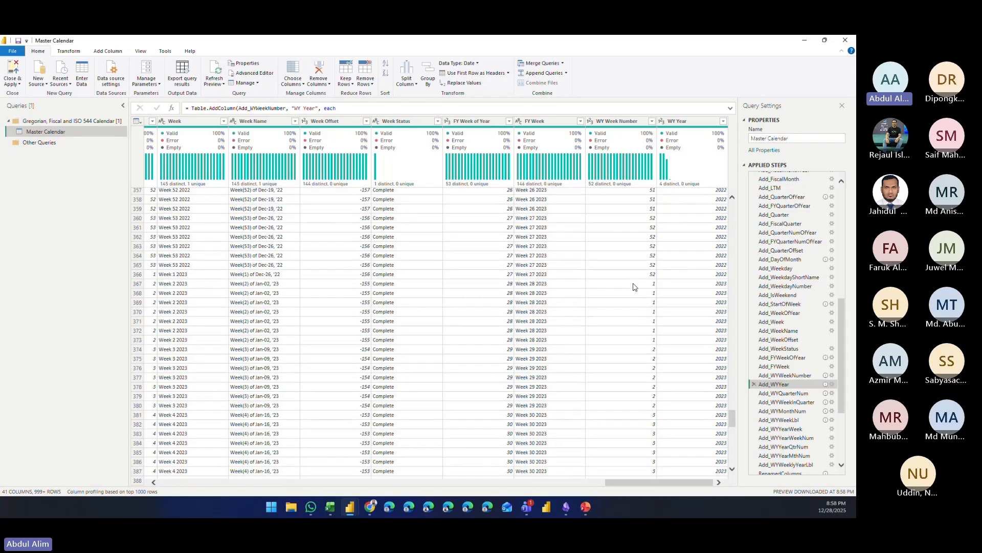
click(137, 275)
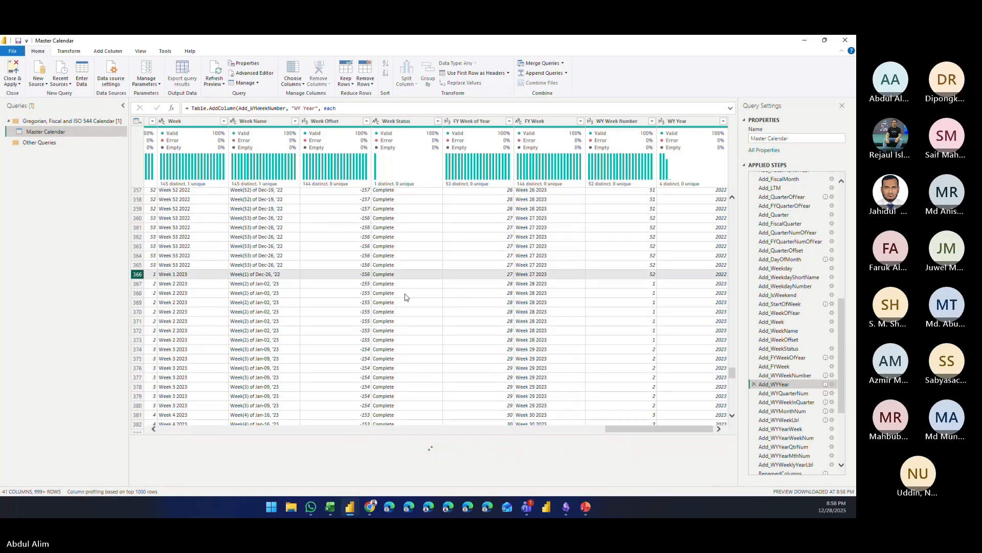
Step: Compare the date columns of row 366 with its WY Week Number and WY Year values
drag(660, 428, 180, 422)
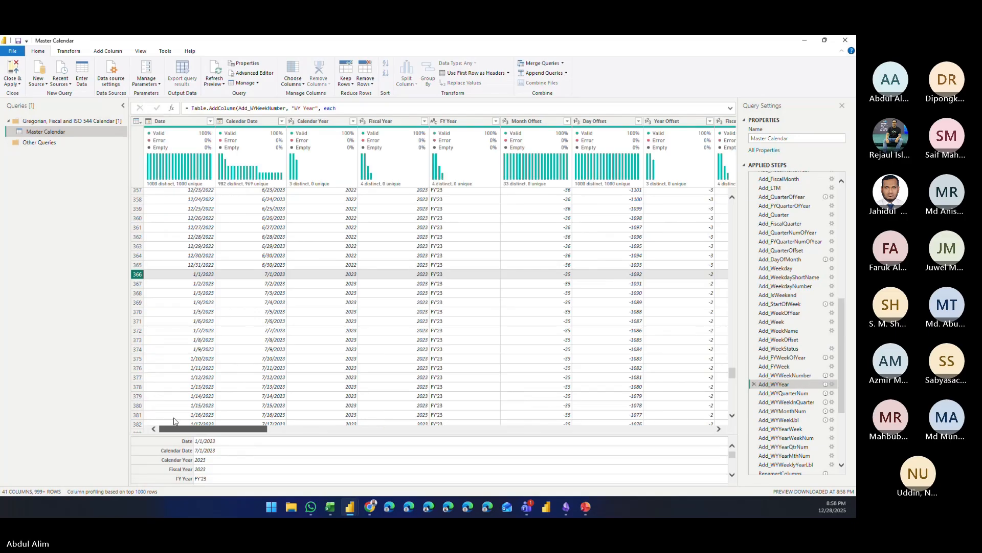
drag(224, 430, 670, 433)
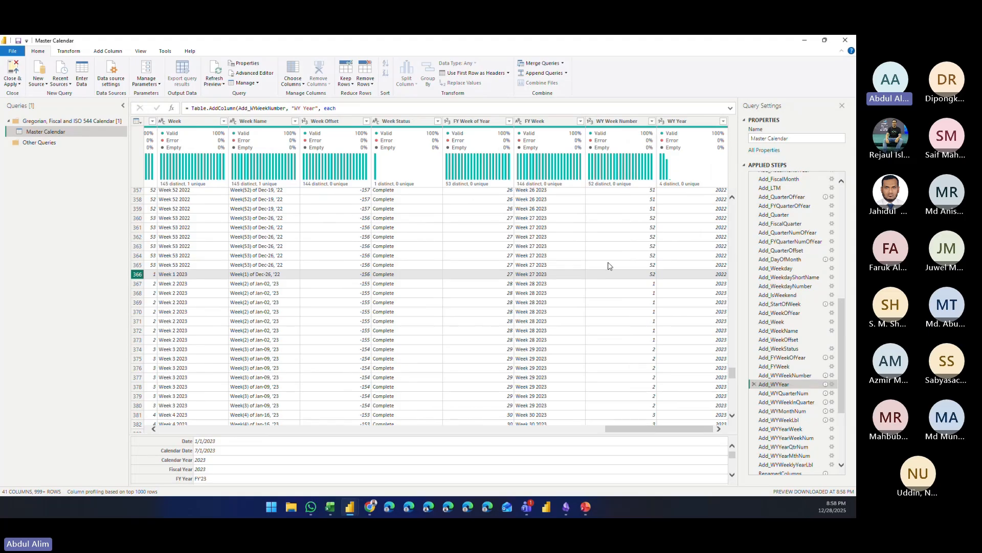
drag(651, 435, 160, 416)
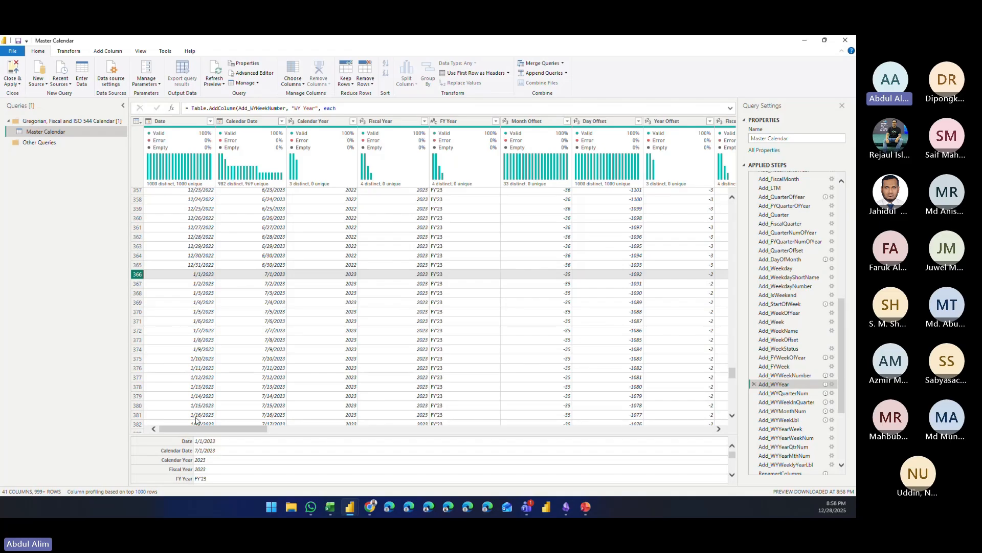
drag(189, 429, 684, 456)
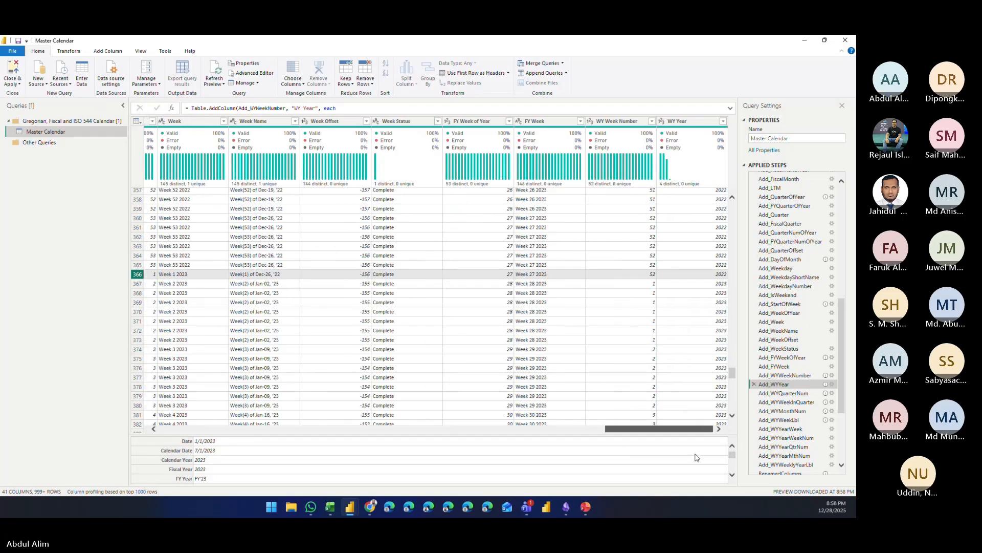
drag(637, 459, 617, 428)
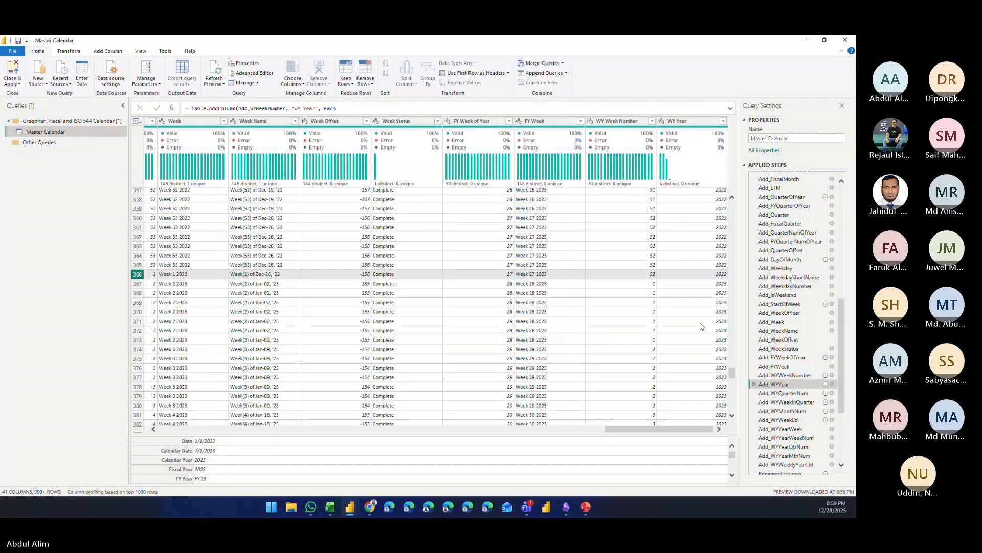
Step: Examine the week columns around the changeover from 2023 to 2024 and select row 730
scroll(641, 311, down, 12)
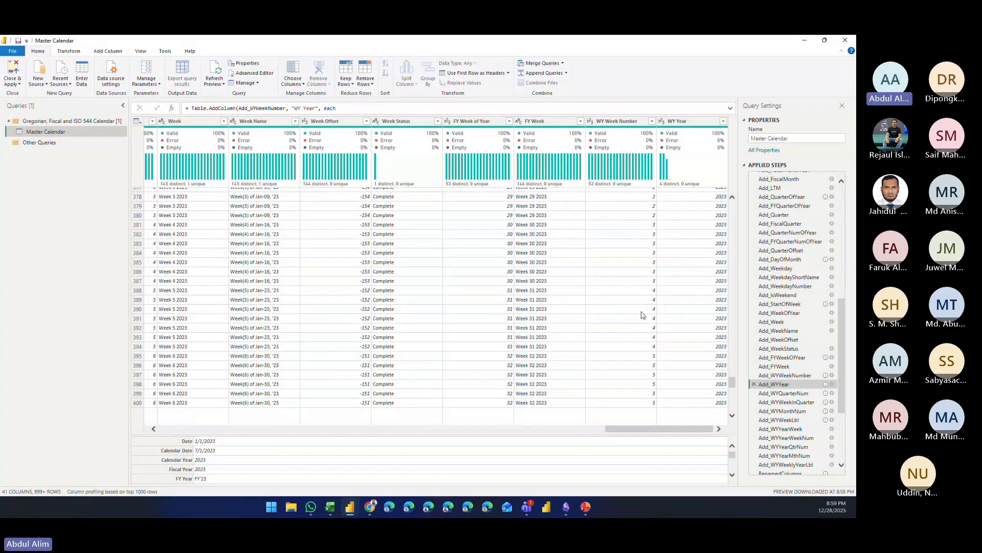
scroll(643, 315, down, 20)
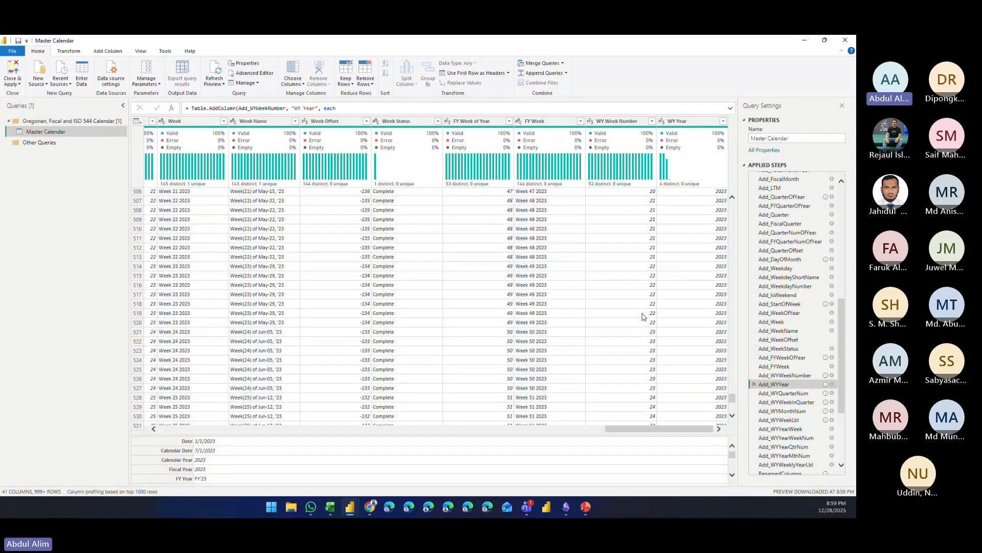
scroll(643, 318, down, 20)
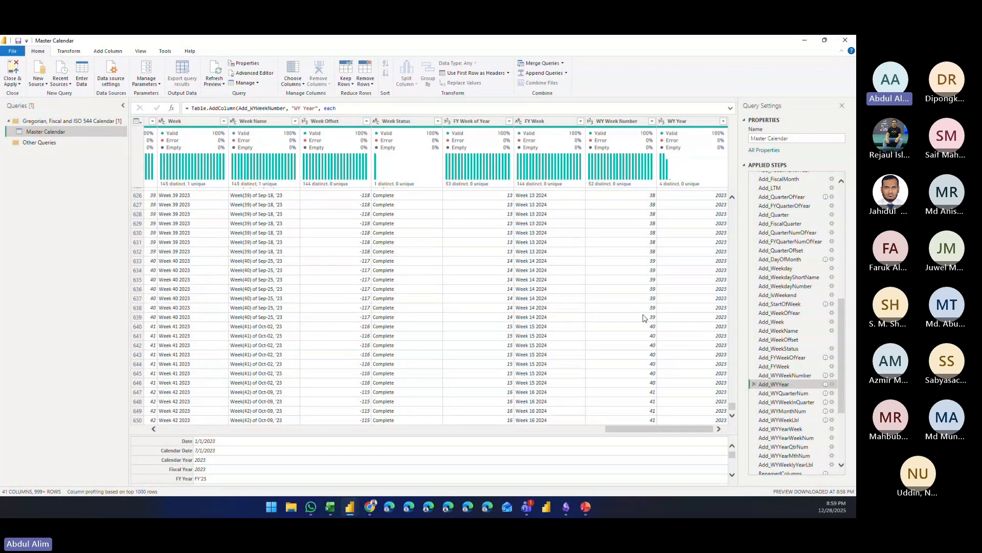
scroll(643, 319, down, 12)
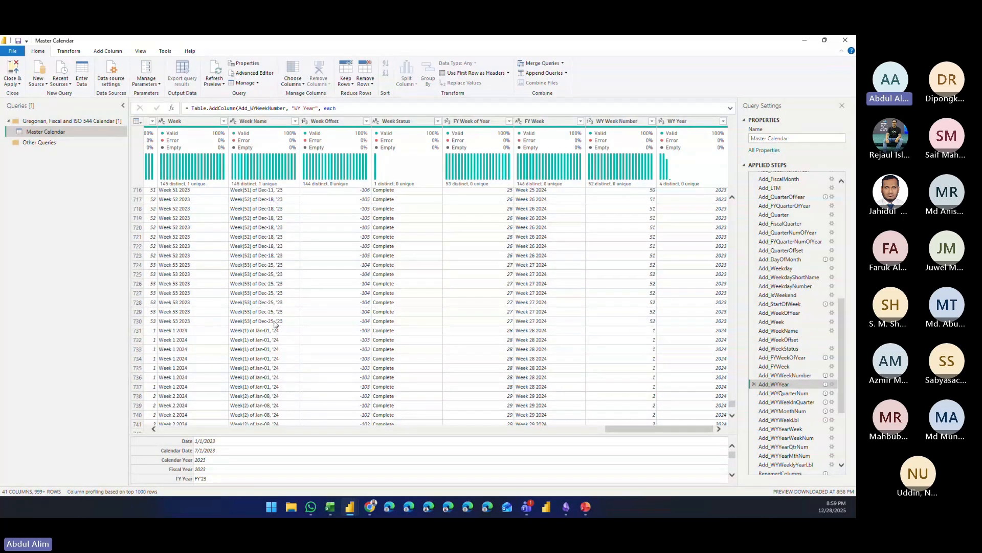
click(137, 322)
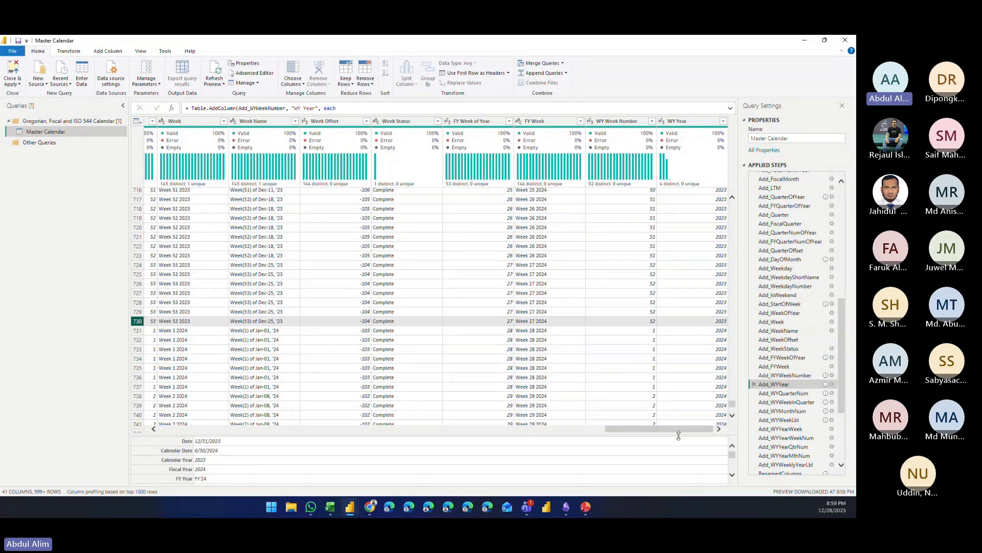
drag(681, 432, 681, 351)
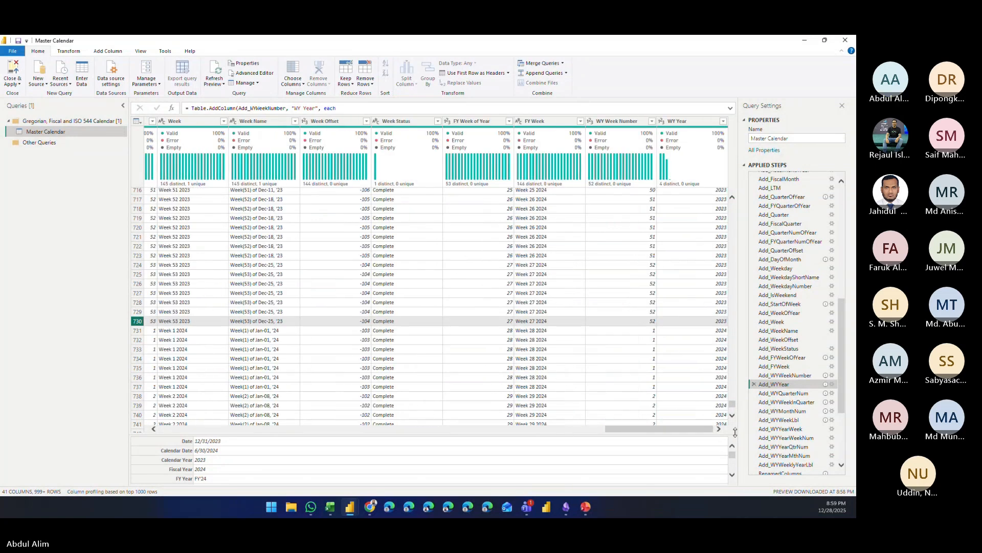
Step: Find the changeover from 2024 to 2025, select row 1094 and compare its date with WY Week Number and WY Year
scroll(681, 351, down, 20)
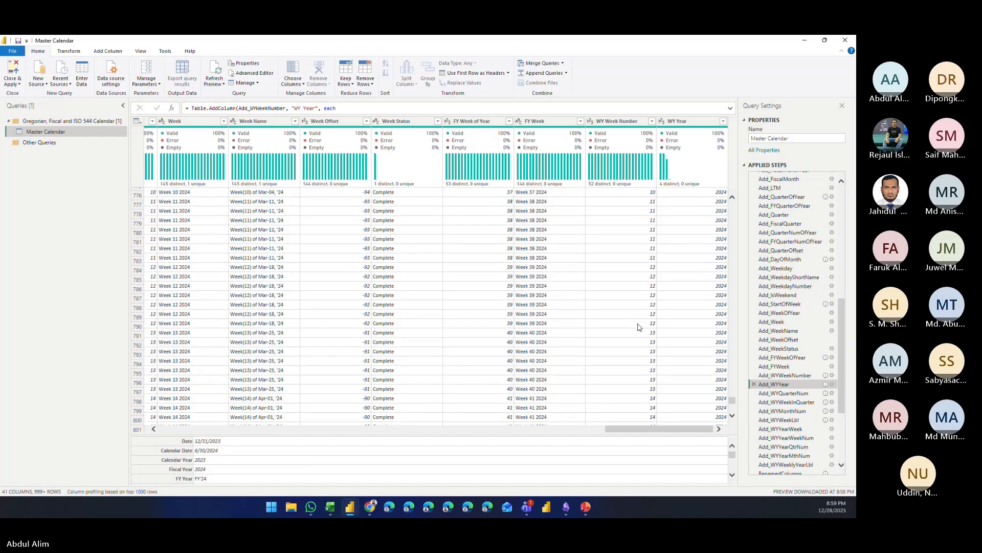
scroll(638, 329, down, 20)
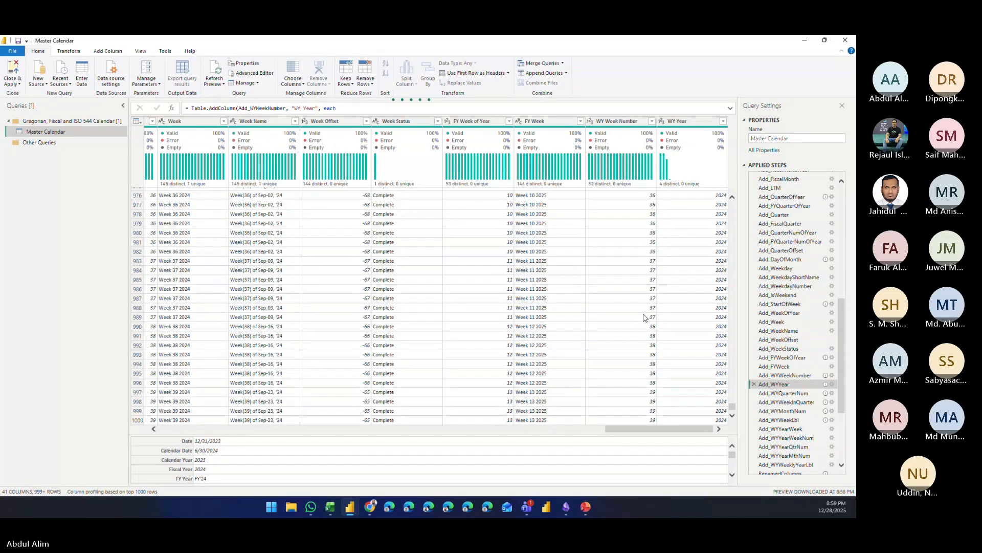
scroll(646, 333, down, 20)
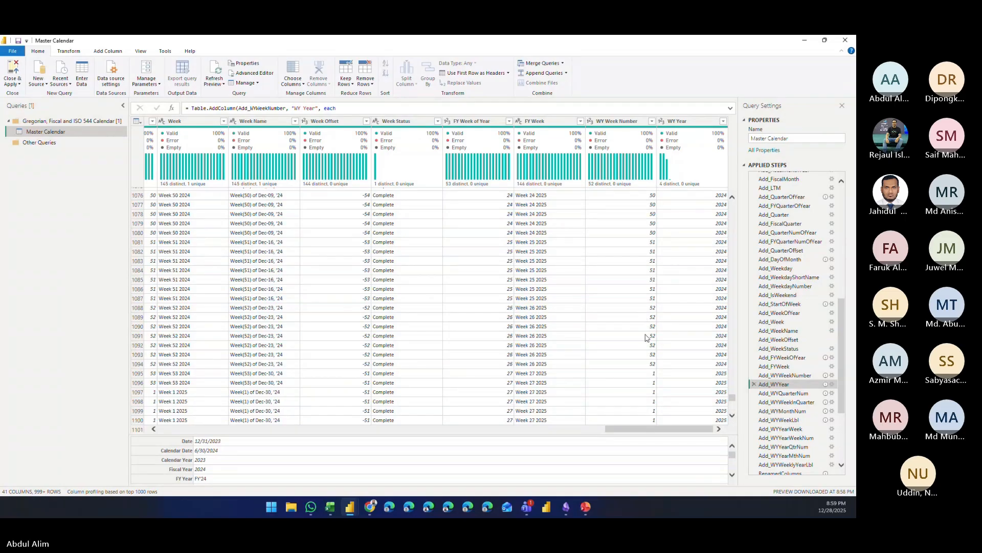
click(645, 364)
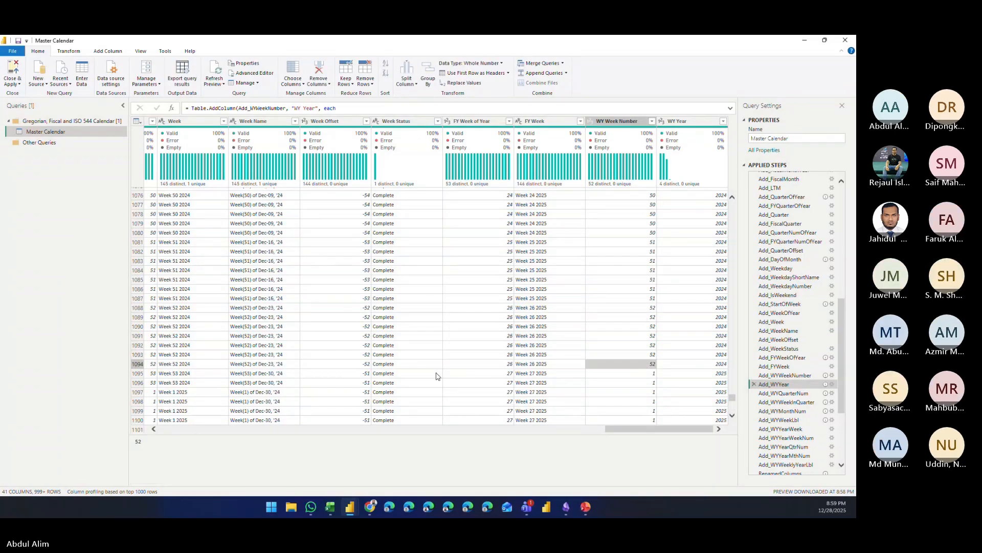
click(137, 364)
drag(624, 430, 78, 432)
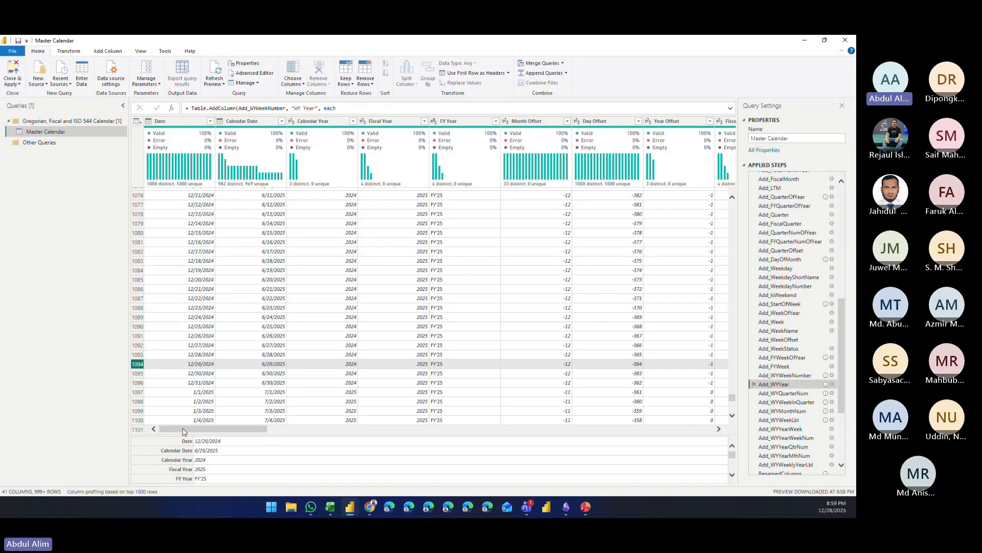
drag(184, 431, 687, 435)
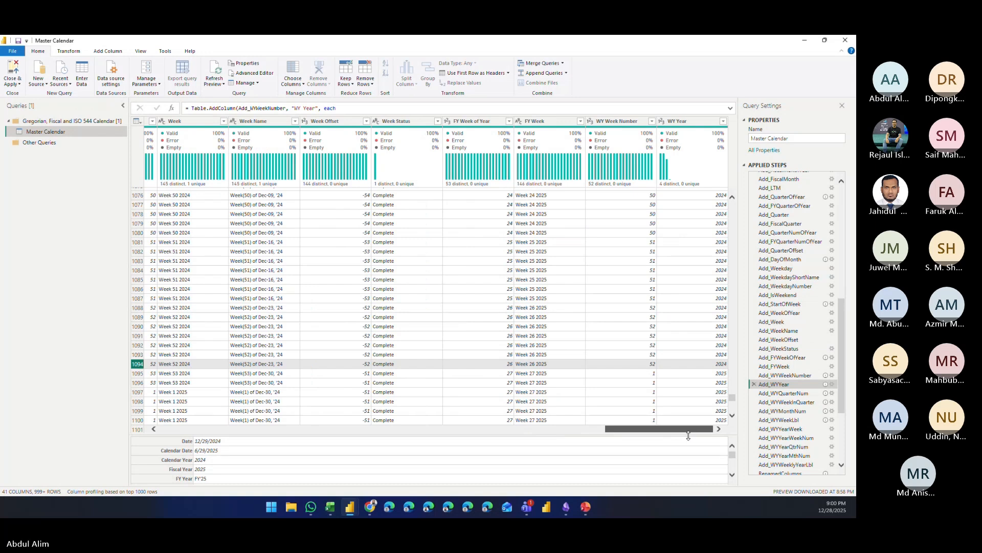
Step: Select rows 1096 and 1095 in turn and compare their dates with the Week, WY Week Number and WY Year values
drag(688, 435, 118, 368)
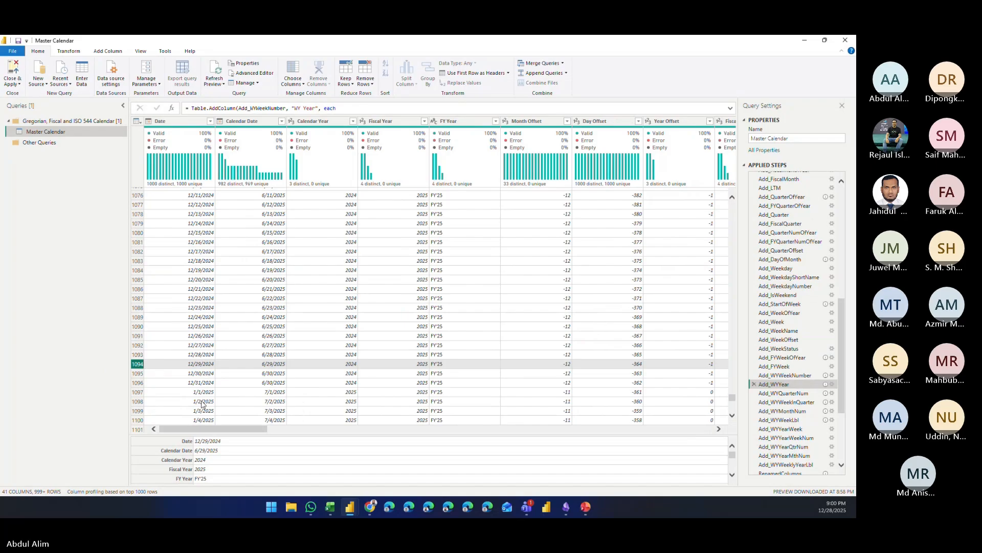
click(138, 374)
click(139, 383)
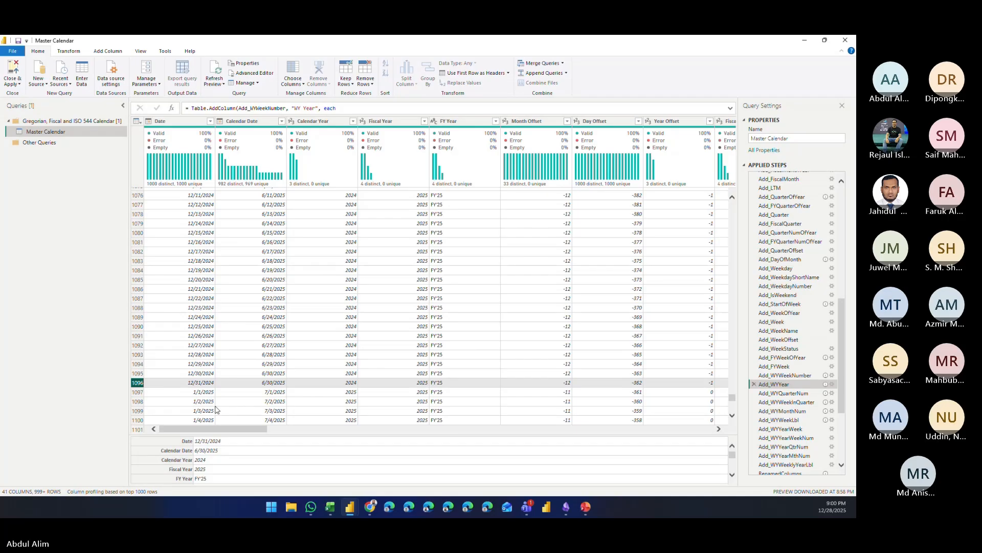
drag(205, 429, 735, 433)
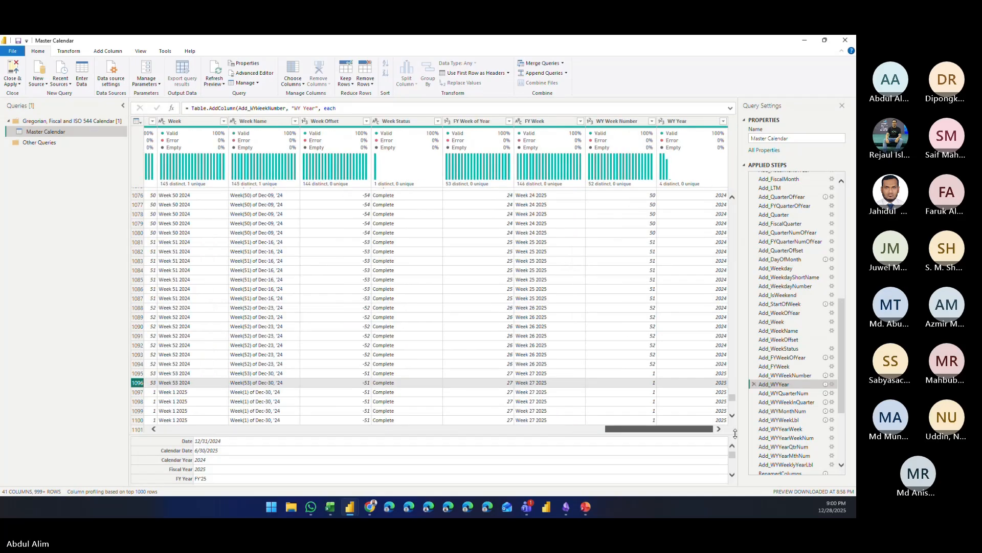
drag(690, 429, 238, 413)
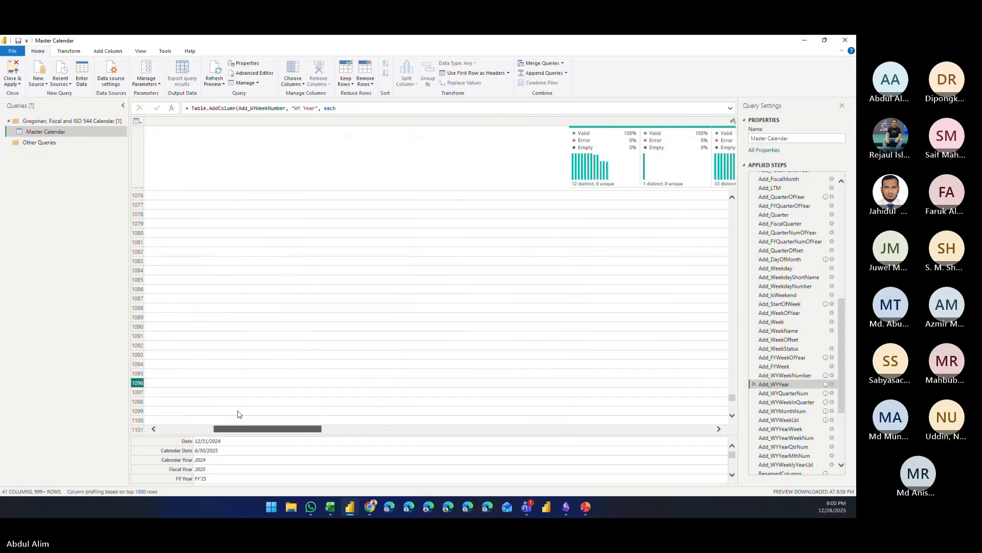
click(189, 376)
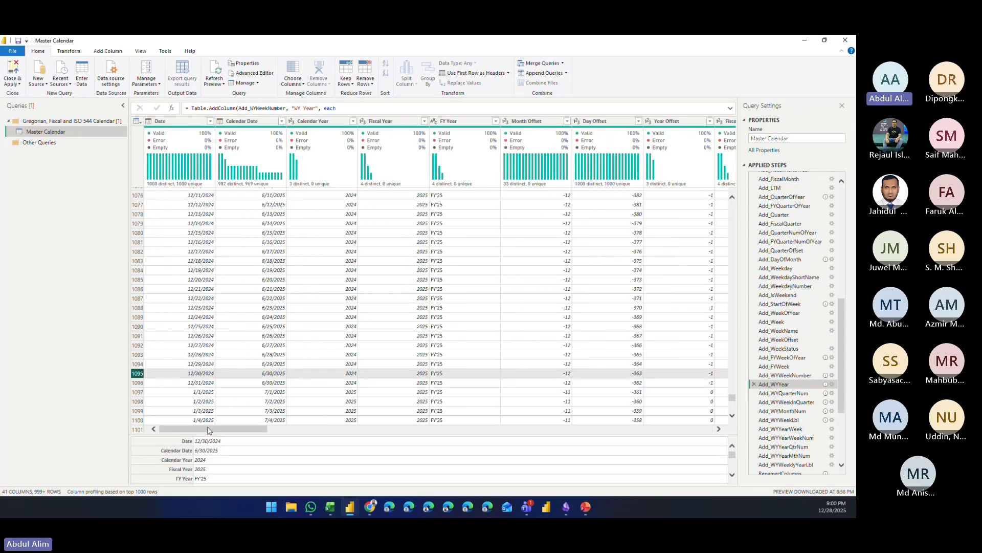
drag(208, 430, 655, 430)
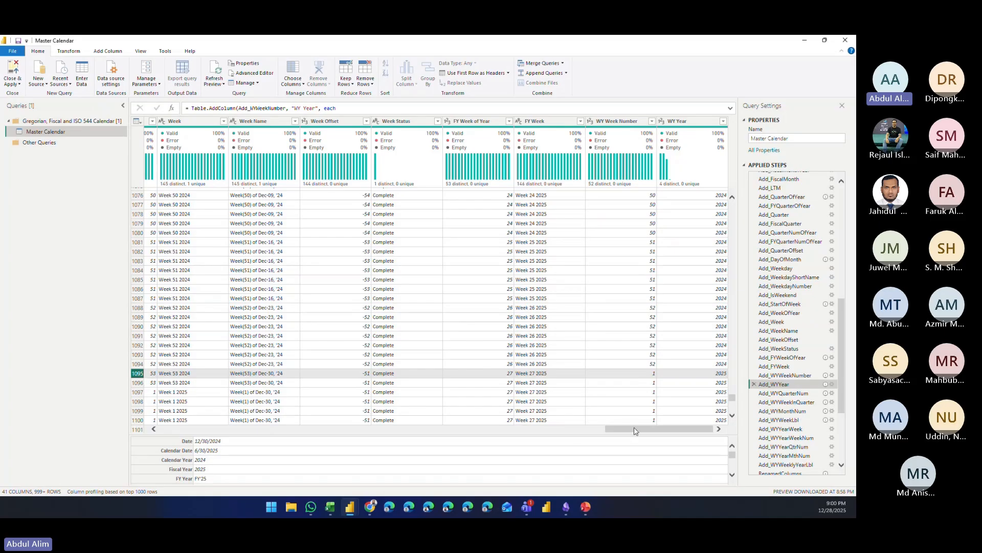
drag(637, 429, 195, 443)
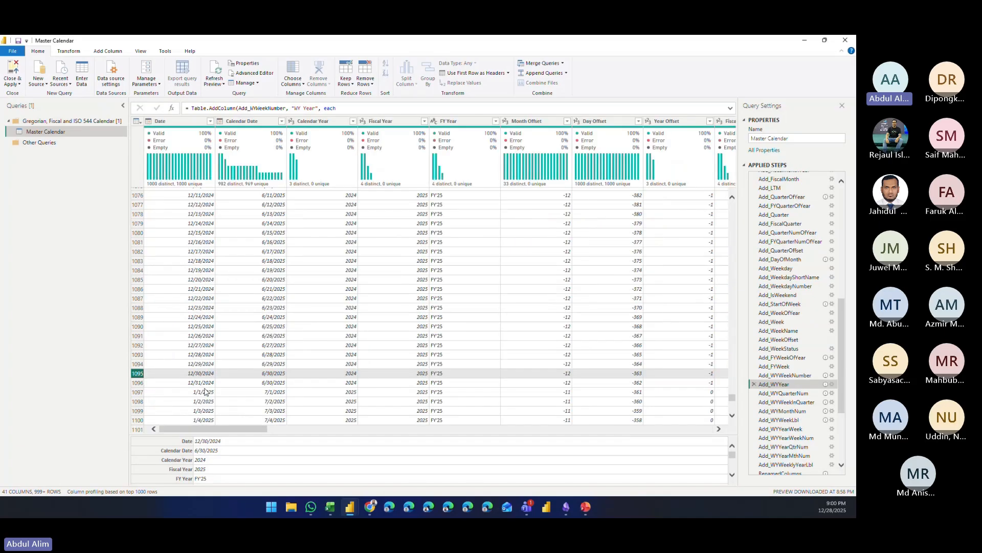
Step: Find the end of WY Year 2025, select row 1458 and check its WY Week Number against its date
scroll(209, 382, down, 20)
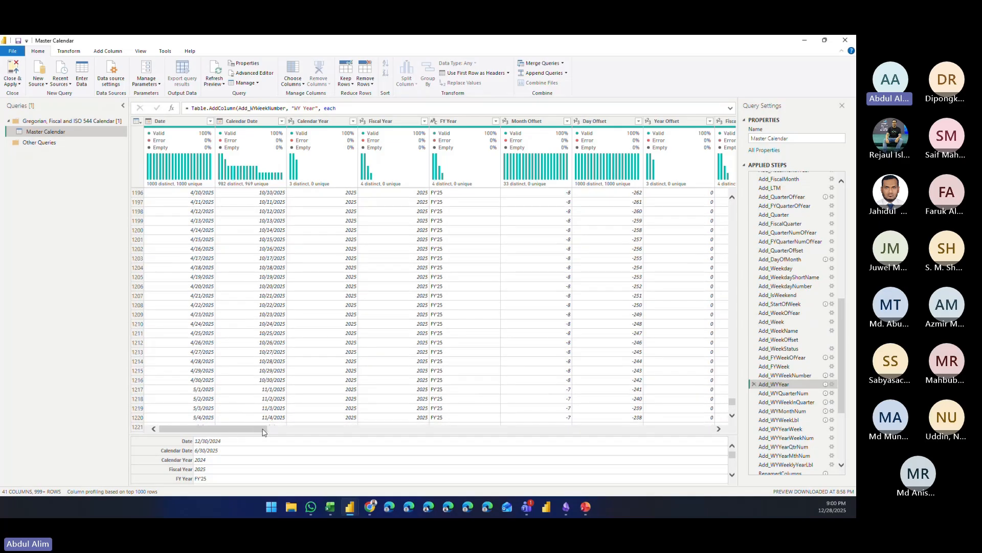
drag(264, 429, 820, 432)
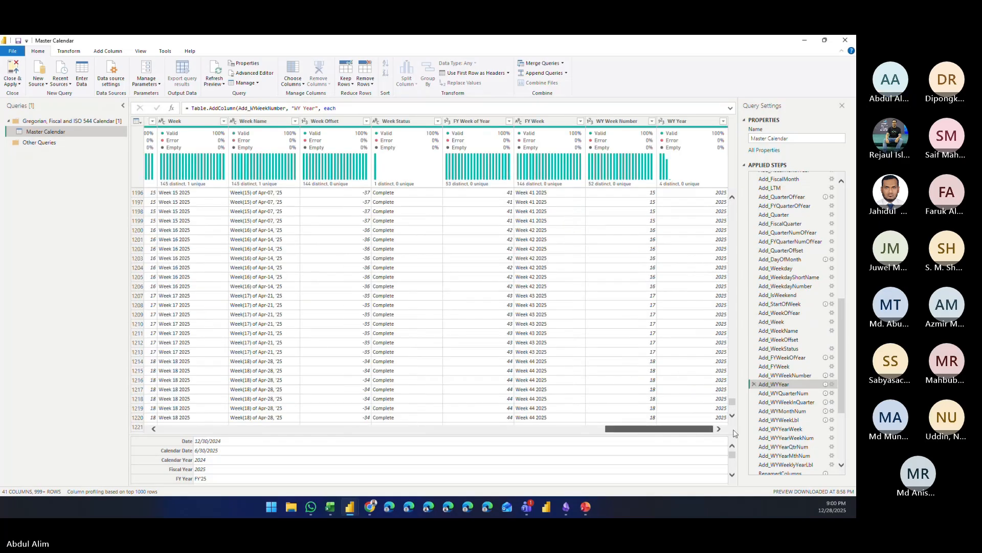
scroll(644, 327, down, 15)
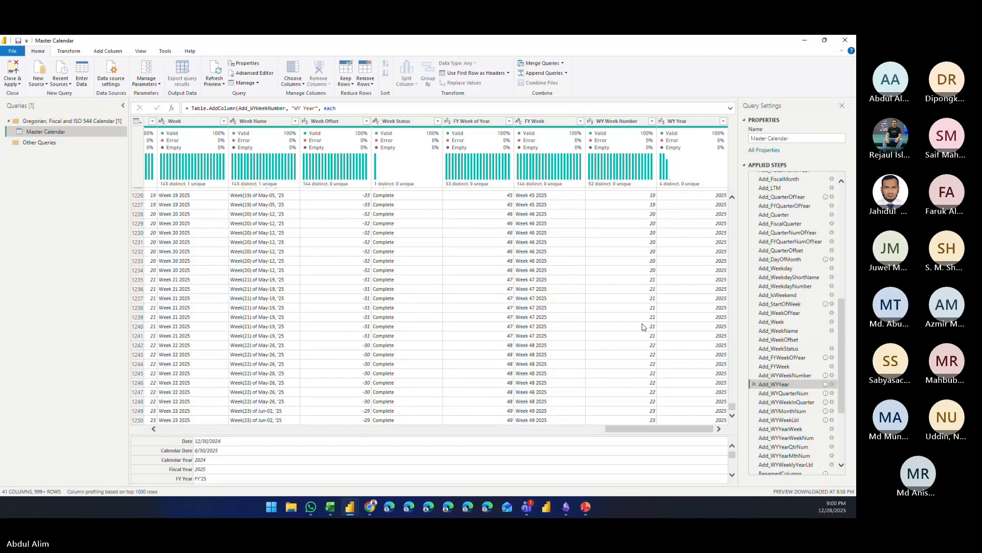
scroll(644, 327, down, 10)
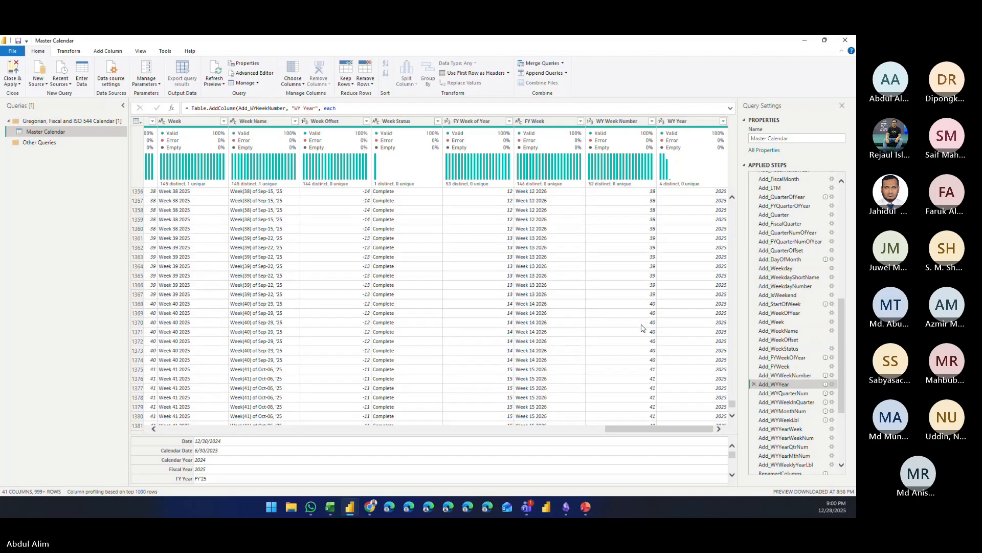
scroll(643, 328, down, 2)
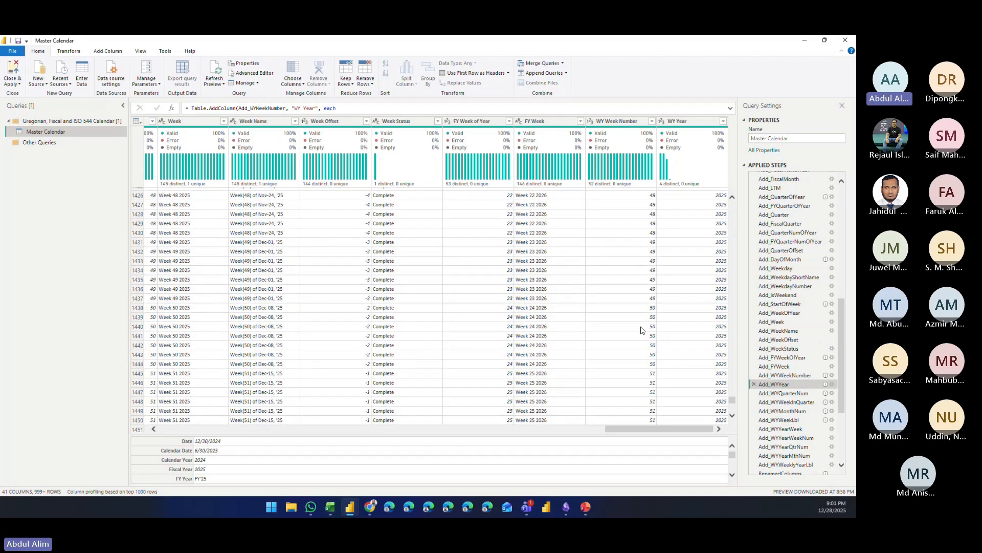
click(629, 401)
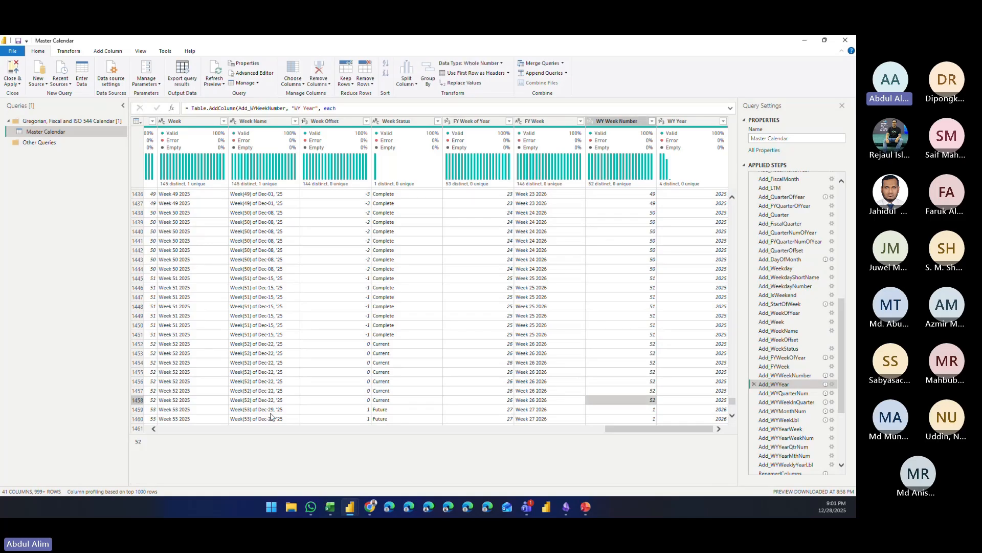
click(135, 401)
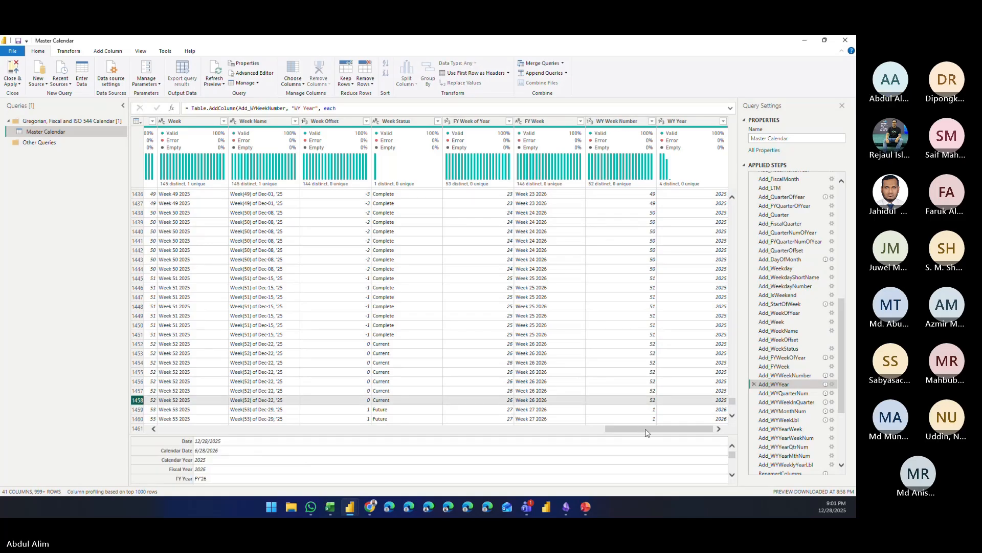
drag(646, 430, 201, 430)
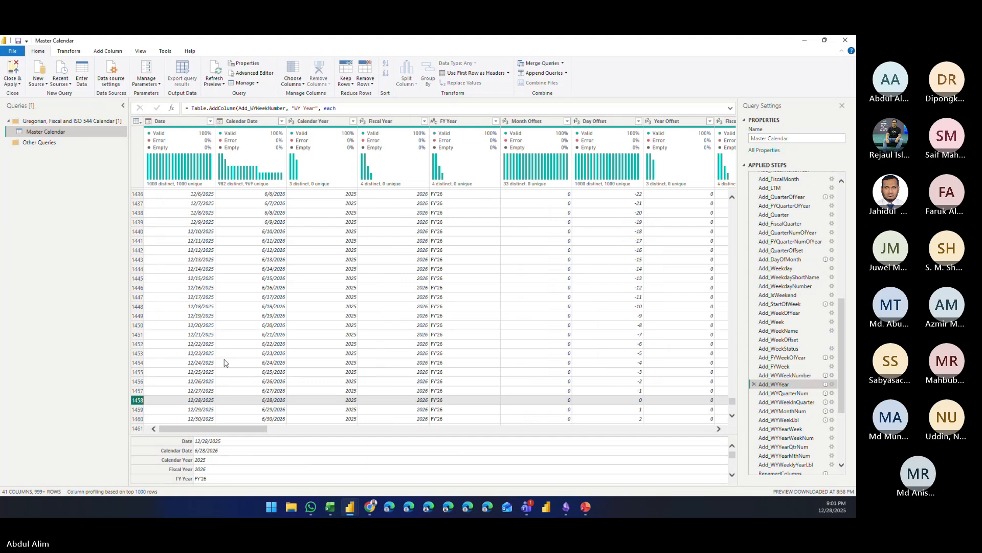
Step: Select row 1459 and examine the dates around the changeover from 2025 to 2026
scroll(205, 353, down, 3)
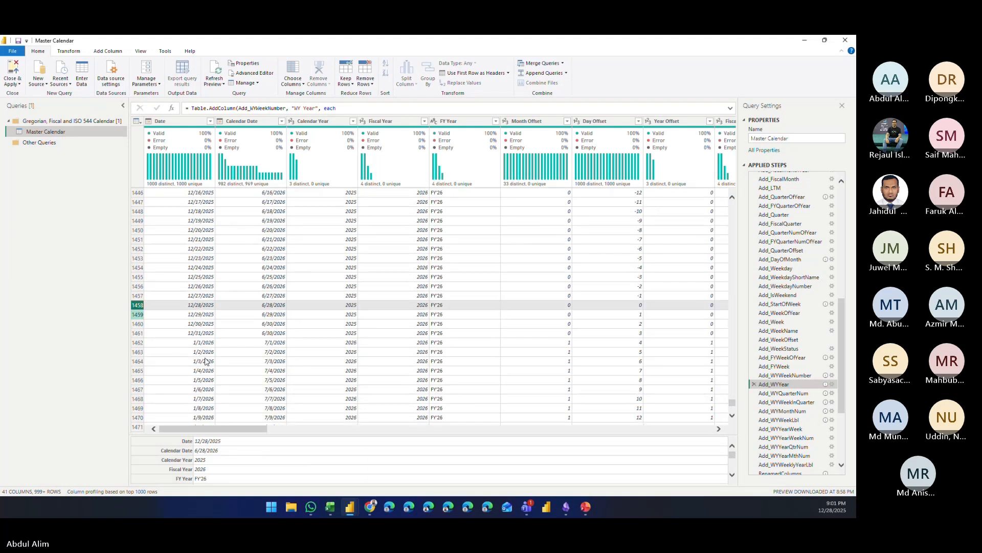
key(Down)
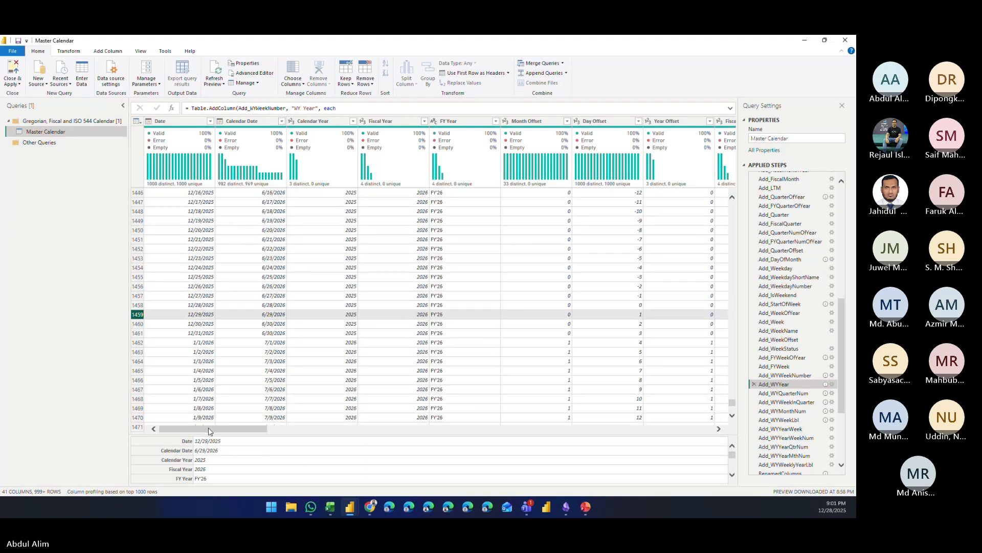
drag(209, 431, 174, 388)
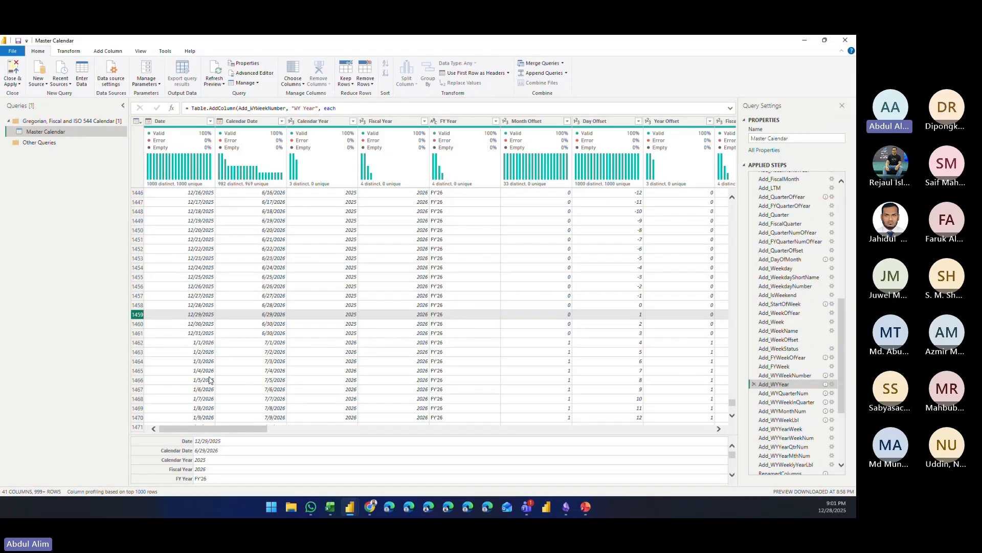
Step: Compare the dates around row 1459, at the changeover from 2025 to 2026, with the Week, WY Week Number and WY Year values
drag(201, 432, 498, 433)
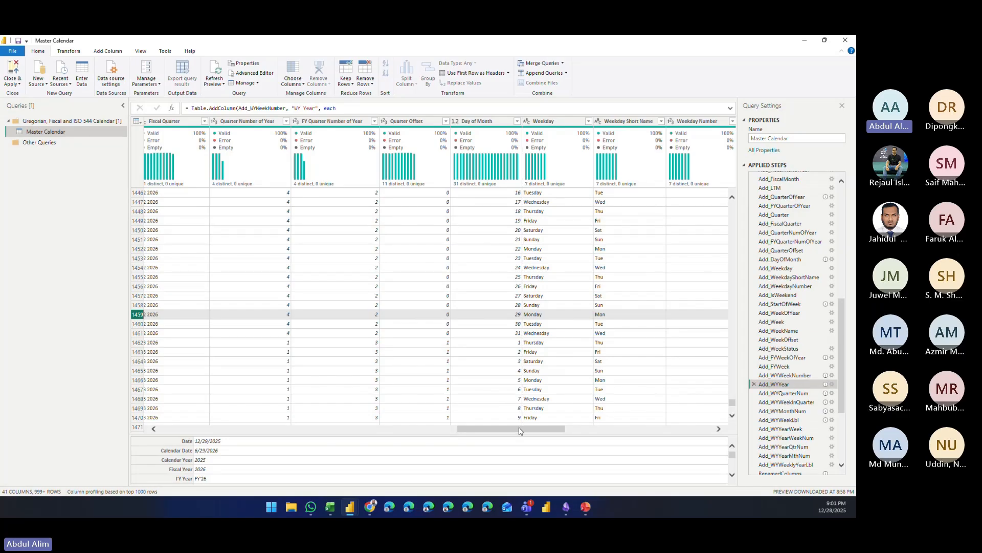
drag(520, 428, 700, 417)
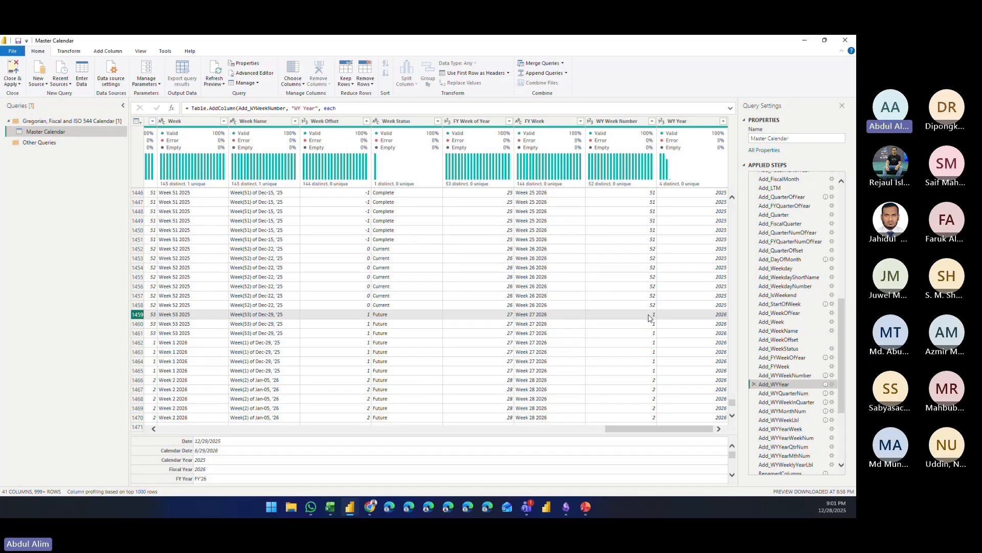
drag(648, 428, 144, 435)
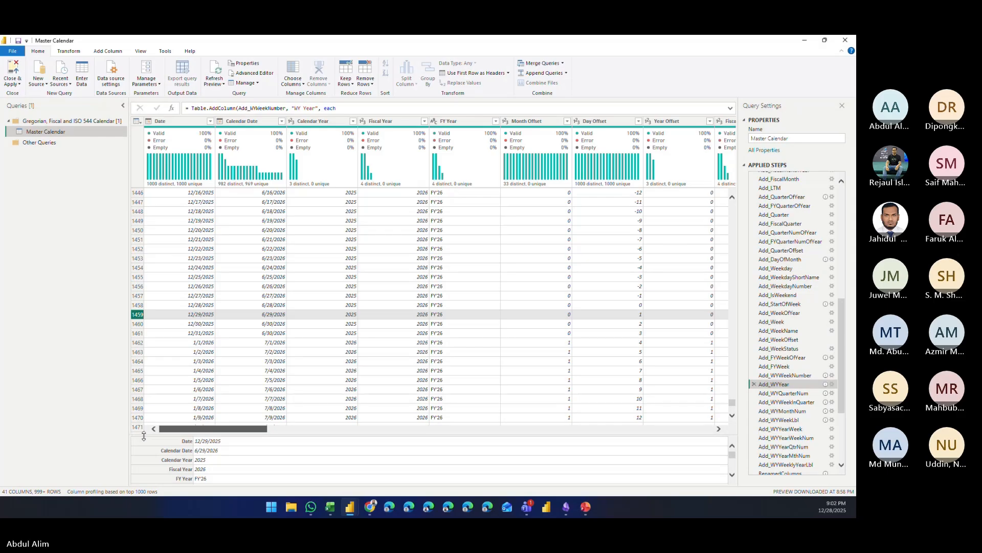
drag(144, 435, 726, 440)
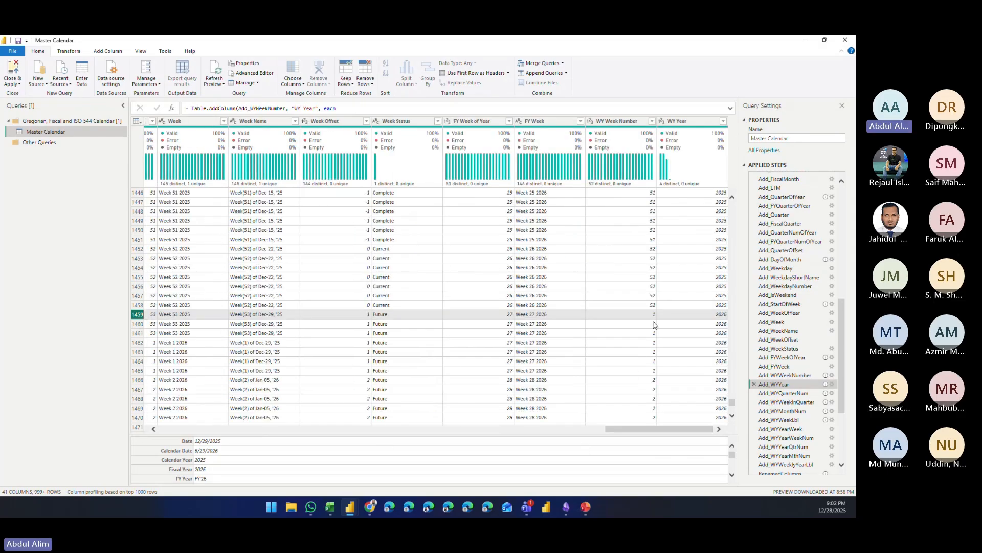
drag(666, 430, 143, 412)
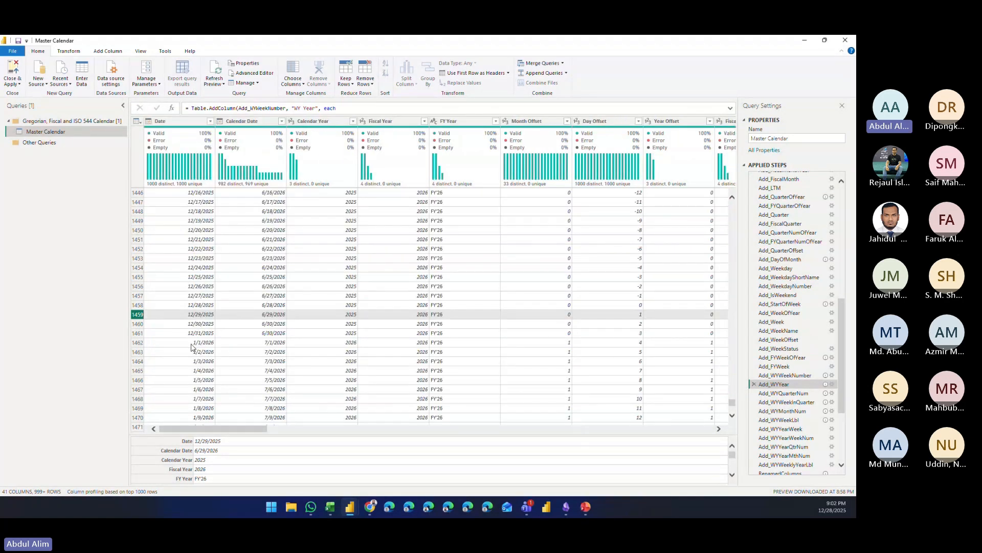
drag(201, 428, 694, 355)
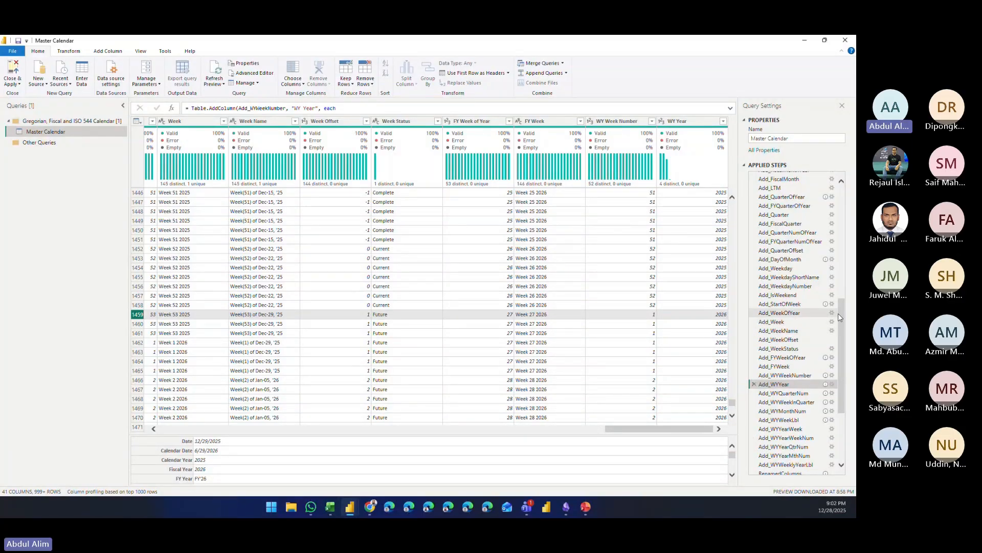
Step: Review the applied steps Add_WYQuarterNum, Add_WYWeekInQuarter and Add_WYMonthNum in turn, examining the column each one adds
drag(838, 313, 847, 348)
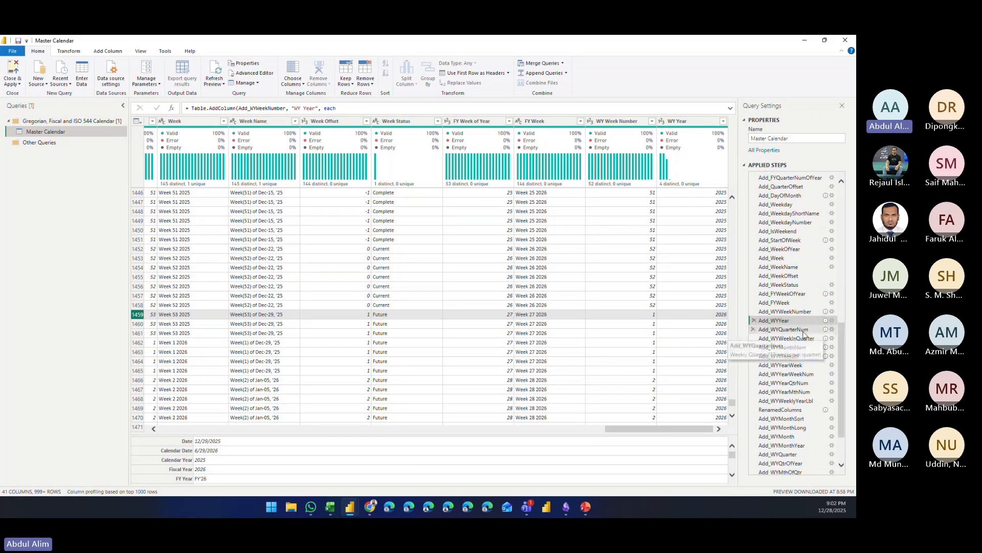
click(783, 329)
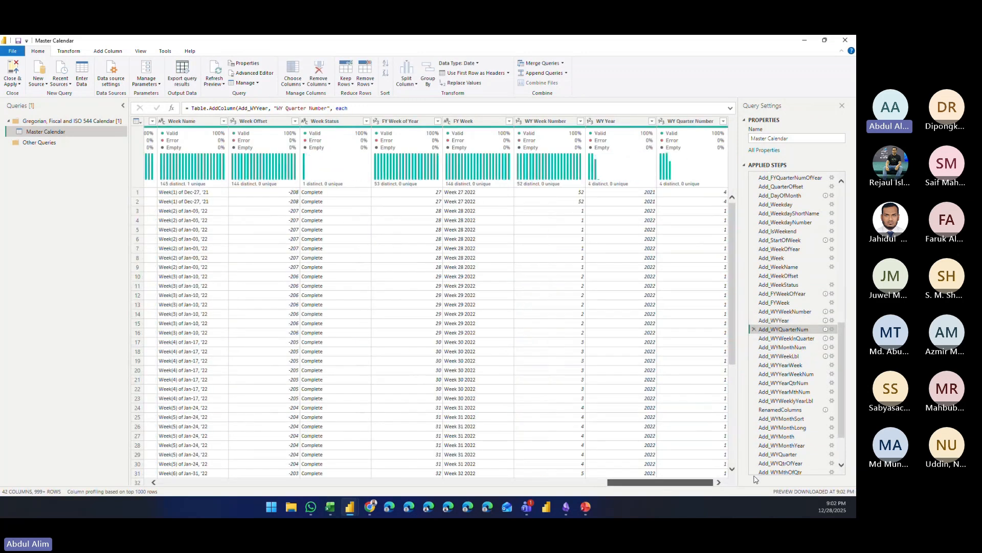
scroll(715, 243, down, 6)
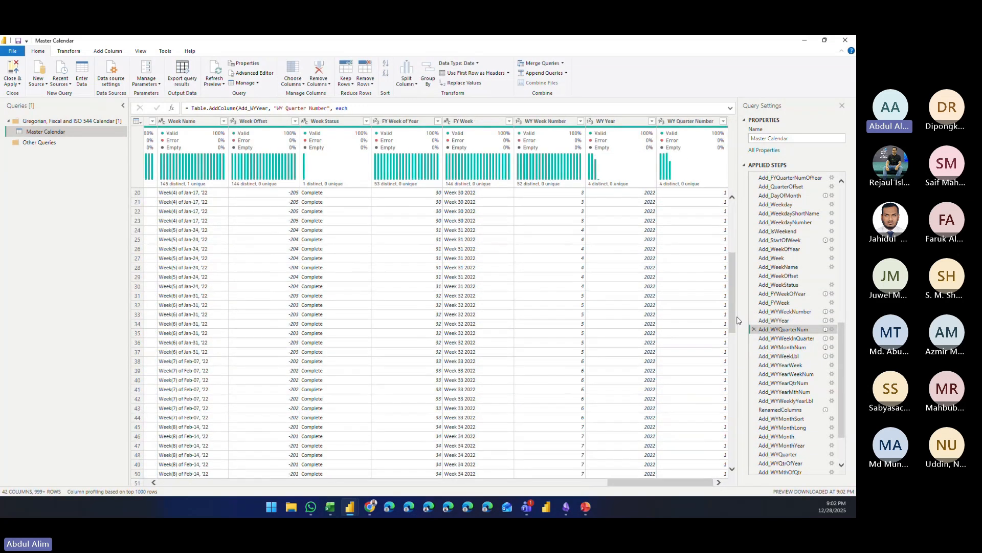
click(789, 339)
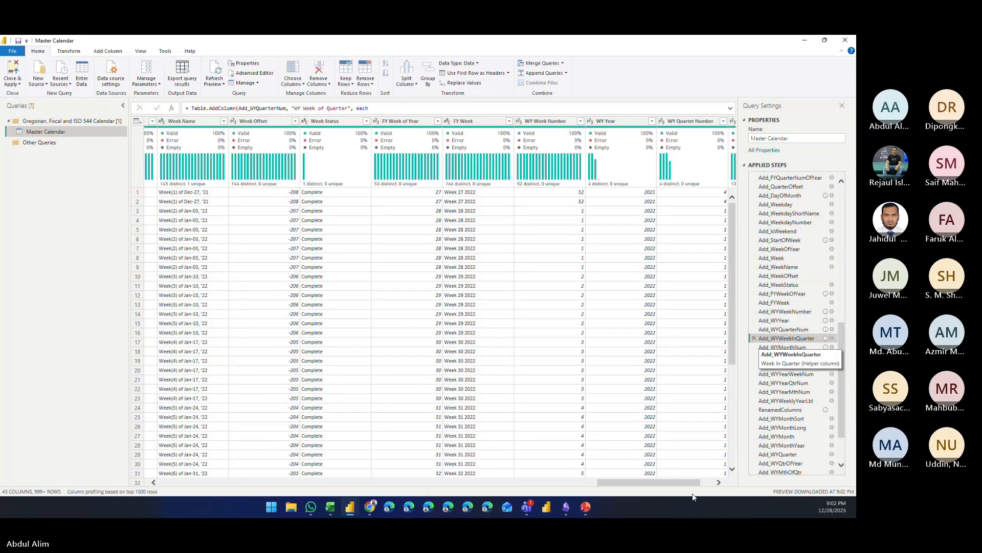
click(788, 347)
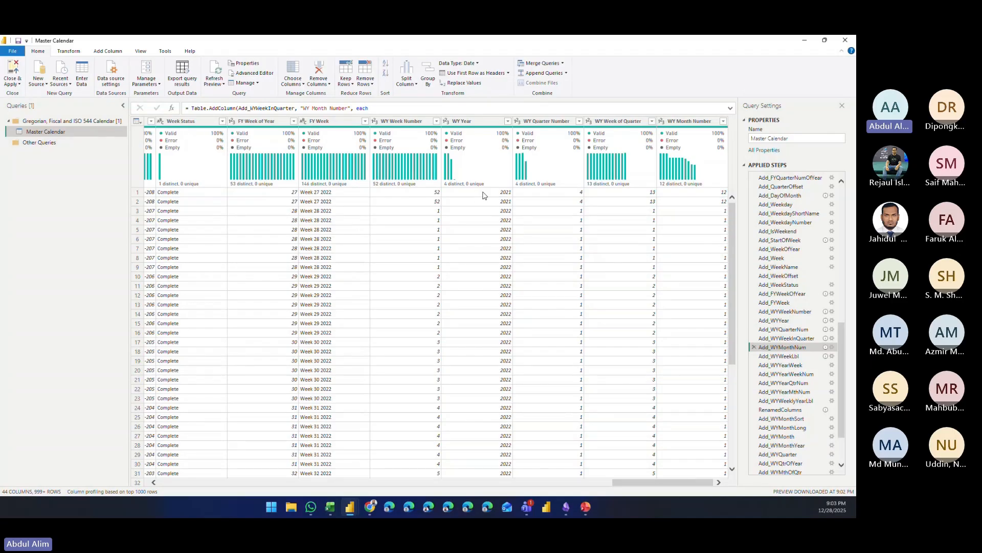
Step: Review the applied steps Add_WYWeekLbl, Add_WYYearWeek and Add_WYYearWeekNum in turn, examining the week columns they add
click(779, 355)
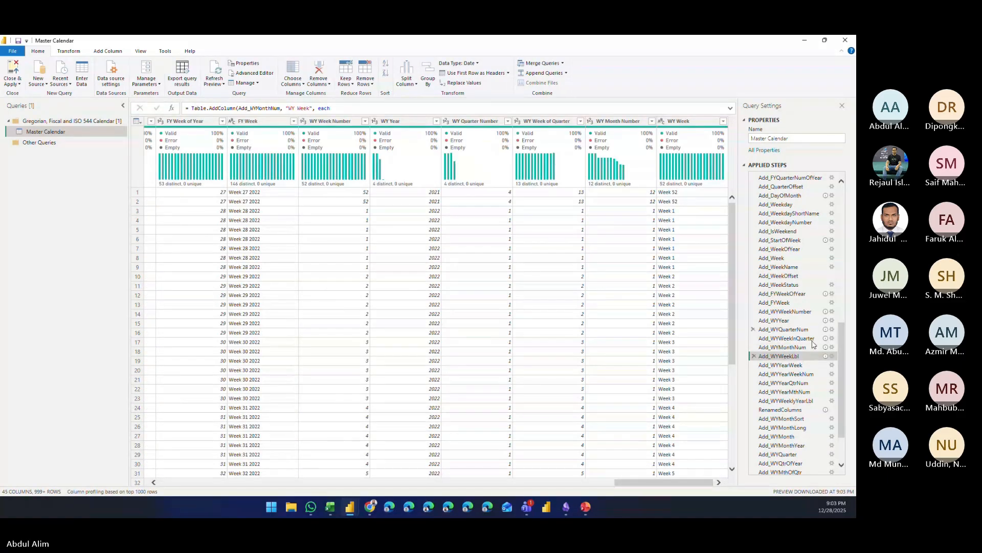
click(797, 364)
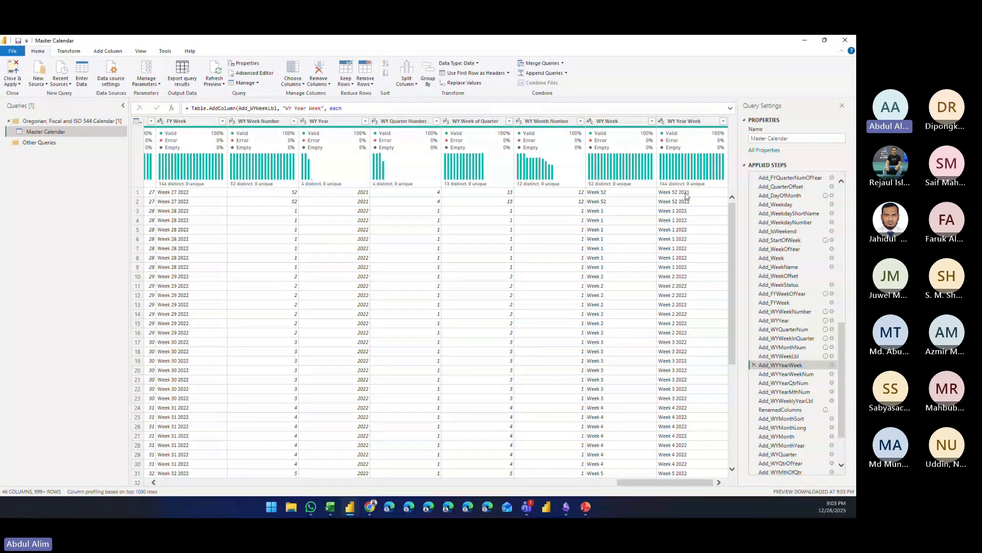
click(786, 374)
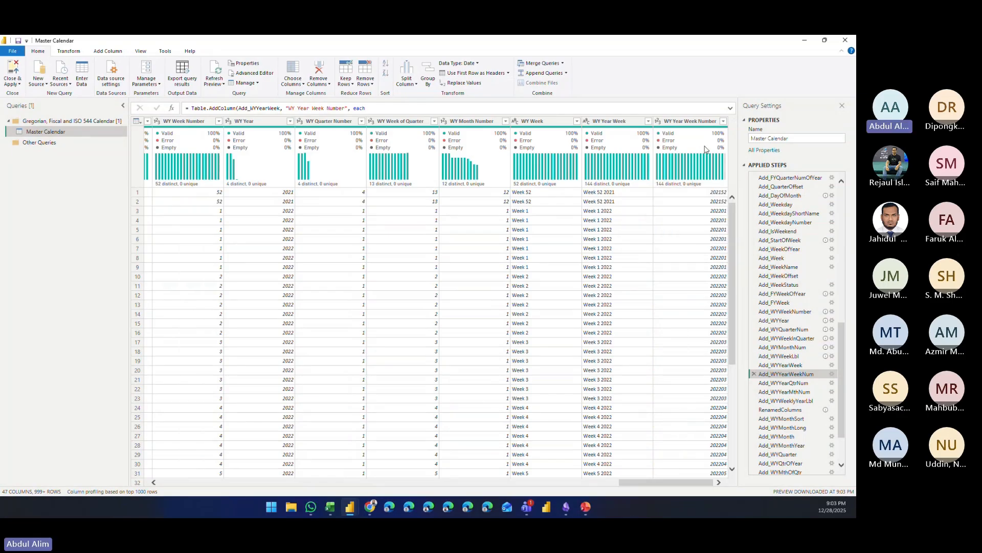
Step: Review the applied steps Add_WYYearQtrNum, Add_WYYearMthNum, Add_WYWeeklyYearLbl and RenamedColumns in turn
click(781, 384)
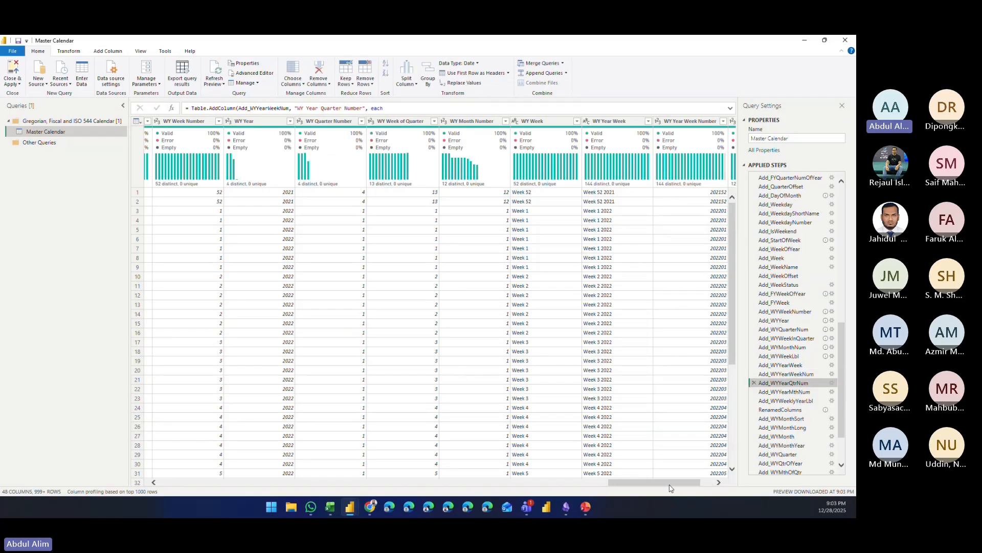
click(789, 392)
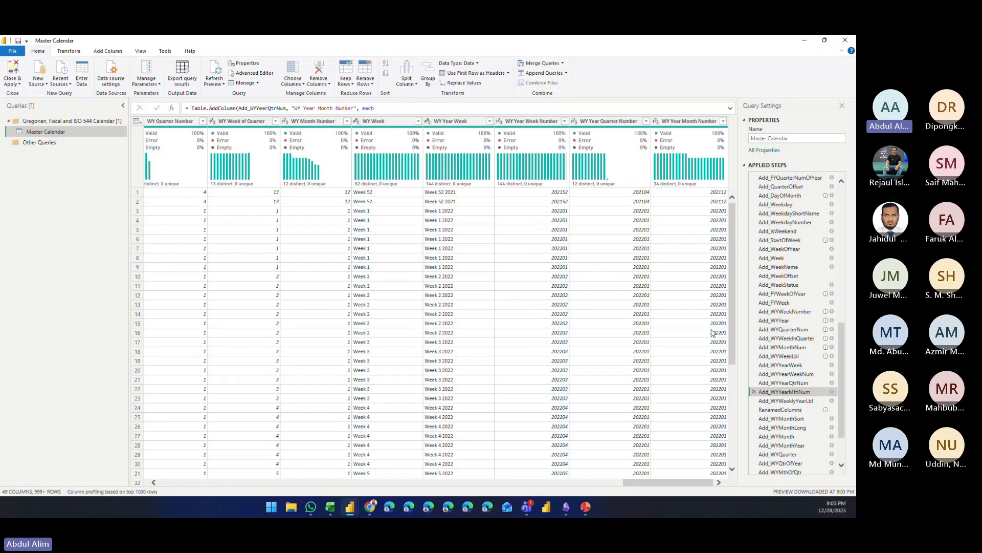
click(784, 401)
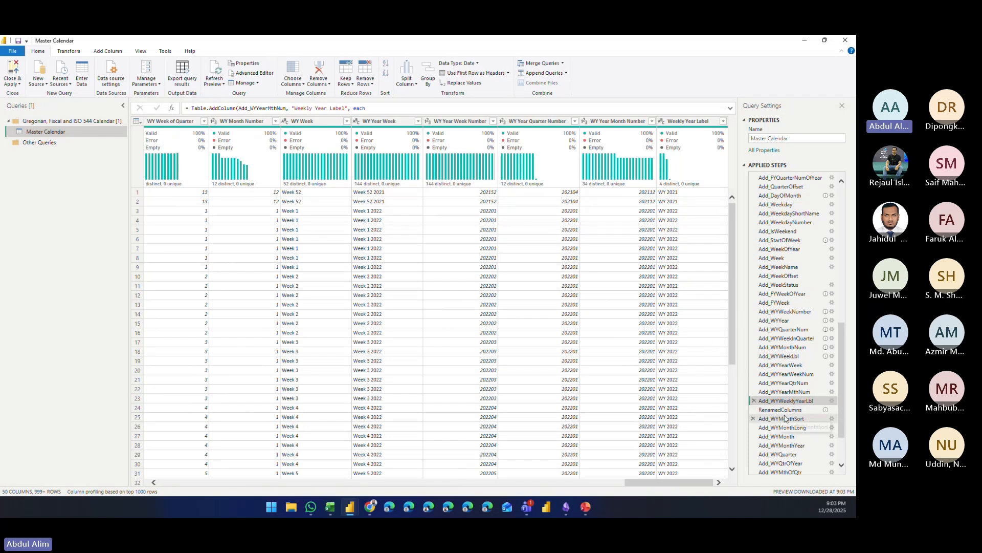
click(780, 409)
scroll(798, 367, down, 2)
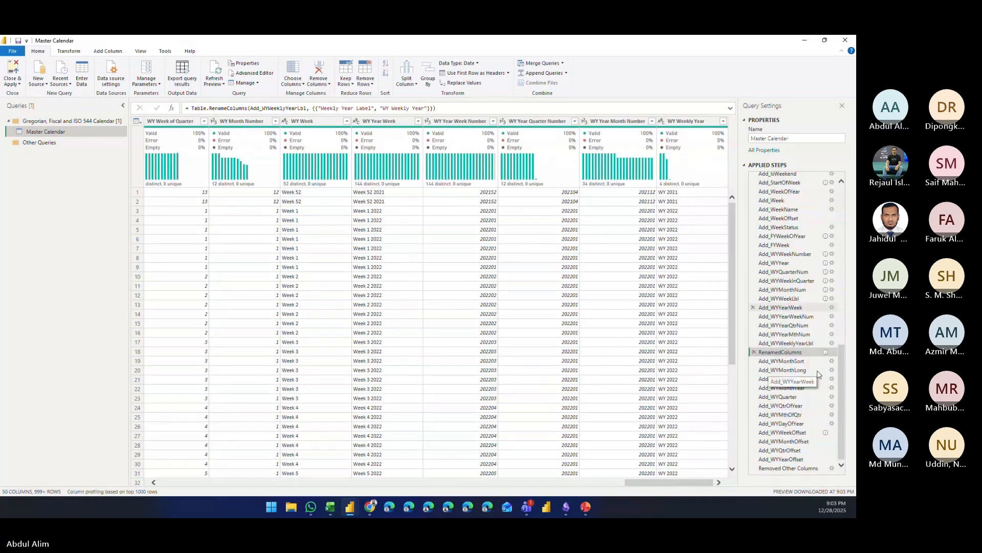
Step: Review the applied steps Add_WYMonthSort, Add_WYMonthLong and Add_WYMonth, examining the WY month name columns
click(796, 362)
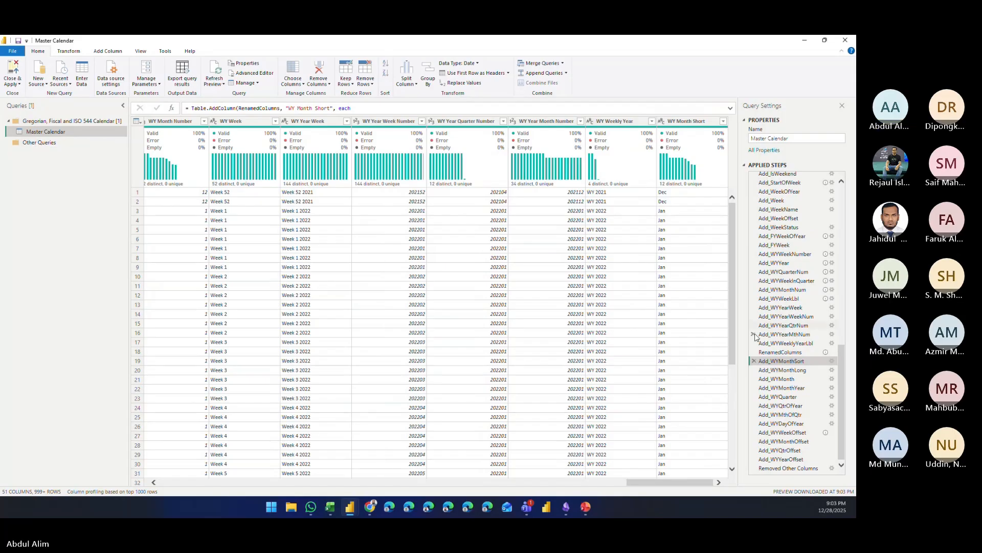
click(768, 369)
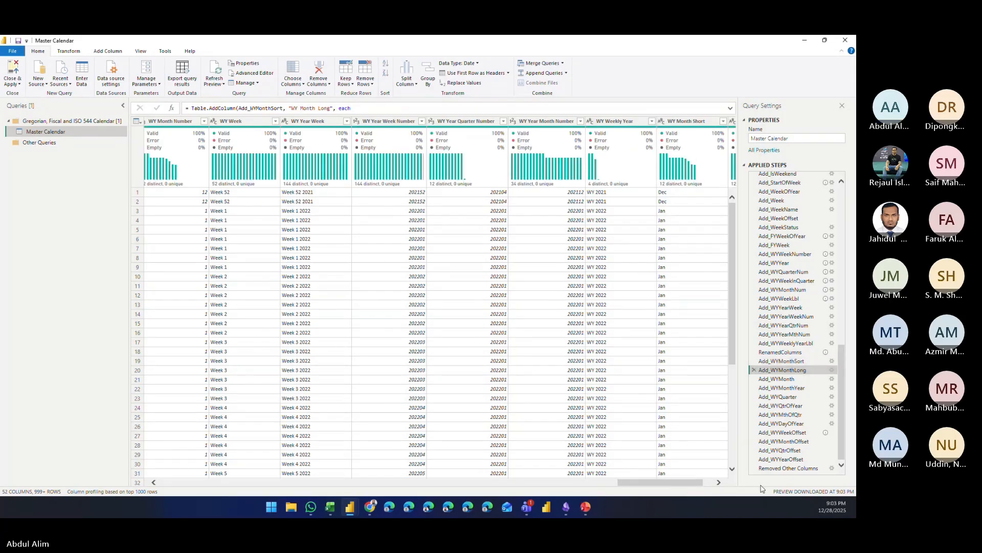
click(795, 380)
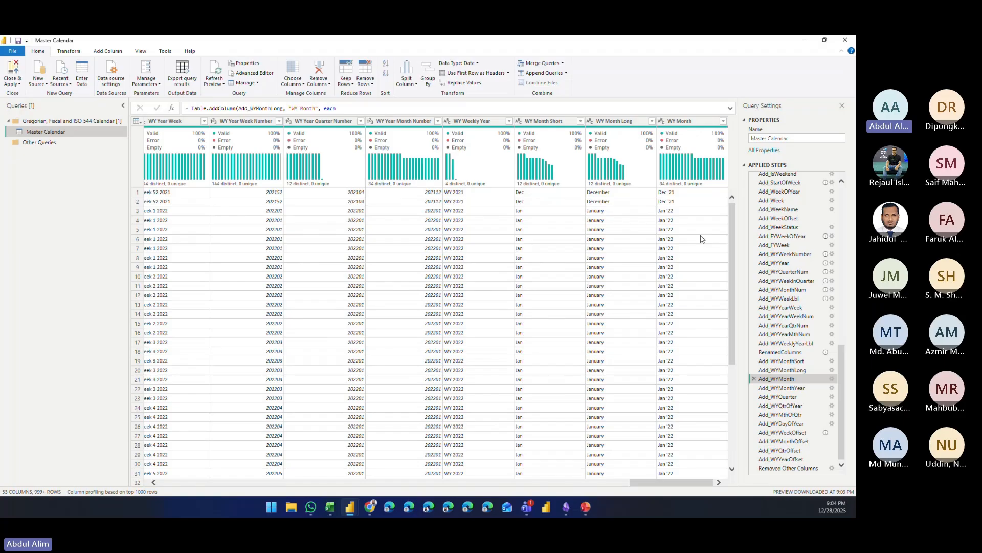
scroll(702, 239, down, 4)
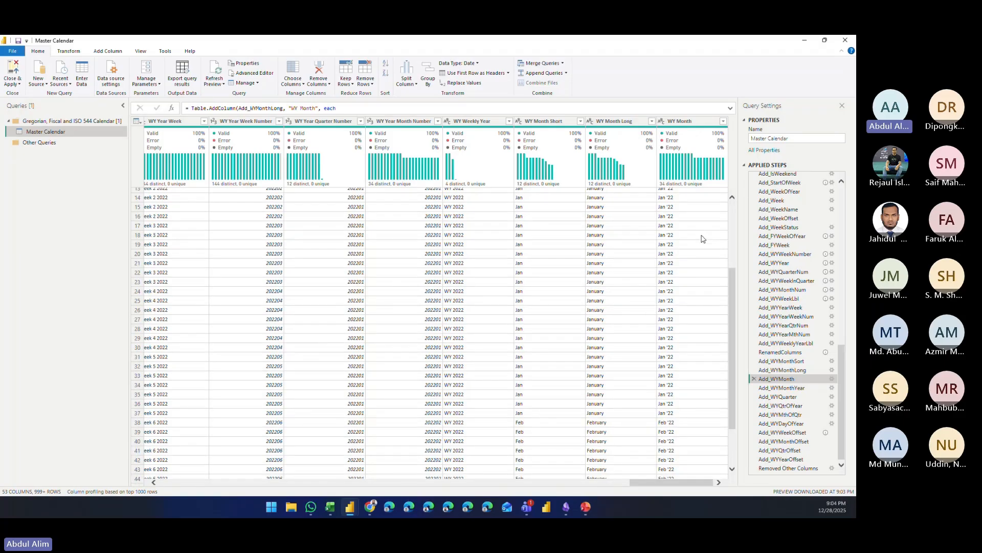
Step: Show the Removed Other Columns result, examine its WY offset columns and read the full Table.SelectColumns formula
click(800, 469)
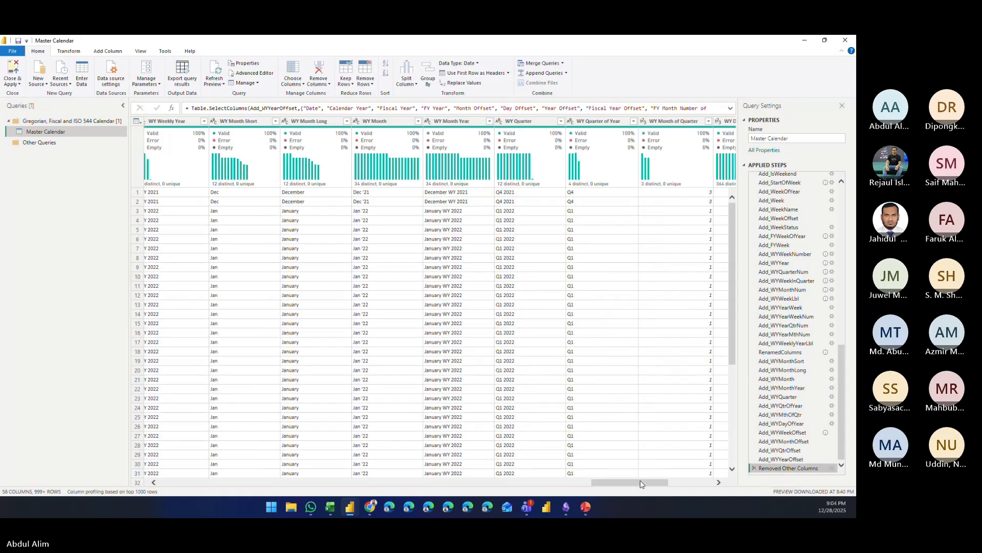
drag(640, 480, 687, 481)
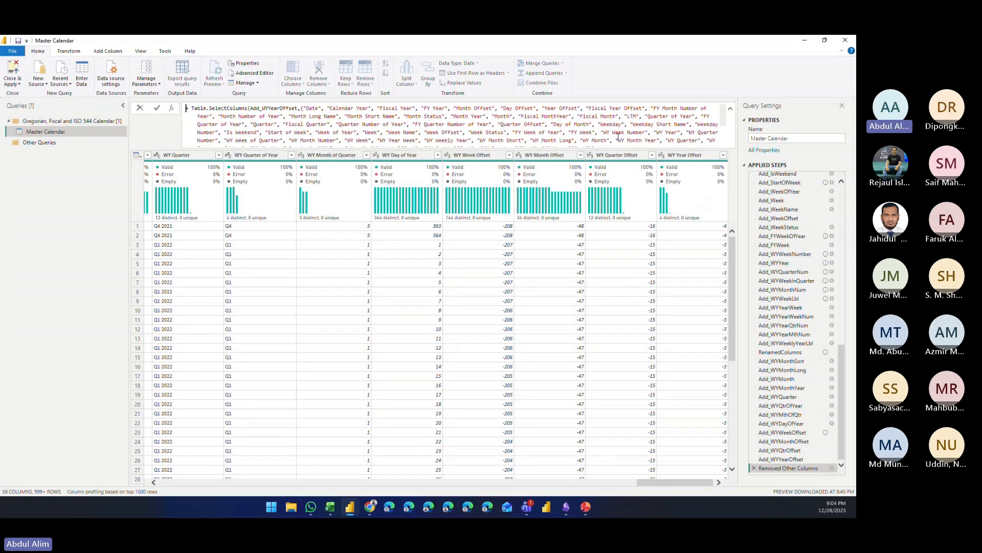
scroll(509, 117, down, 3)
scroll(528, 122, up, 5)
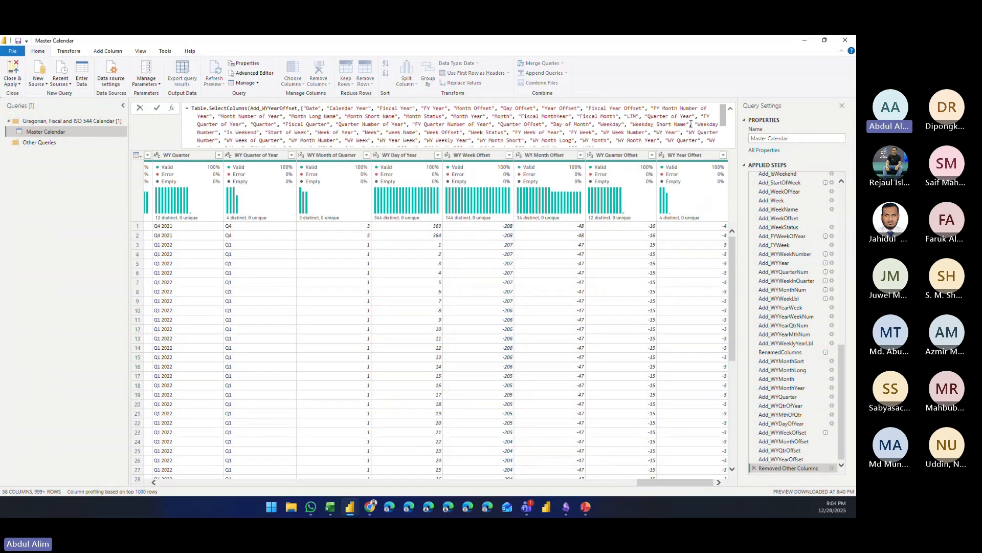
click(730, 108)
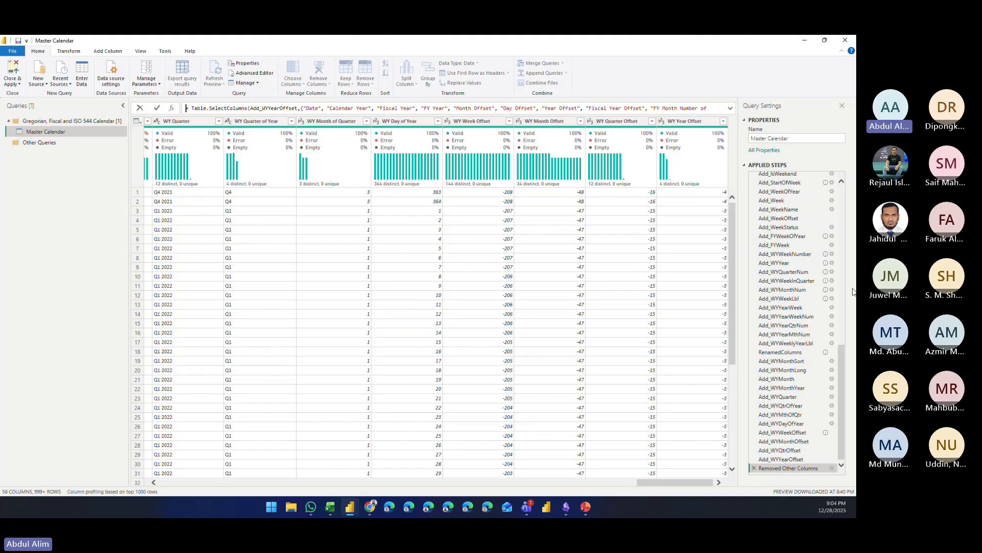
Step: Go back to the applied steps WeeksInM1 and WeeksInM2 and compare their values
click(842, 369)
drag(843, 369, 843, 207)
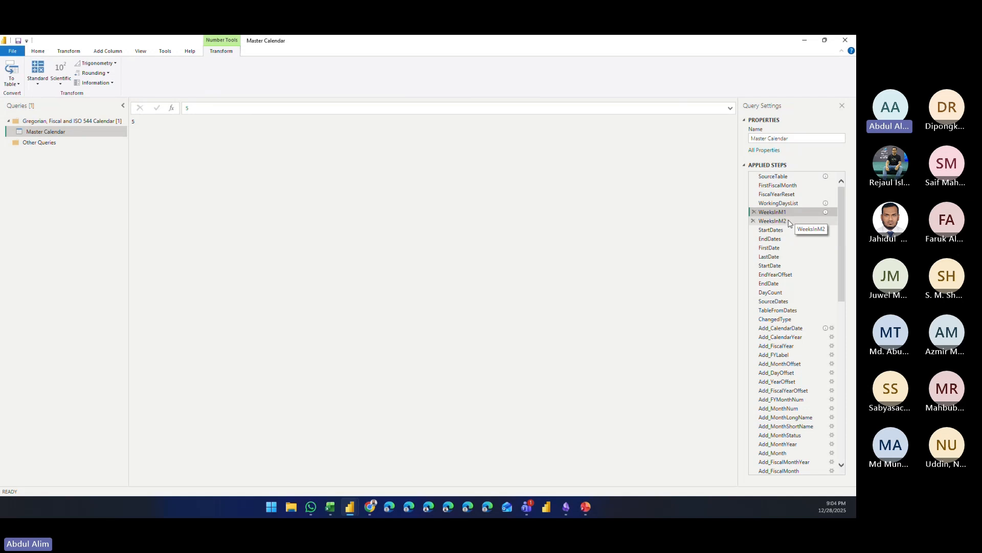
click(790, 223)
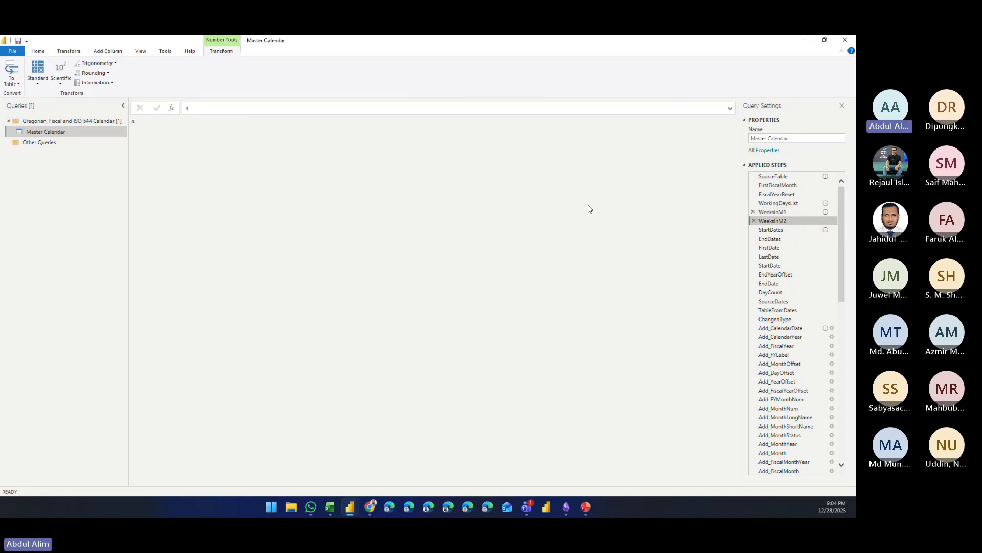
click(791, 211)
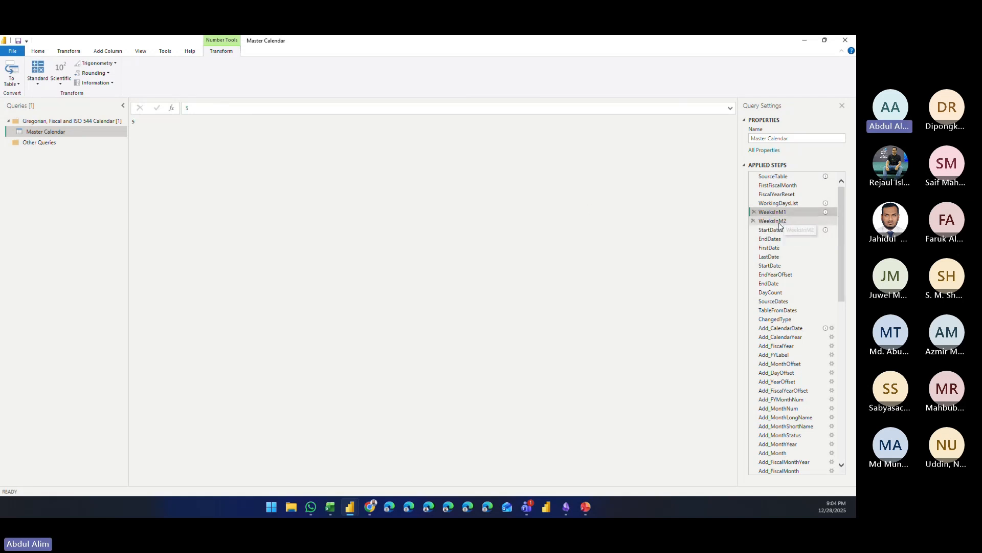
click(779, 222)
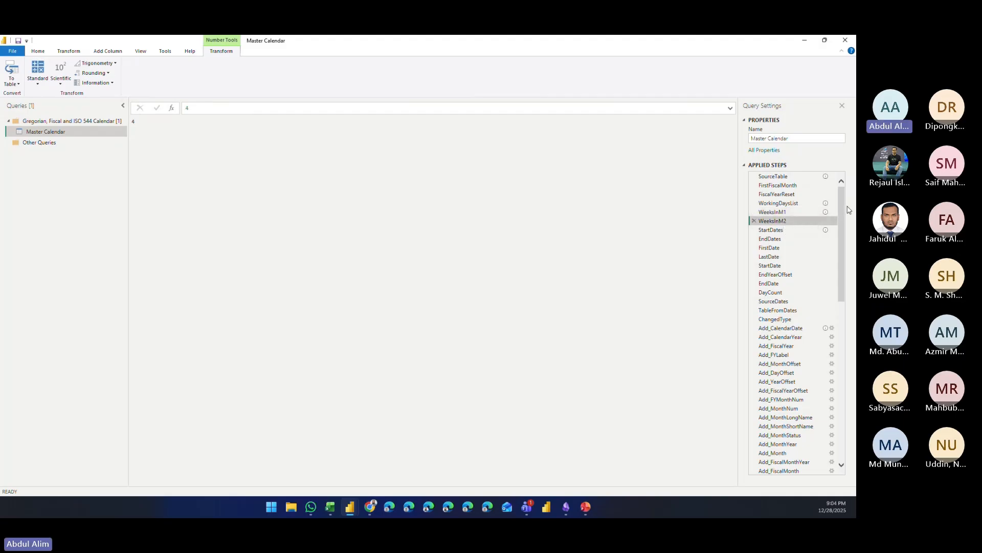
Step: Return to the Removed Other Columns step, look through the query's full M code in the Advanced Editor and close it without saving changes
drag(842, 211, 847, 401)
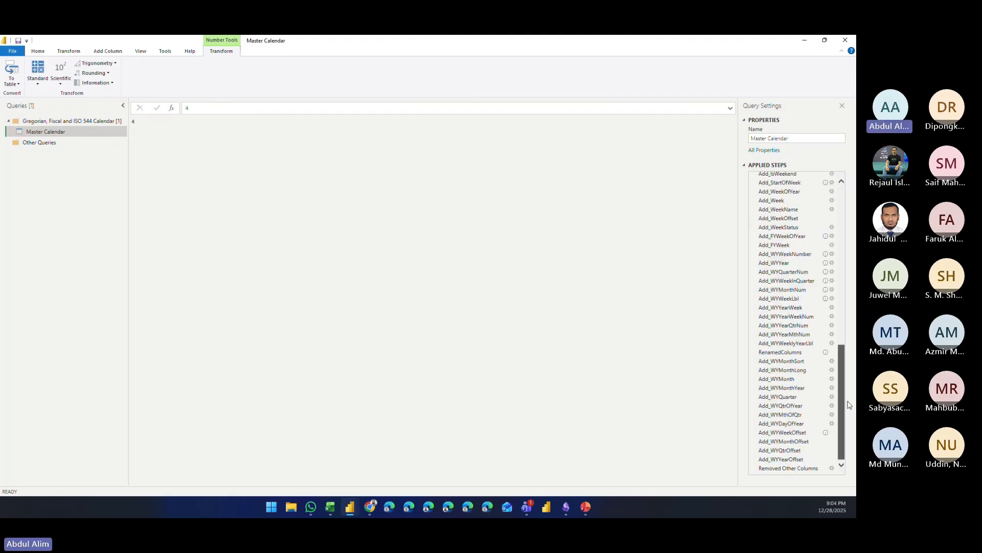
click(789, 468)
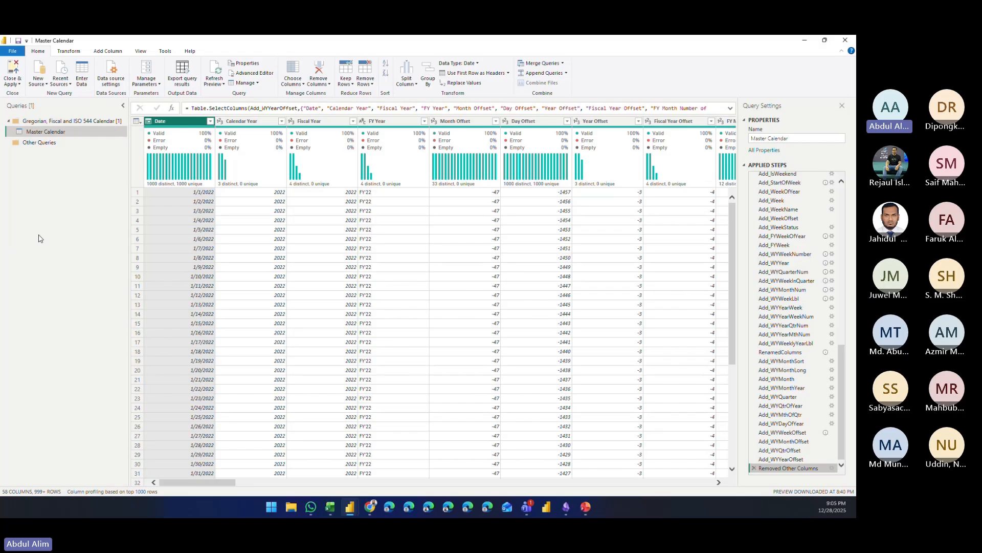
click(254, 73)
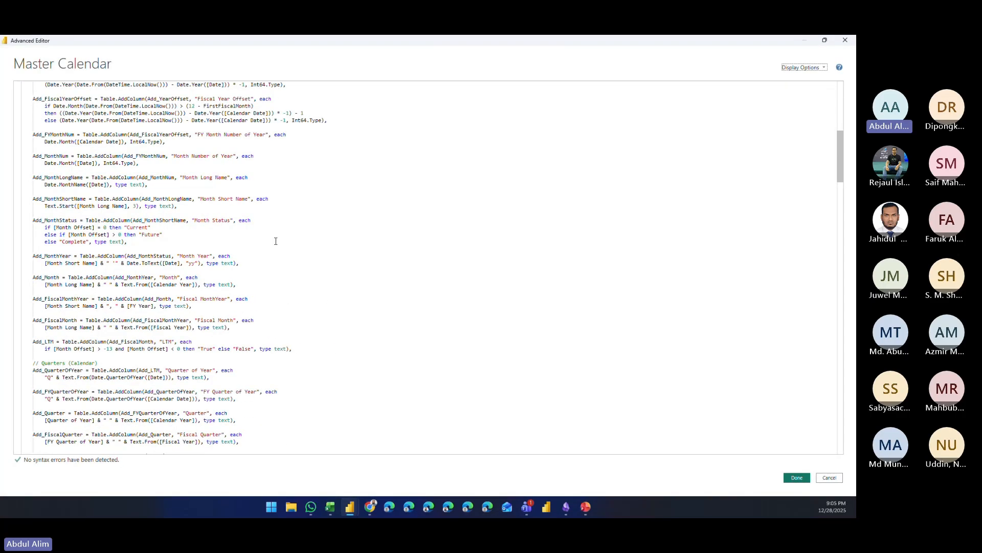
scroll(196, 172, down, 20)
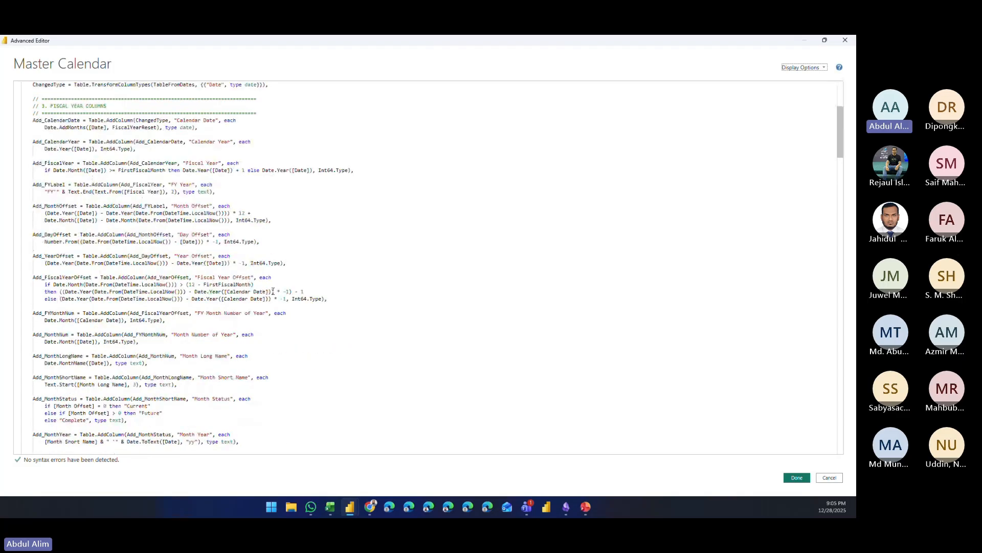
click(829, 477)
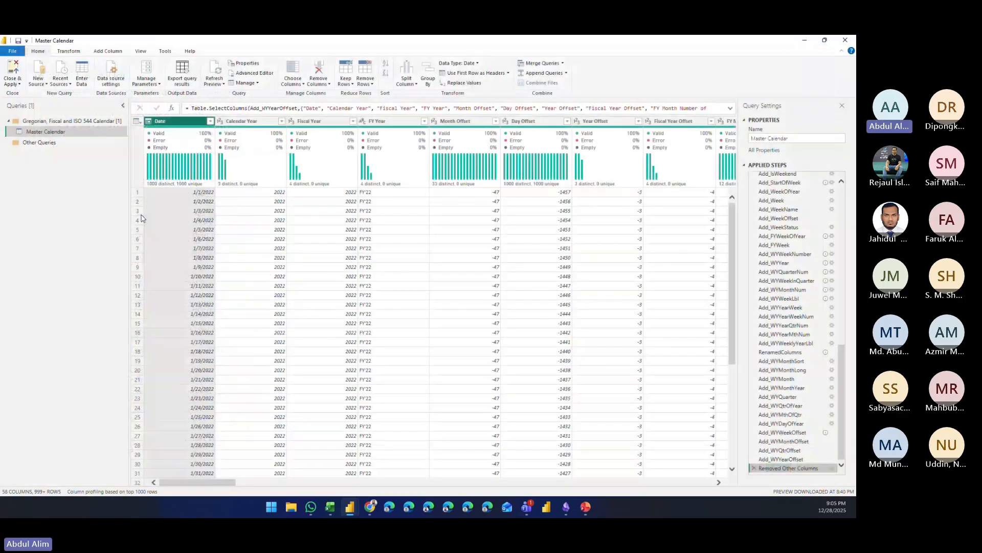
Step: Close and apply the Power Query changes, and open the calendar options for the Master Calendar table
click(14, 85)
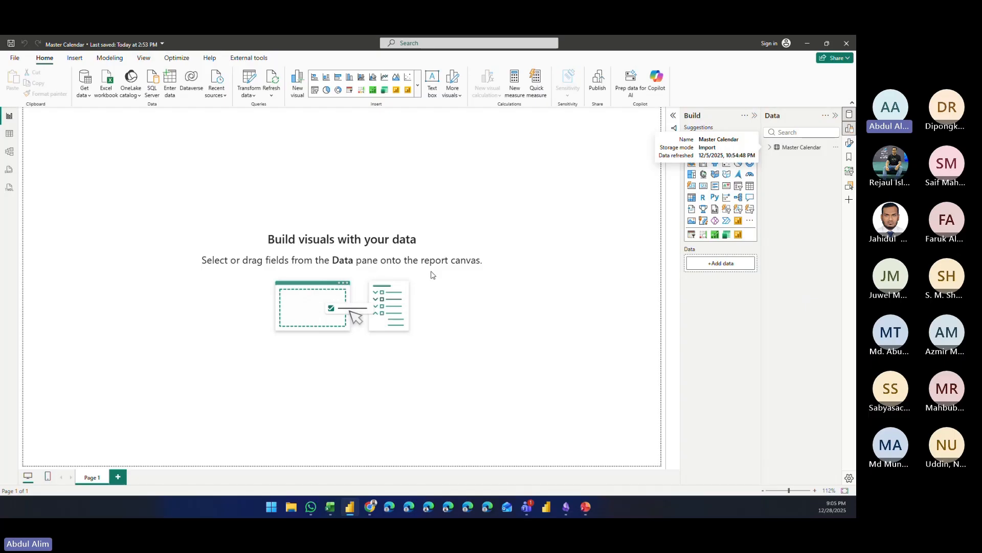
click(797, 148)
right_click(797, 151)
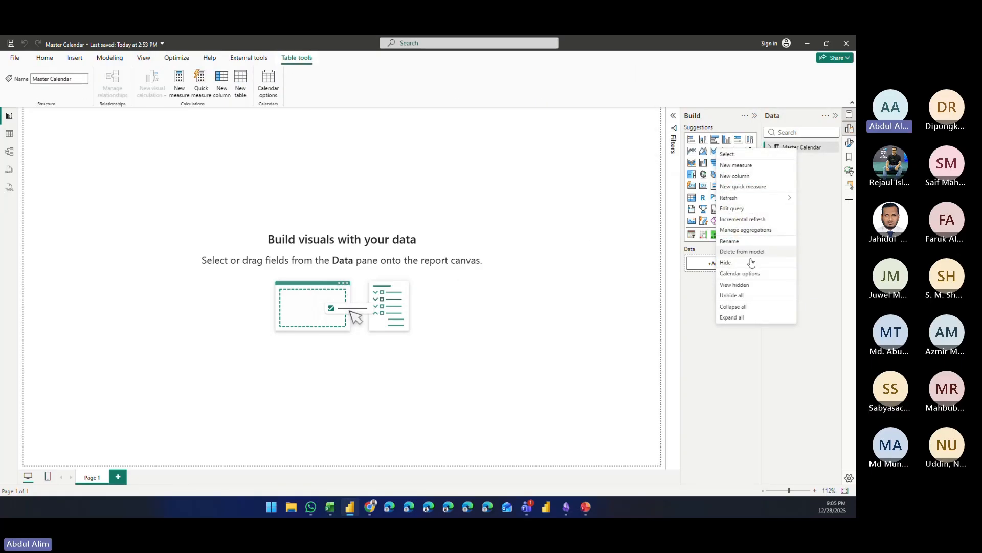
click(750, 277)
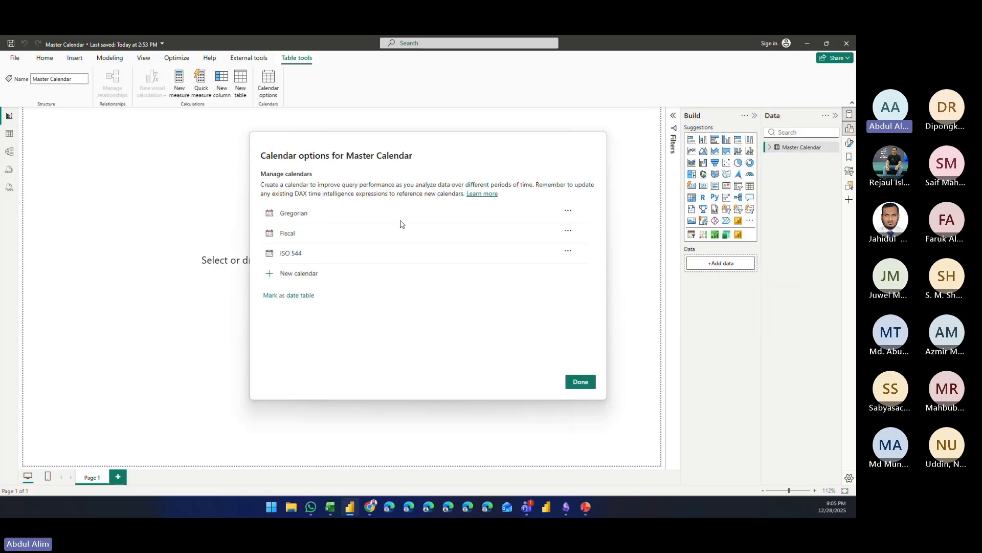
Step: Open the Gregorian calendar for editing and review its categories with their primary and associated columns
click(566, 211)
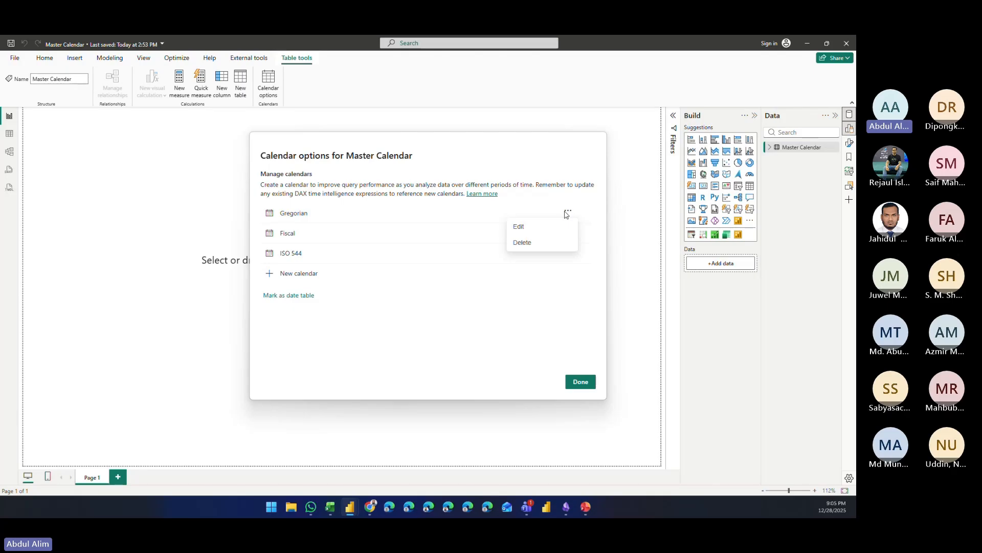
click(535, 228)
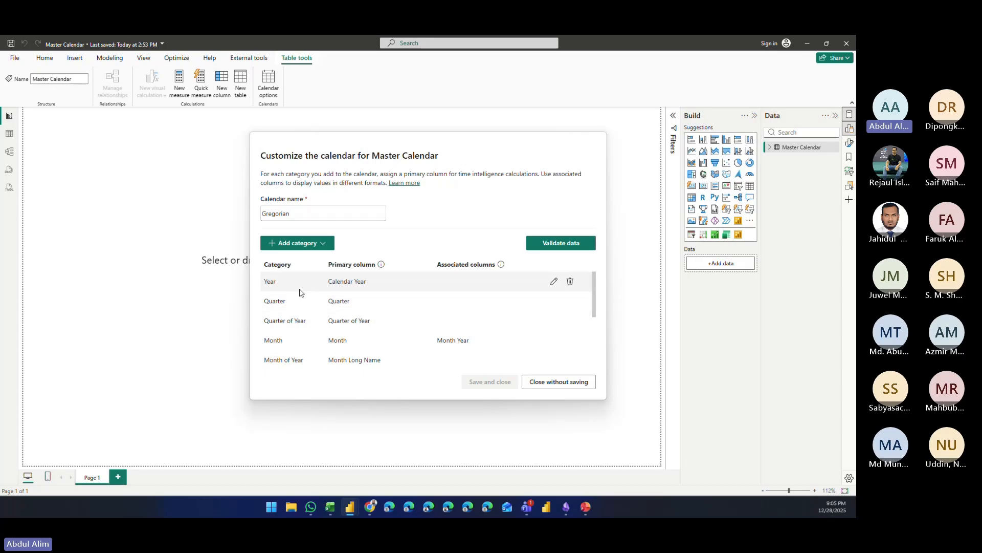
click(341, 287)
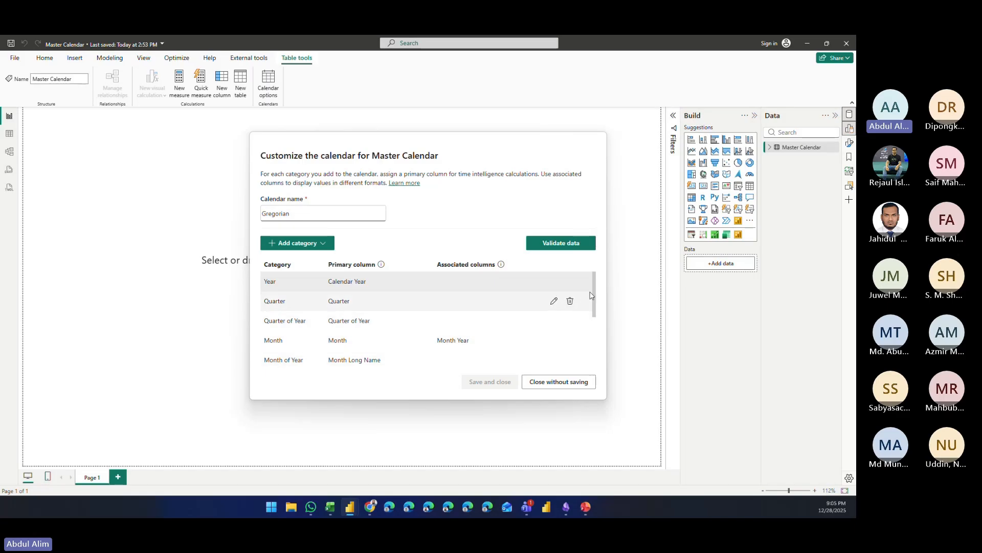
scroll(594, 299, down, 2)
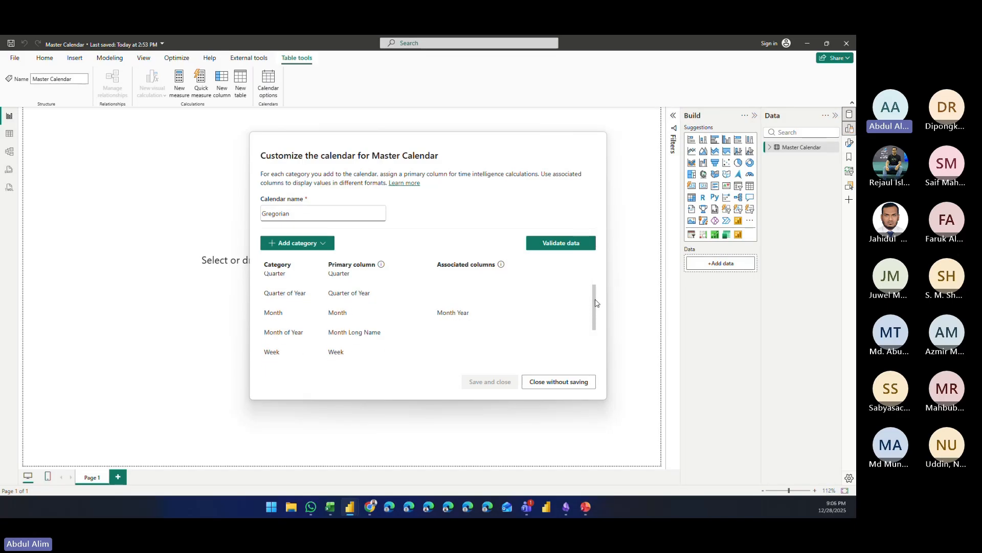
drag(595, 303, 595, 319)
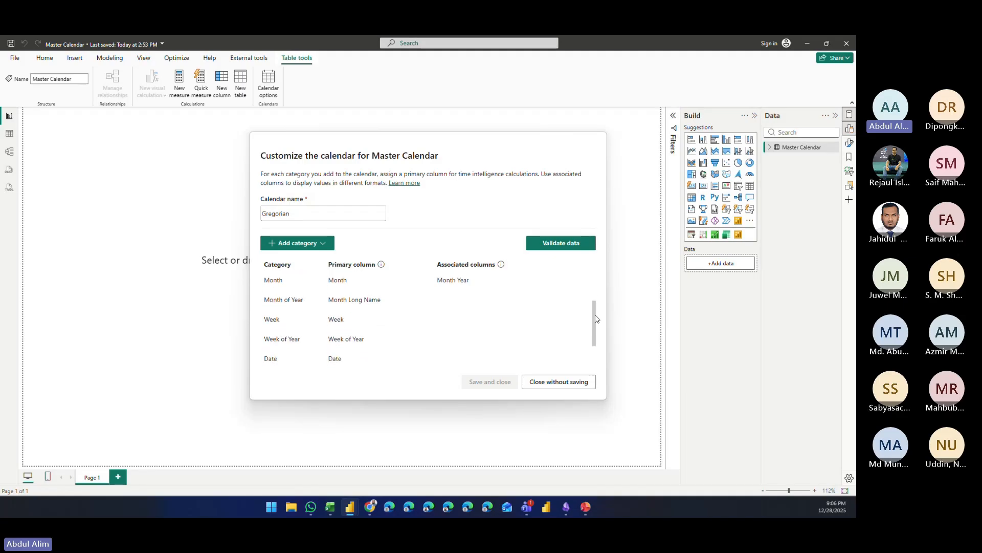
scroll(401, 333, down, 1)
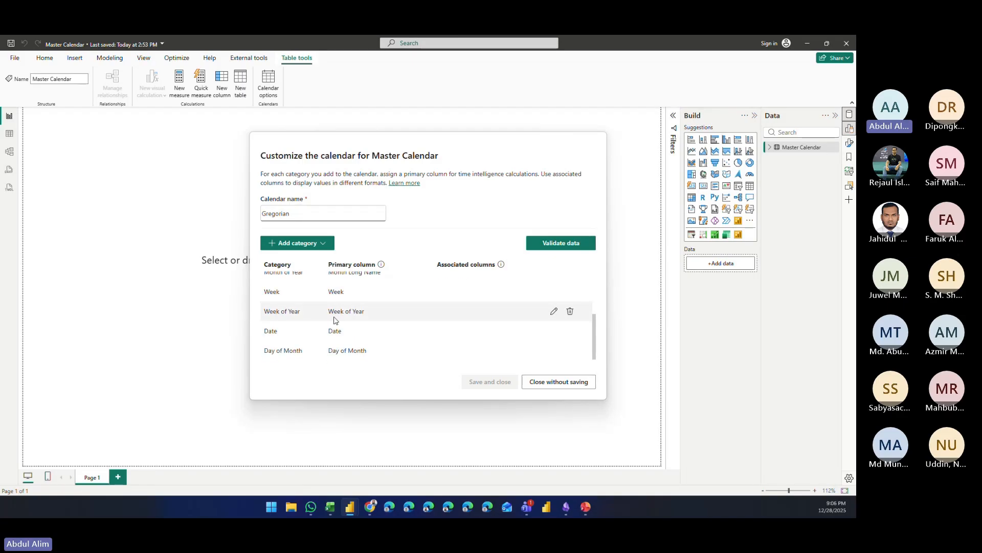
Step: Look at the primary column choices for the Gregorian calendar's Week of Year category without changing it, and look over the other categories
click(554, 312)
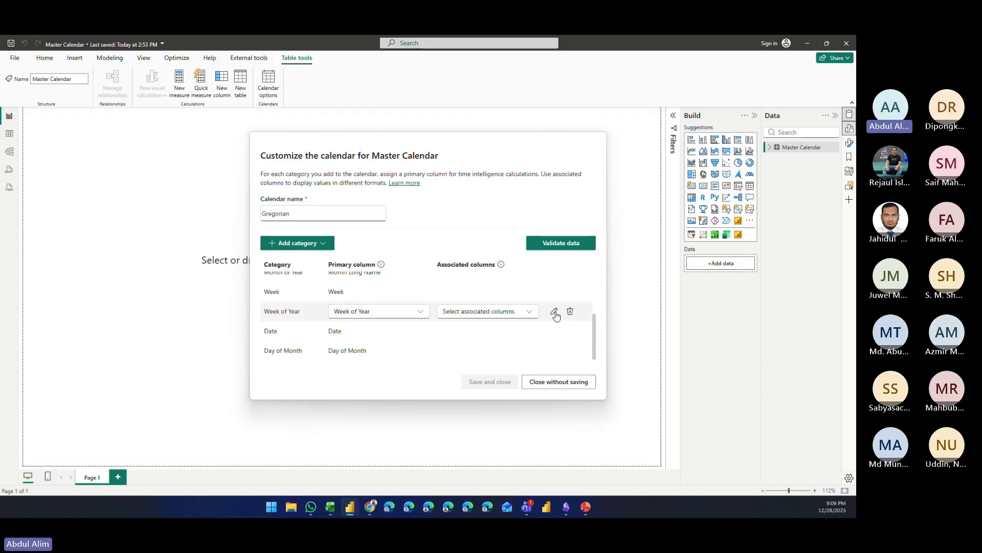
click(412, 311)
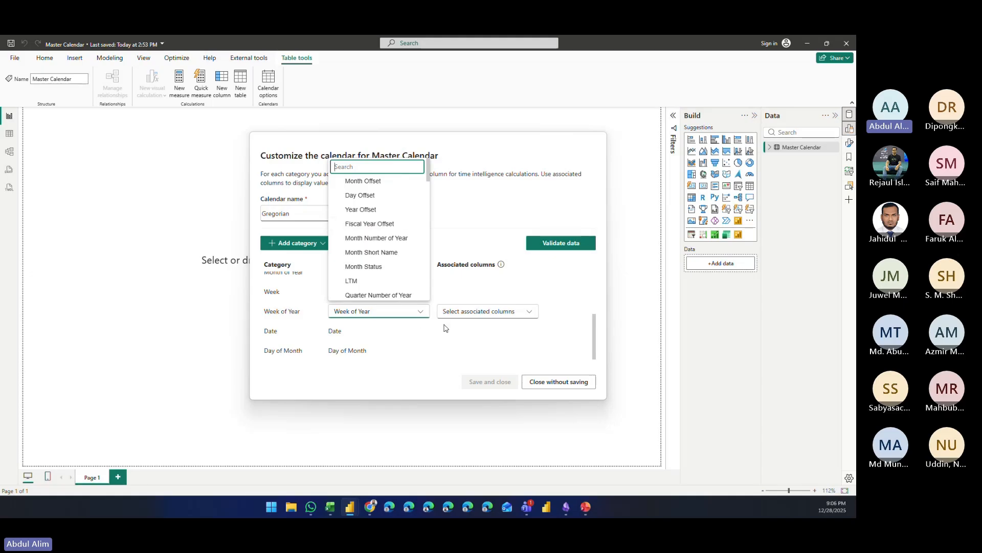
click(420, 313)
scroll(409, 336, down, 1)
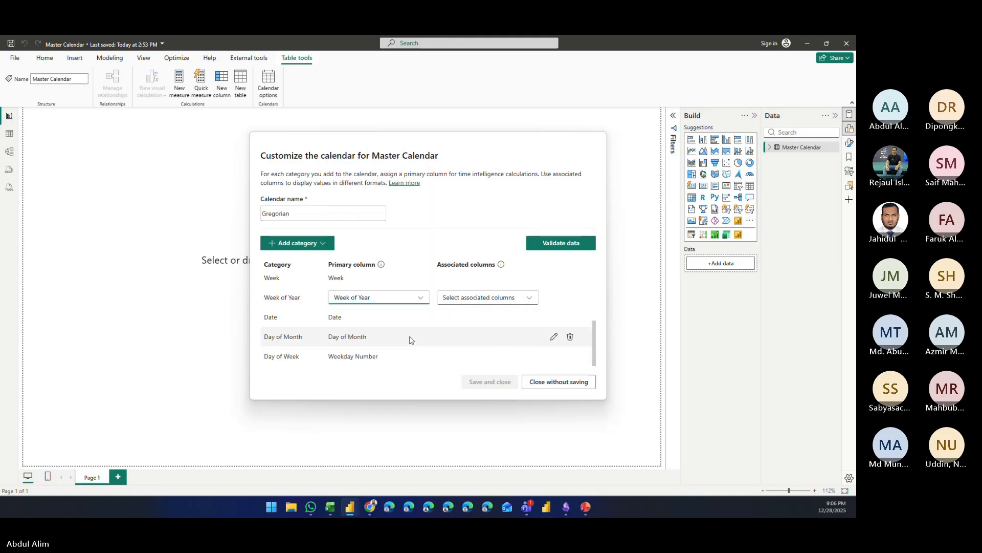
scroll(413, 338, up, 2)
scroll(412, 340, up, 3)
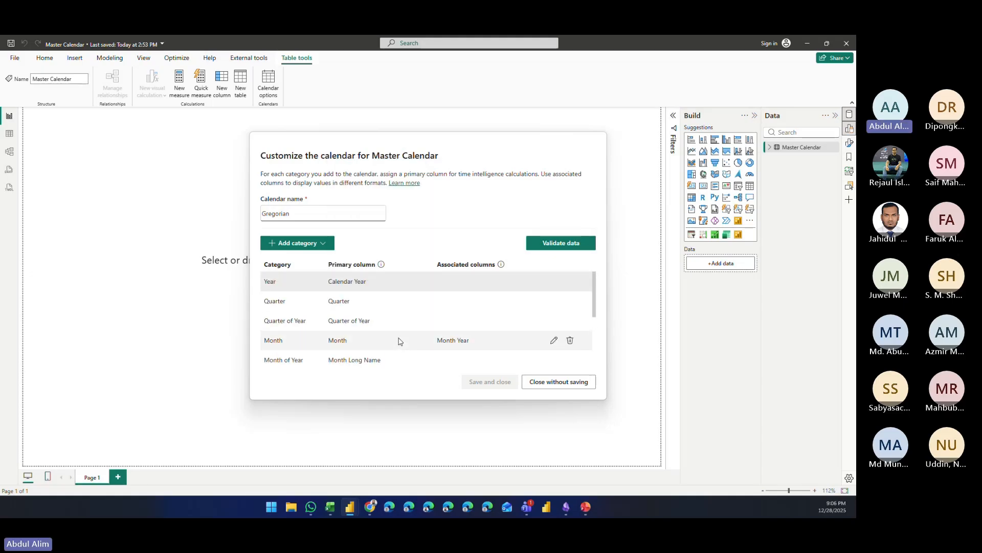
scroll(400, 342, down, 3)
scroll(399, 340, up, 3)
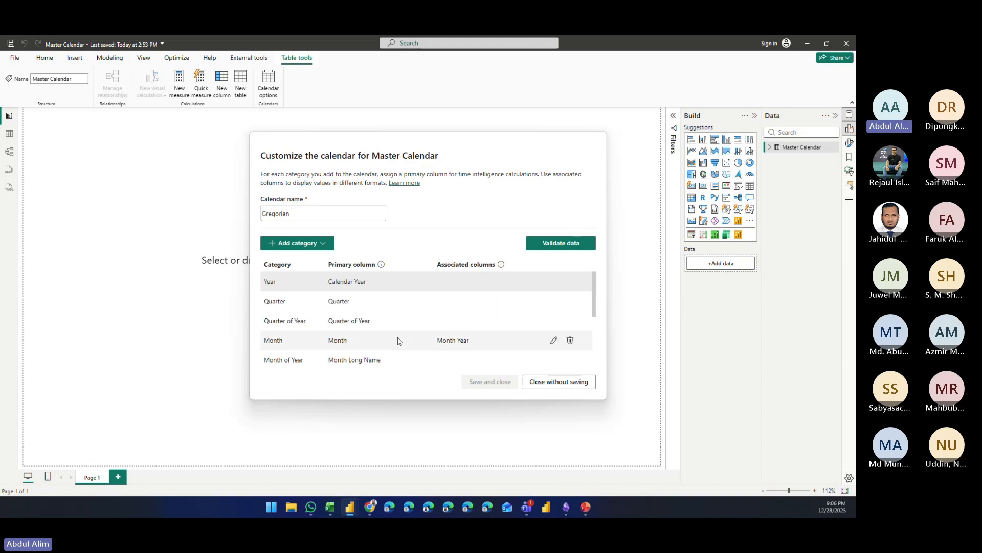
Step: Inspect the primary and associated column choices for the Gregorian calendar's Month category, leaving the selections as they are
click(347, 342)
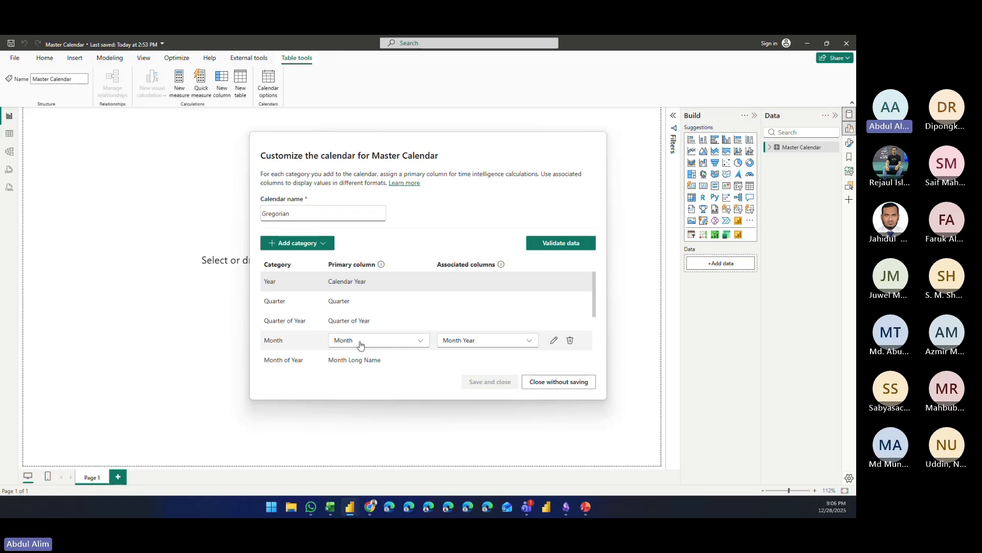
click(409, 347)
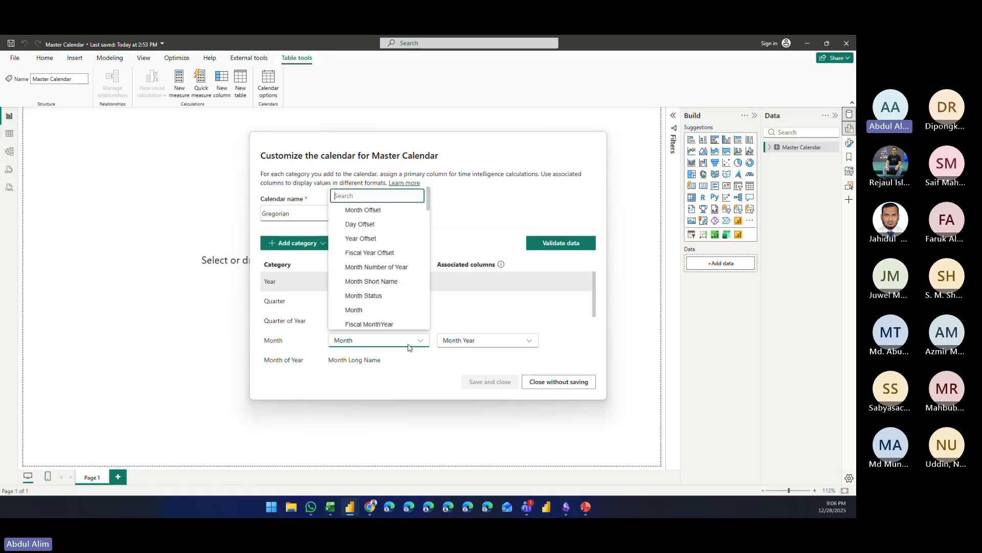
click(517, 347)
click(515, 341)
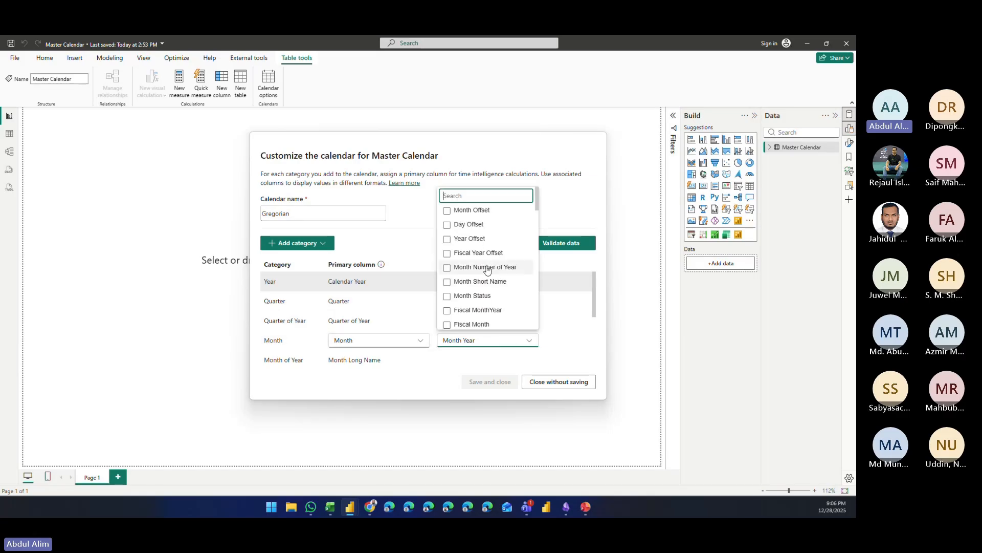
click(570, 200)
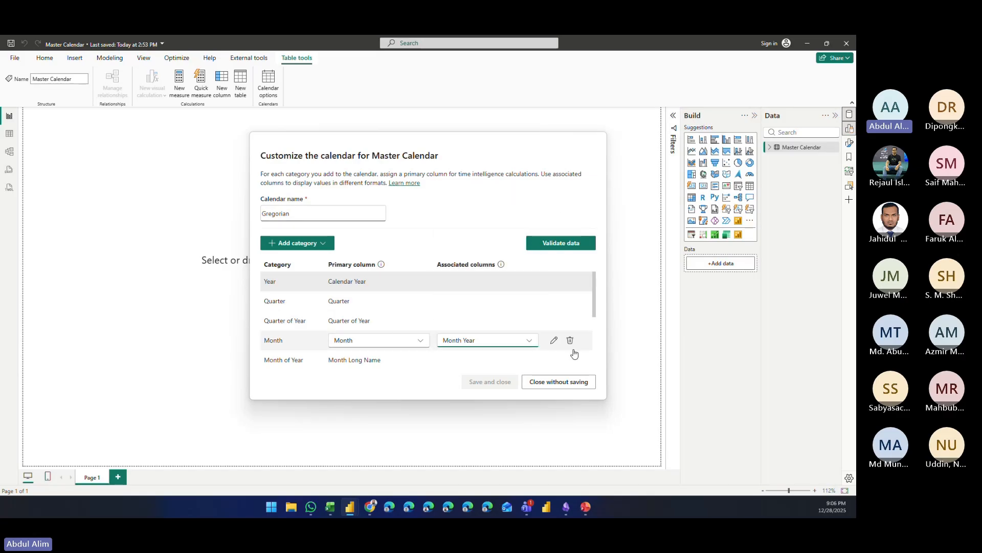
Step: Check the full list of Gregorian category mappings once more and close the calendar without saving
scroll(358, 330, down, 3)
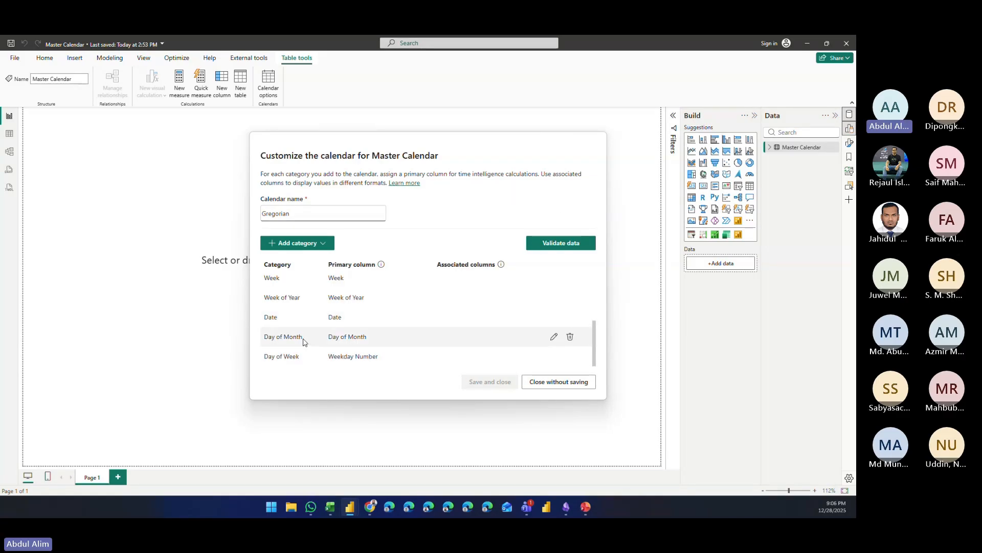
scroll(300, 327, up, 3)
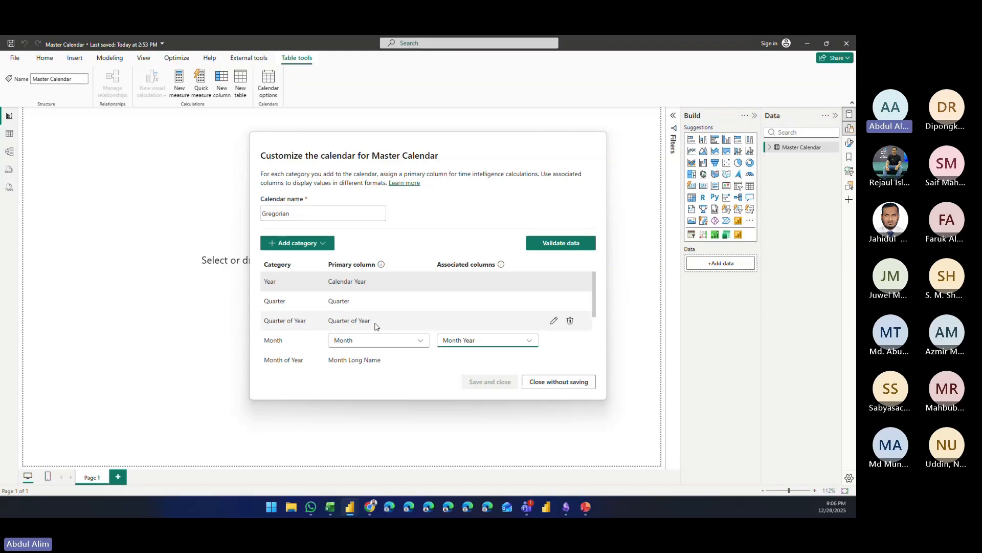
scroll(353, 353, down, 3)
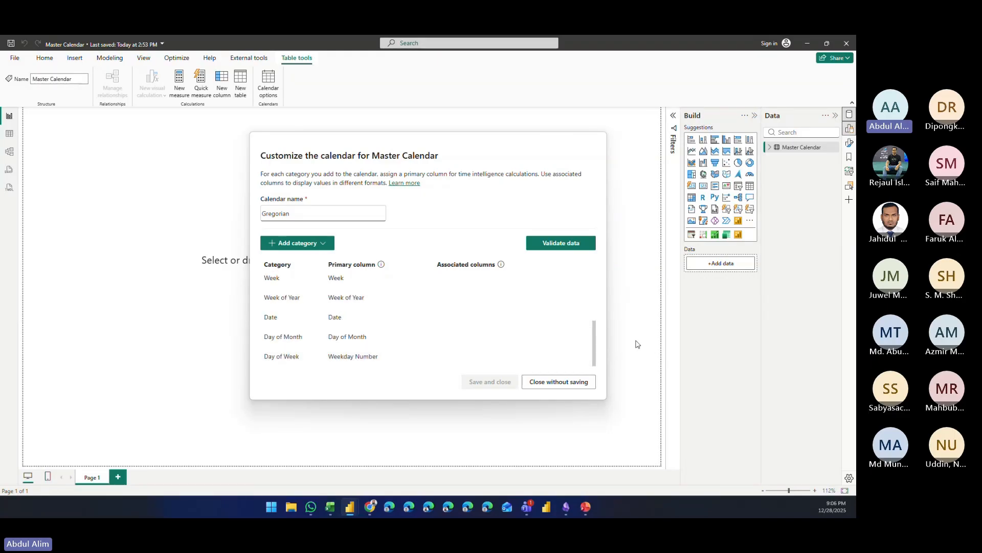
drag(594, 354, 604, 305)
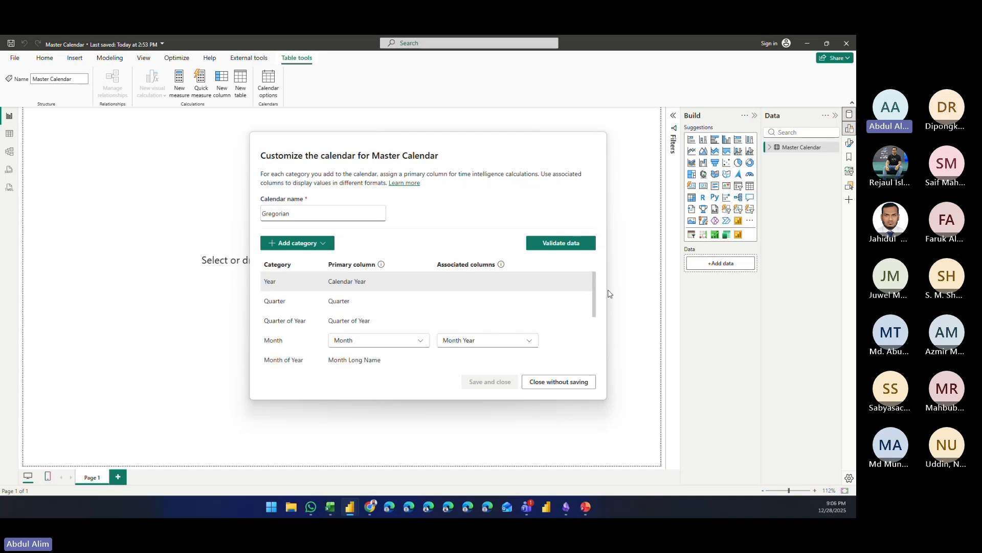
click(547, 388)
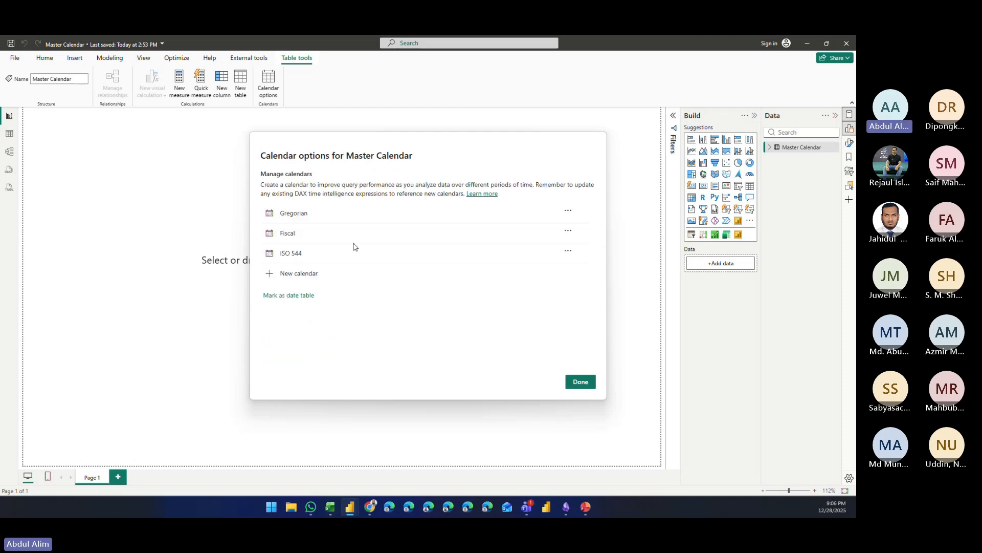
Step: Open the Fiscal calendar for editing, review its category and column mappings, and close it without saving
click(568, 232)
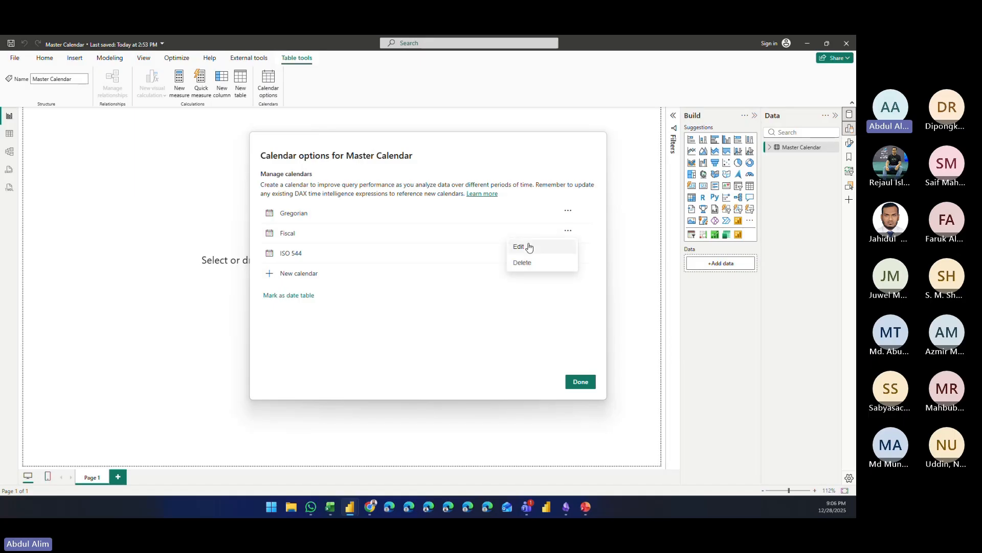
click(527, 248)
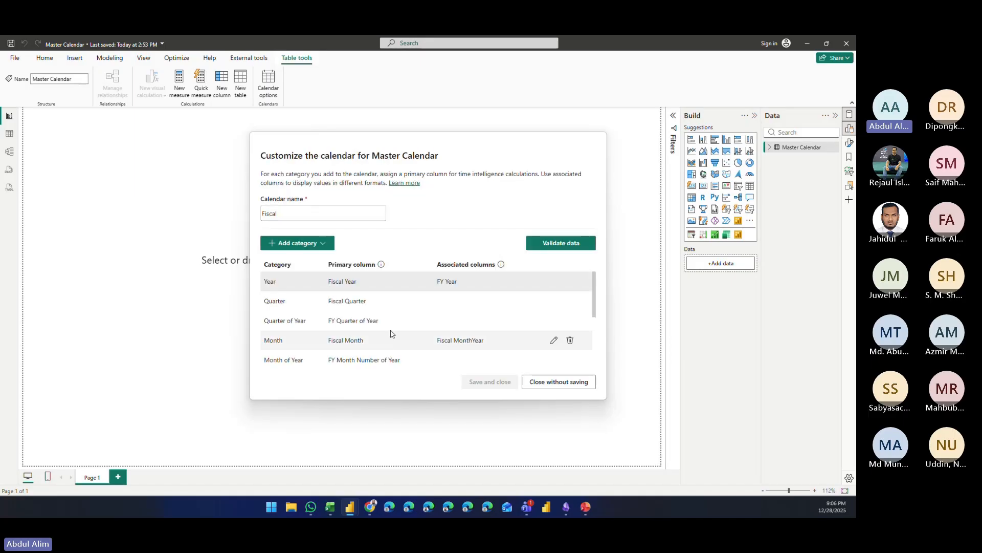
scroll(392, 334, down, 3)
scroll(351, 369, up, 3)
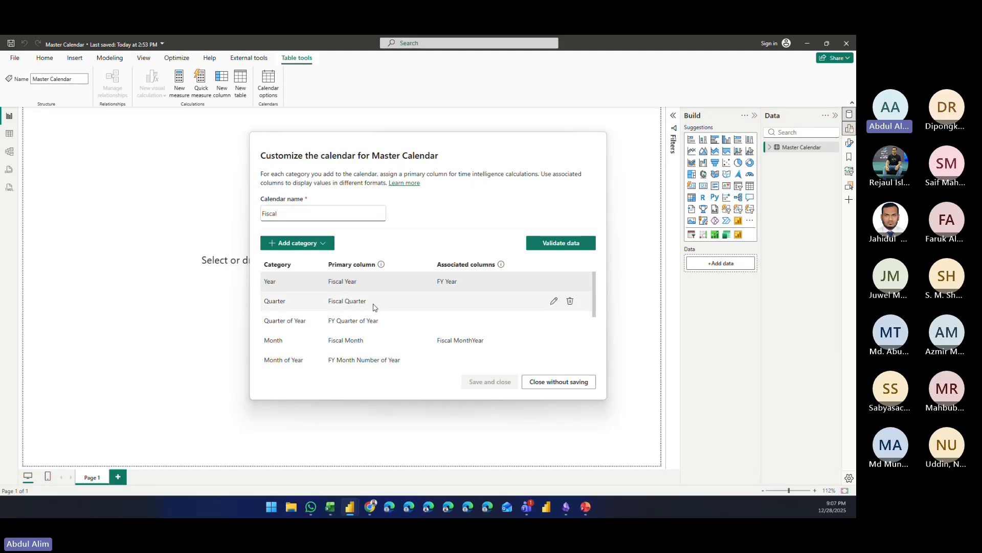
scroll(373, 307, down, 3)
scroll(368, 330, up, 3)
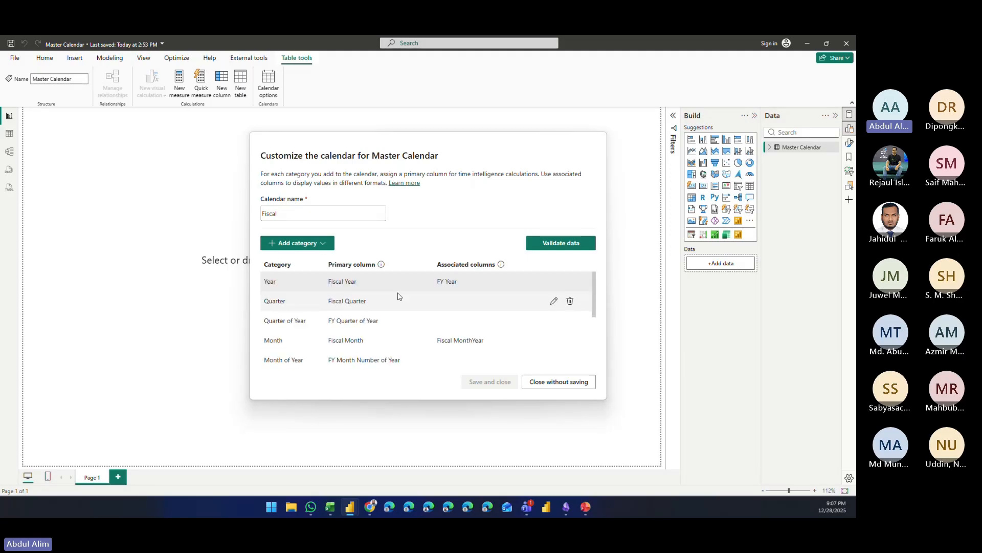
click(557, 382)
Step: Open the ISO 544 calendar for editing and review its WY column mappings from Year to Day of Week
click(567, 251)
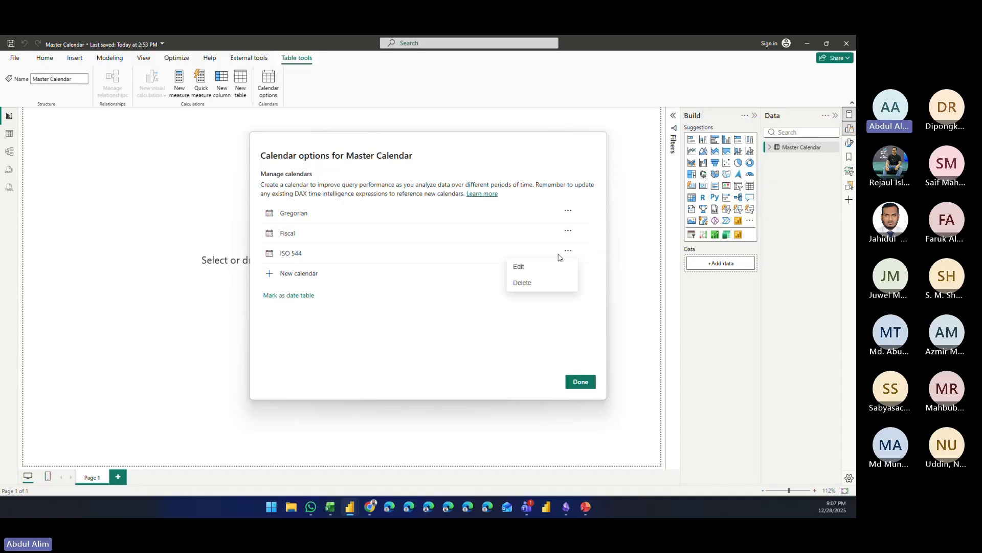
click(518, 266)
scroll(348, 338, down, 5)
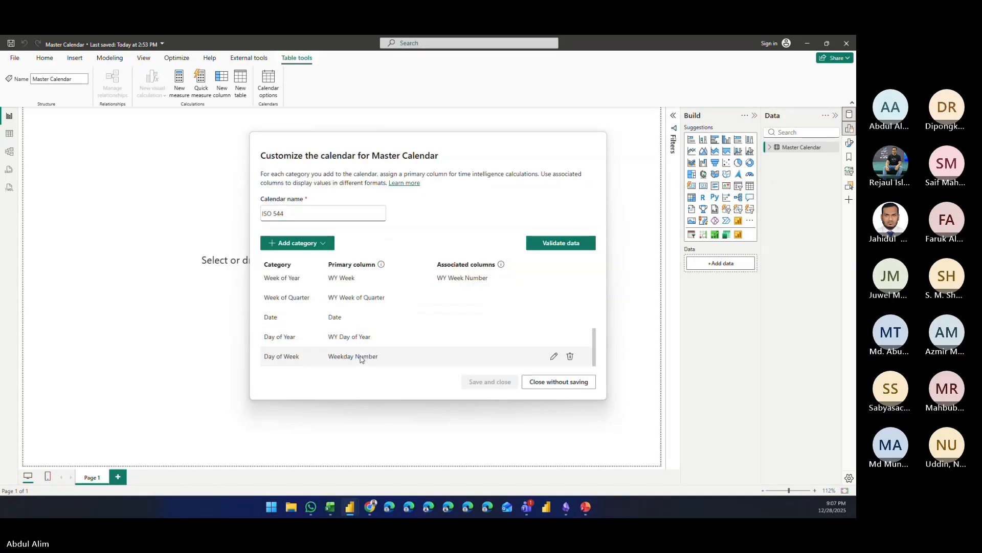
scroll(358, 348, up, 5)
Step: Look through the available and unavailable categories that can be added to the ISO 544 calendar, without adding any
click(326, 243)
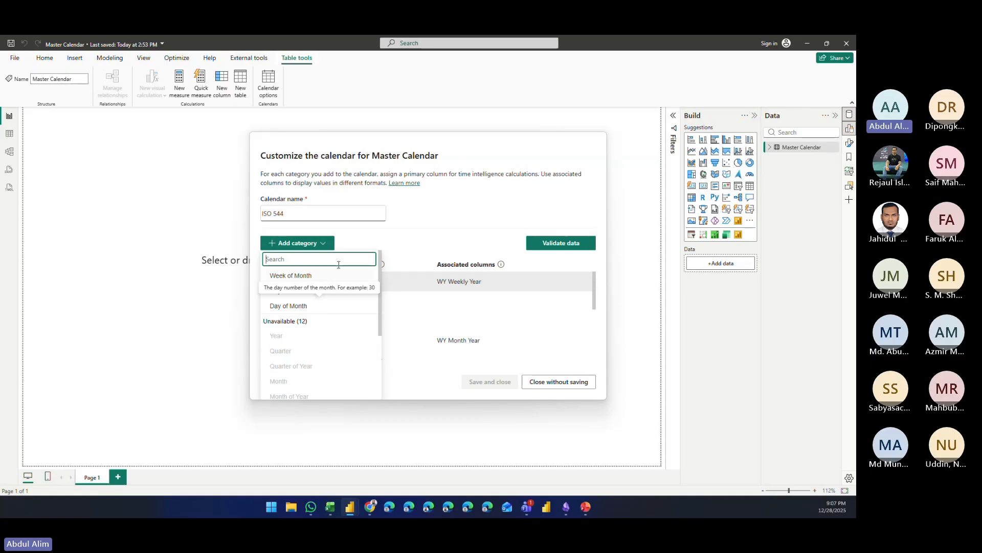
scroll(303, 349, down, 2)
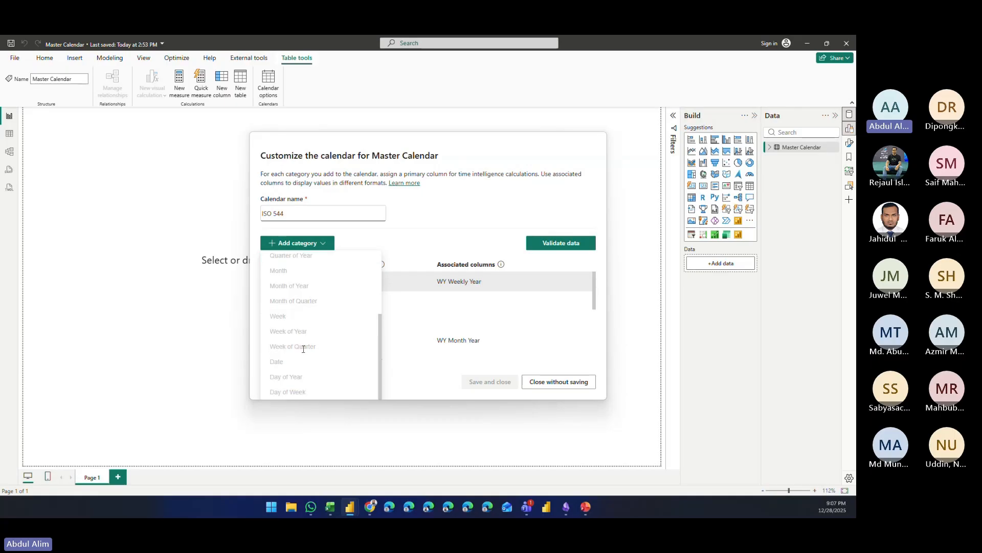
scroll(299, 373, up, 3)
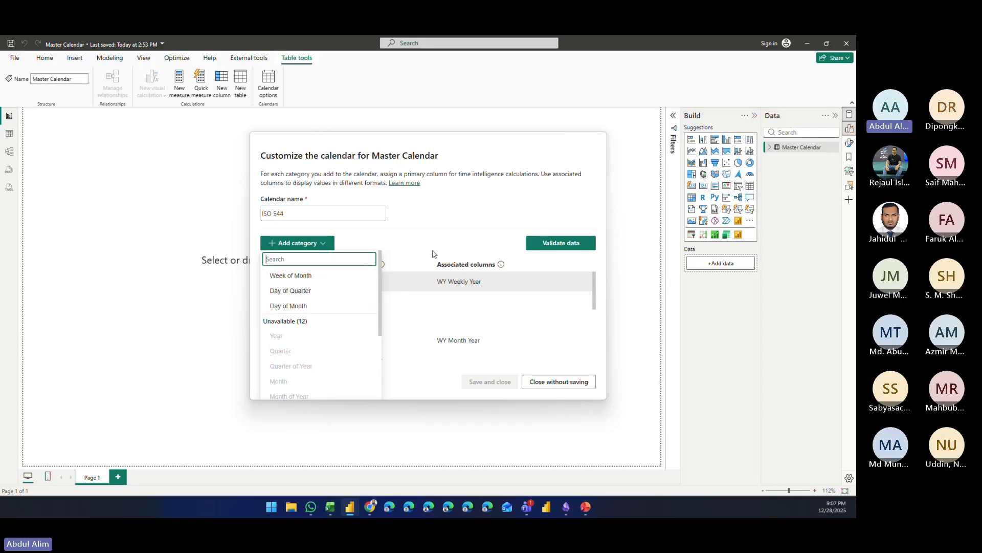
click(415, 240)
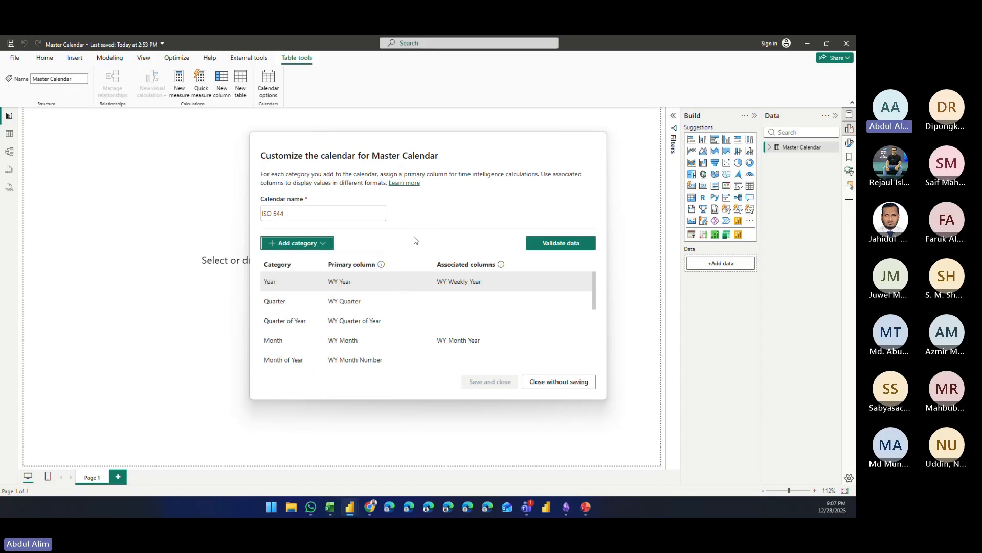
Step: Recheck the ISO 544 category mappings and close the calendar without saving
scroll(391, 329, down, 5)
scroll(390, 333, up, 5)
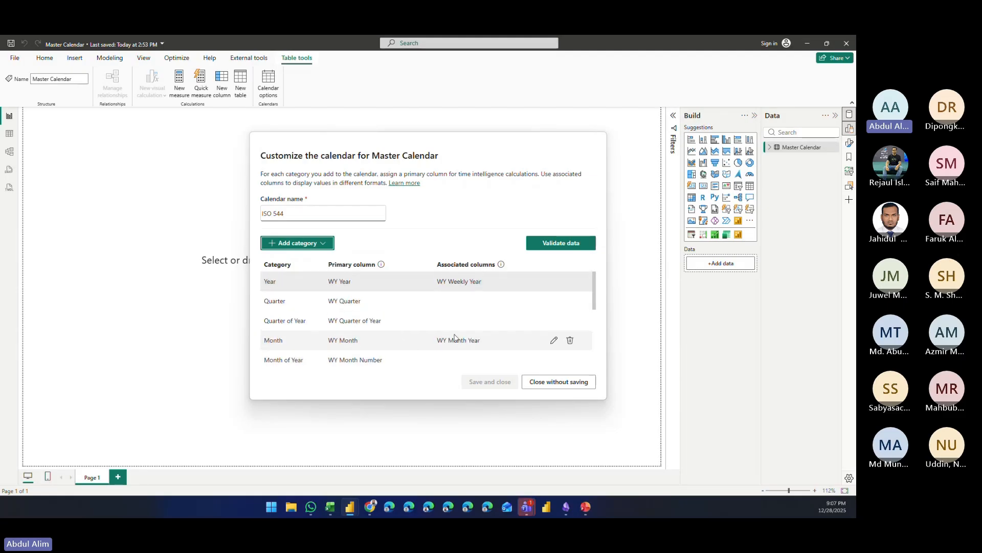
click(548, 390)
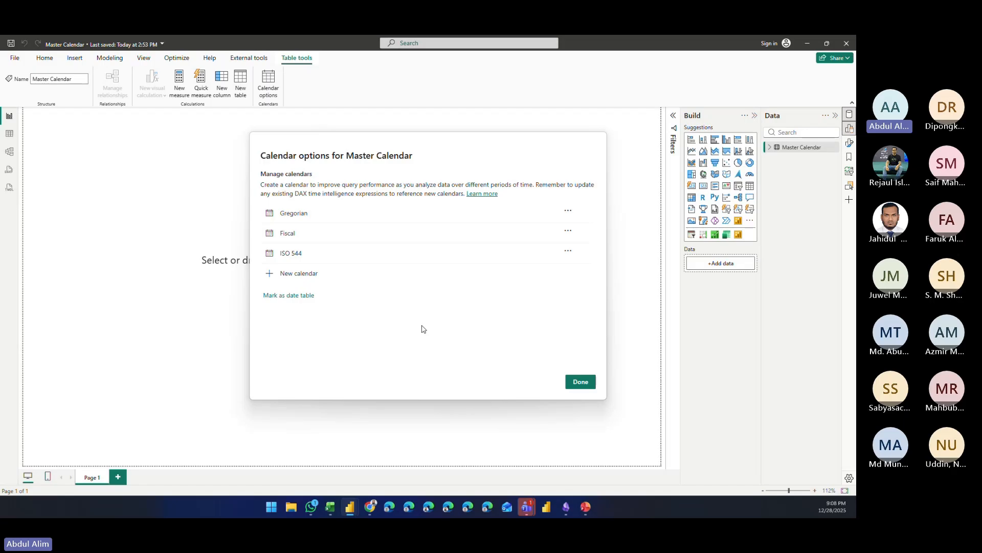
Step: Close the calendar options and look through the Common folder's columns of the Master Calendar in the table view
click(580, 382)
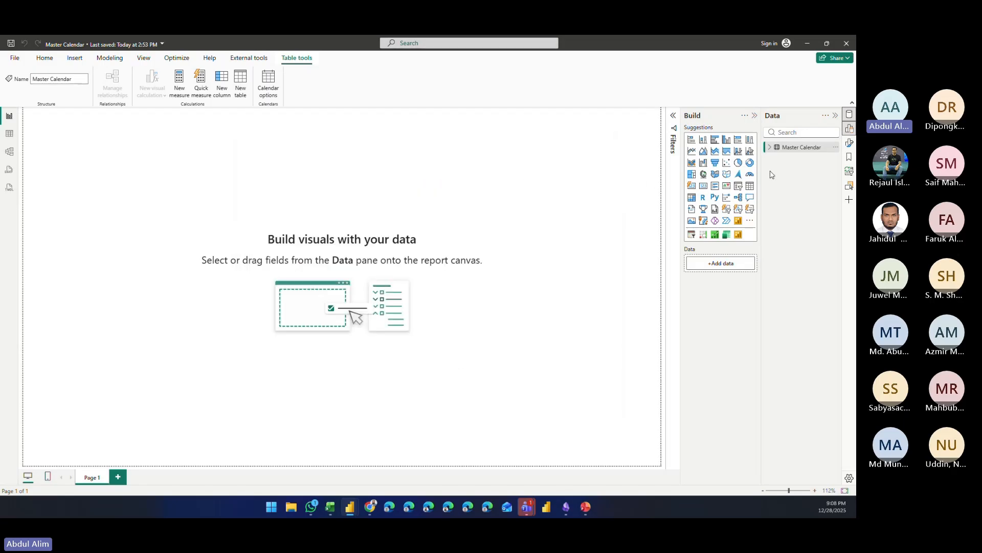
click(9, 133)
click(758, 147)
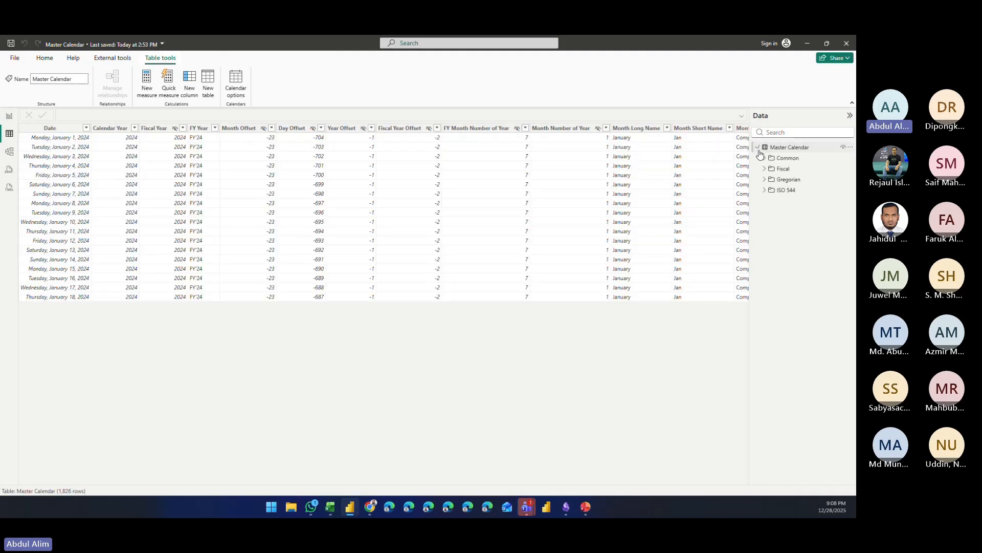
click(764, 158)
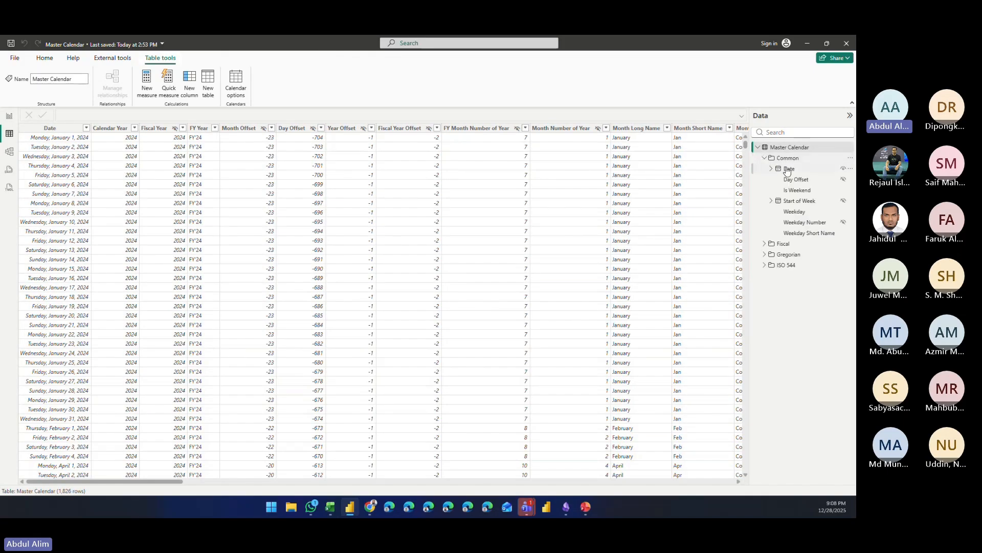
click(764, 158)
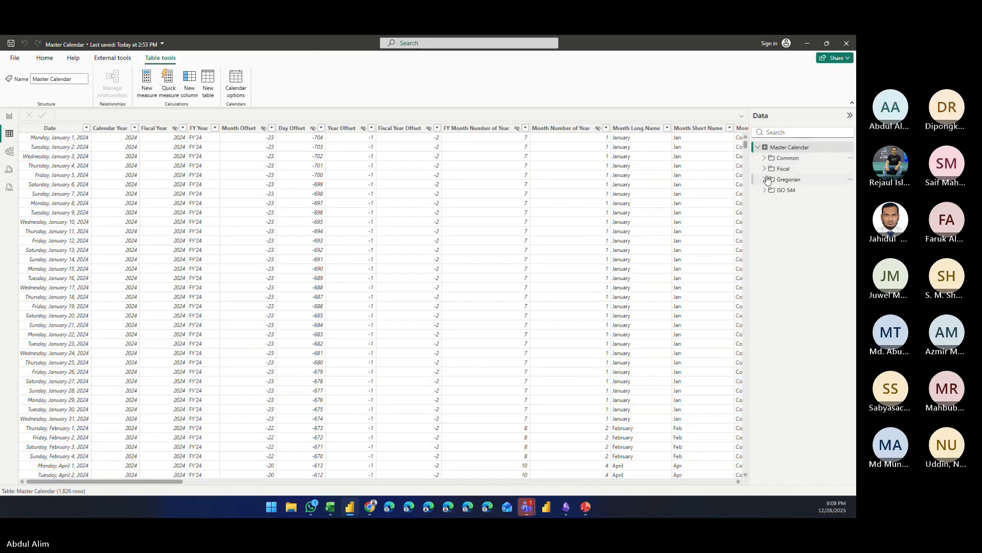
Step: Review the Gregorian folder's columns and check the sort-by column of Month without changing it
click(765, 180)
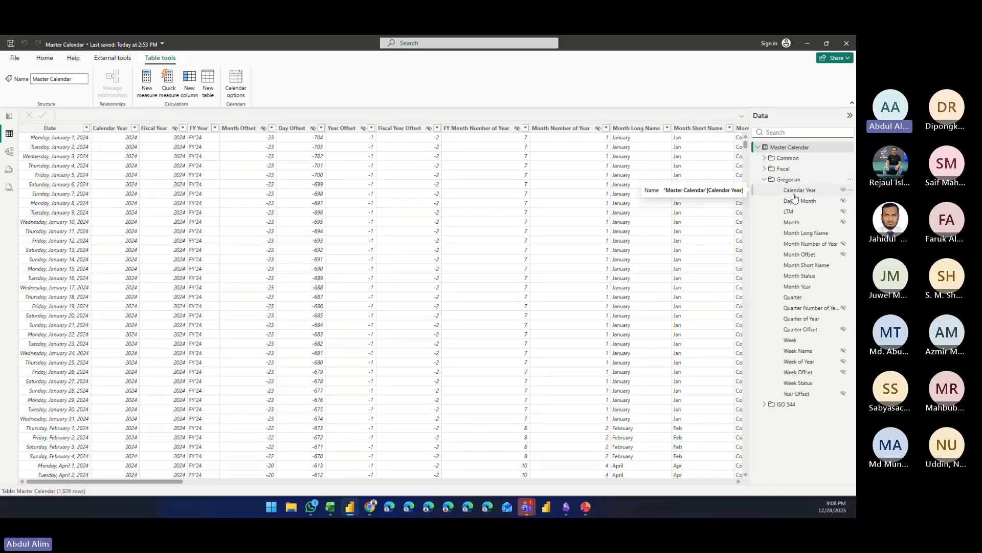
click(794, 194)
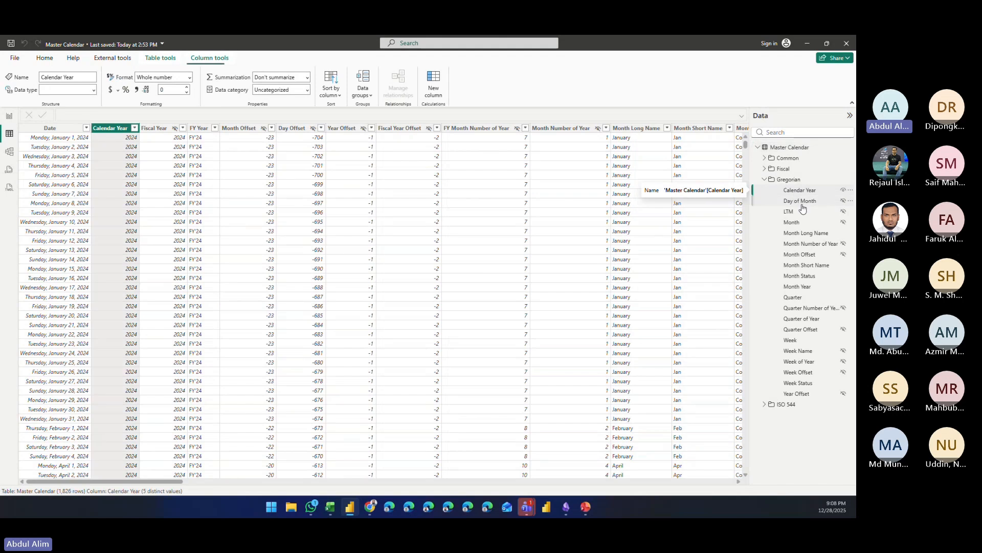
click(801, 221)
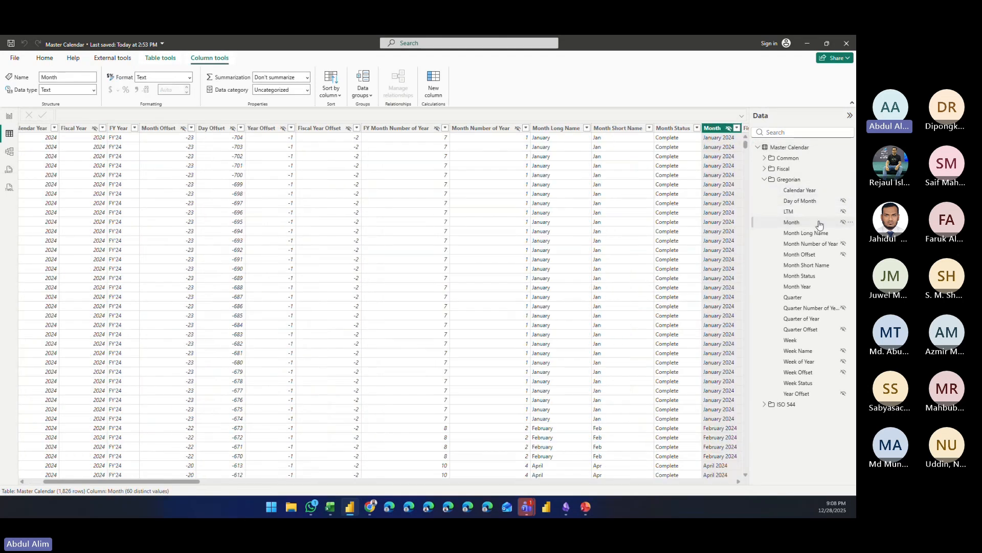
click(331, 88)
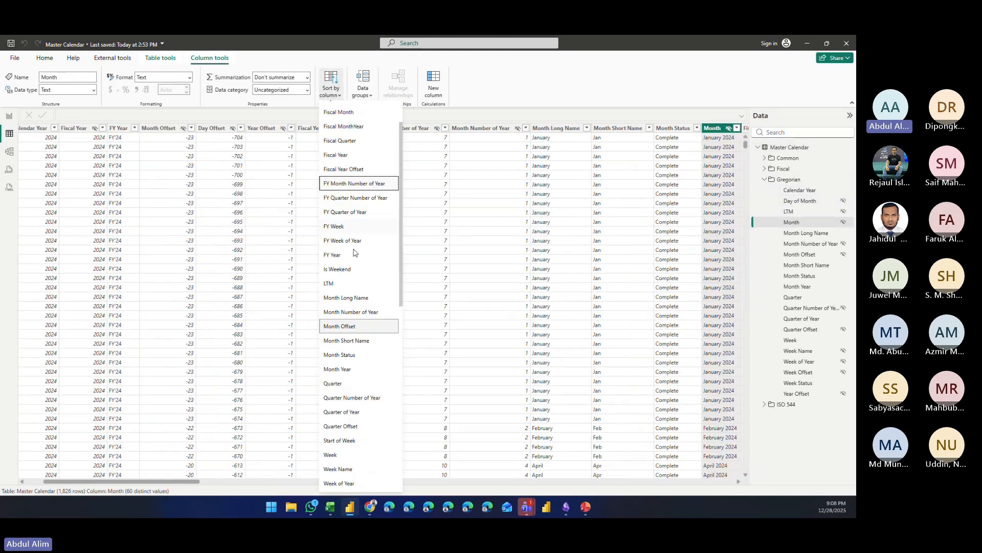
scroll(358, 276, down, 5)
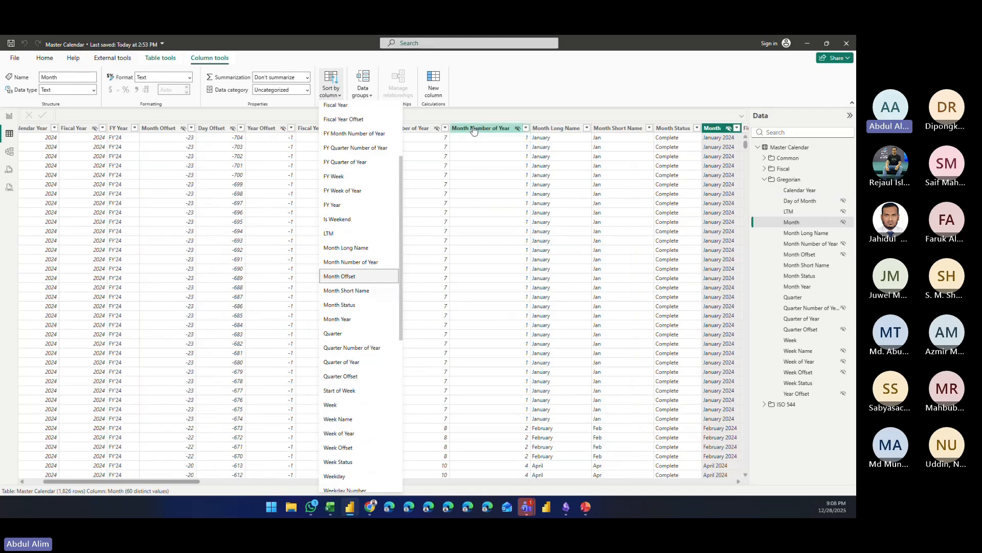
click(499, 118)
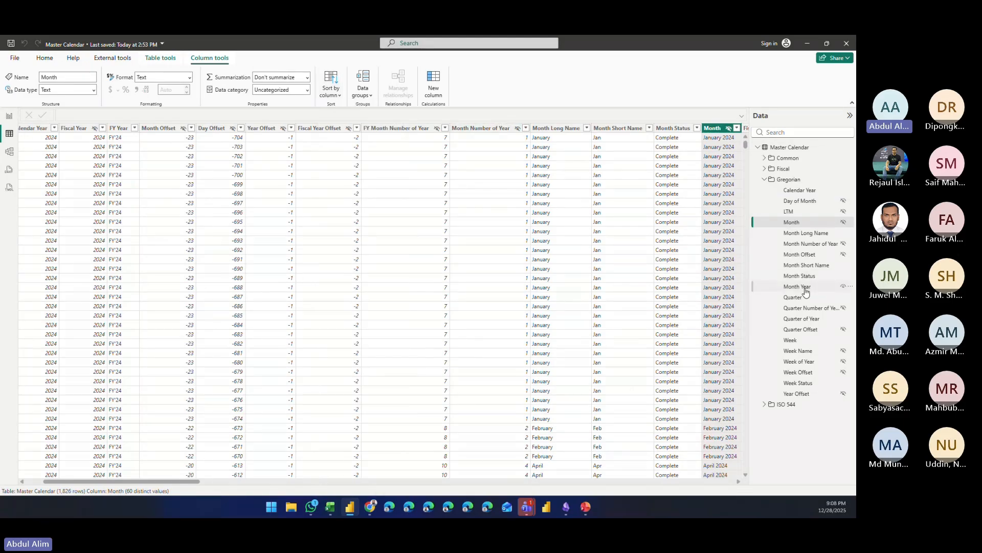
click(765, 180)
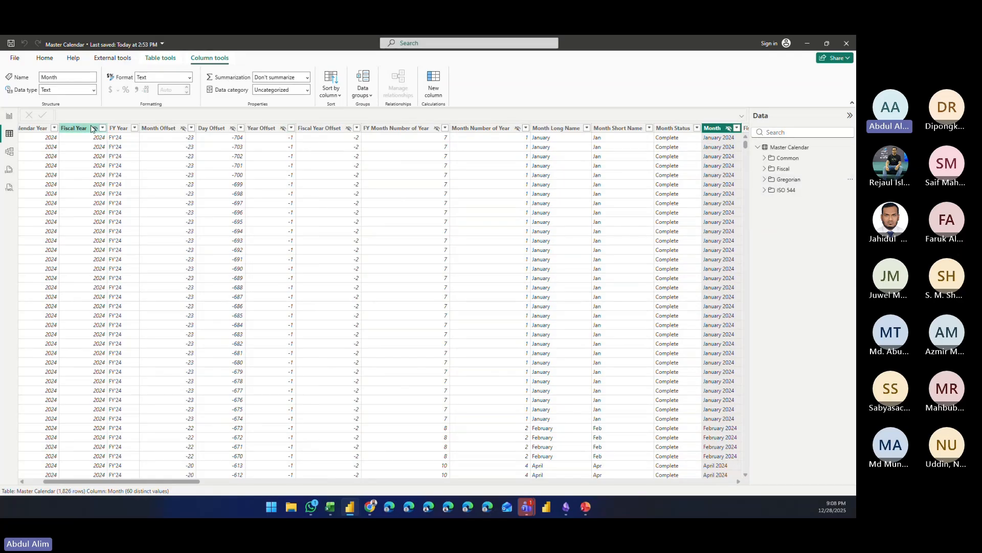
Step: Return to the report view, widen the Data pane and examine the fields in the Master Calendar's Common and Fiscal folders
click(9, 117)
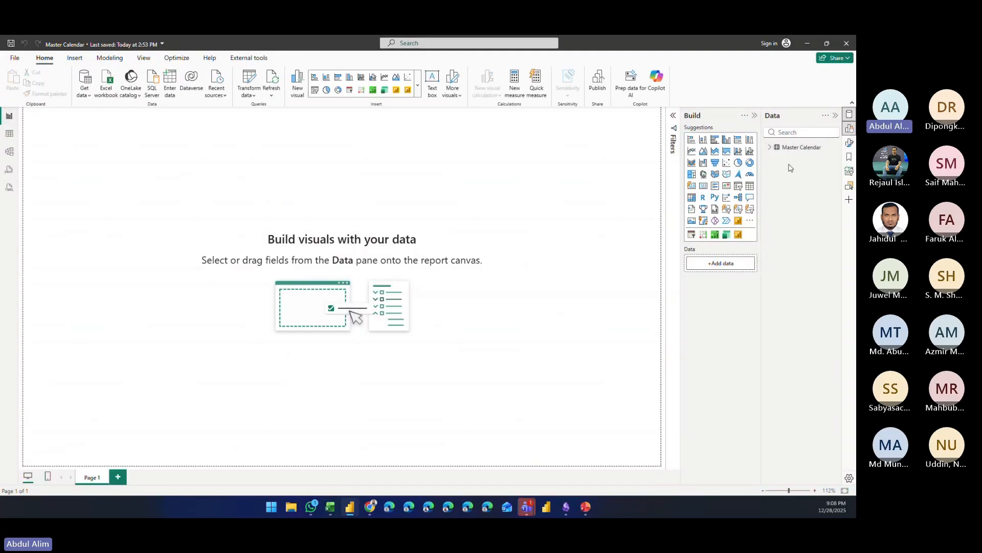
click(770, 148)
click(777, 159)
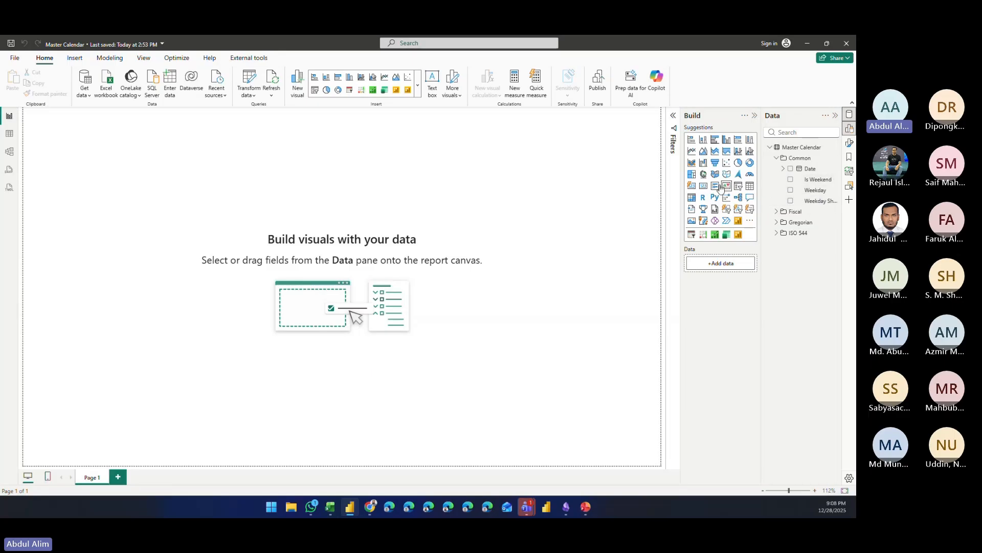
click(777, 211)
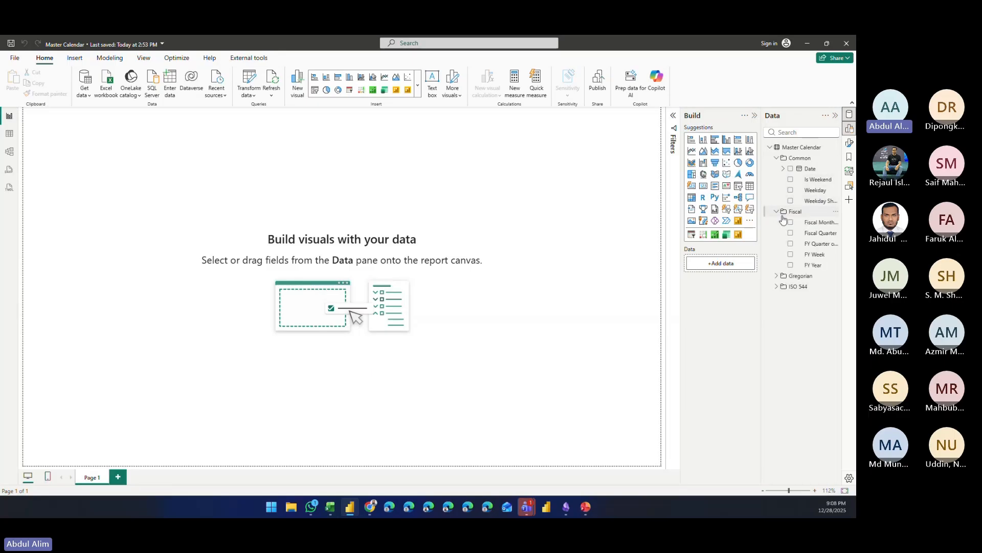
drag(764, 246, 735, 248)
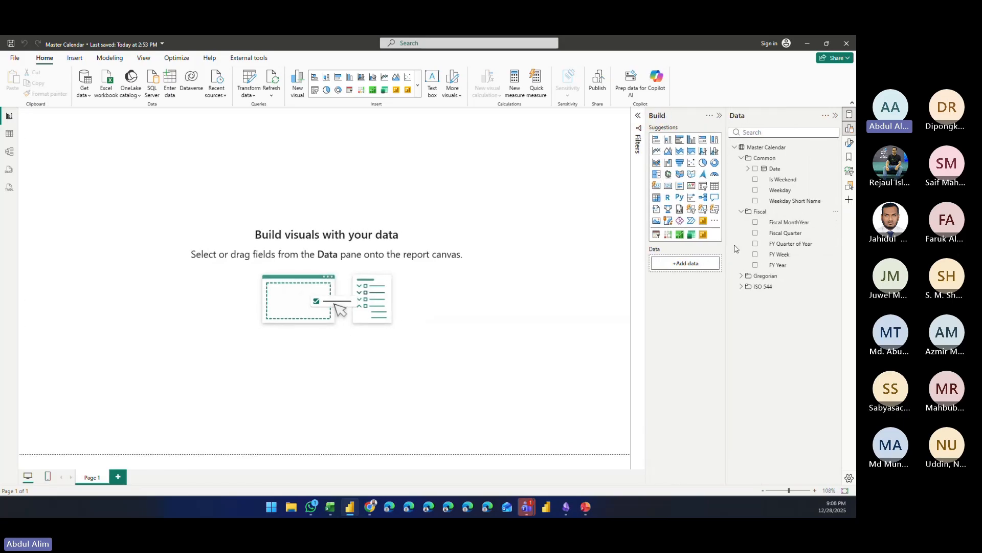
Step: Examine the Gregorian and ISO 544 folders' fields in the report view and collapse the Master Calendar with all its folders
click(742, 277)
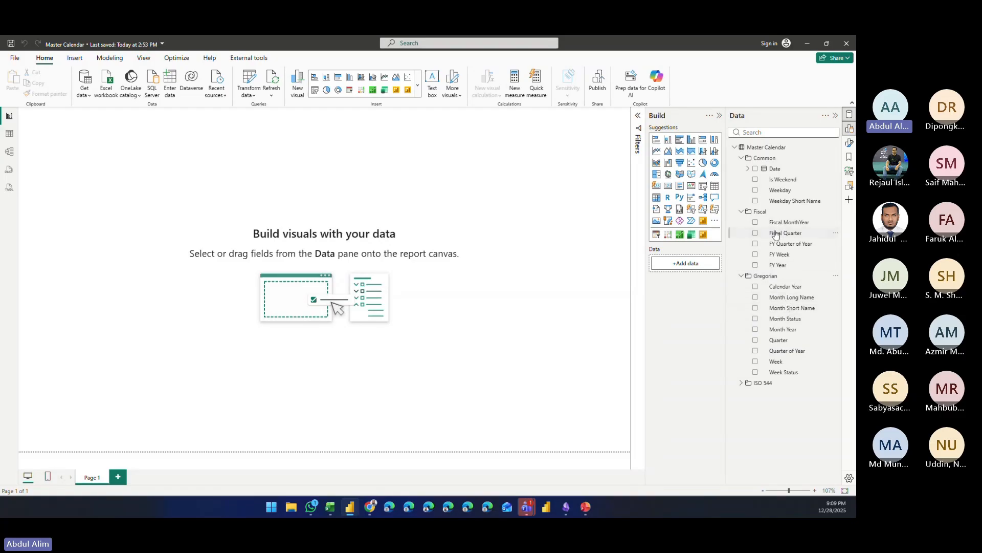
click(745, 278)
click(741, 287)
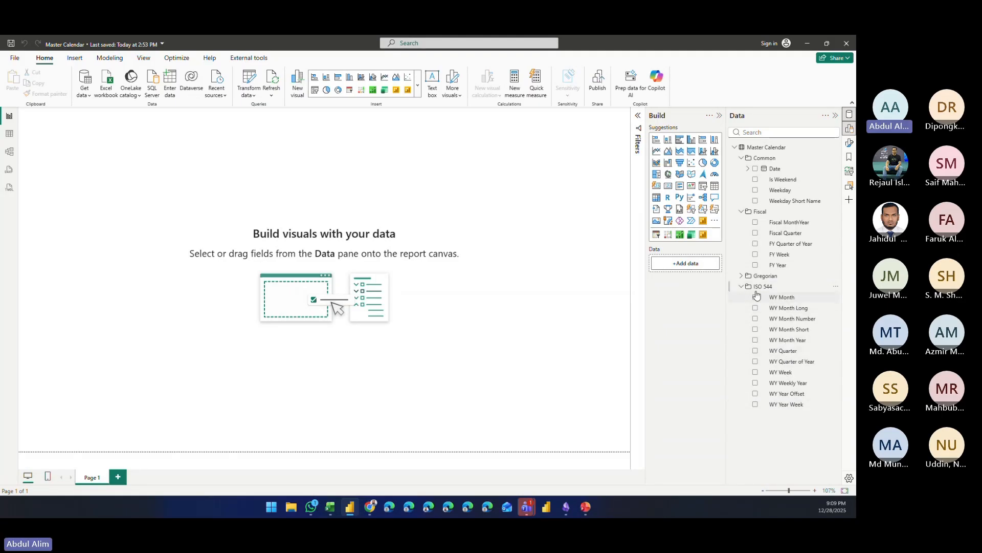
click(741, 287)
click(741, 211)
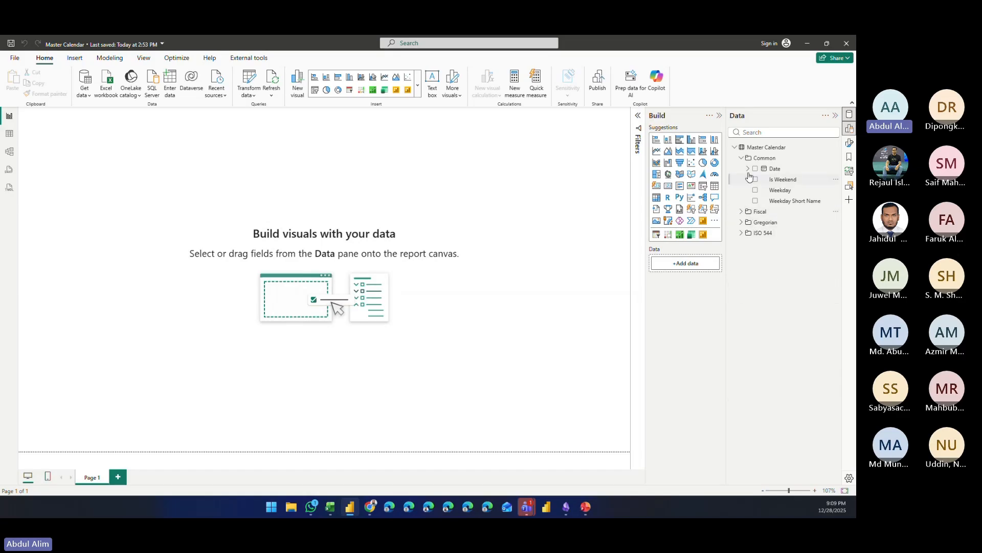
click(742, 159)
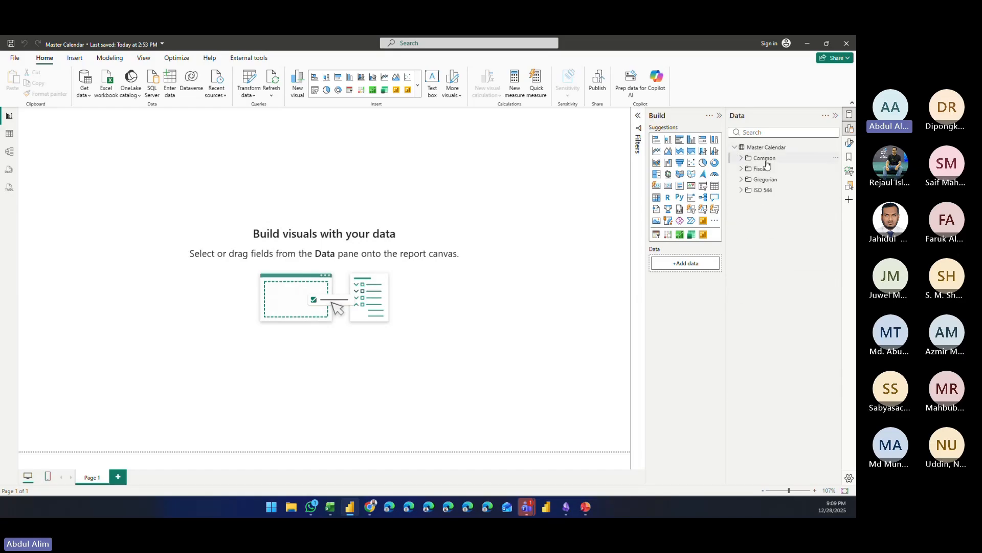
click(735, 148)
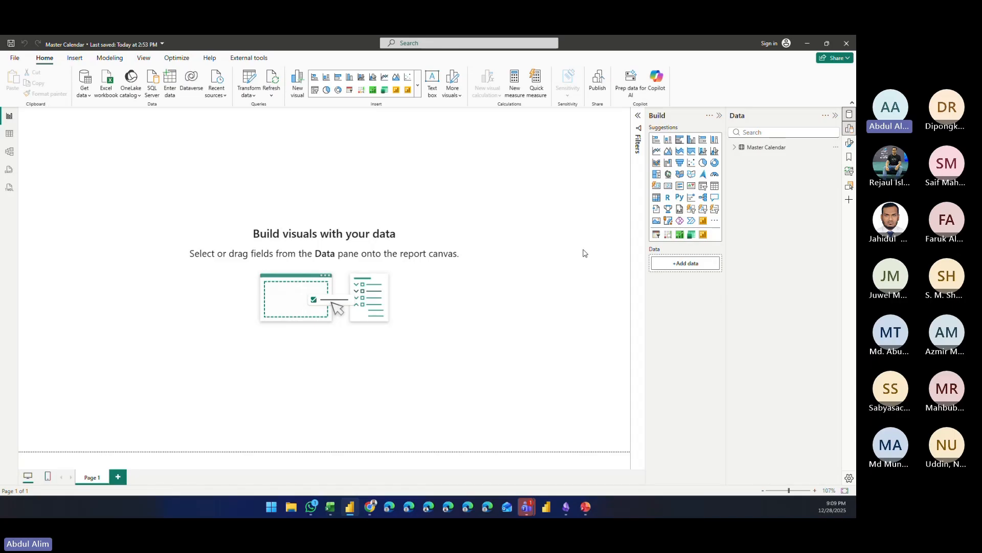
Step: Start a new calendar named xyz for Master Calendar, assigning Calendar Year as the primary column of the Year category
right_click(749, 148)
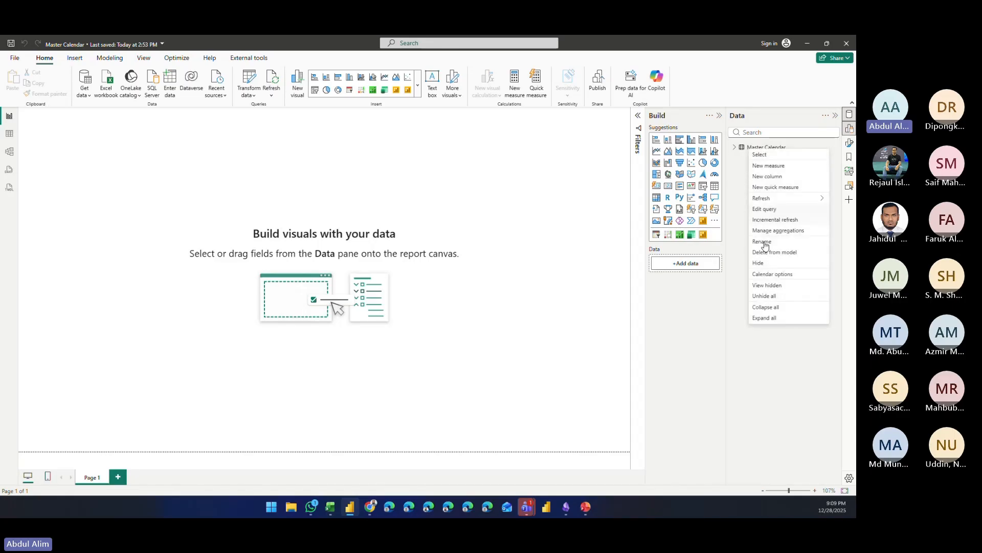
click(770, 274)
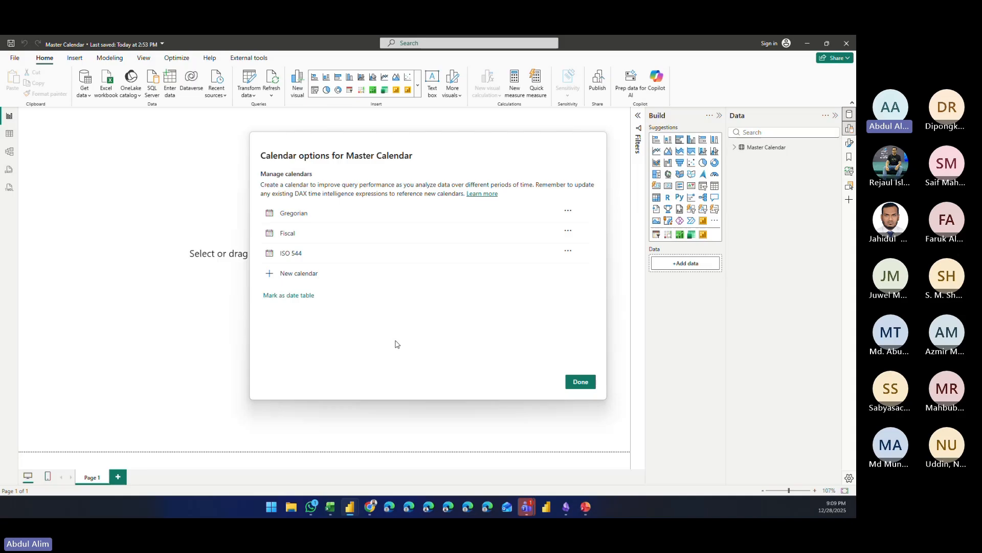
click(297, 275)
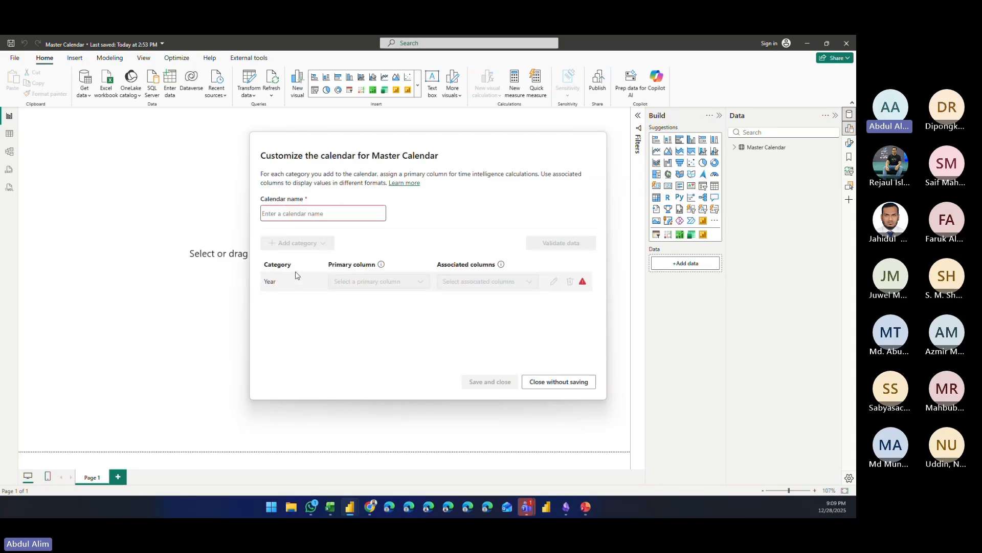
click(299, 213)
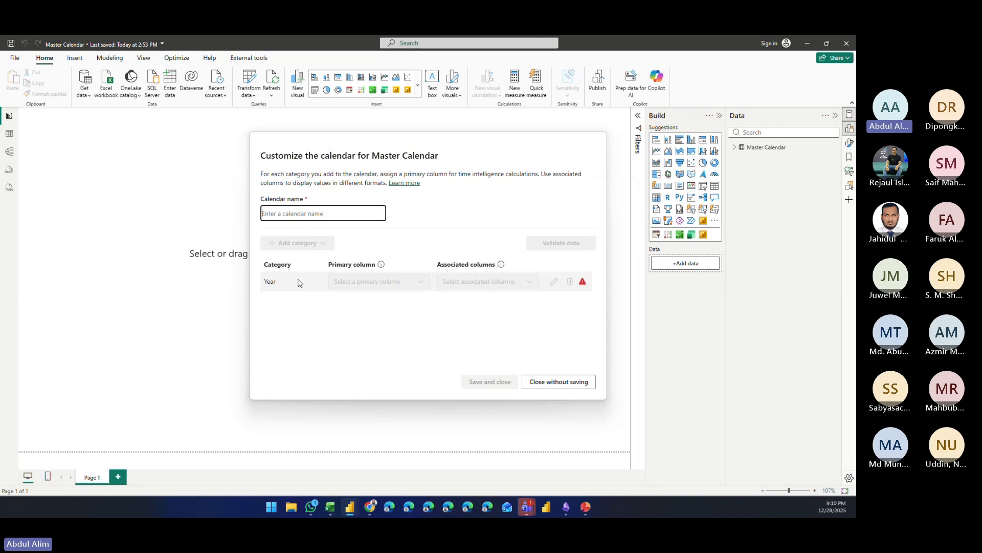
click(322, 217)
text(x)
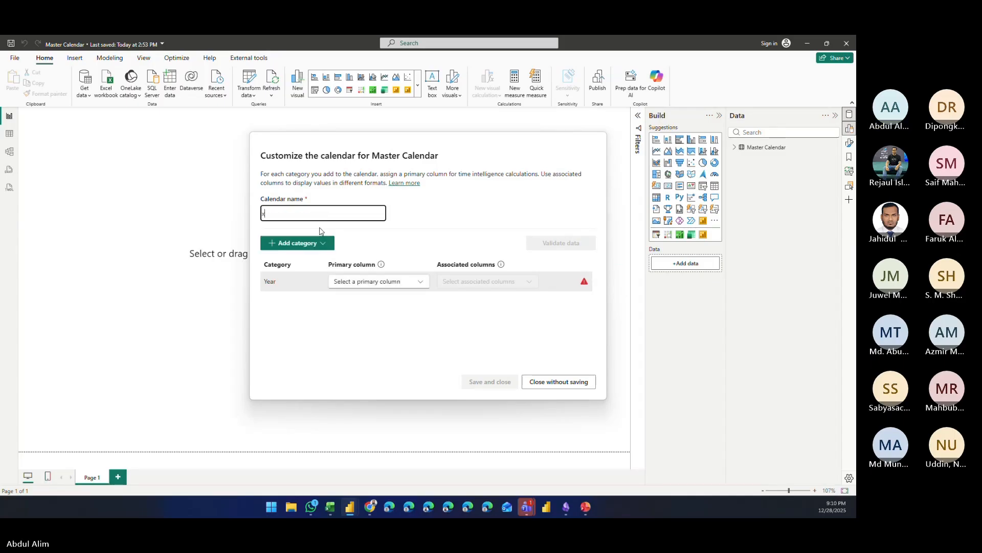
text(yz)
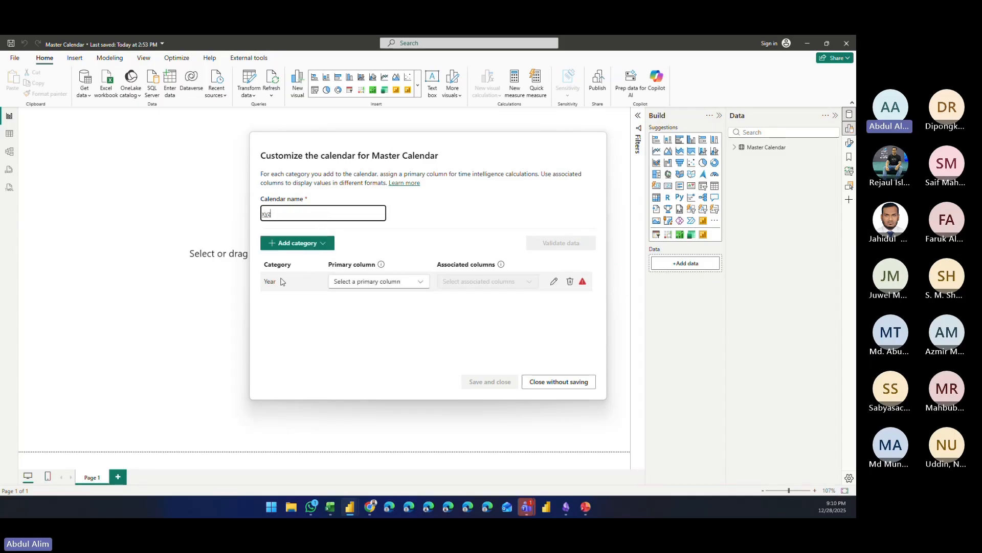
click(377, 281)
click(378, 154)
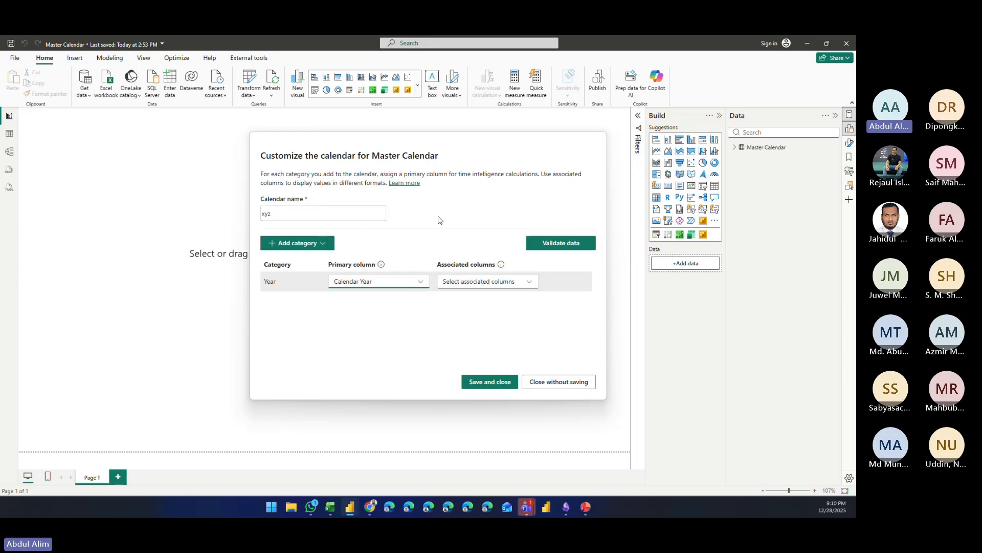
Step: Add a Quarter category to the xyz calendar with LTM as its primary column
click(302, 244)
scroll(305, 297, down, 5)
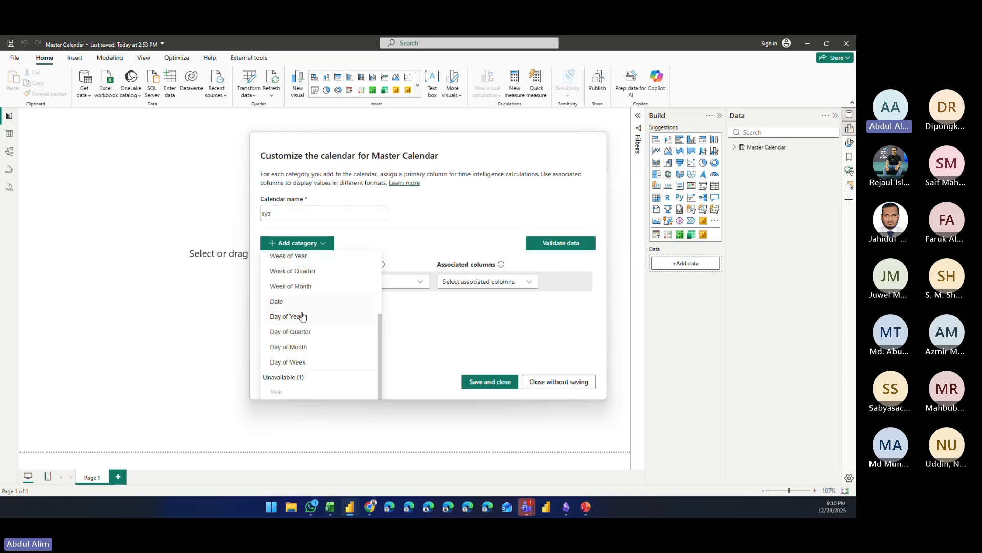
scroll(302, 316, up, 5)
click(279, 279)
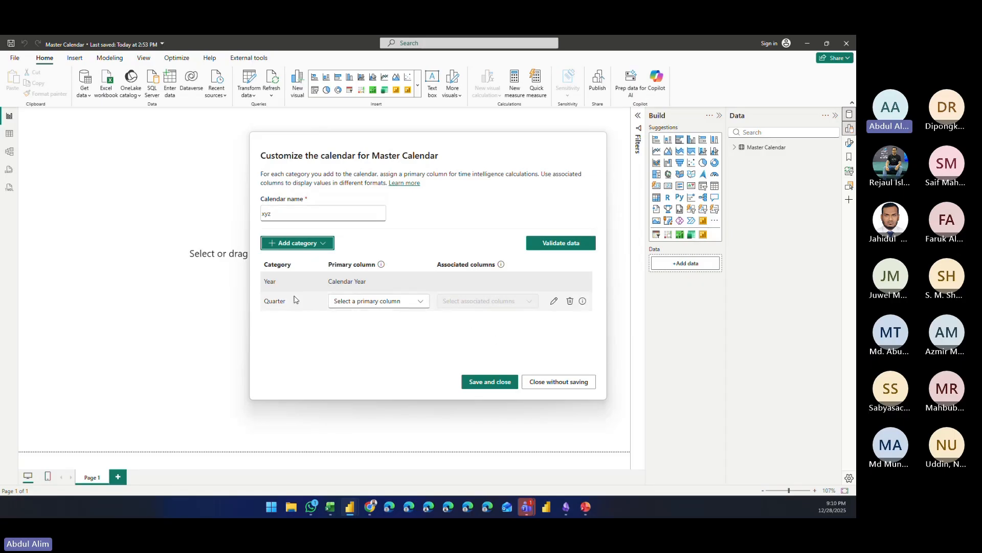
click(379, 304)
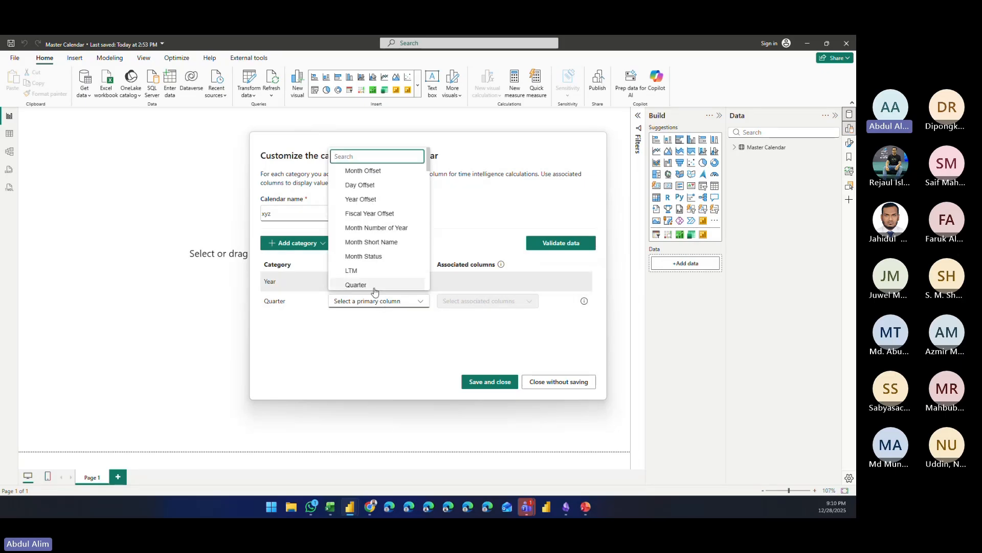
click(357, 272)
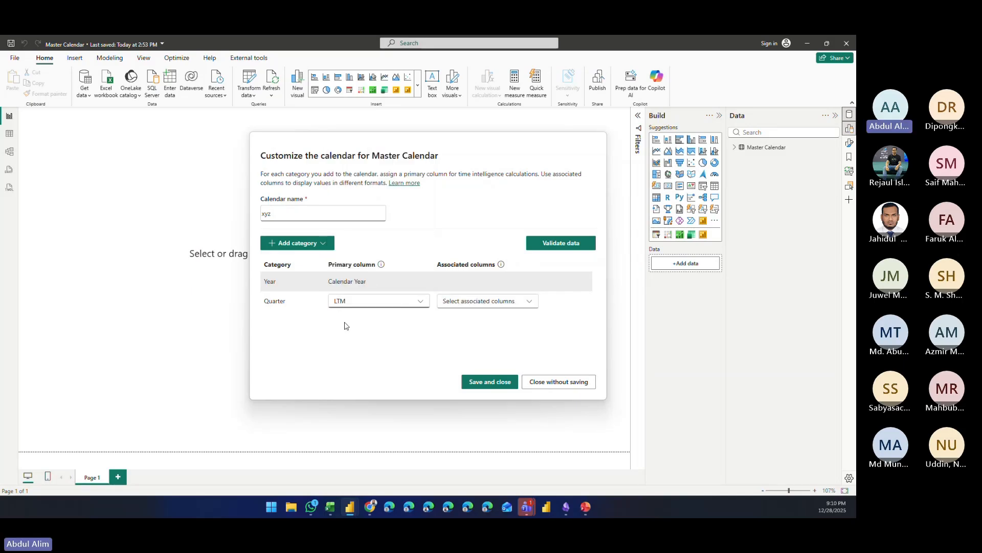
Step: Validate the xyz calendar's data, read the Quarter category's validation message, and close the calendar without saving
click(555, 247)
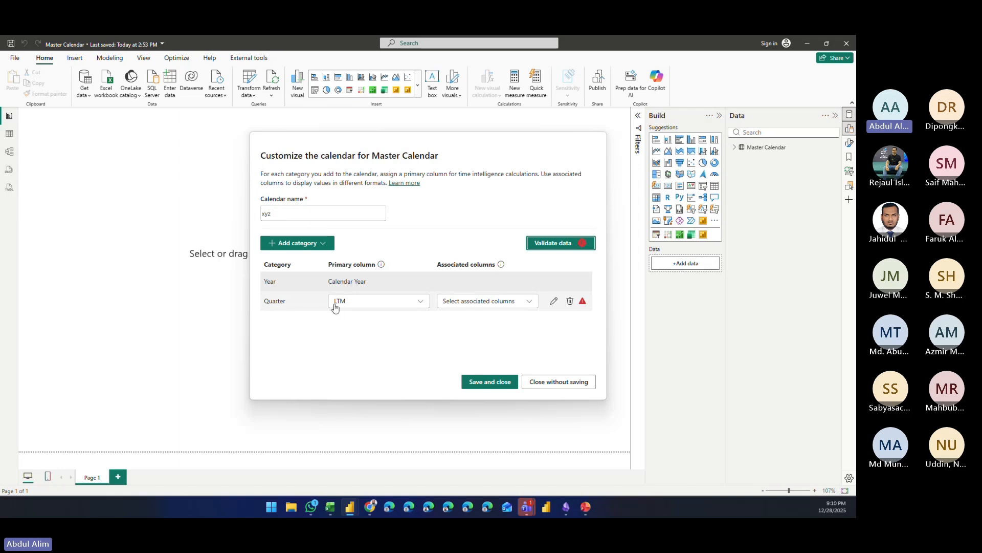
mouse_move(586, 306)
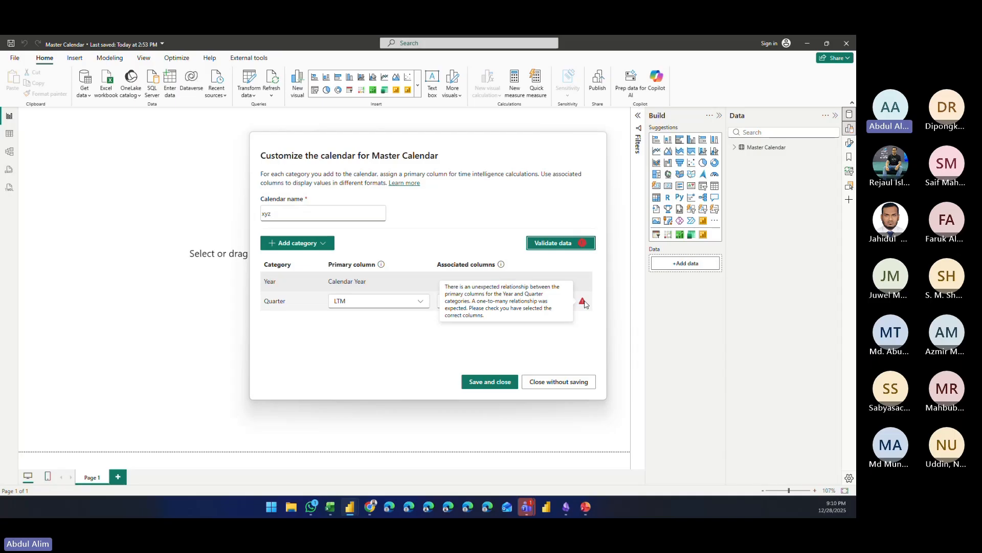
click(410, 339)
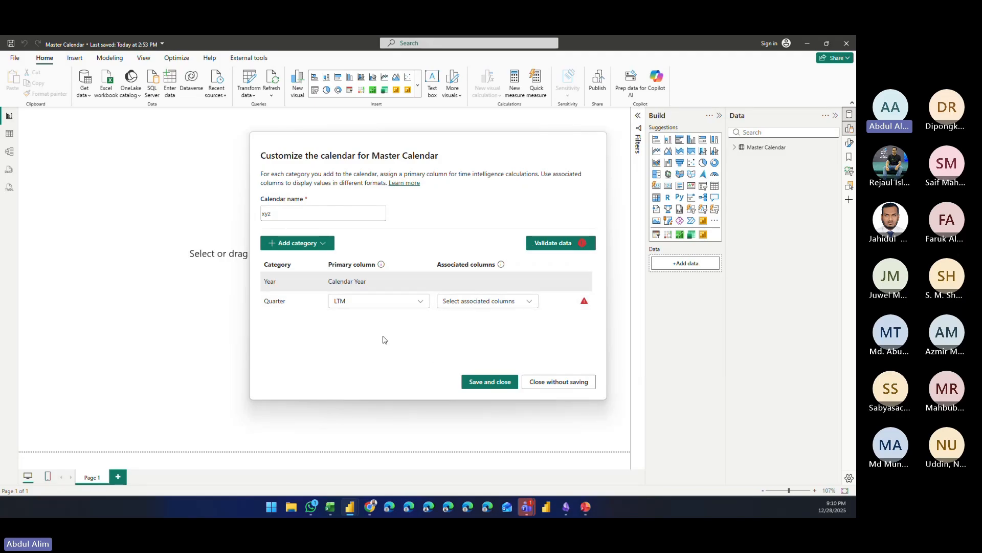
click(549, 384)
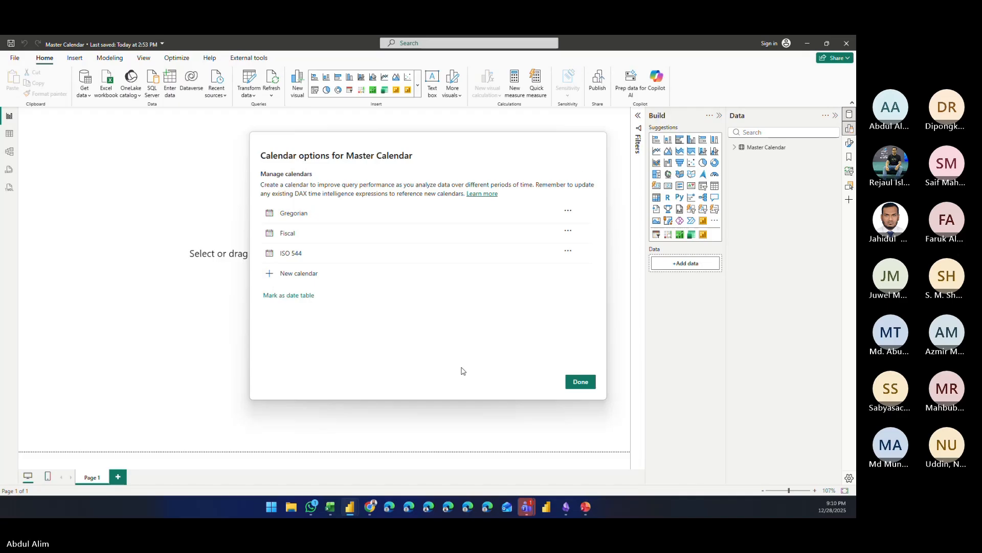
Step: Close the calendar options of the Master Calendar table and return to the empty report page
click(576, 382)
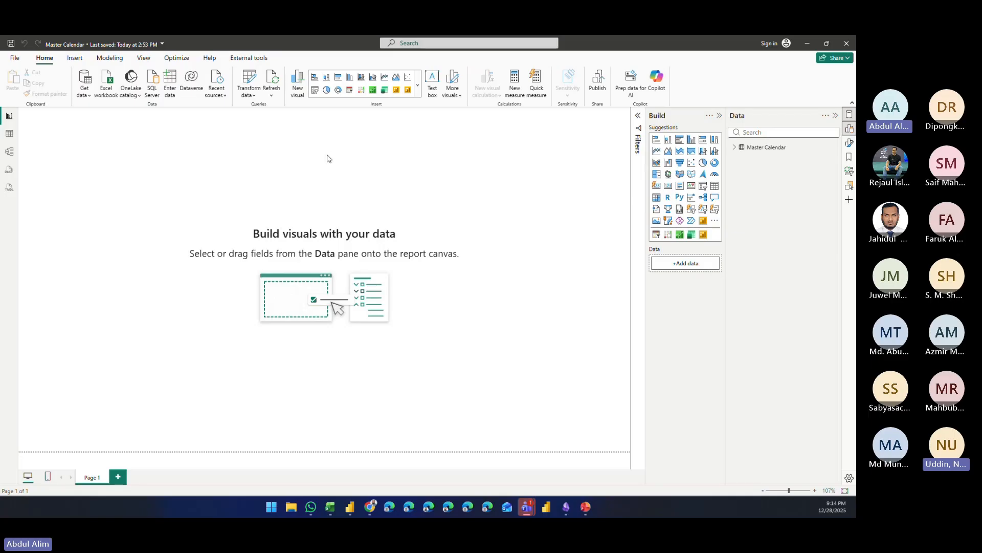
right_click(766, 152)
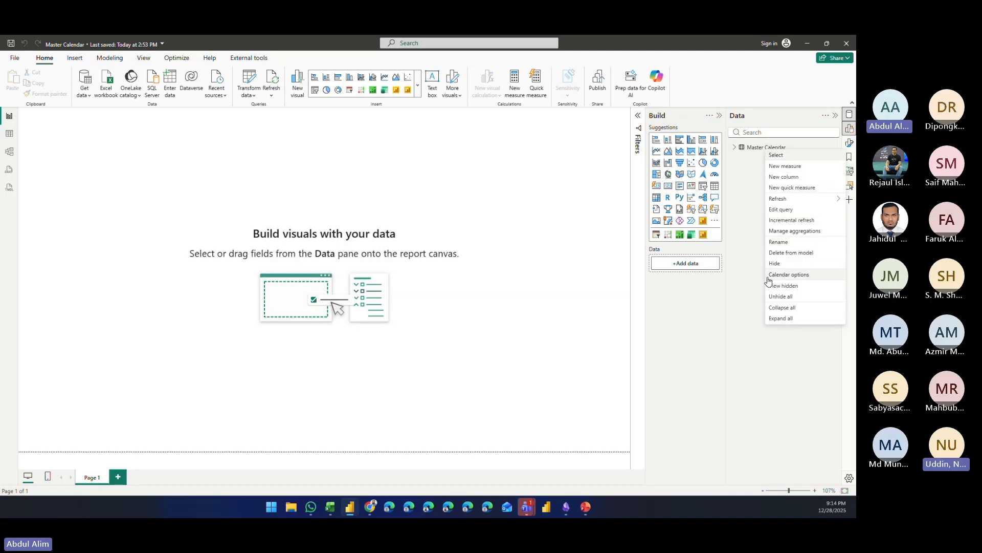
click(491, 257)
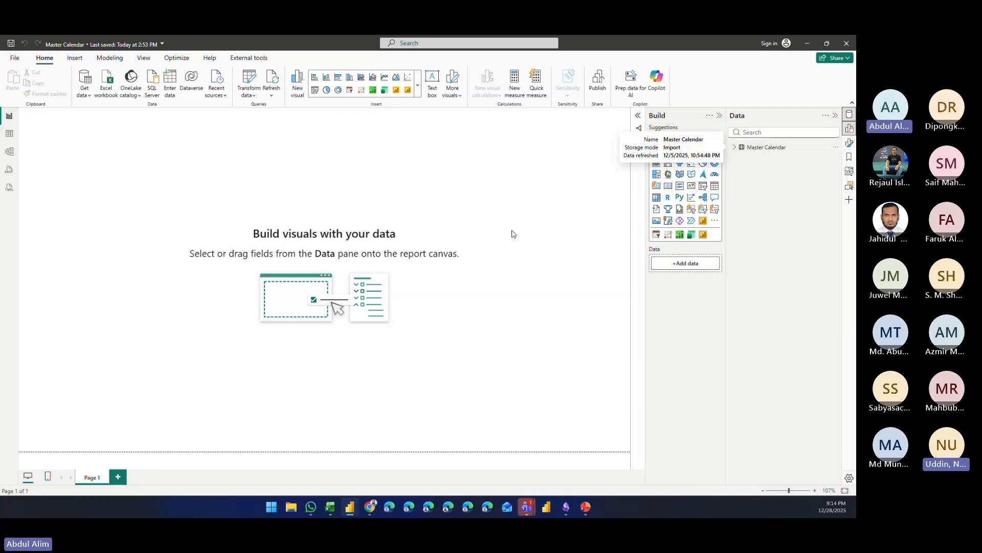
Step: Open the TMDL view and look over the beginning of Script 5 for the Master Calendar table
click(10, 189)
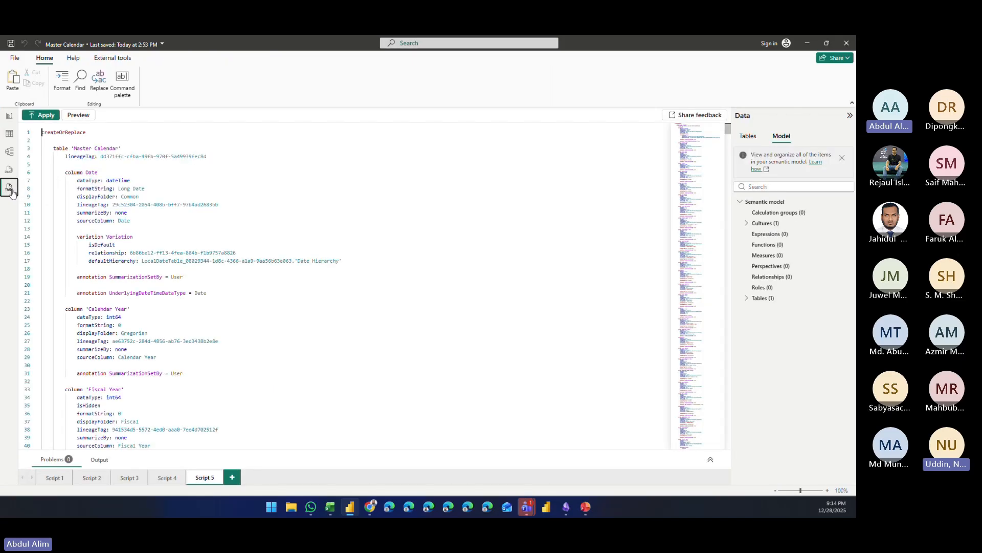
scroll(256, 309, down, 2)
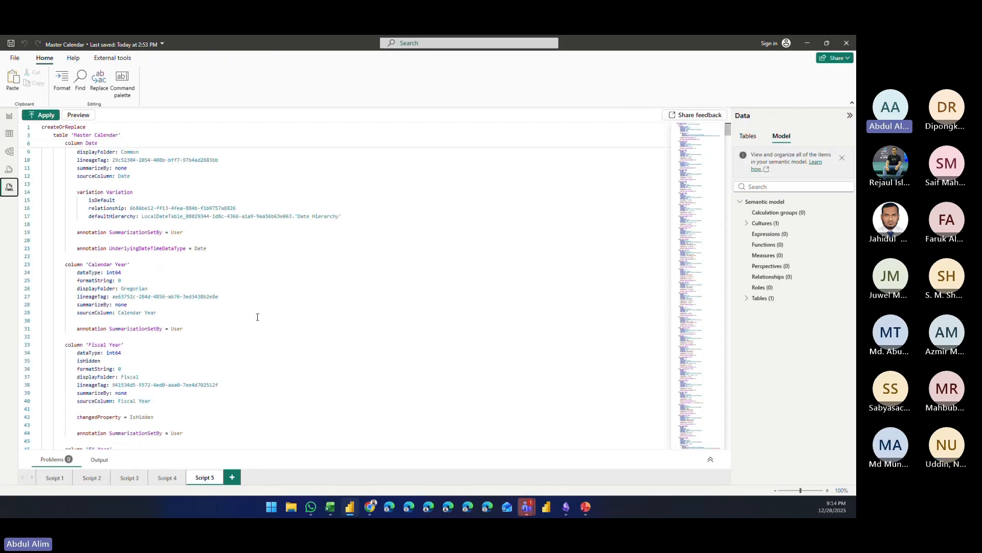
scroll(257, 317, up, 2)
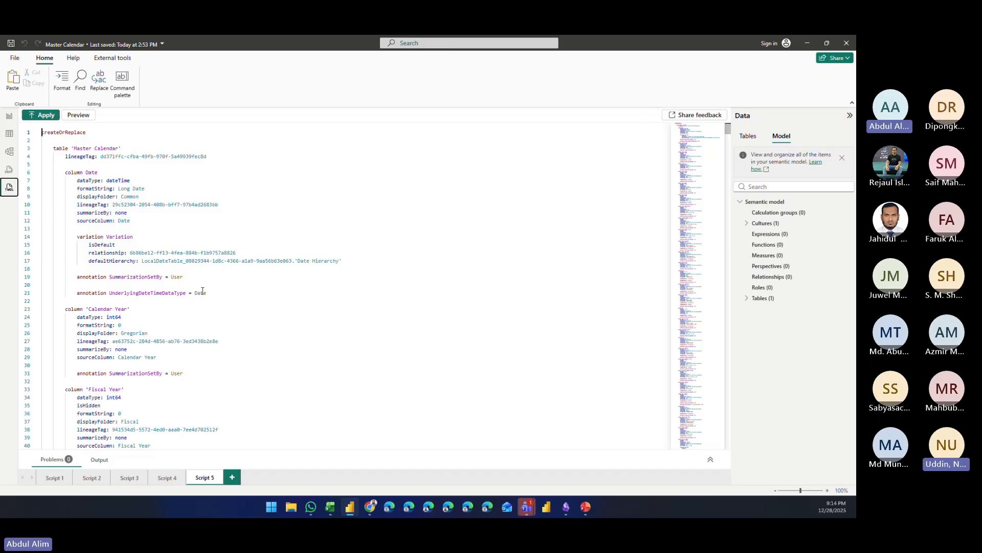
scroll(204, 291, down, 2)
scroll(205, 292, up, 2)
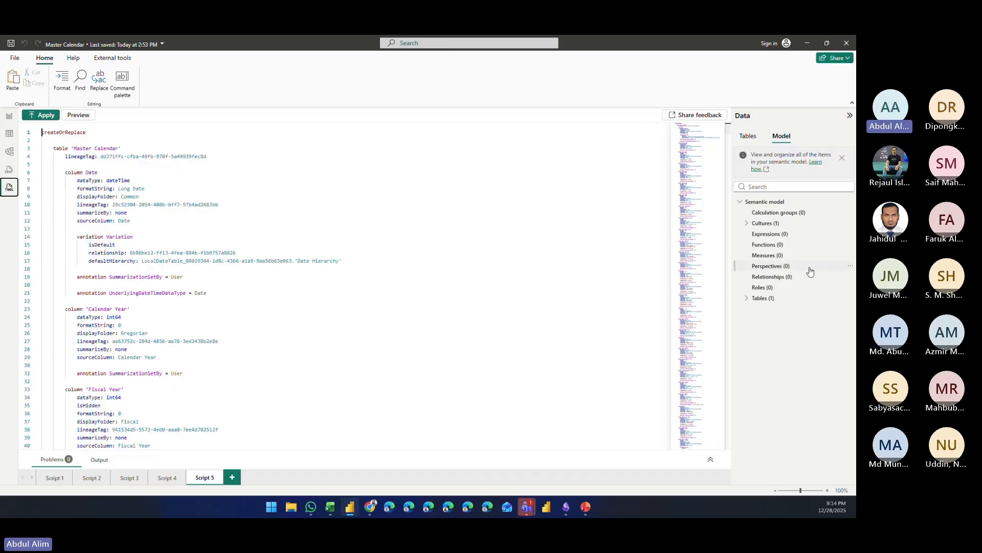
Step: Select the Master Calendar table in the semantic model and read through the column definitions in Script 5
click(764, 302)
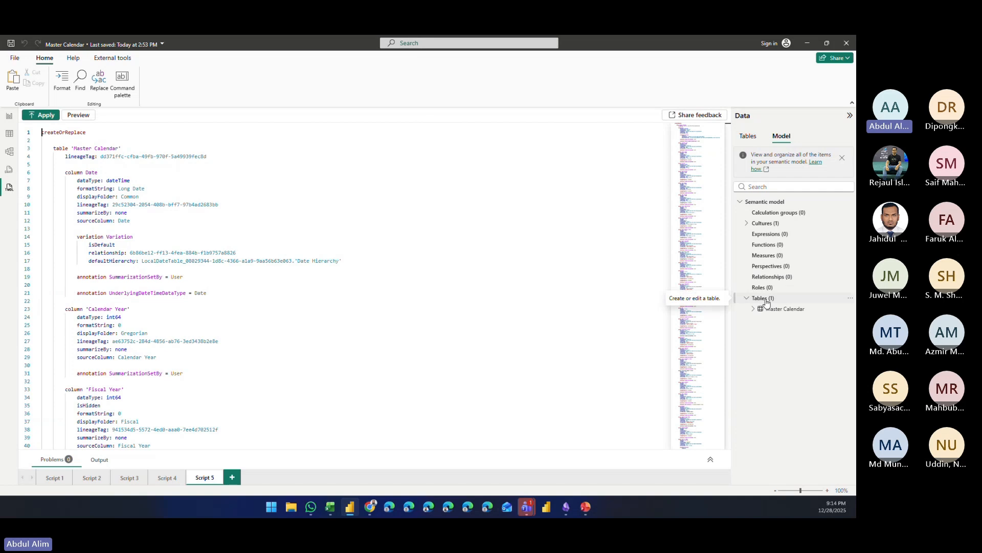
click(791, 311)
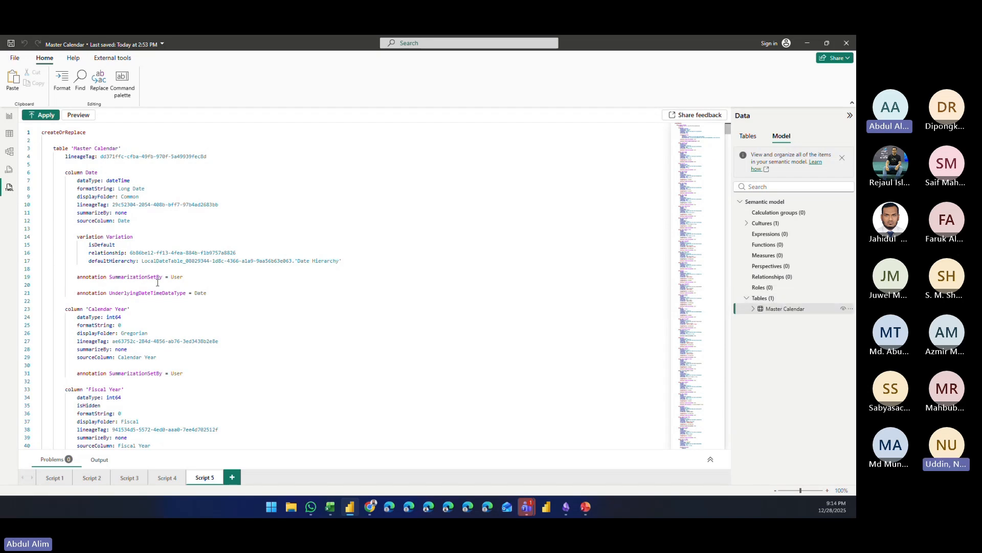
scroll(163, 284, down, 15)
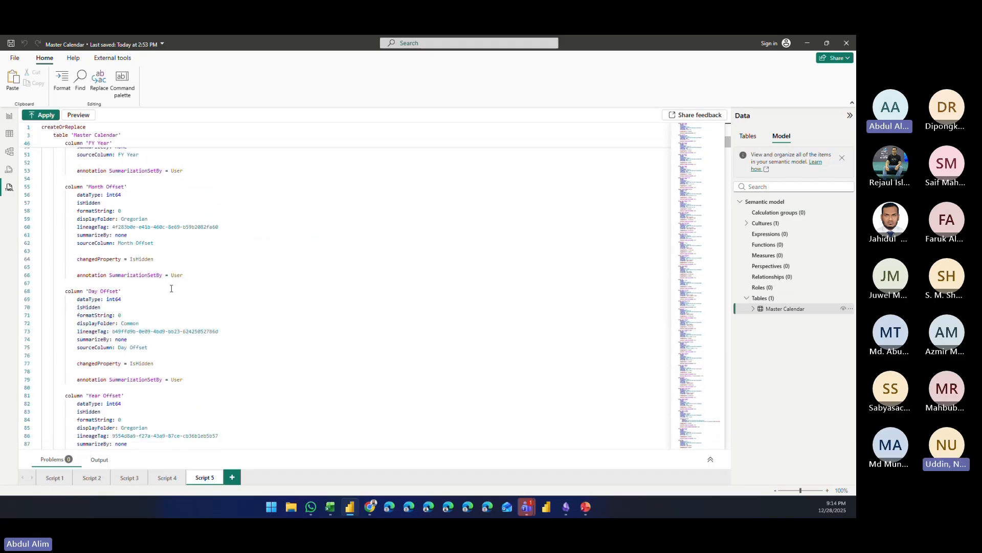
scroll(171, 288, down, 20)
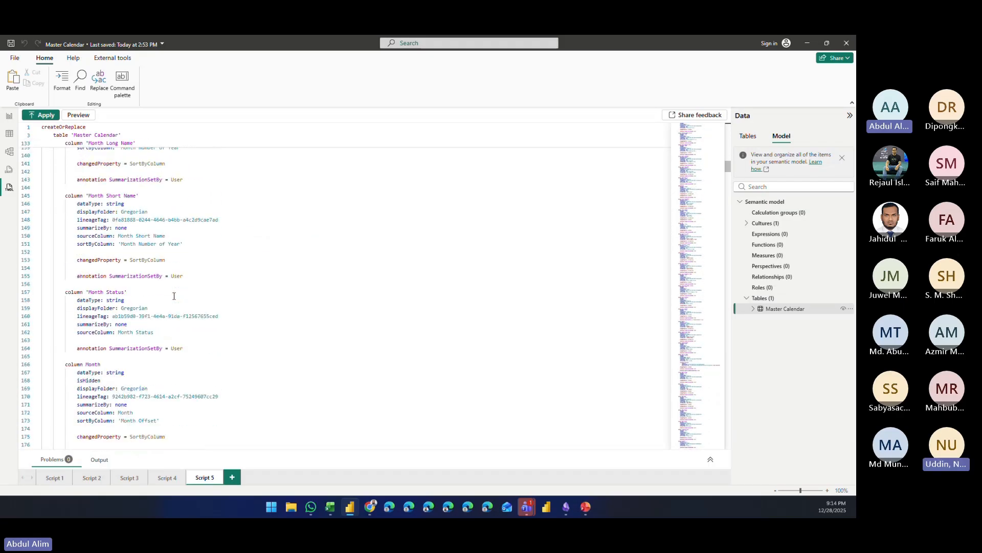
scroll(174, 296, down, 7)
scroll(174, 296, down, 5)
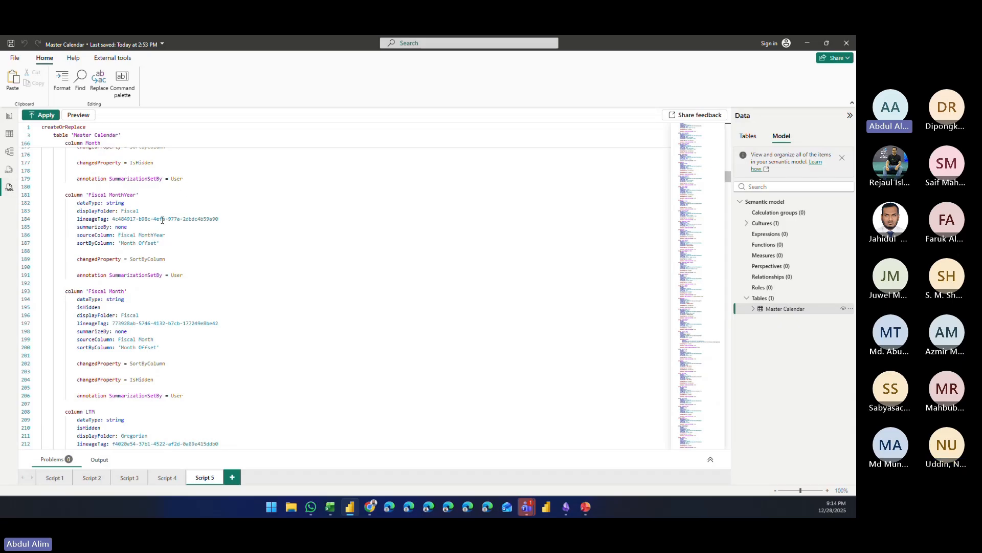
Step: Return to the report view and check which calendars are defined in the Master Calendar table's calendar options
click(9, 115)
right_click(788, 148)
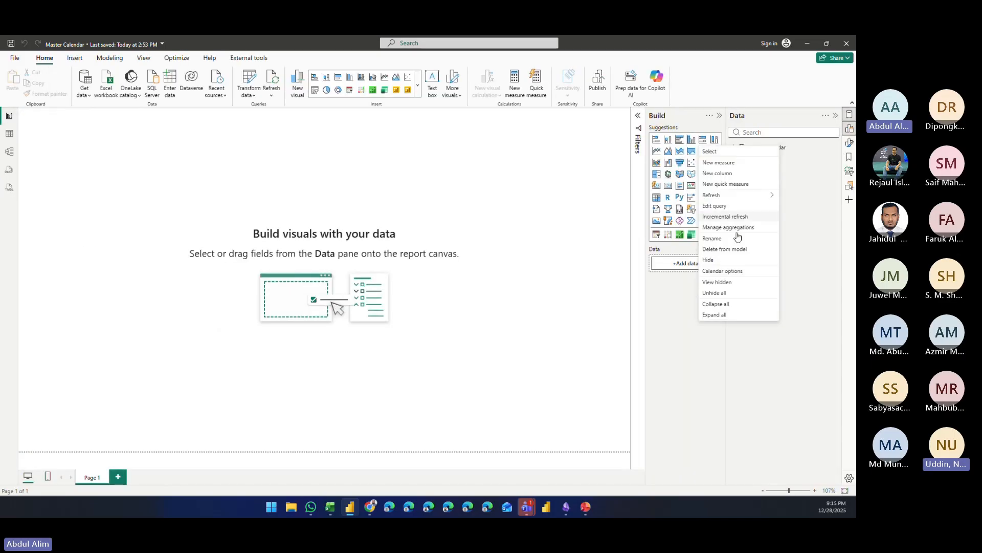
click(722, 271)
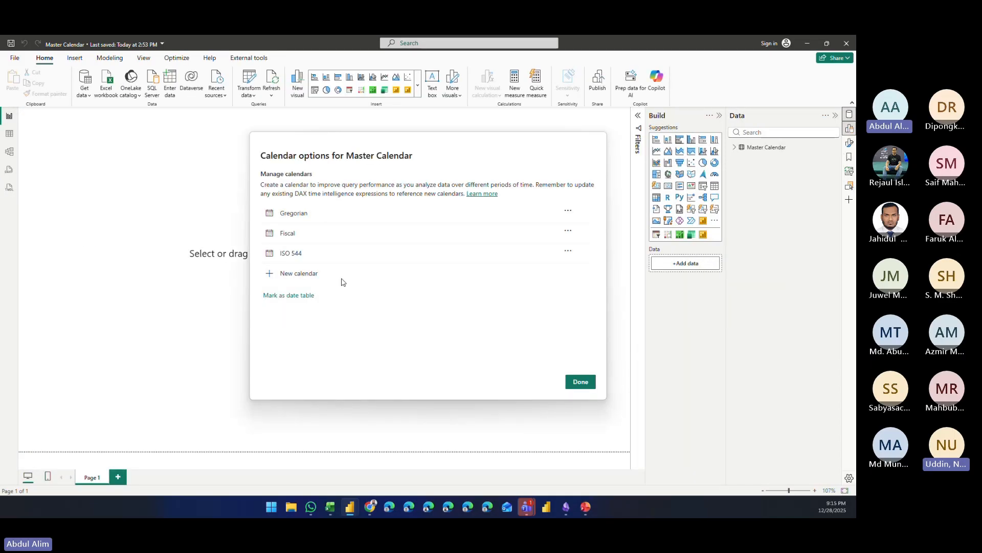
click(579, 383)
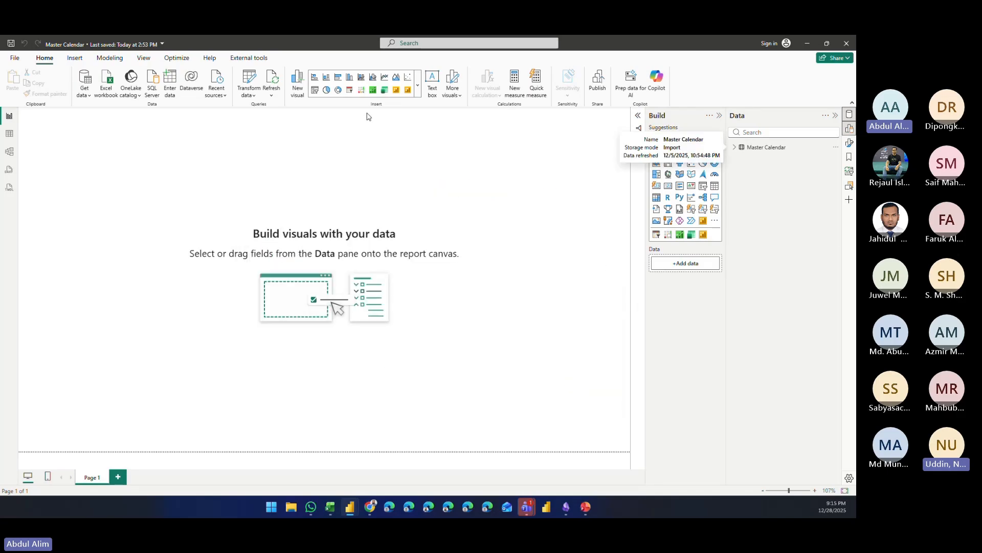
Step: Go back to the TMDL script and review the month and offset column definitions
click(8, 193)
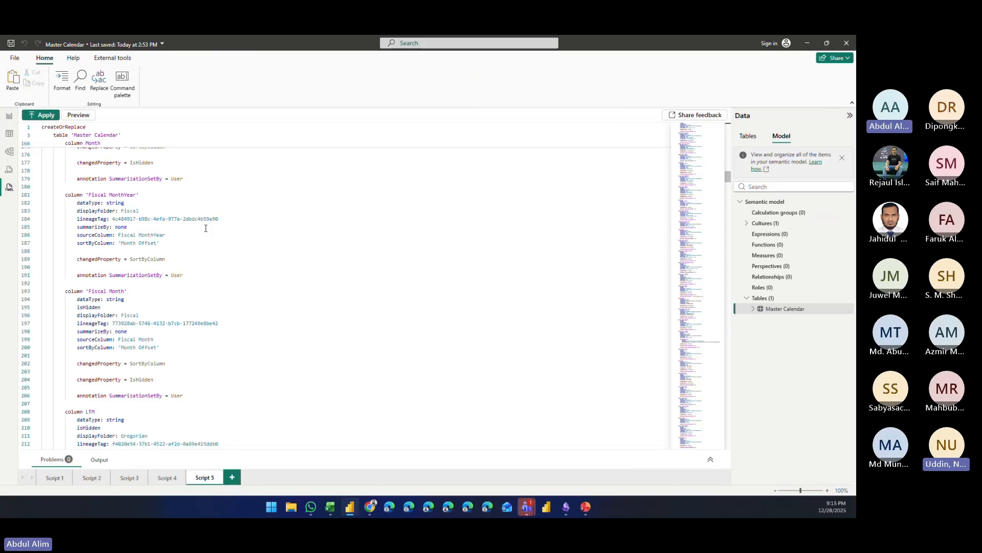
scroll(261, 279, down, 10)
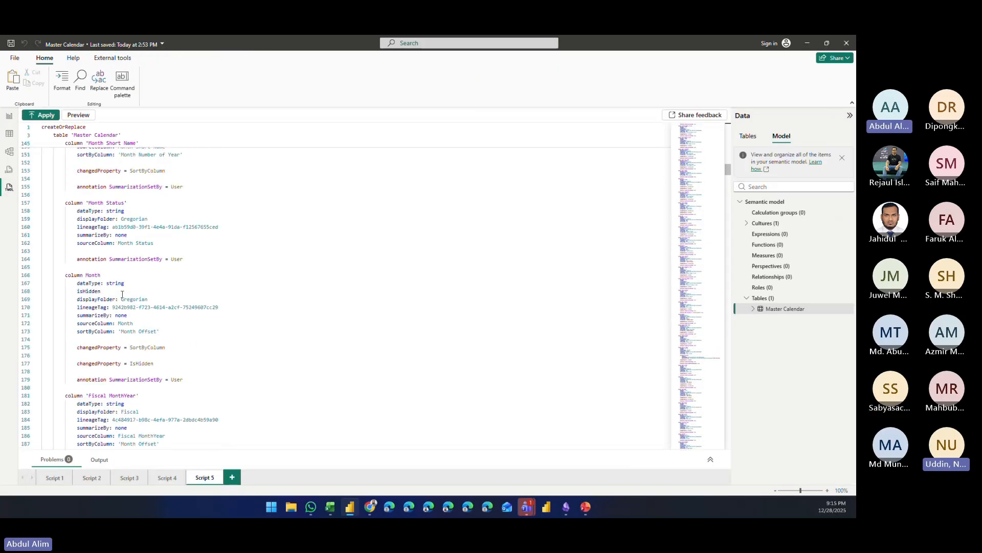
scroll(176, 289, up, 5)
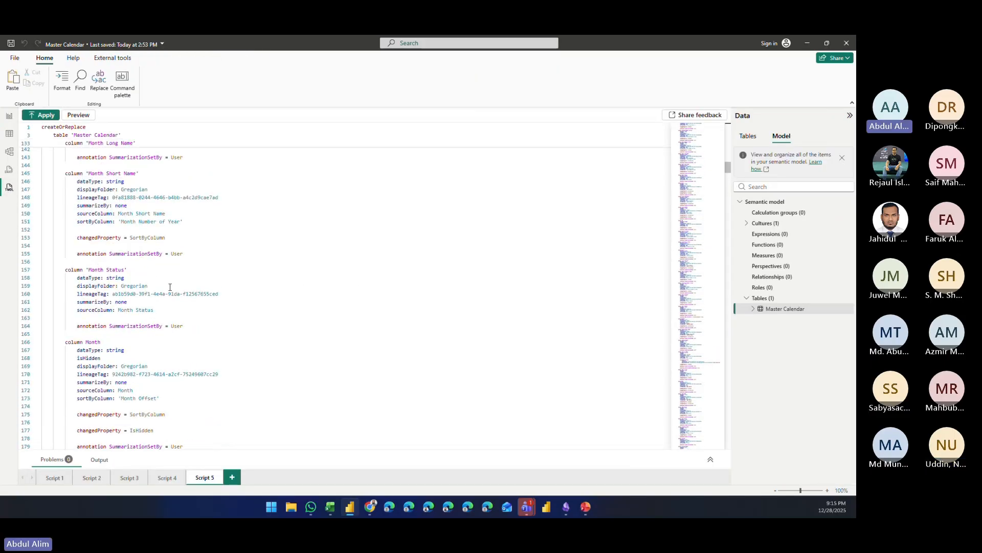
scroll(175, 289, up, 7)
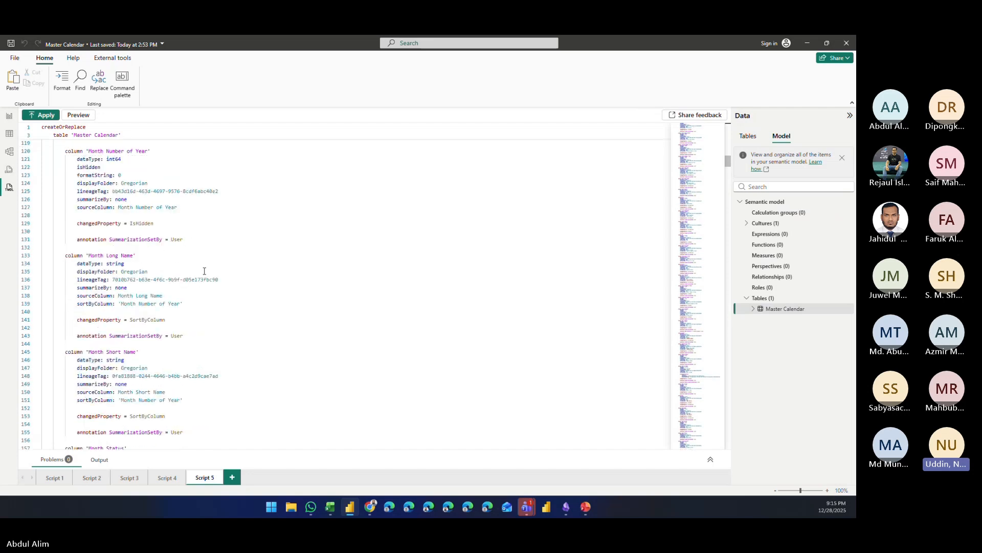
scroll(186, 255, up, 17)
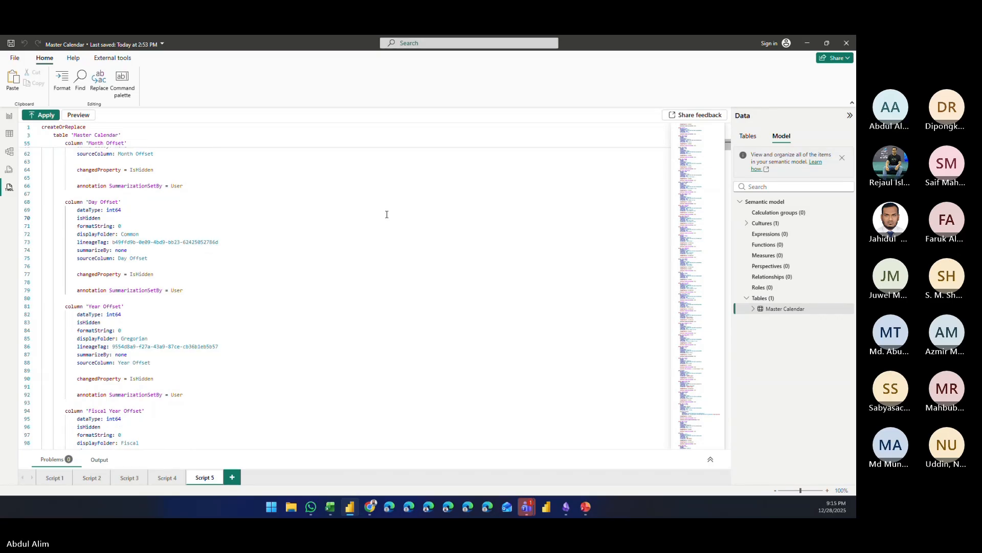
Step: Search the TMDL script for "month" and go through the matches up to the Fiscal MonthYear column
click(448, 215)
key(ctrl+f)
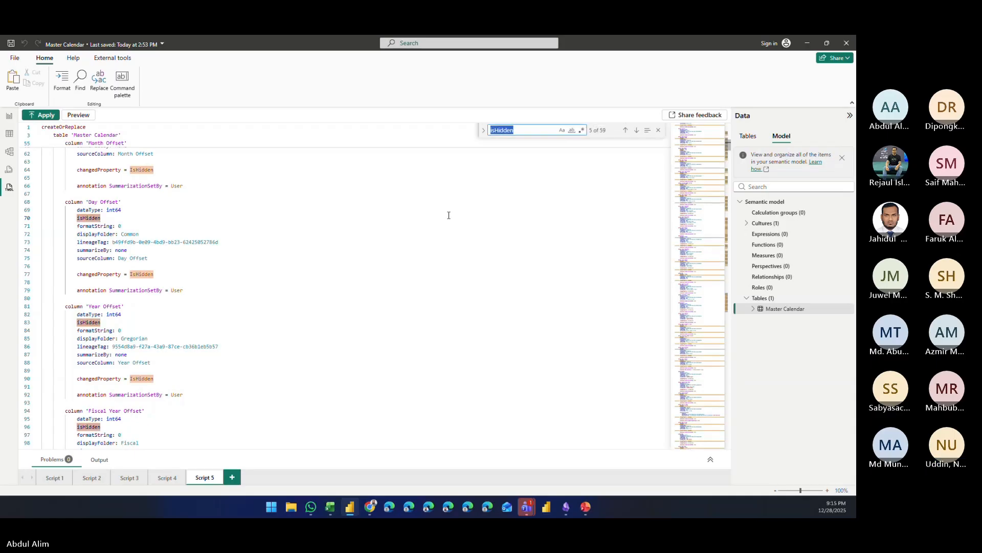
text(month)
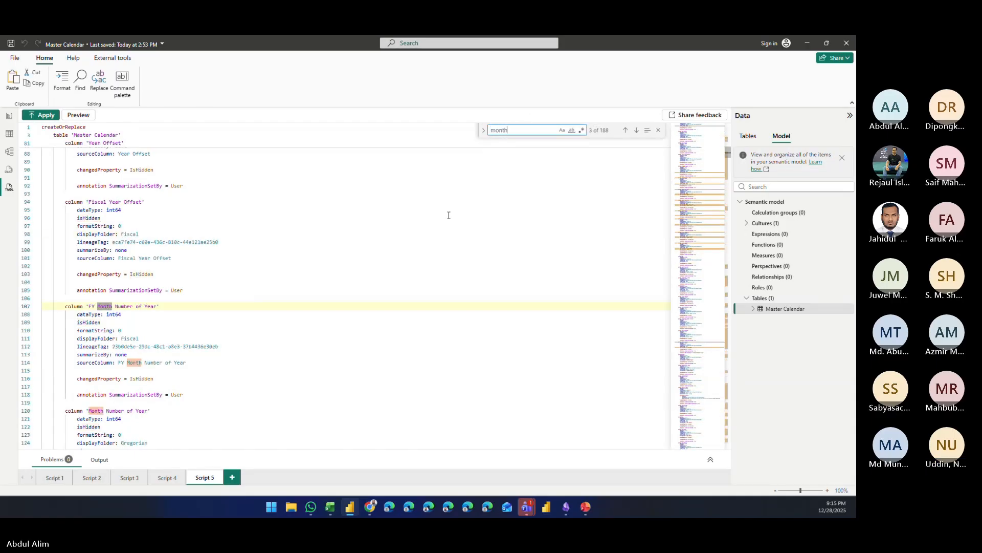
key(Return)
key(Return)
key(Return)
key(Return)
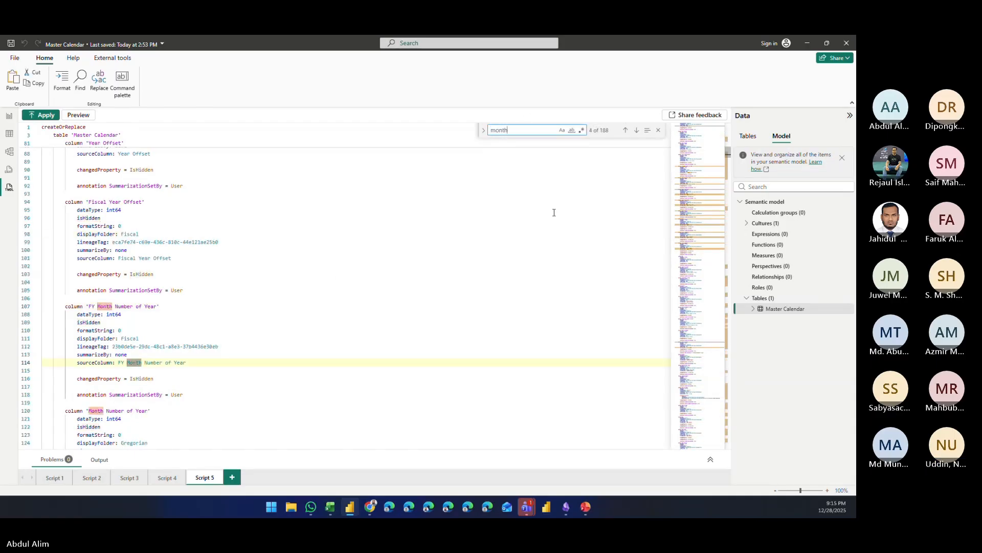
key(Return)
key(Return)
key(Return)
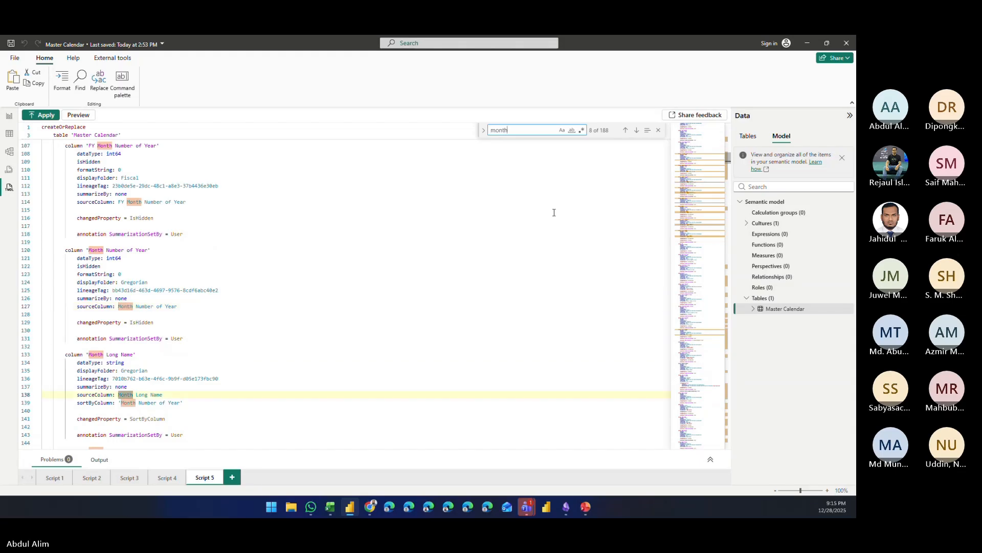
key(Return)
key(Return)
key(Return)
key(Return)
key(Return)
key(Return)
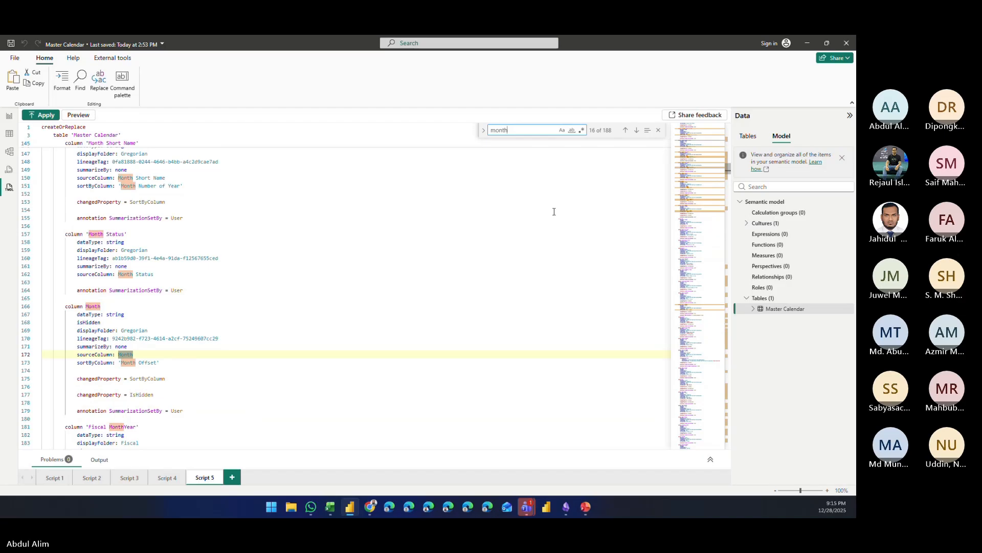
key(Return)
key(Return)
key(Return)
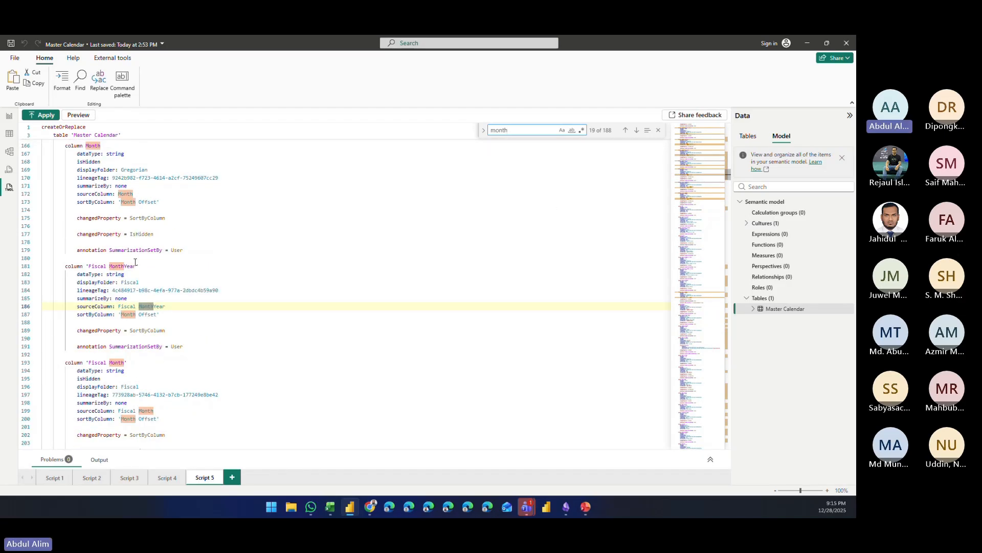
Step: Examine the Fiscal MonthYear column's display folder, lineage tag, summarization, source column, sort-by column, changed property and annotation
click(97, 282)
double_click(129, 282)
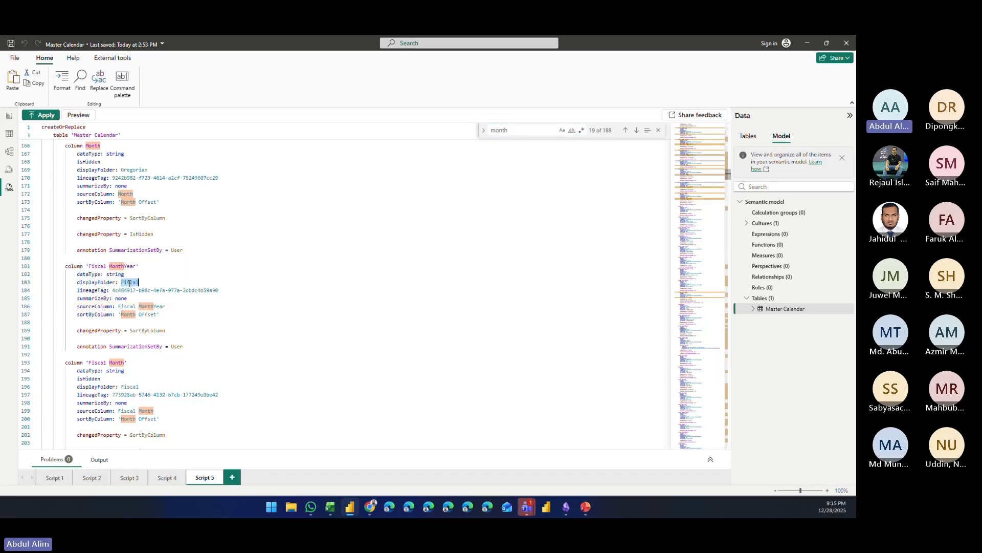
click(88, 290)
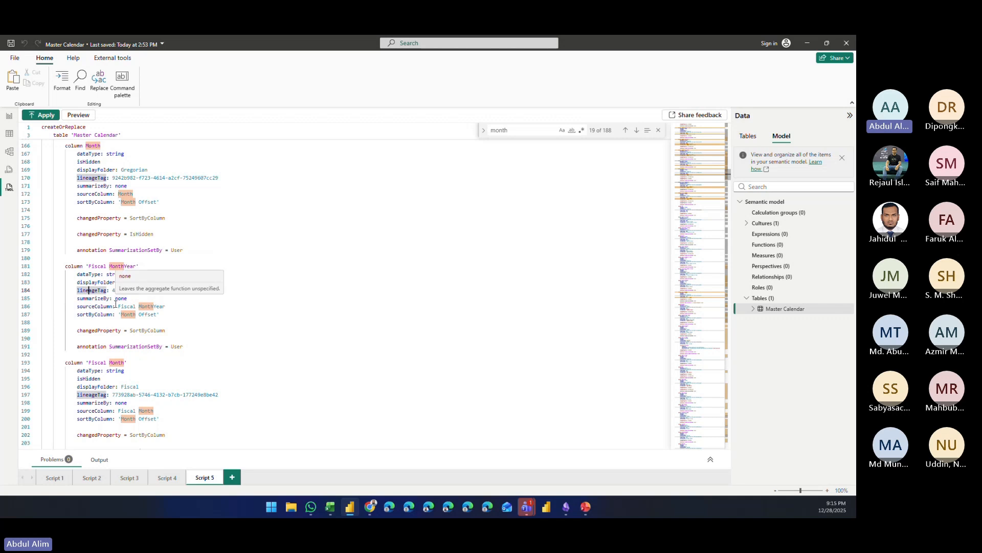
click(179, 311)
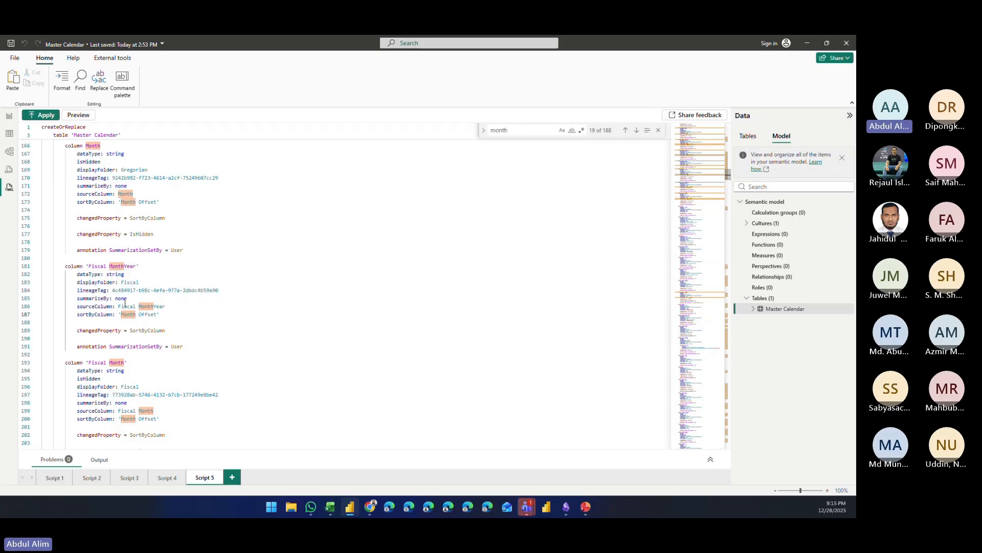
mouse_move(127, 298)
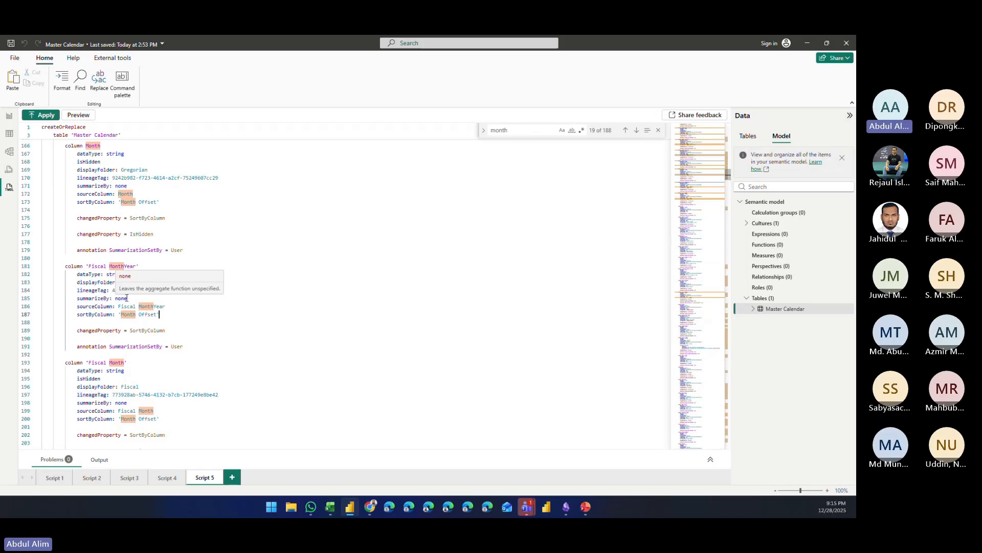
click(185, 308)
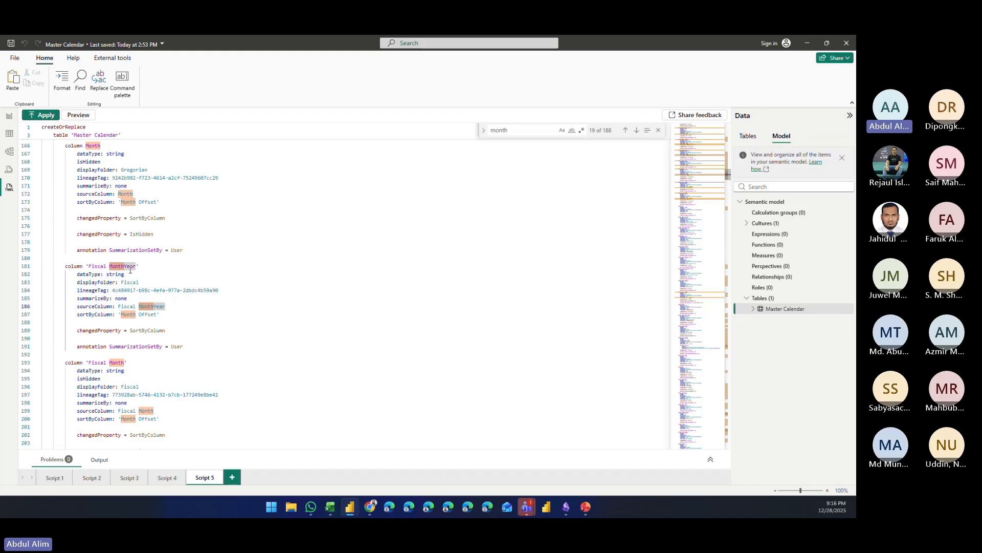
double_click(136, 314)
drag(136, 314, 160, 314)
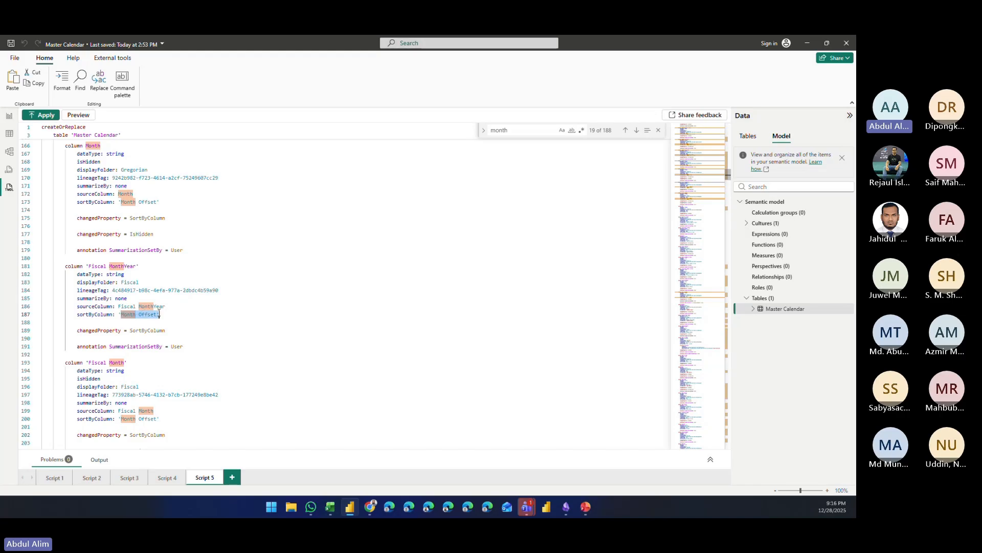
click(164, 314)
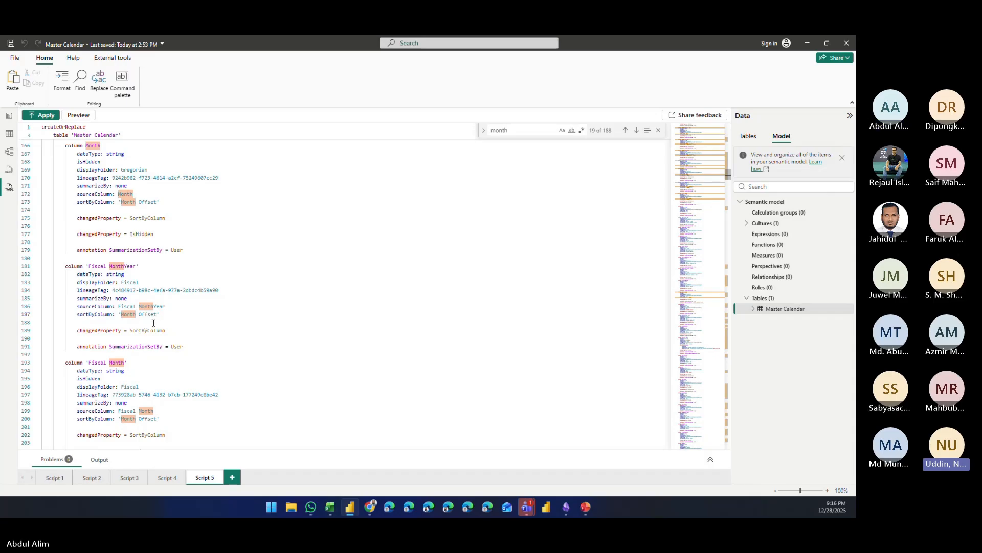
click(176, 328)
scroll(176, 328, down, 1)
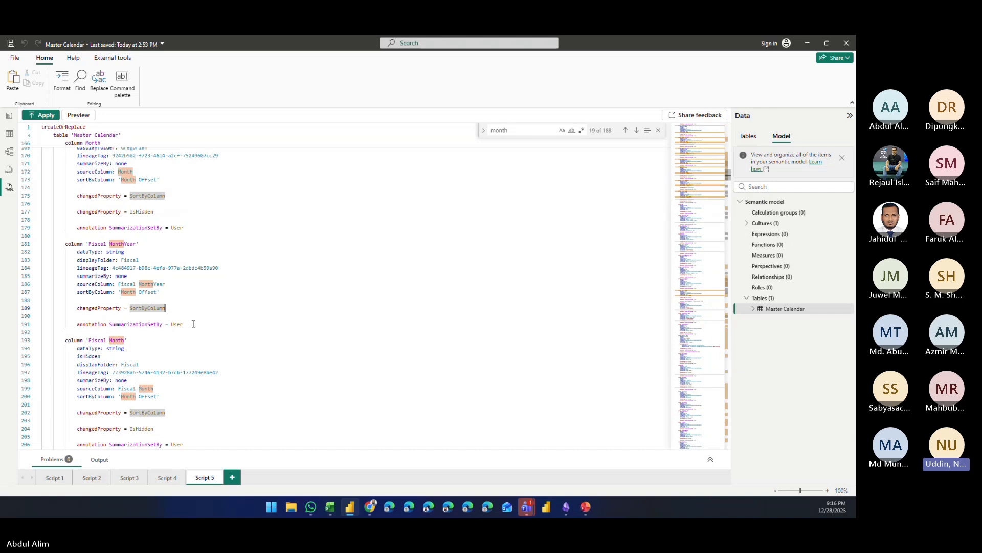
click(193, 323)
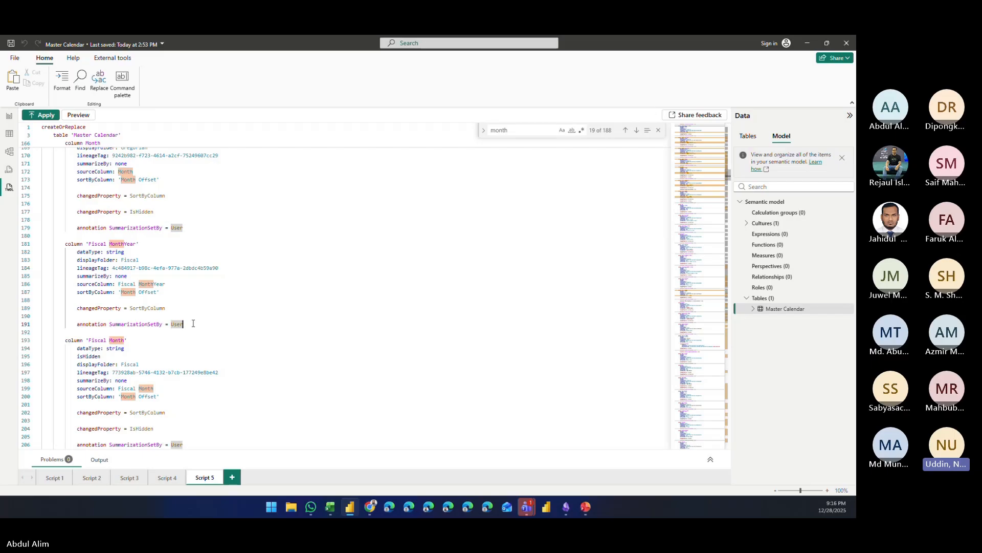
Step: Compare the Fiscal MonthYear and Fiscal Month column definitions in the TMDL script, including data type and hidden property
scroll(233, 334, up, 2)
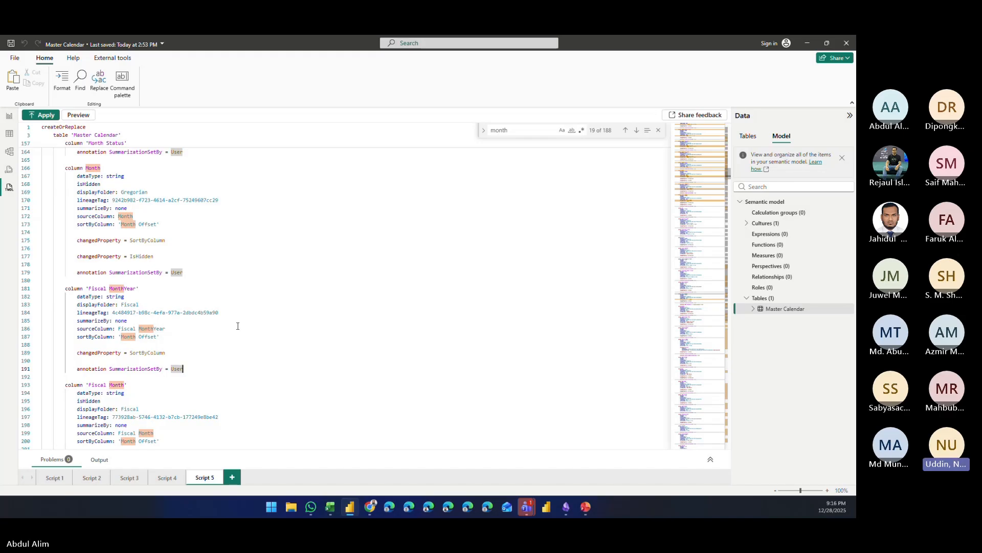
scroll(239, 325, down, 2)
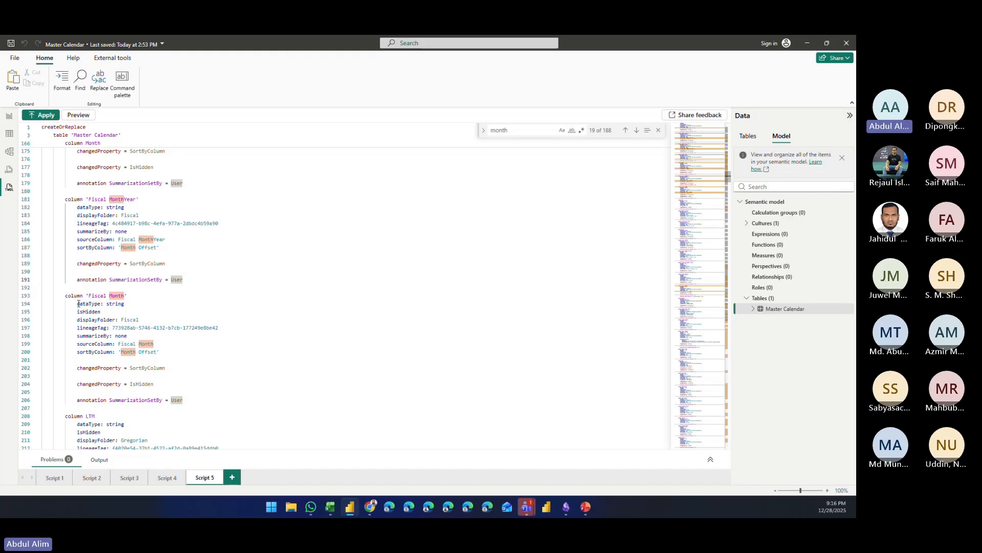
mouse_move(119, 305)
mouse_move(93, 315)
click(195, 399)
Step: Return to the report view, create a new blank report and maximize its window
click(10, 118)
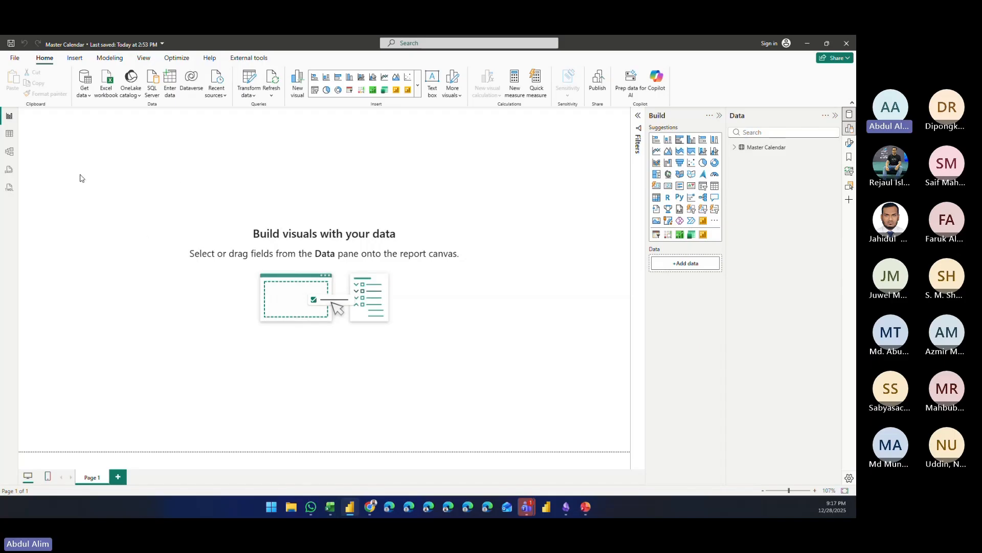
click(15, 59)
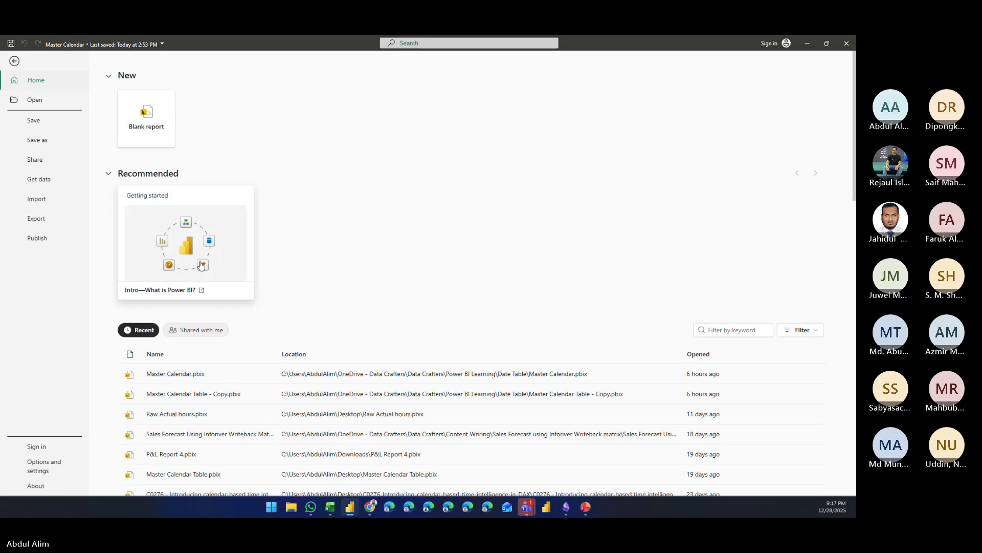
click(136, 125)
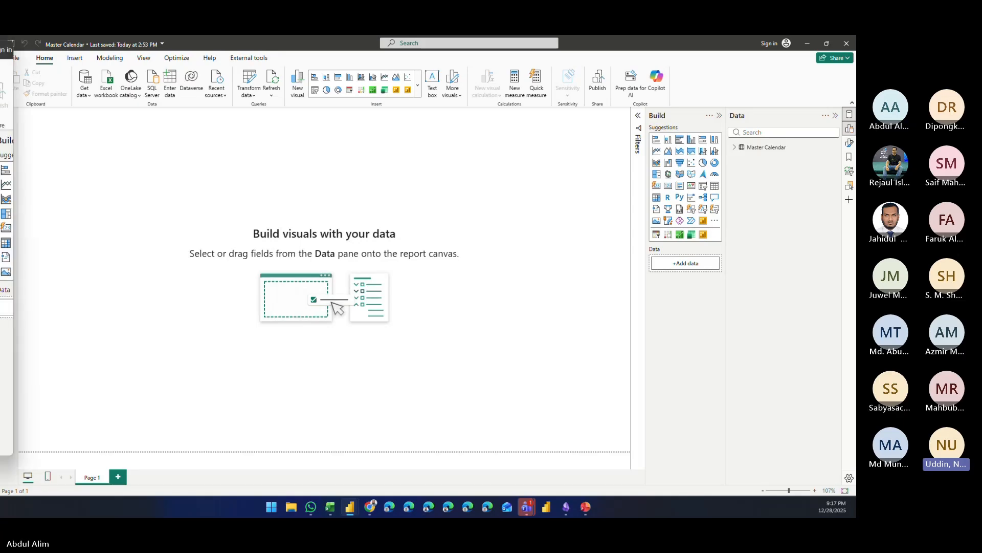
drag(0, 57, 519, 113)
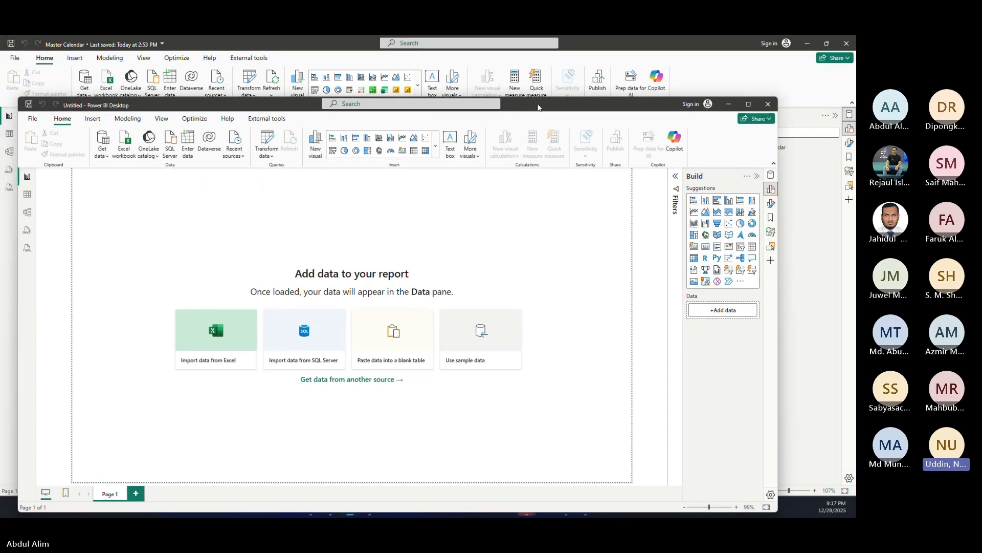
double_click(538, 106)
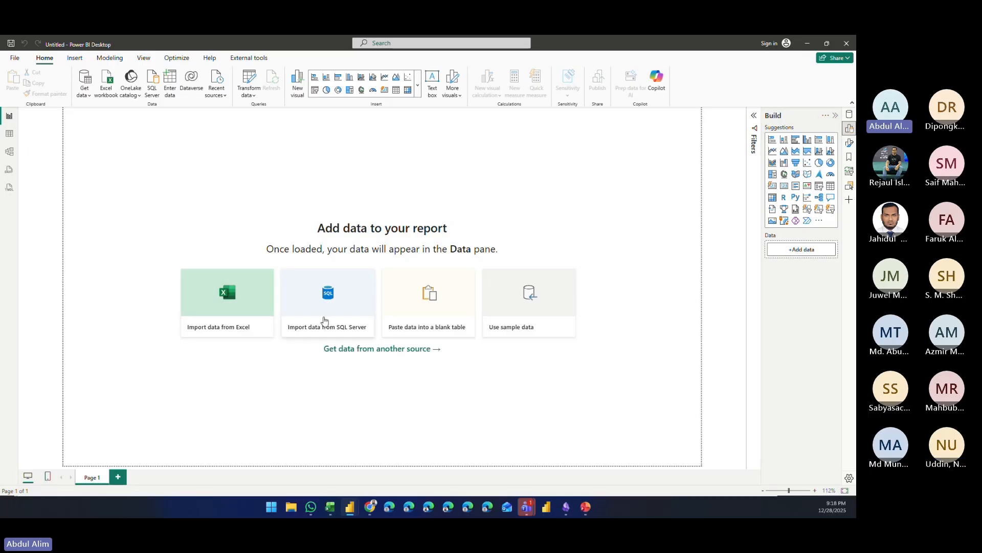
Step: Look at the options available for the Master Calendar table in the Master Calendar file, and return to the untitled report
mouse_move(345, 509)
click(314, 459)
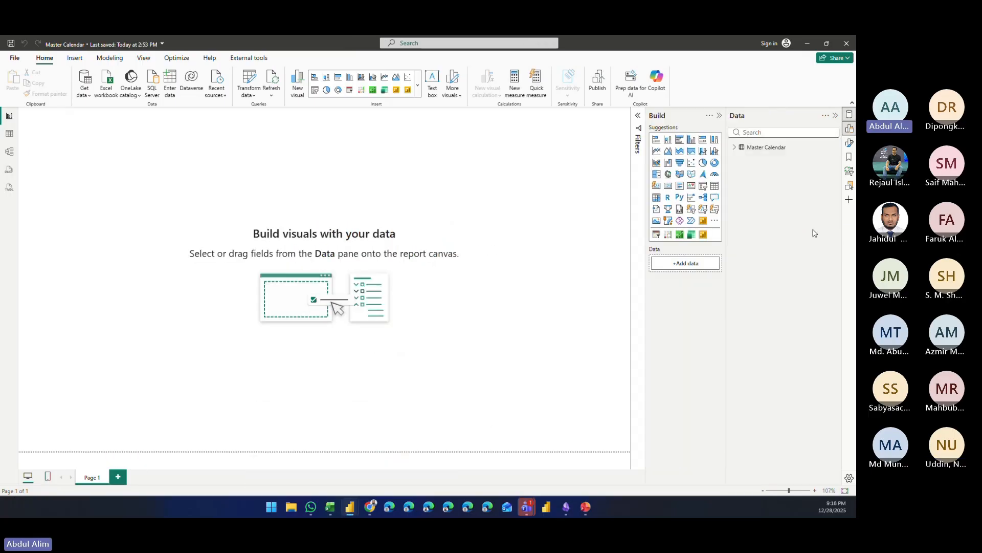
right_click(762, 149)
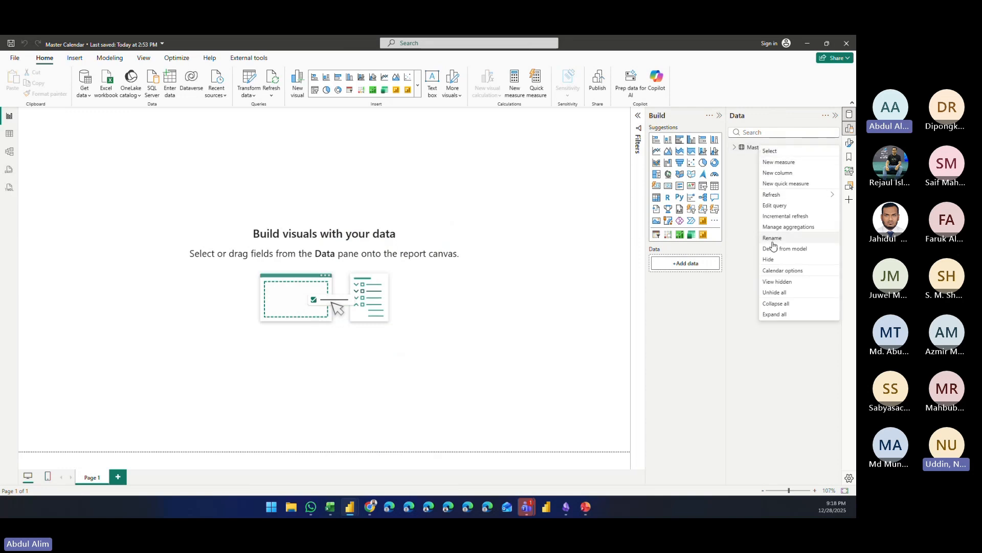
click(567, 219)
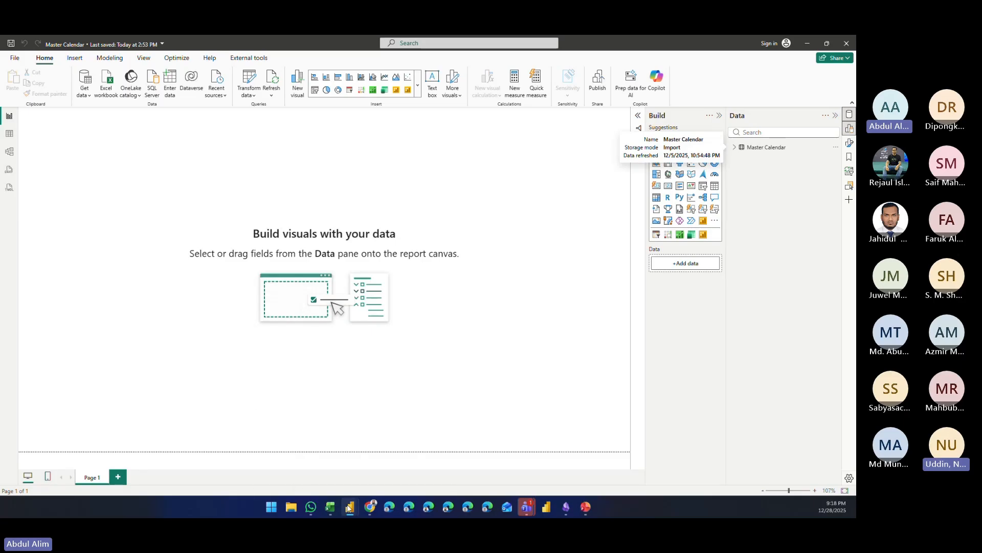
mouse_move(348, 509)
click(401, 443)
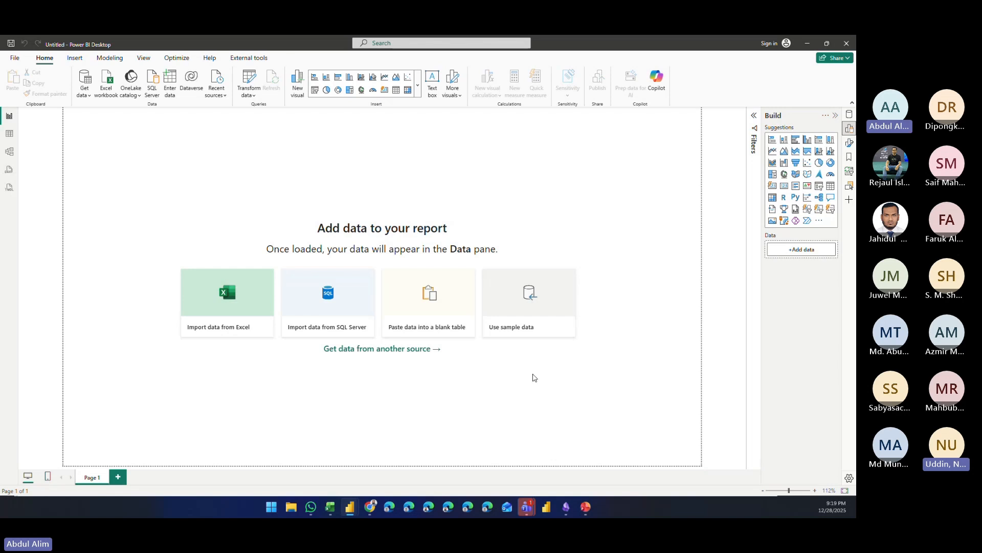
Step: Bring the sample data's financials table into Power Query and profile its Date column based on the entire data set
click(527, 331)
click(485, 333)
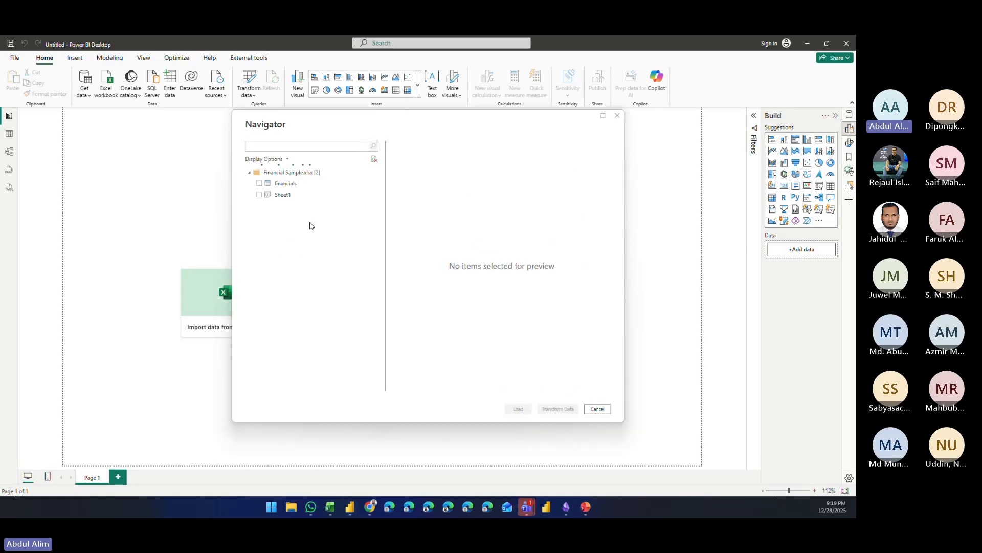
click(269, 184)
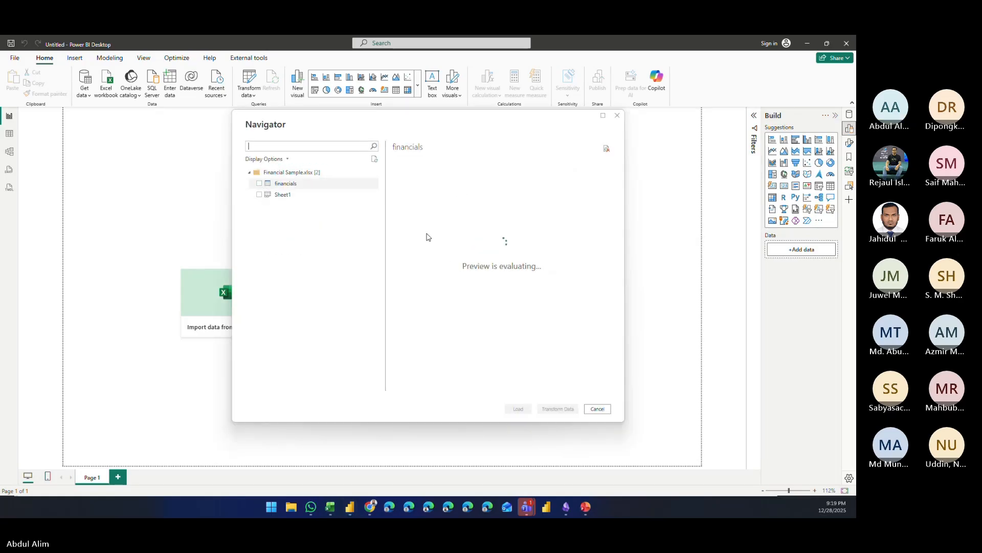
click(259, 183)
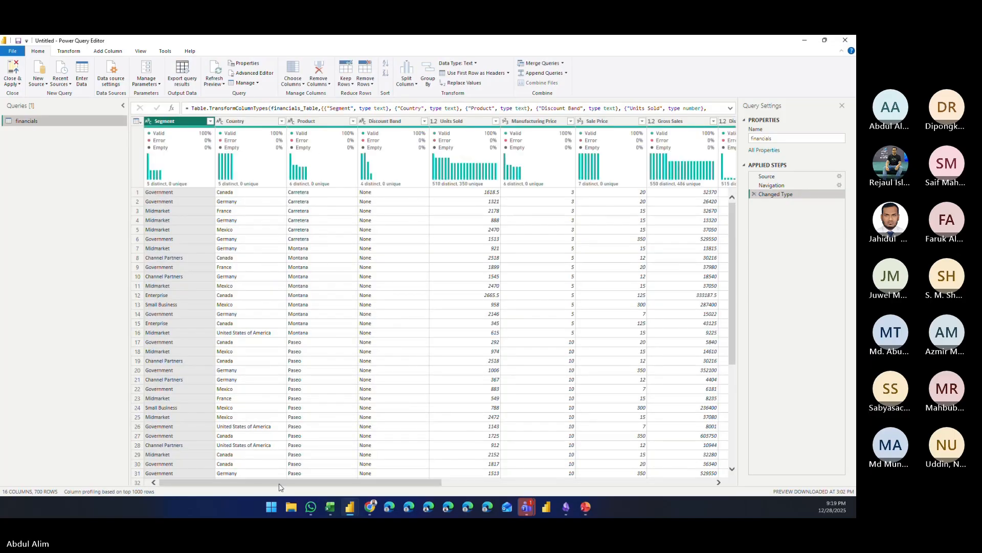
drag(281, 482, 553, 482)
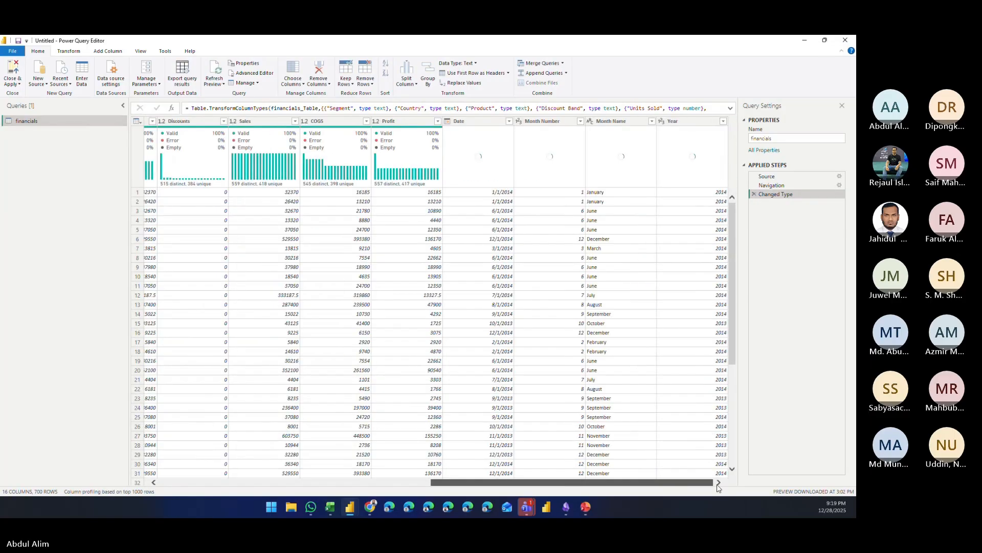
click(477, 122)
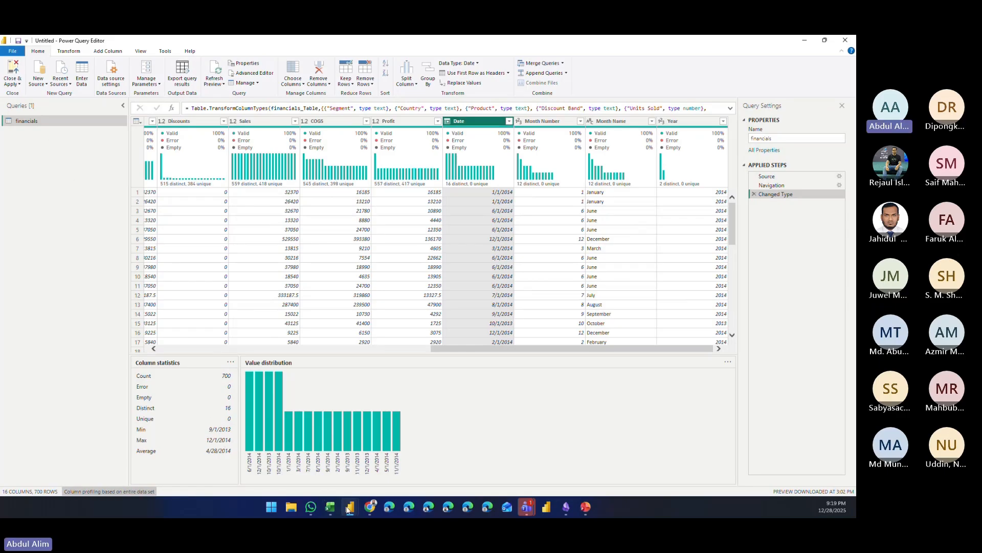
Step: Open the Master Calendar file's queries in Power Query and copy the Master Calendar query
mouse_move(350, 508)
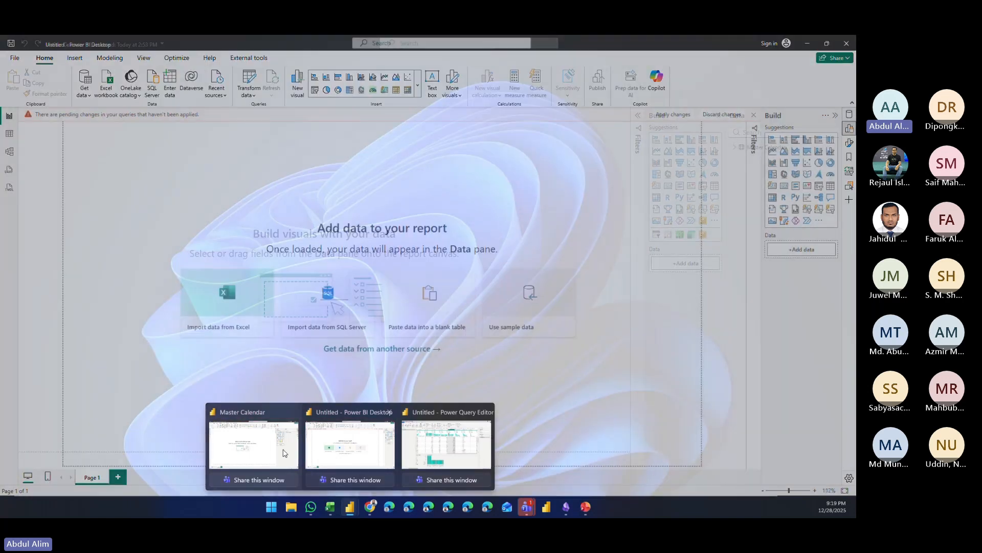
click(282, 453)
click(250, 82)
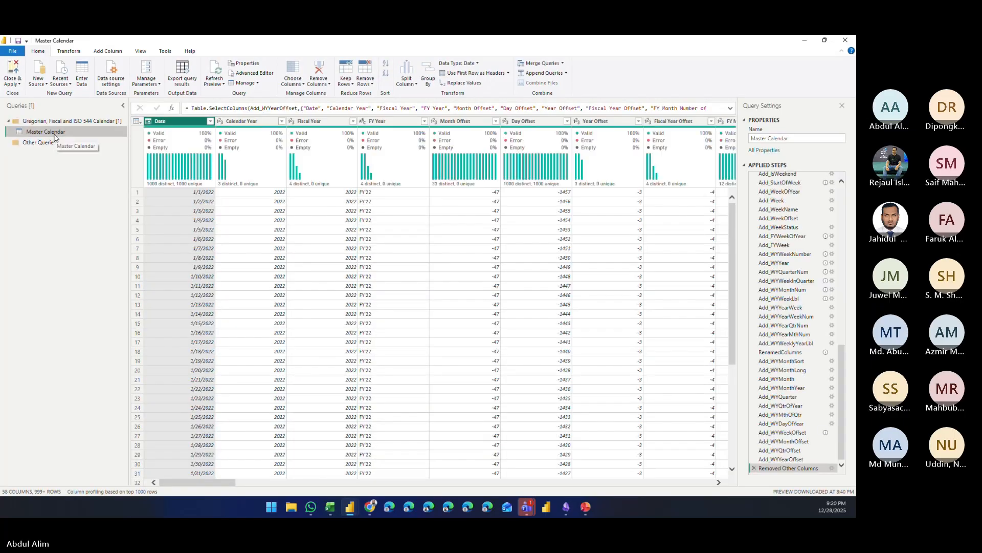
click(47, 133)
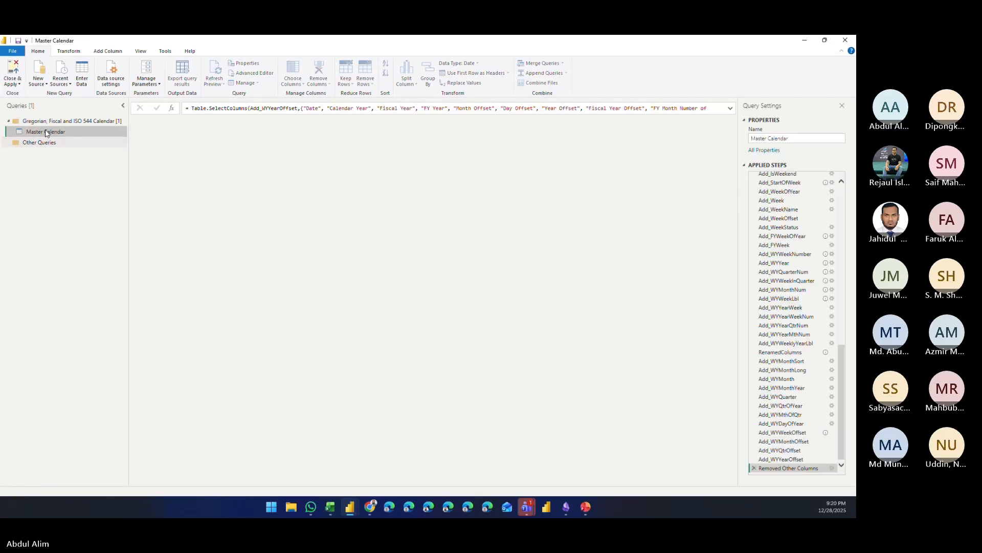
right_click(46, 133)
key(Escape)
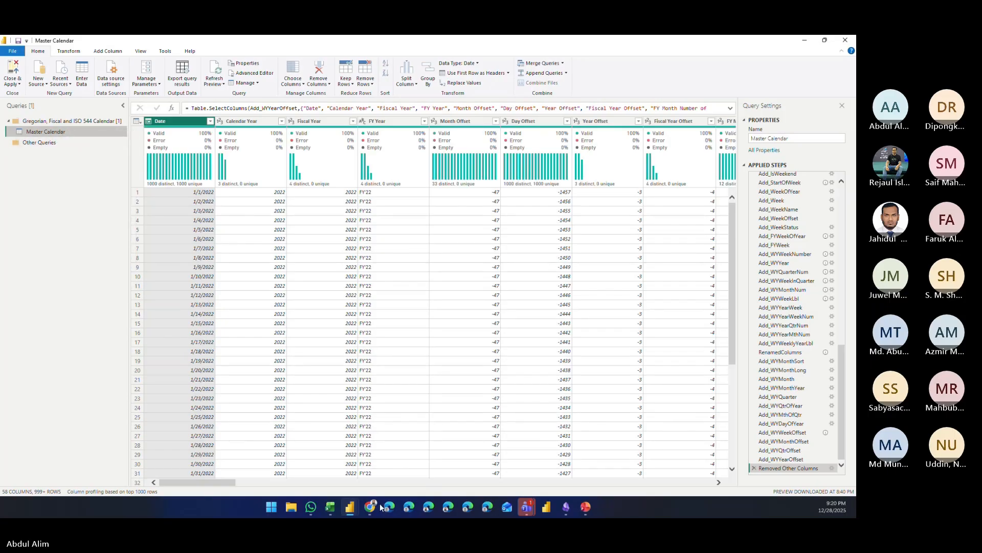
Step: Switch to the untitled report's Power Query Editor and paste the Master Calendar query beside the financials query
mouse_move(354, 510)
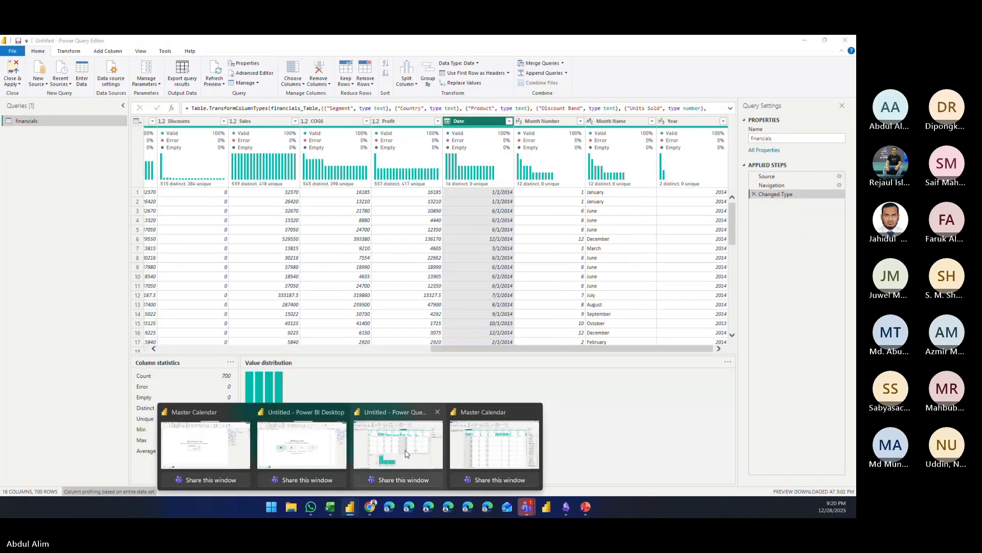
click(302, 440)
right_click(60, 144)
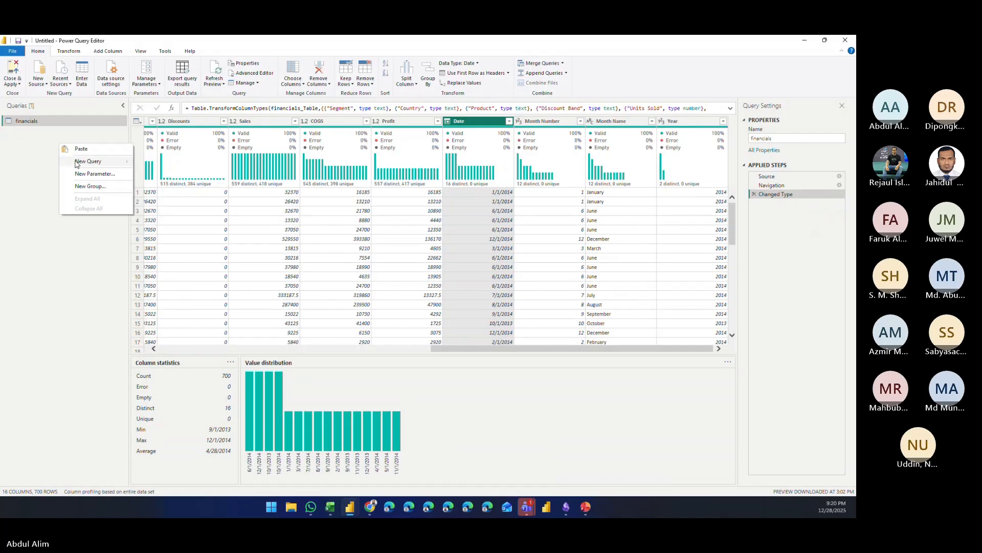
click(81, 148)
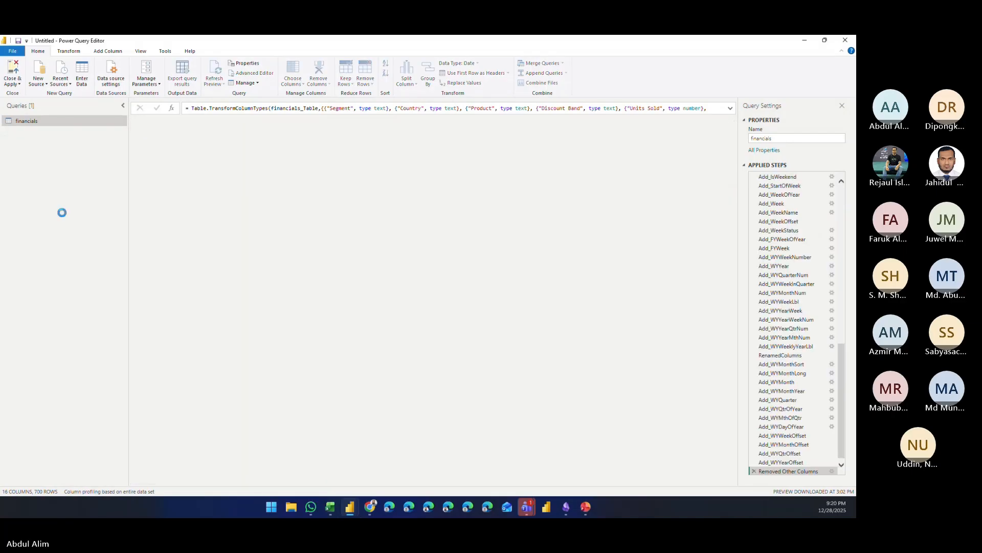
Step: Change the fallback dates in the Master Calendar query's SourceTable step to #date(2013,1,1) and #date(2014,12,31)
scroll(777, 176, up, 15)
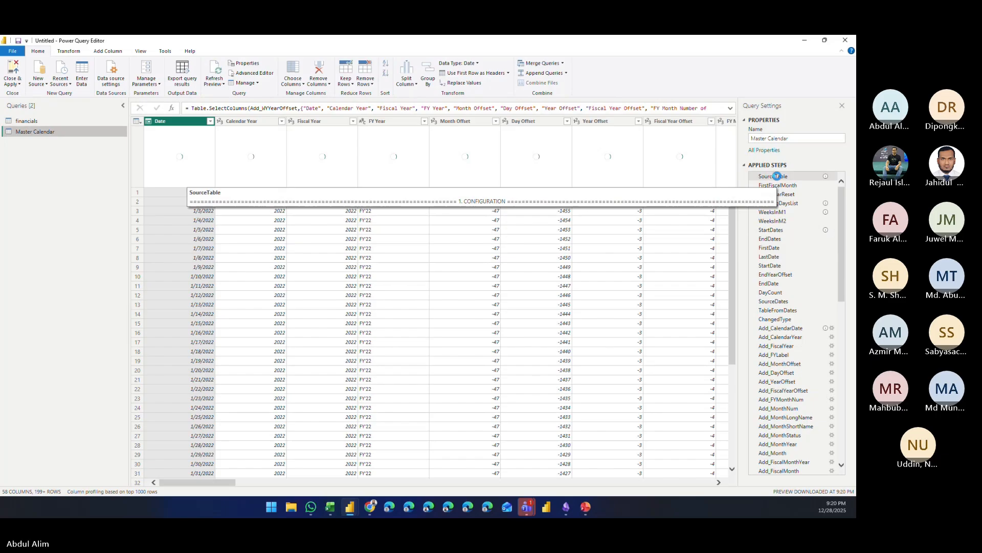
click(777, 176)
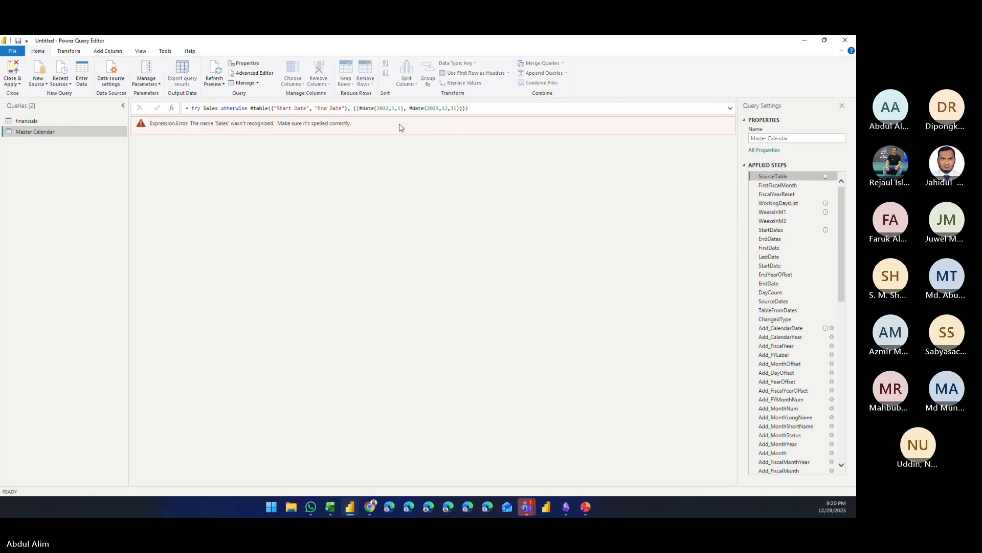
click(389, 108)
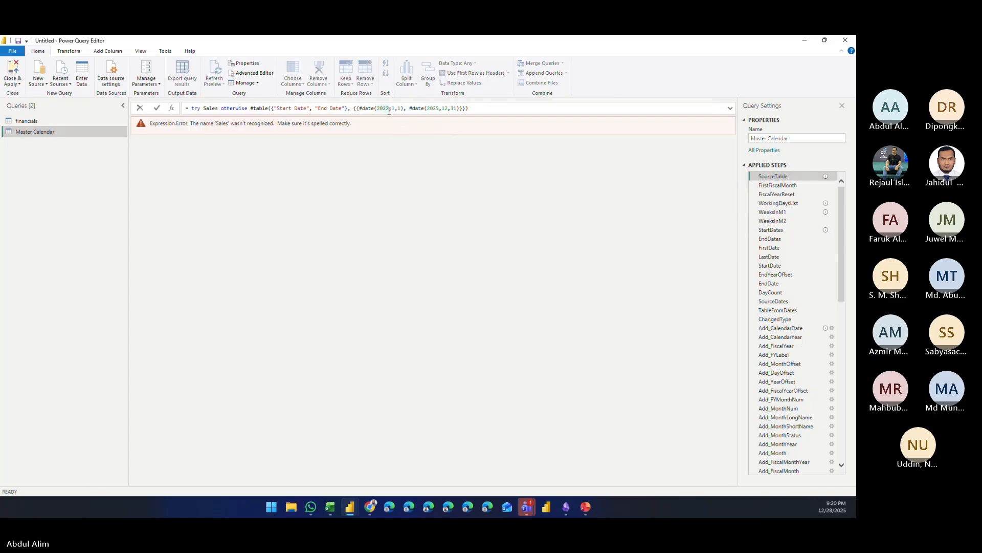
key(BackSpace)
key(BackSpace)
text(13)
click(439, 109)
key(BackSpace)
key(BackSpace)
text(14)
key(Return)
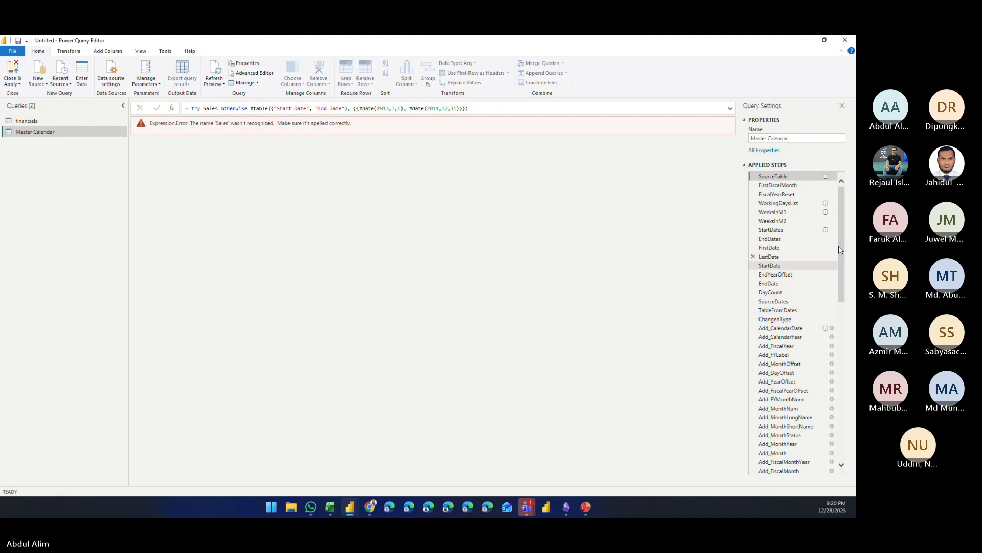
Step: Select the Master Calendar query's Removed Other Columns step and check the range of dates in its Date column
drag(841, 256, 850, 435)
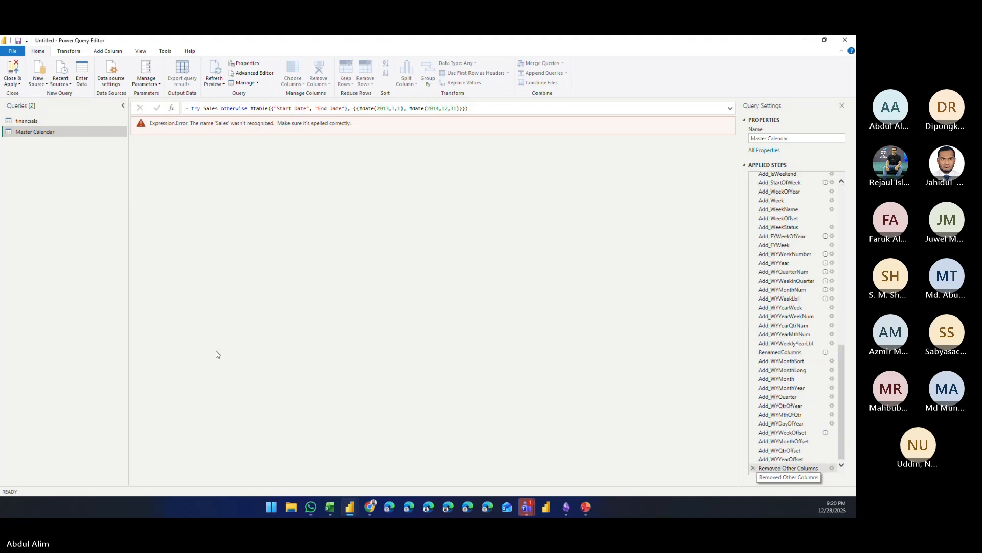
scroll(194, 295, down, 10)
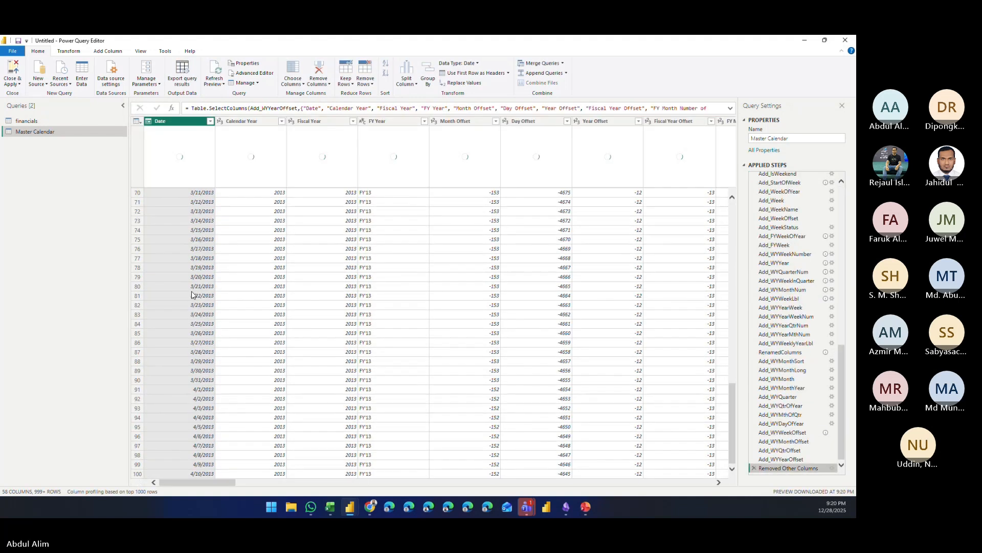
scroll(192, 294, down, 20)
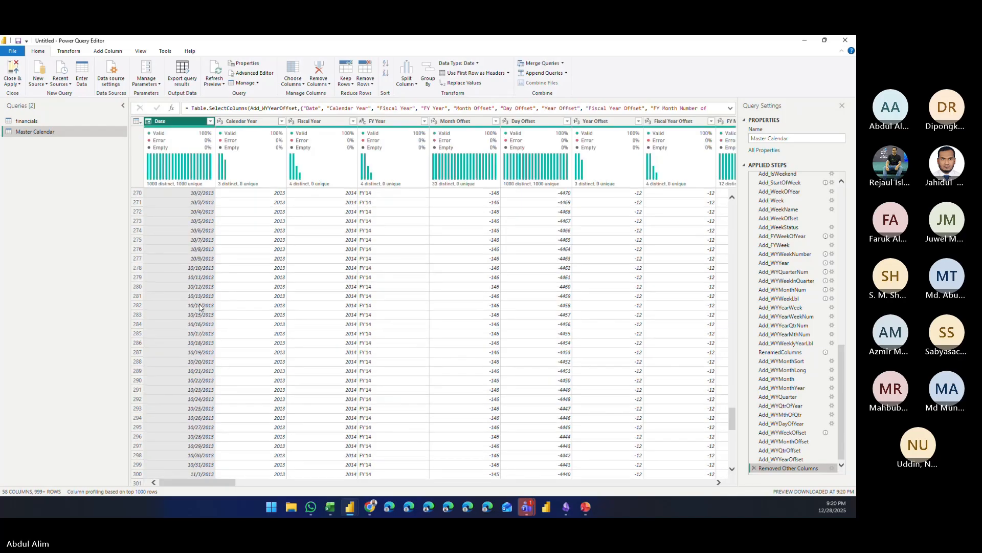
scroll(199, 307, down, 20)
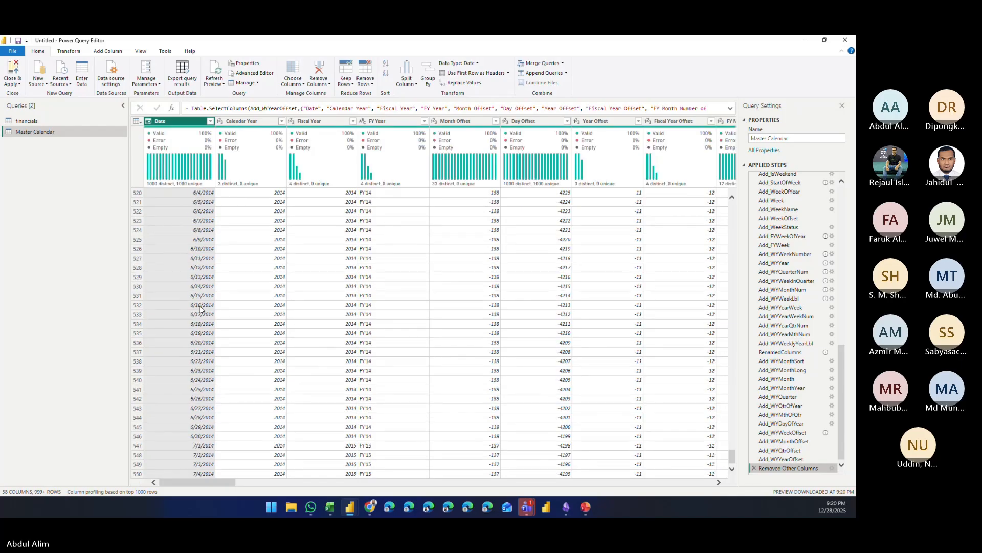
scroll(201, 308, down, 20)
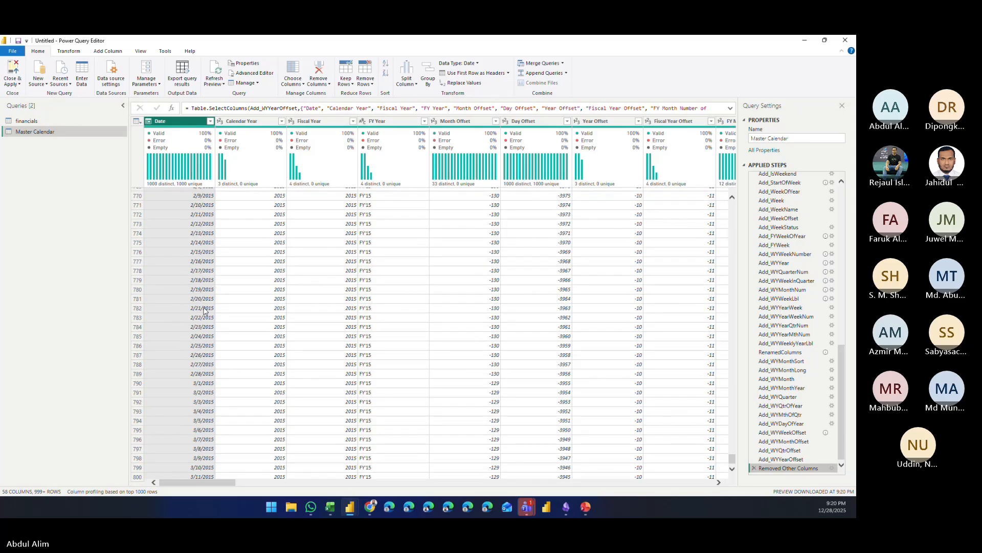
scroll(204, 310, up, 15)
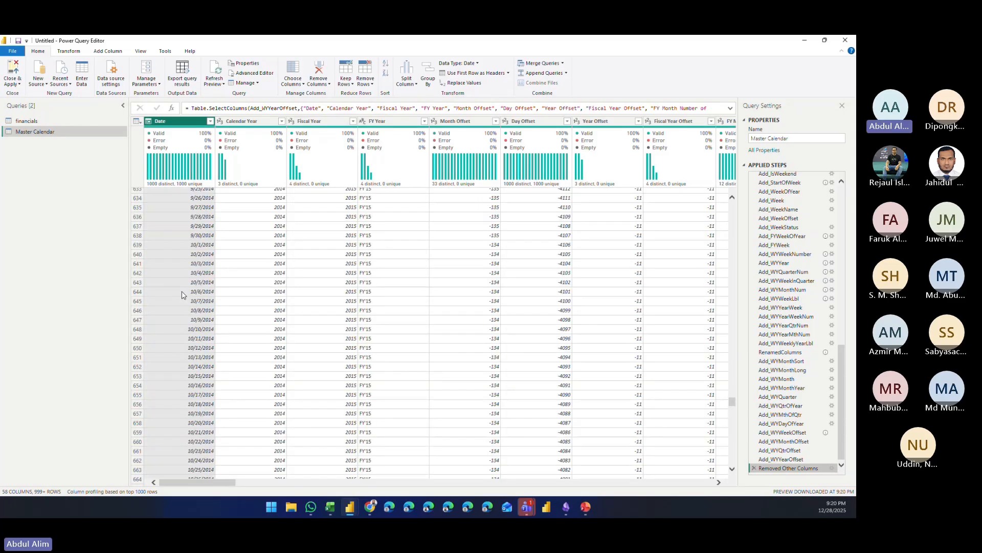
drag(212, 482, 184, 479)
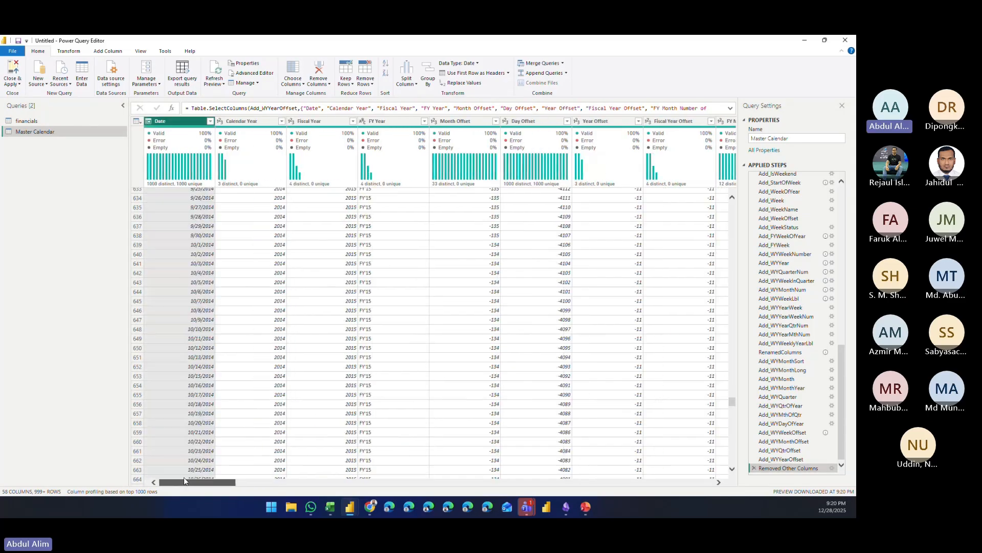
Step: Review the financials query's columns, and close the Power Query Editor with both queries applied to the report
click(30, 121)
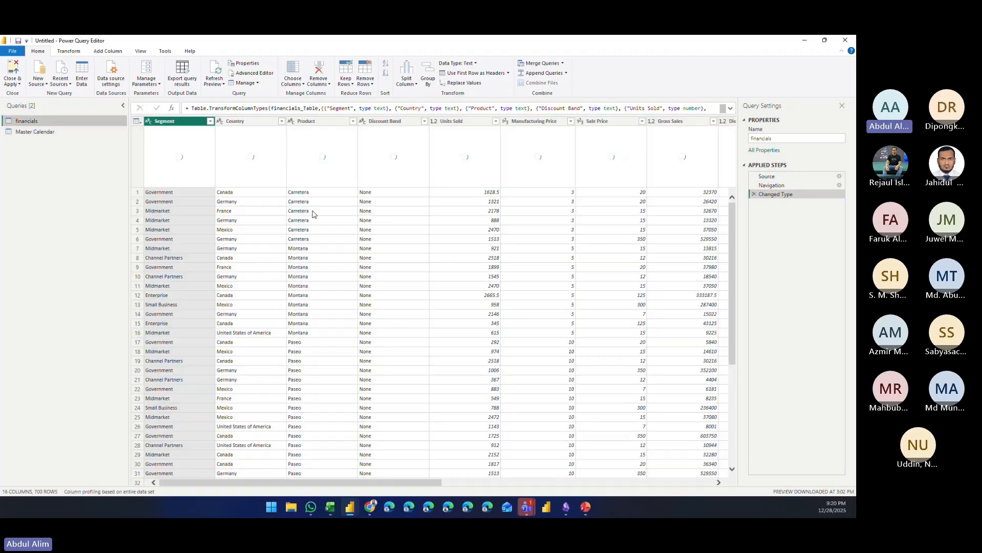
drag(338, 482, 638, 476)
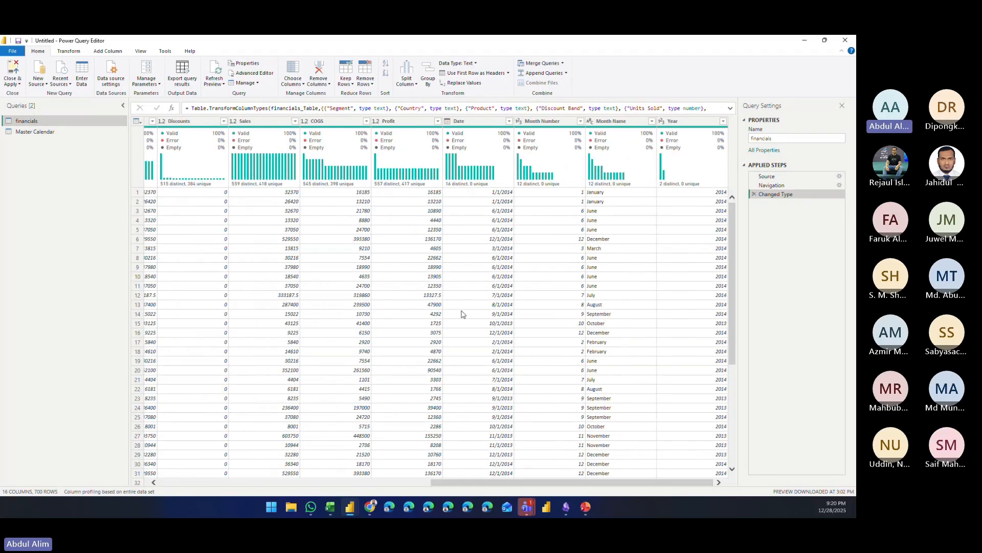
drag(552, 483, 279, 484)
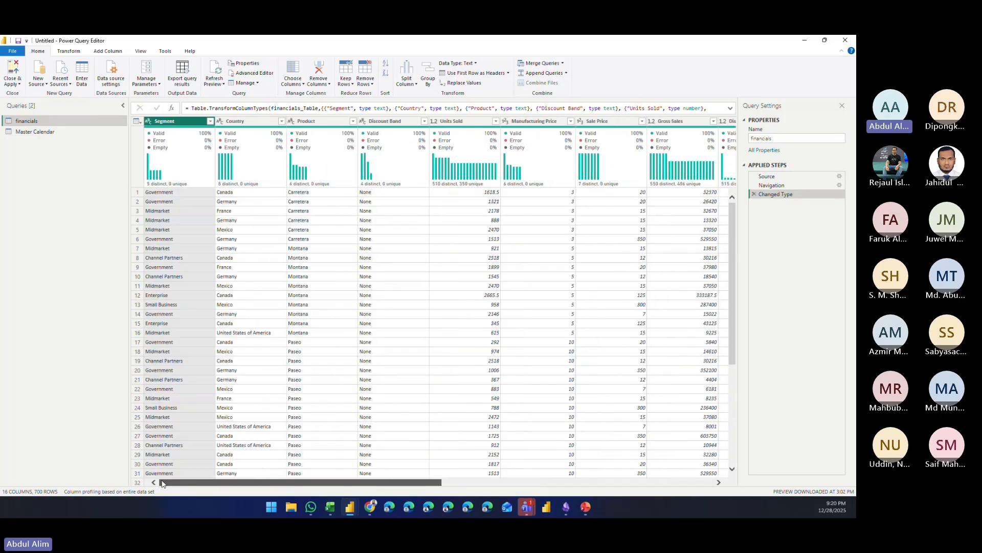
click(18, 84)
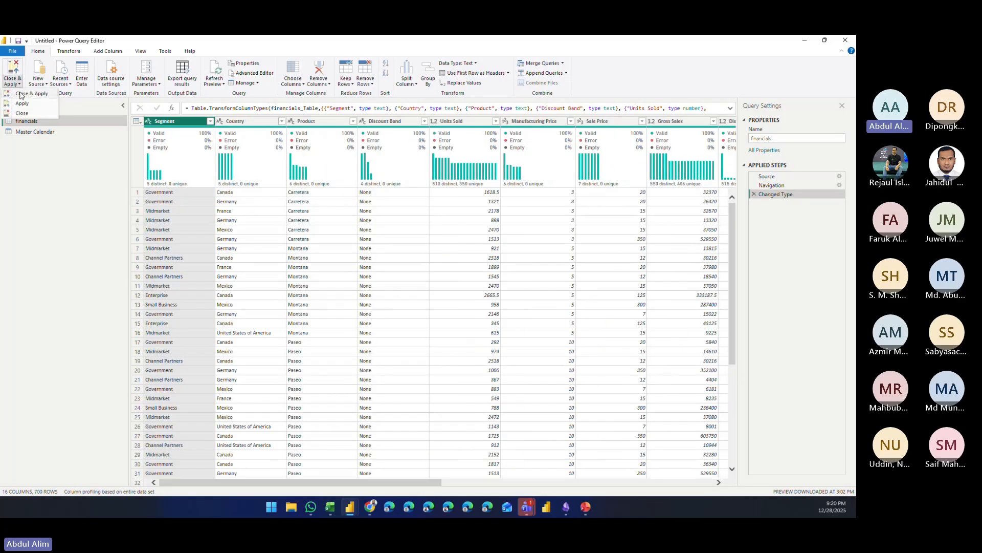
click(20, 110)
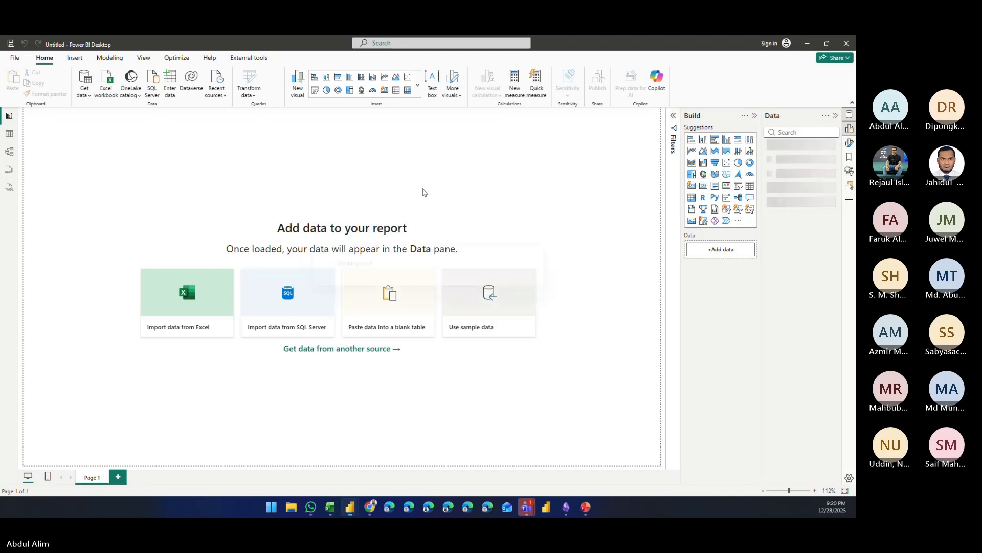
Step: Relate Master Calendar's Date to financials' Date as an active one-to-many, single-direction relationship, and move the Master Calendar card away from financials
click(9, 152)
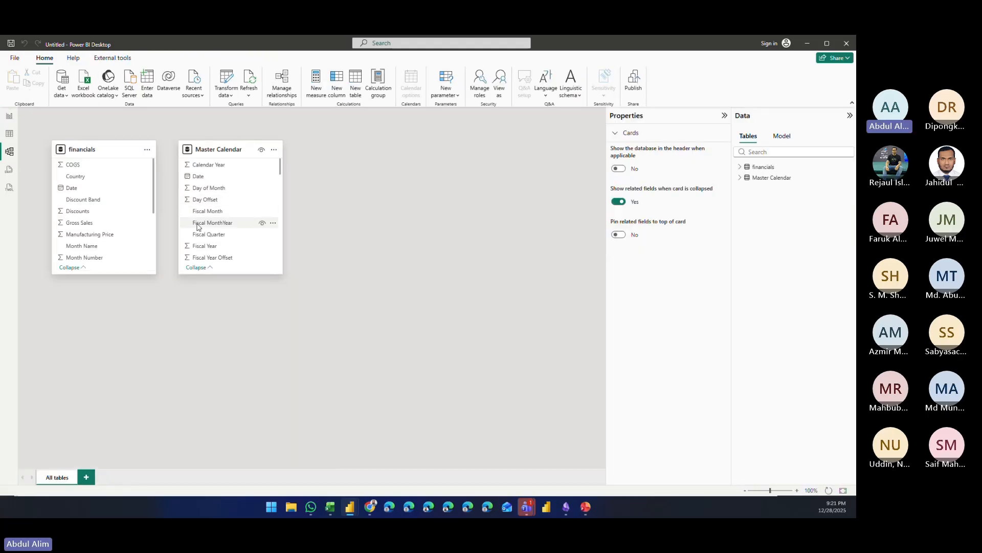
drag(195, 176, 101, 190)
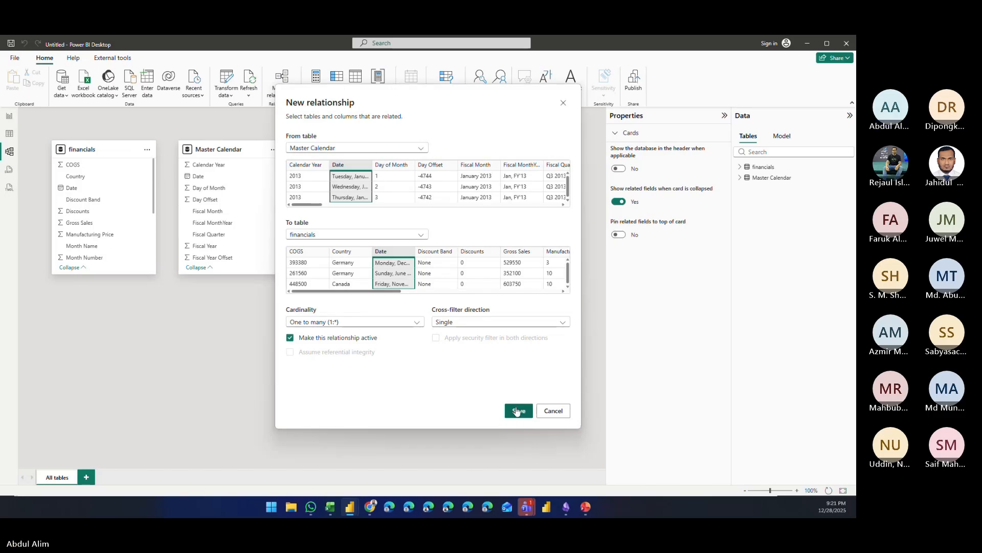
click(517, 410)
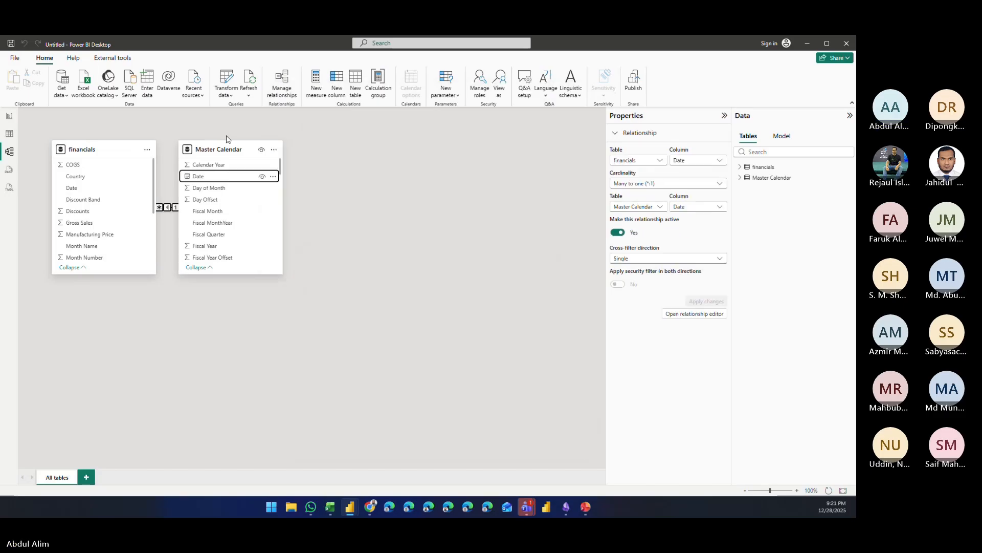
drag(219, 149, 407, 151)
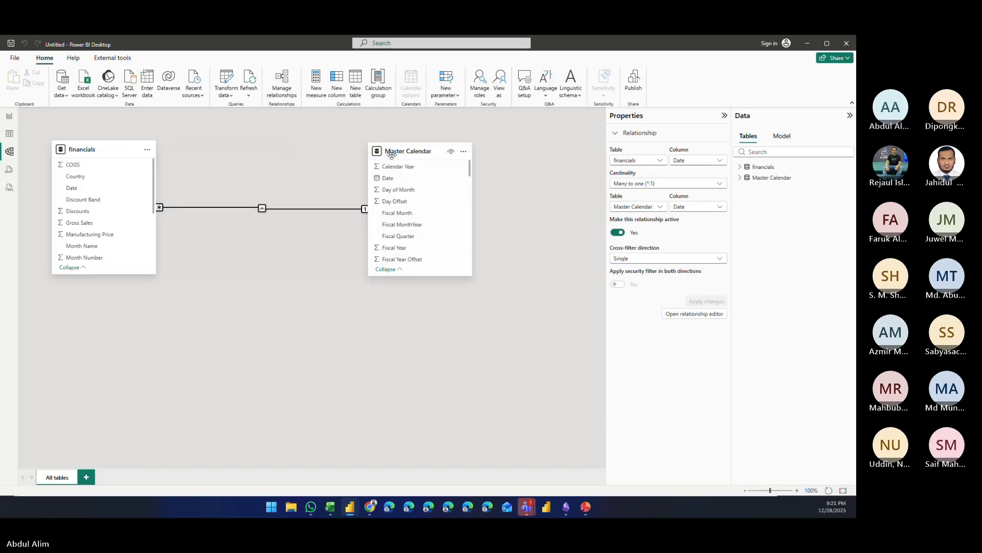
Step: Create an empty calculated table named _Measure from the report view to hold measures
click(10, 117)
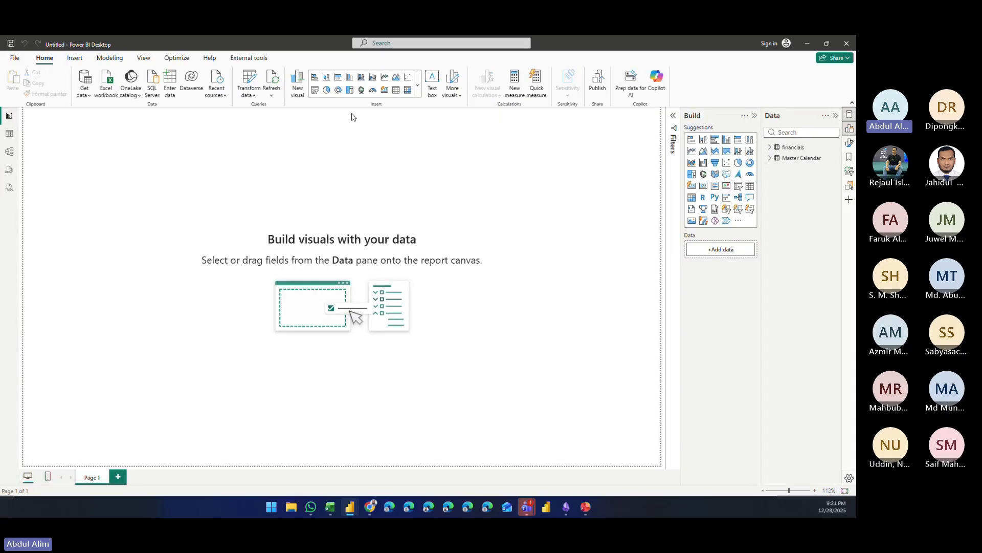
click(111, 60)
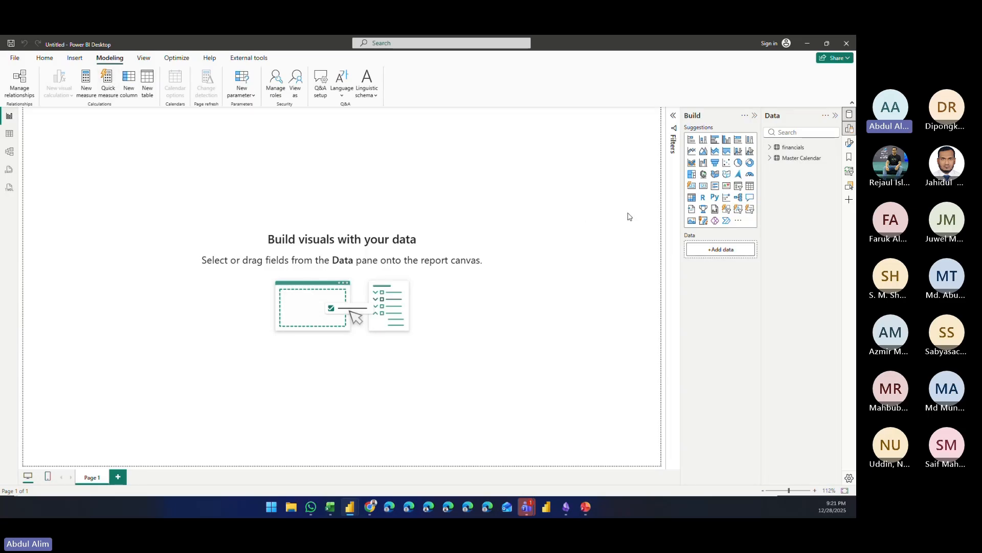
text(_)
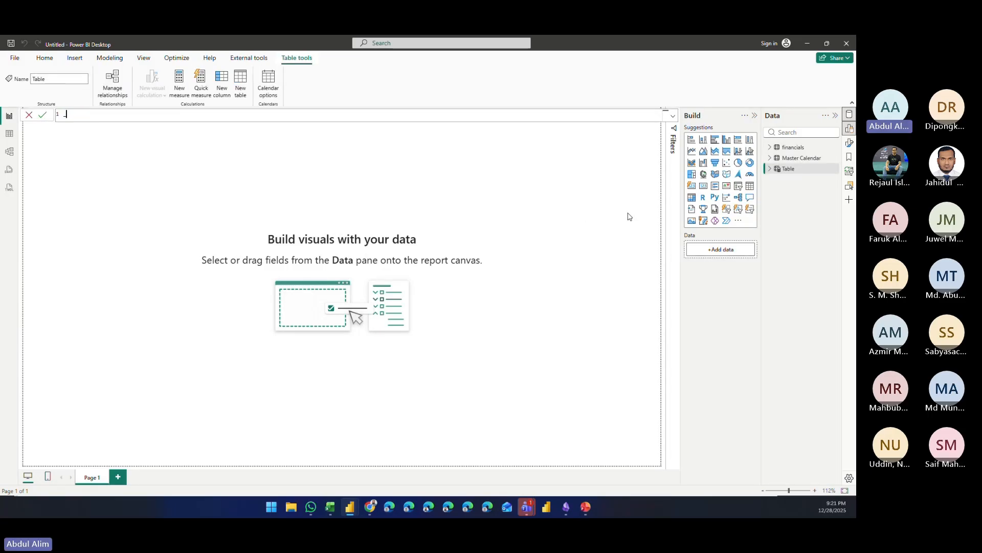
text(Measures)
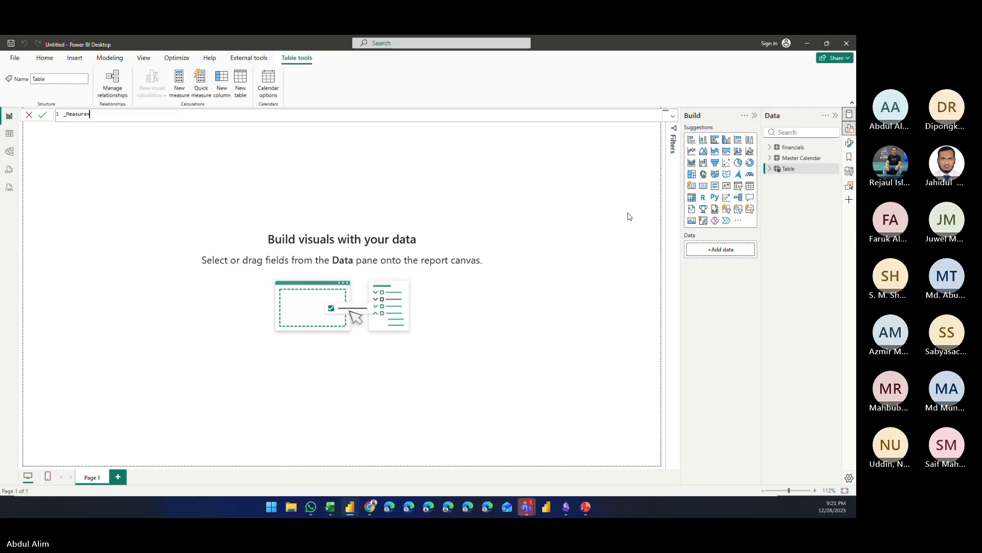
key(Return)
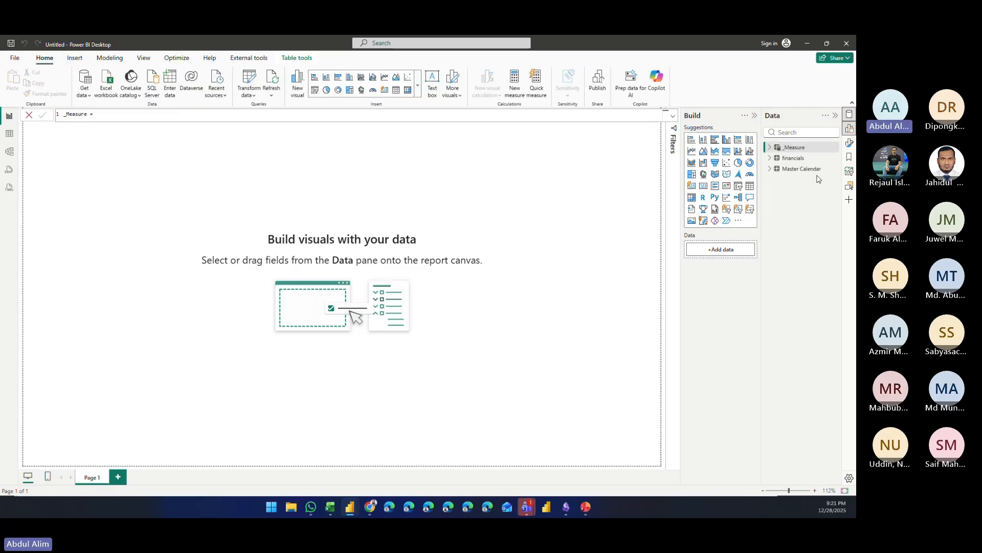
Step: Examine the financials table's rows, looking at its Sales and Profit columns
click(770, 157)
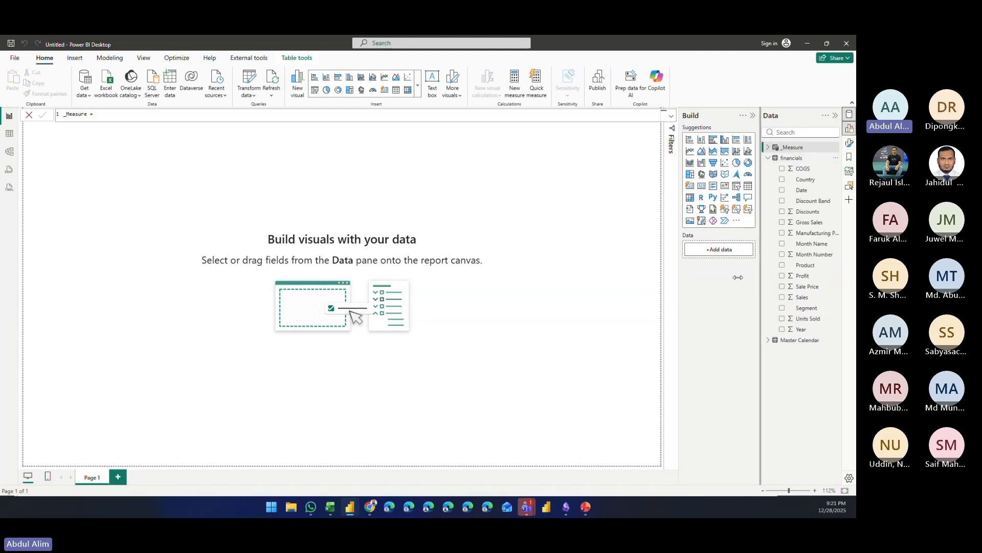
click(9, 134)
click(781, 169)
click(763, 159)
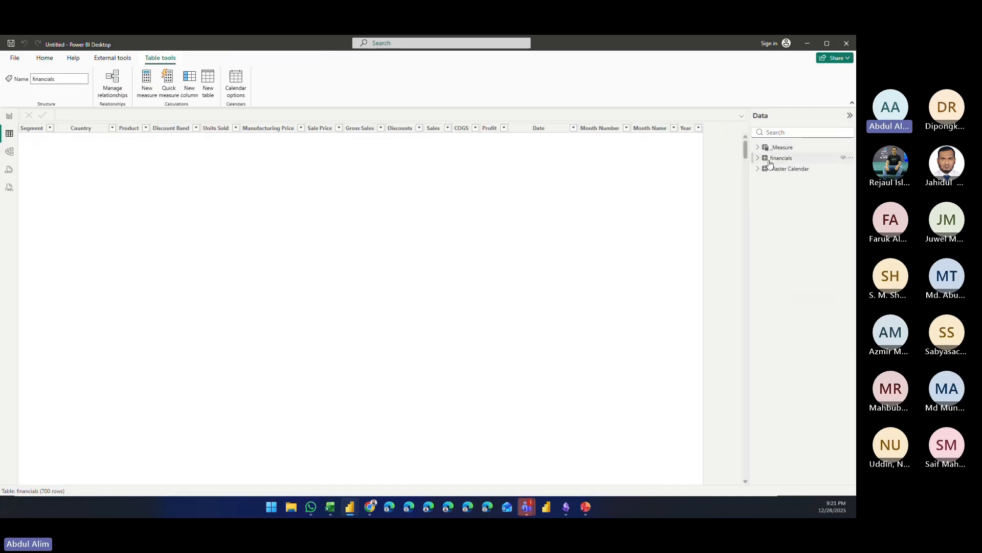
click(758, 159)
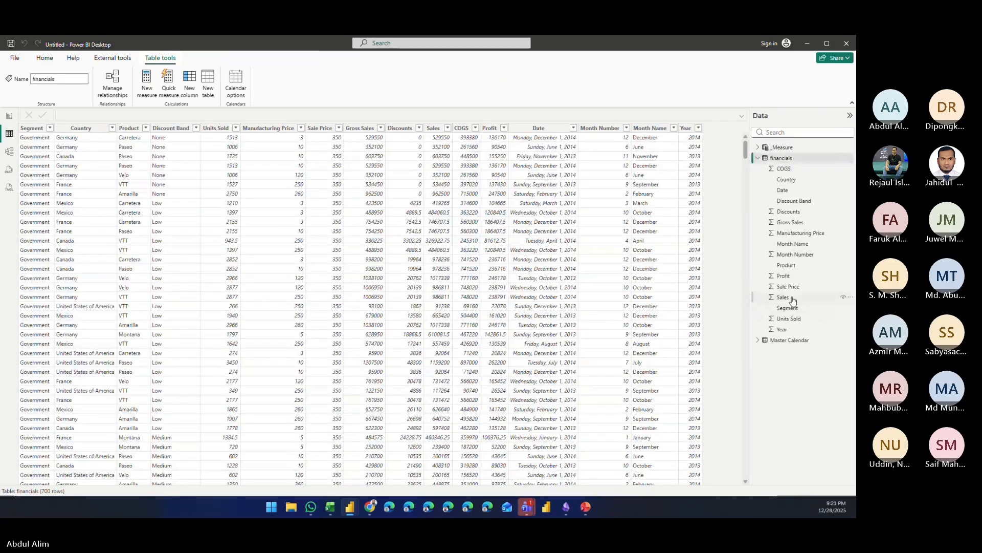
click(783, 297)
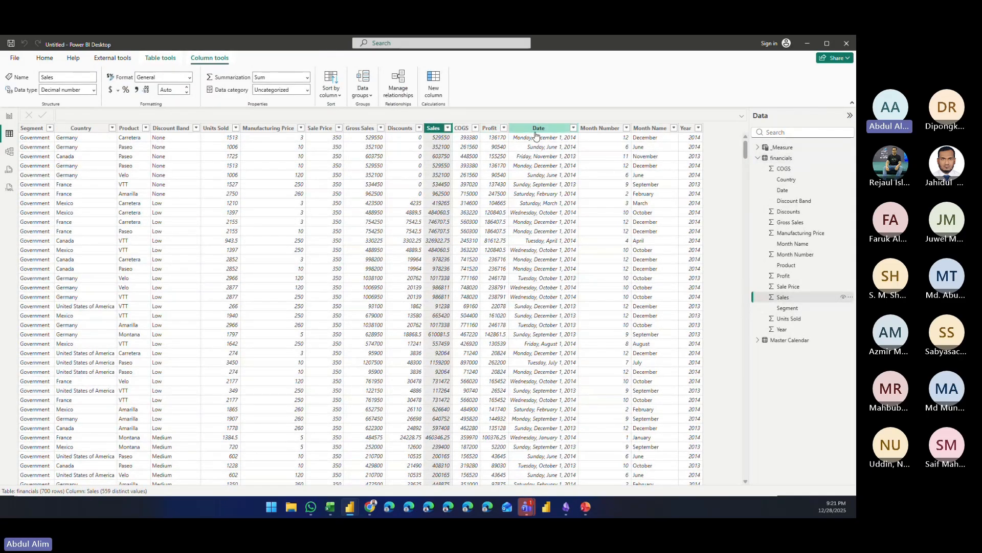
click(490, 128)
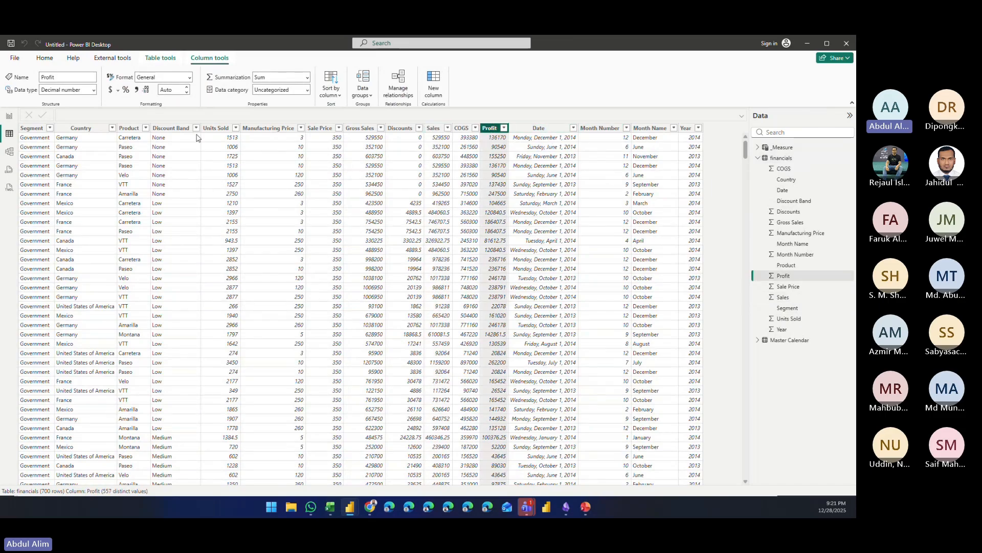
Step: Return to the report view and add the measure Profit = SUM(financials[Profit]) to the _Measure table
click(8, 116)
right_click(784, 153)
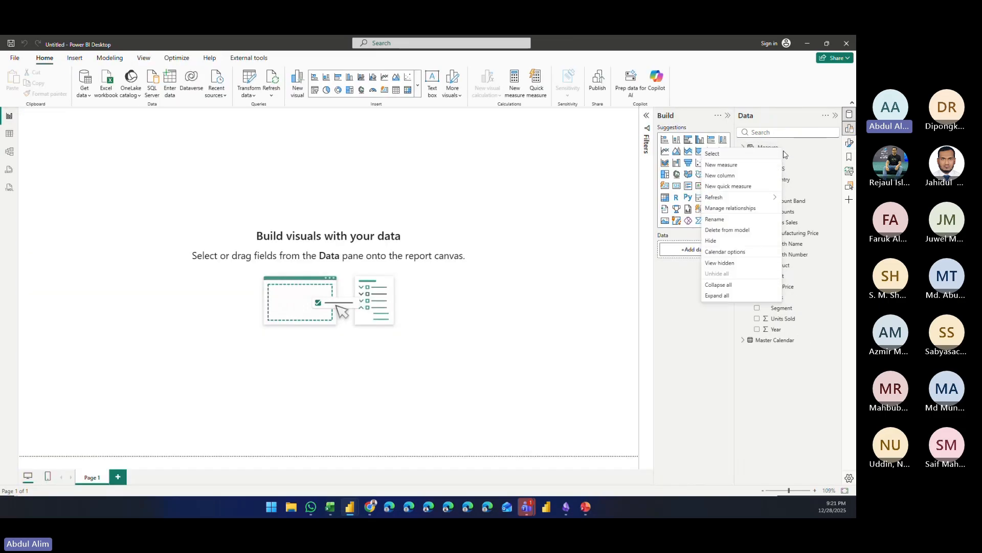
click(722, 165)
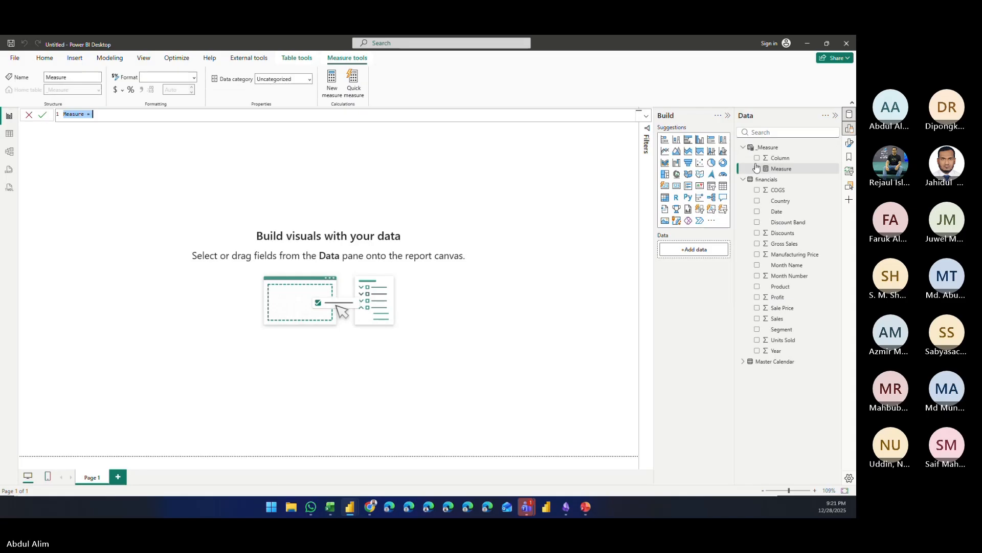
text(Profit=SUM()
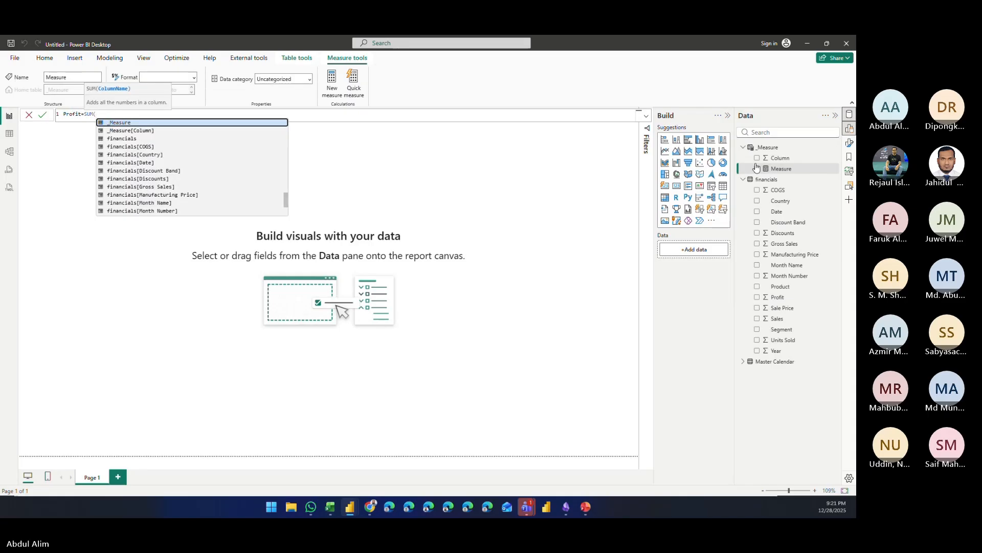
text(pro)
key(Down)
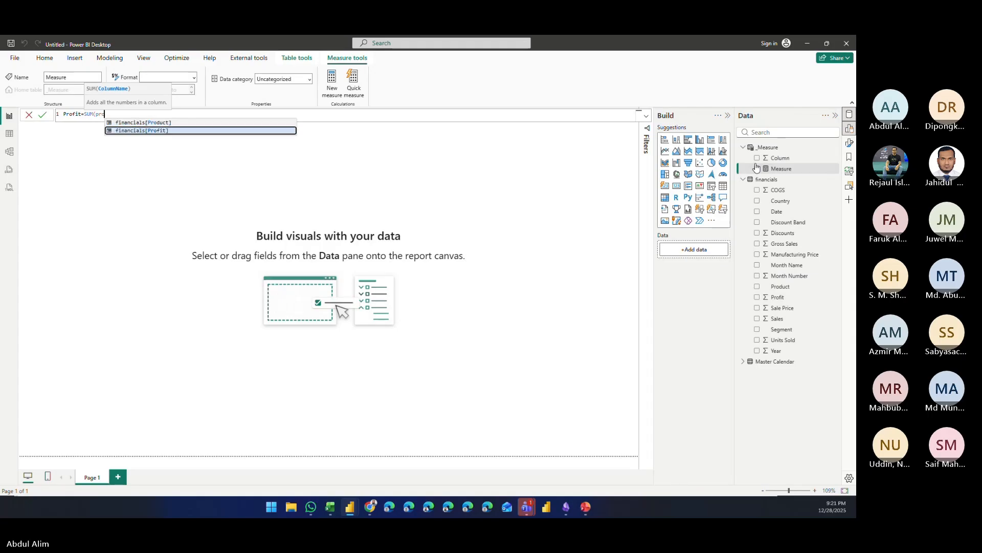
key(Tab)
text())
key(Return)
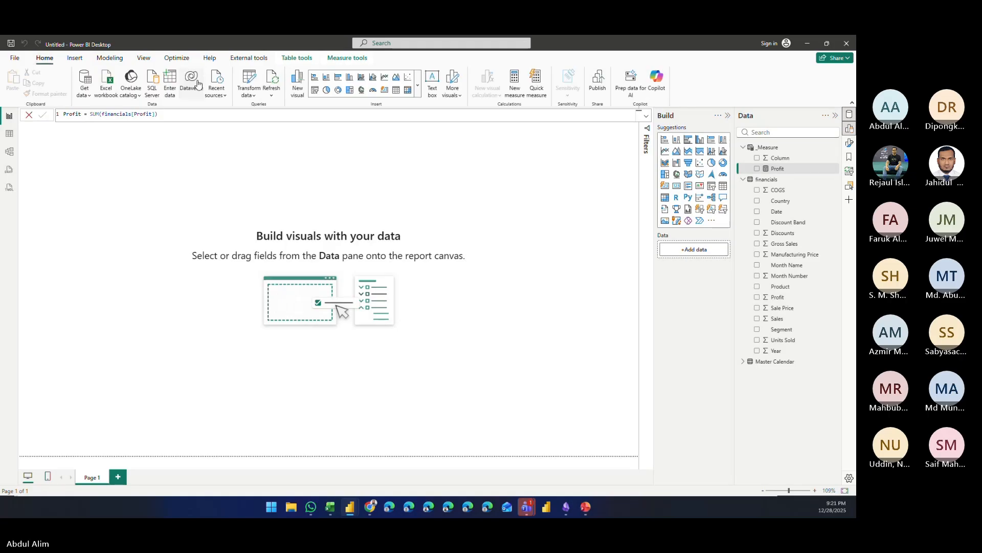
Step: Format the Profit measure as a decimal number
click(340, 60)
click(193, 78)
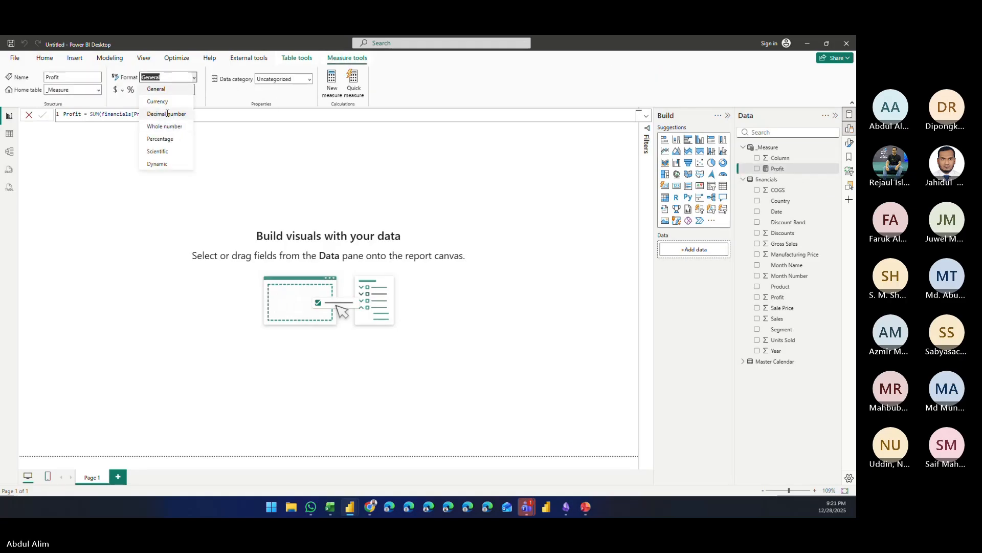
click(172, 111)
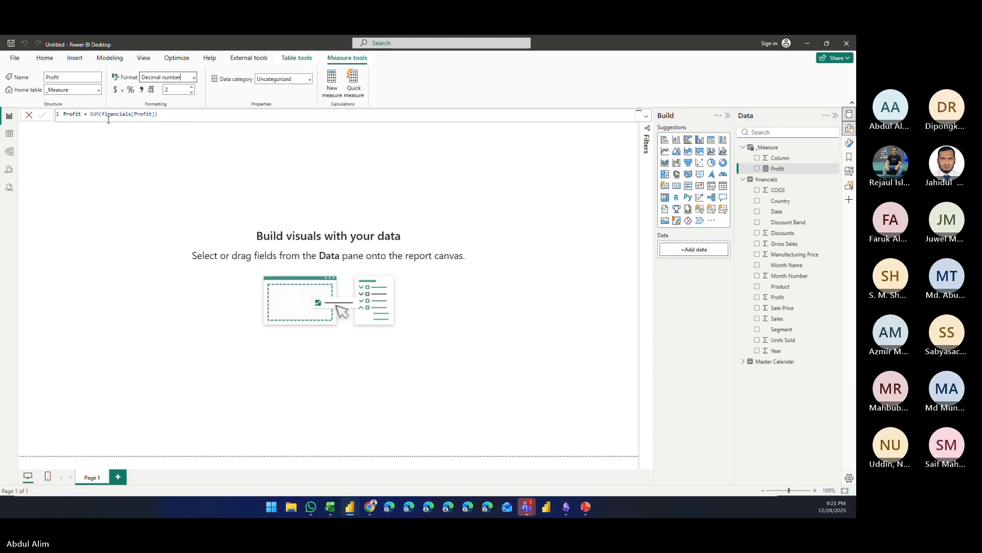
click(154, 190)
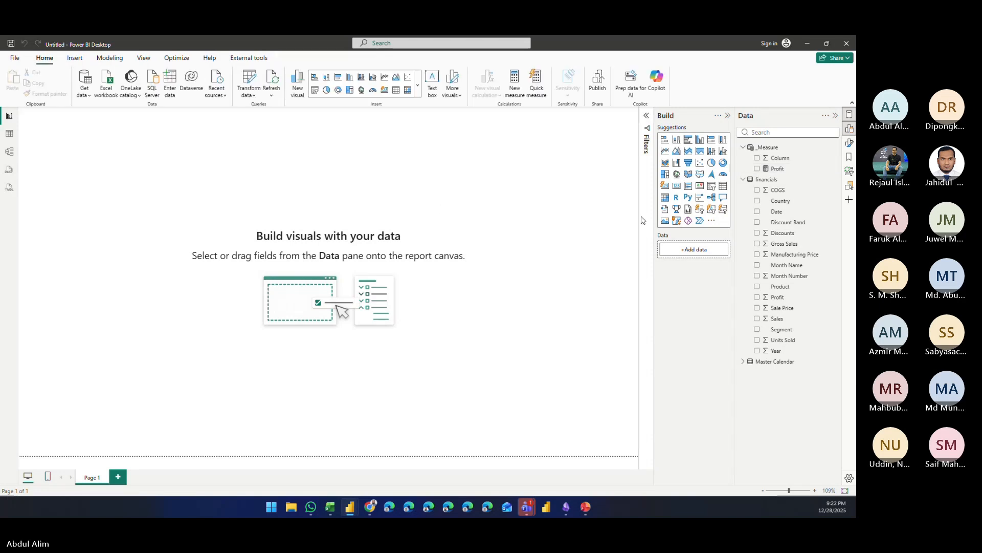
Step: Insert a table visual on Page 1 showing Master Calendar's Calendar Year ahead of the Profit measure
click(723, 186)
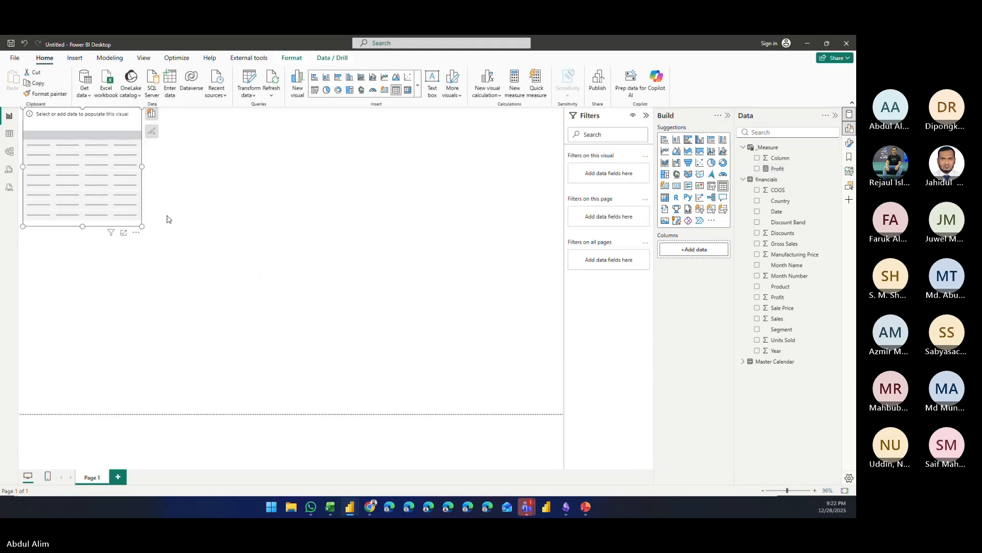
drag(103, 123, 147, 182)
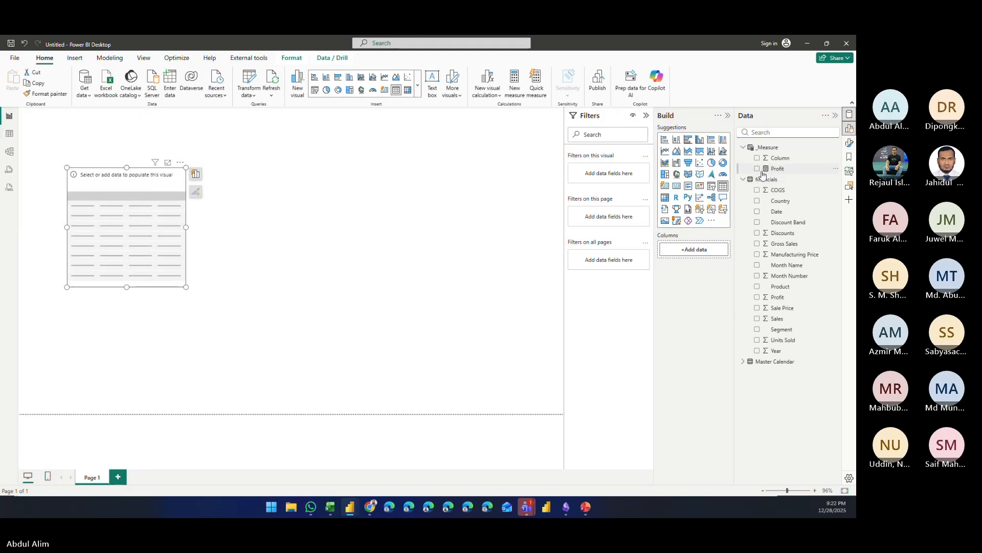
drag(762, 175, 153, 230)
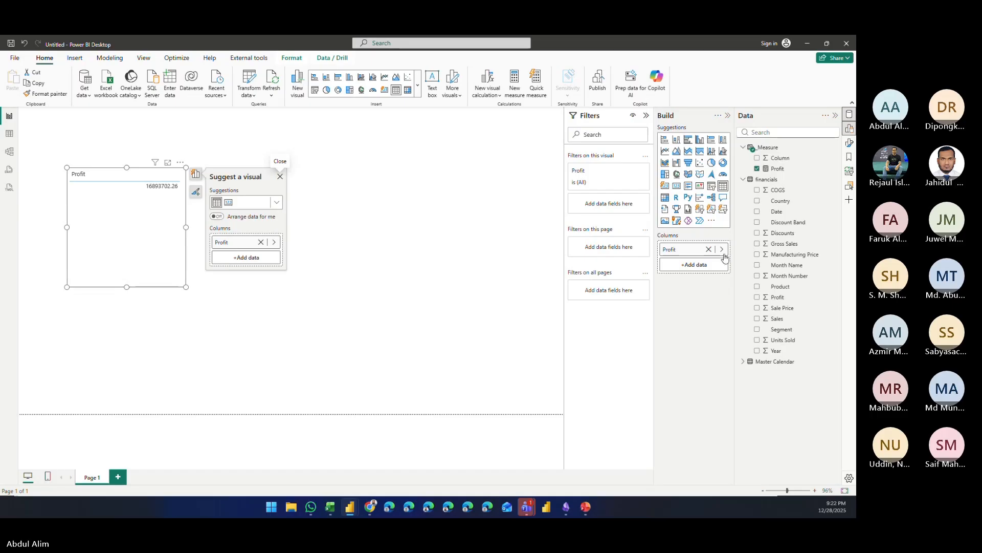
click(740, 362)
drag(783, 372, 714, 248)
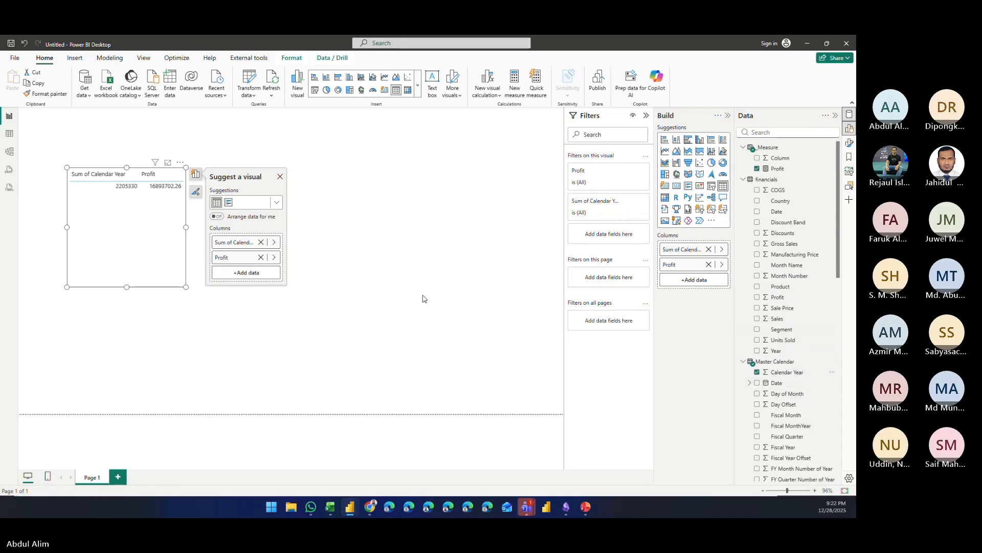
click(280, 177)
click(257, 303)
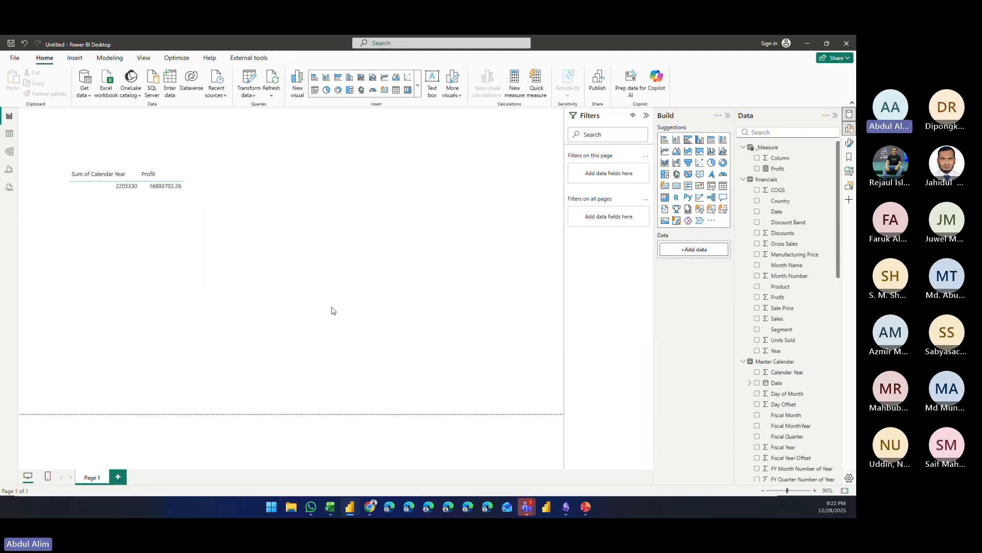
Step: Copy the entire TMDL Script 5 from the Master Calendar file into Script 1 of the untitled report's TMDL view
mouse_move(356, 508)
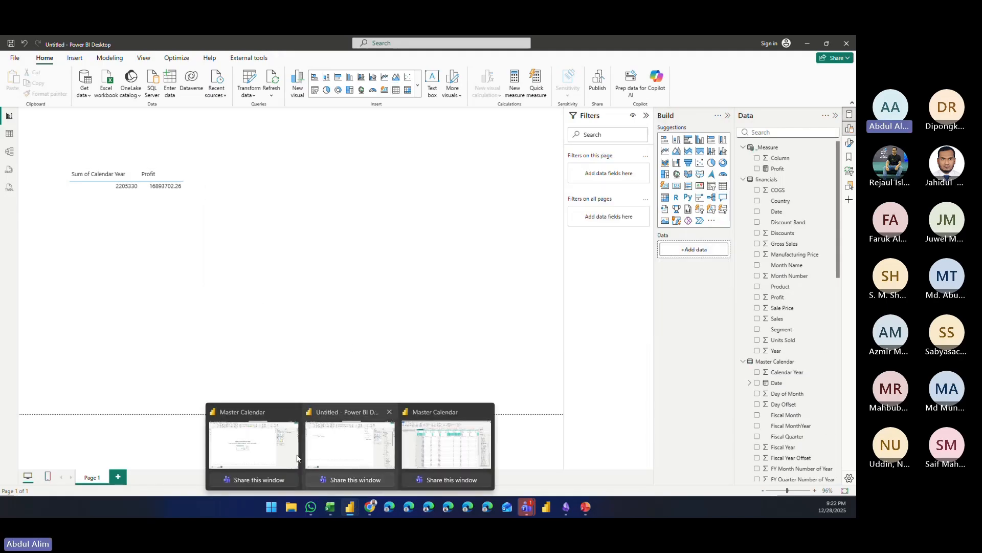
click(252, 450)
click(9, 187)
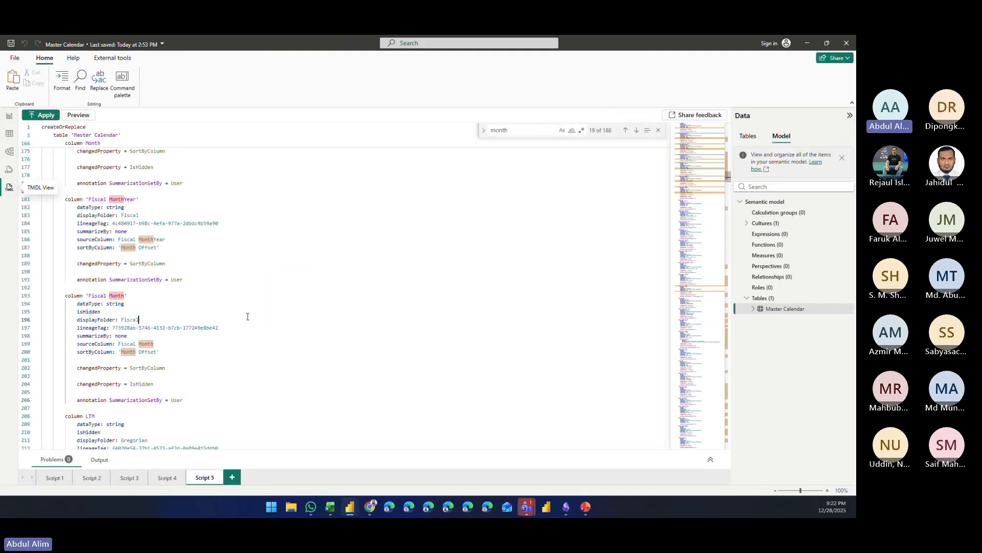
key(ctrl+a)
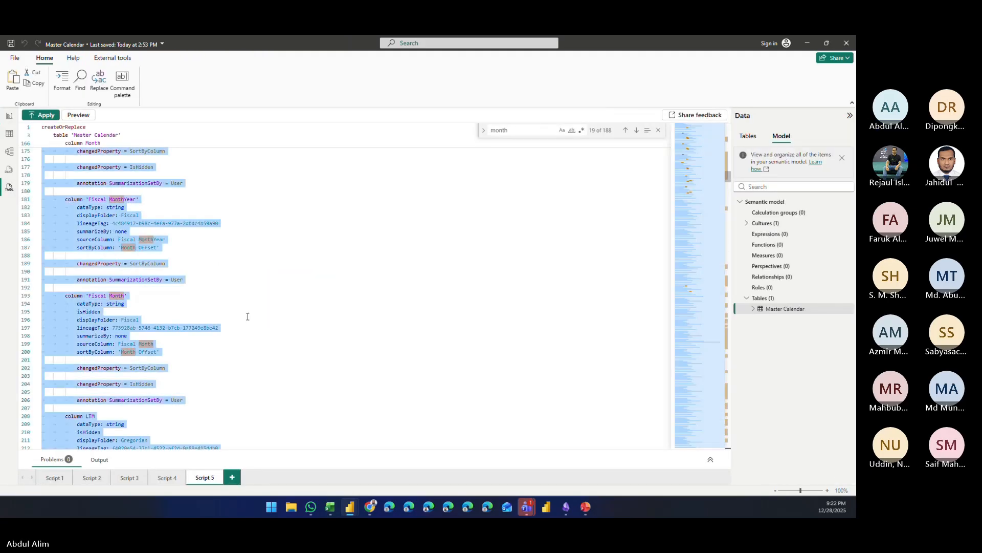
mouse_move(352, 515)
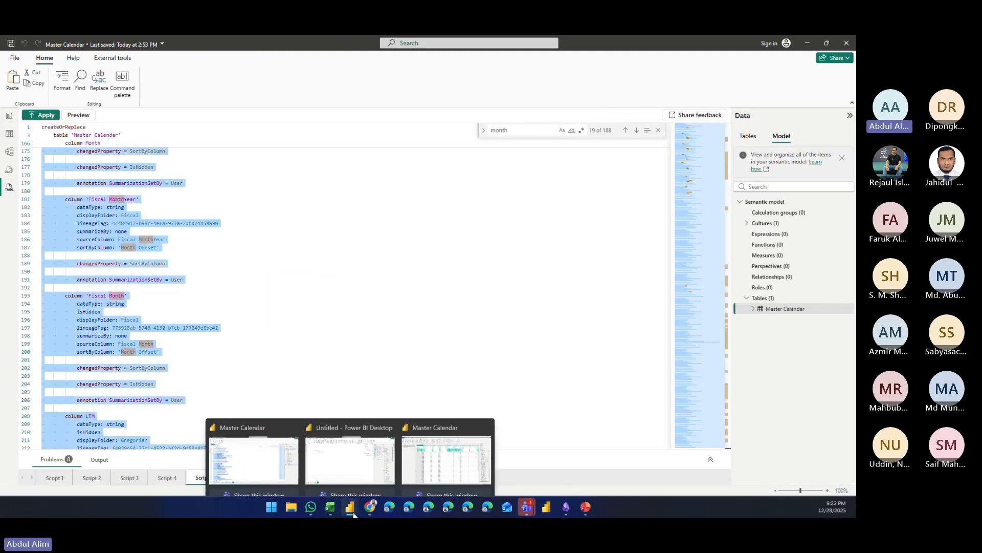
click(351, 451)
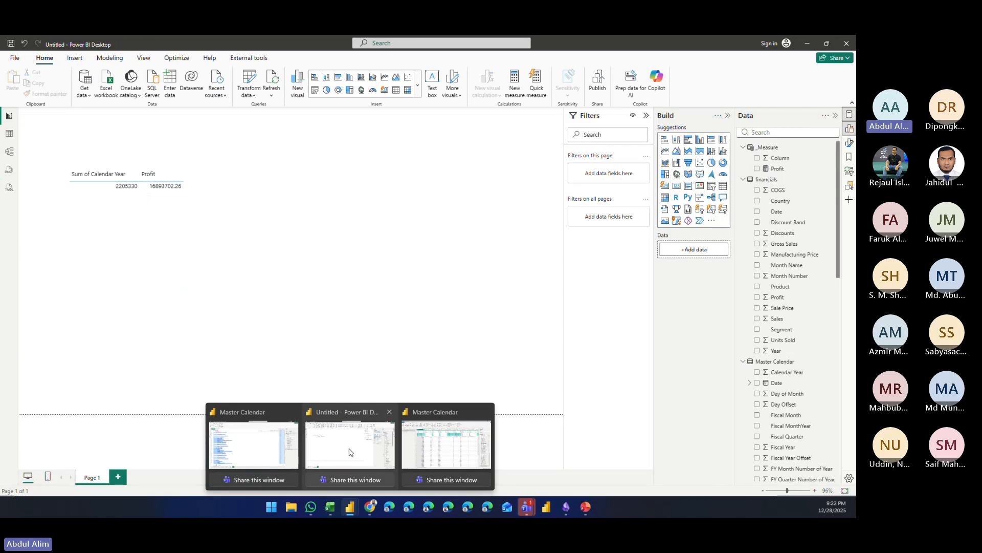
click(9, 187)
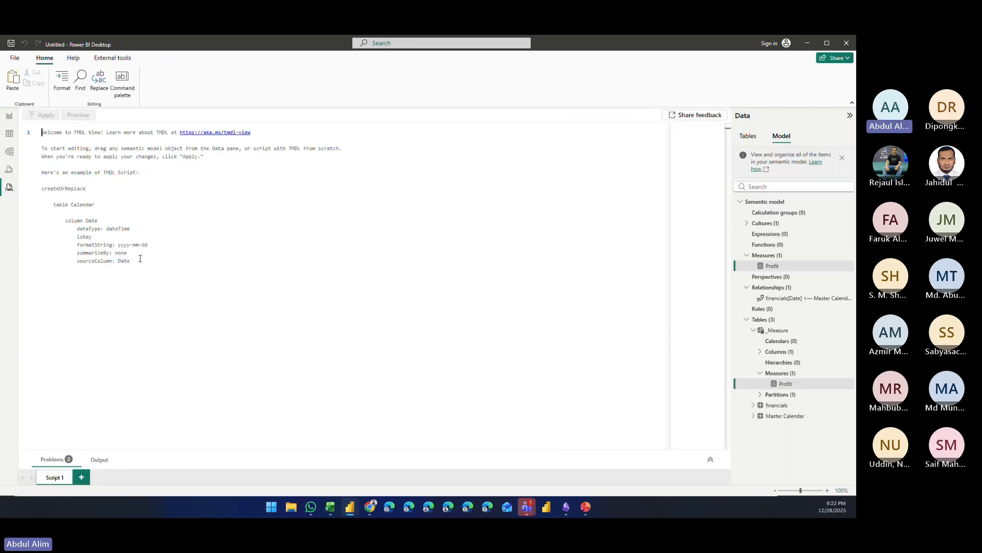
key(ctrl+v)
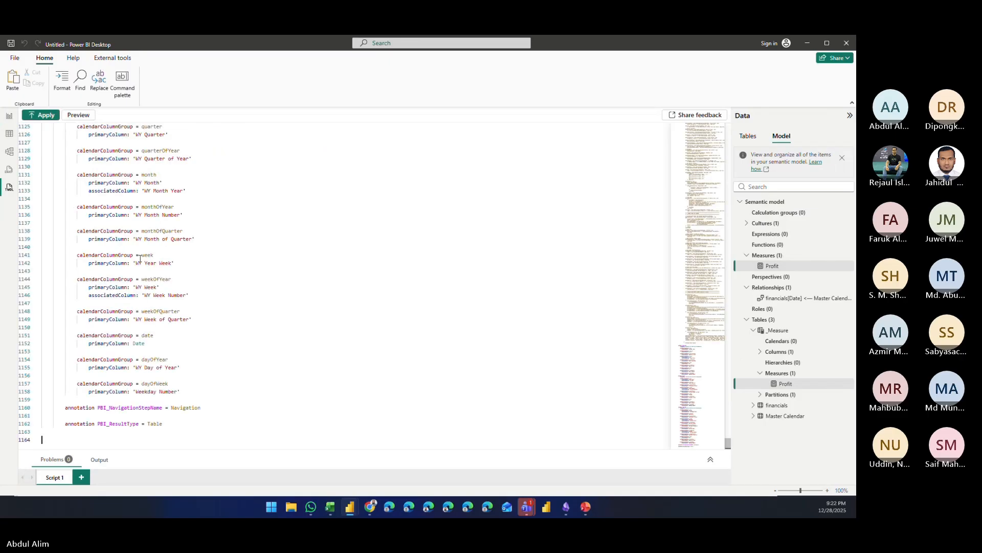
Step: Try to apply the pasted Master Calendar script to the model, accepting the compatibility level upgrade
scroll(145, 270, up, 7)
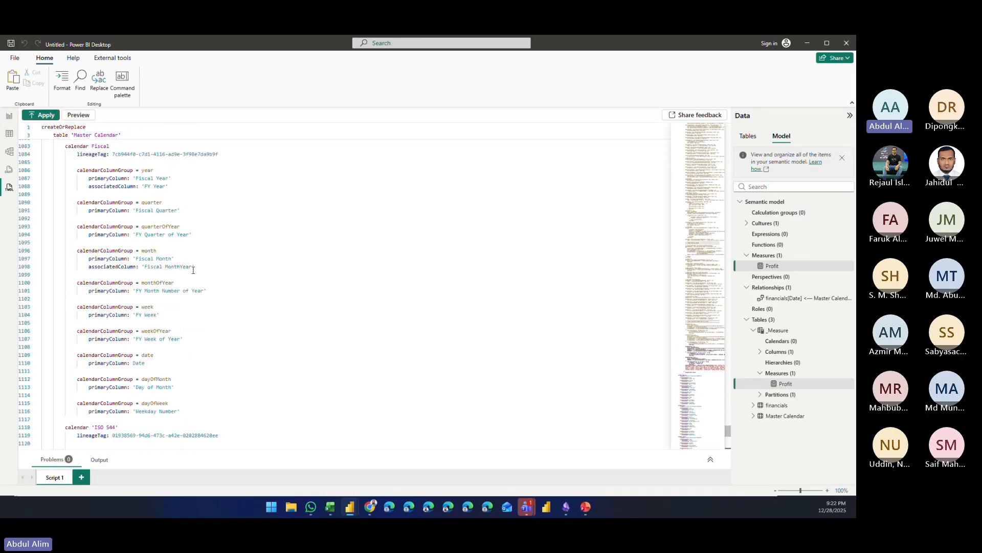
click(41, 115)
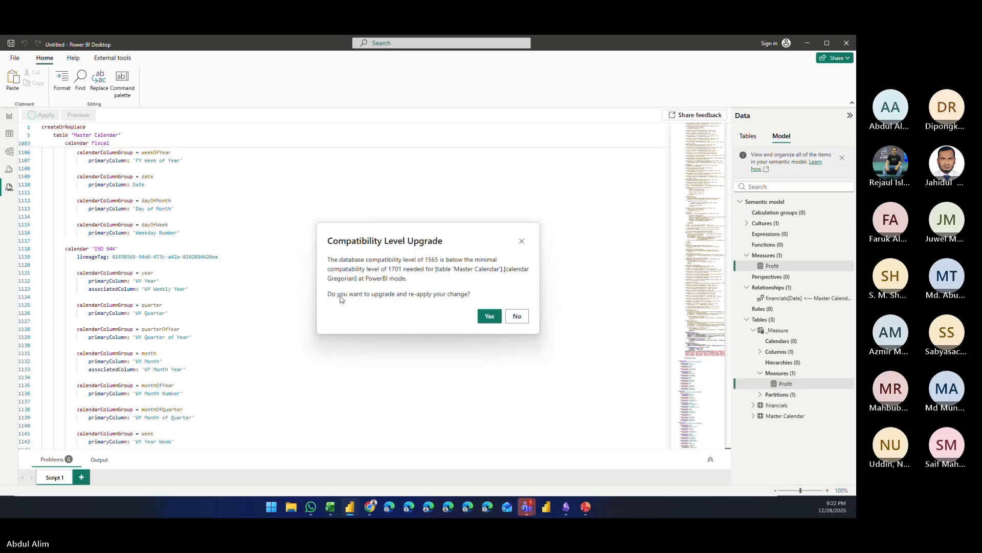
click(487, 316)
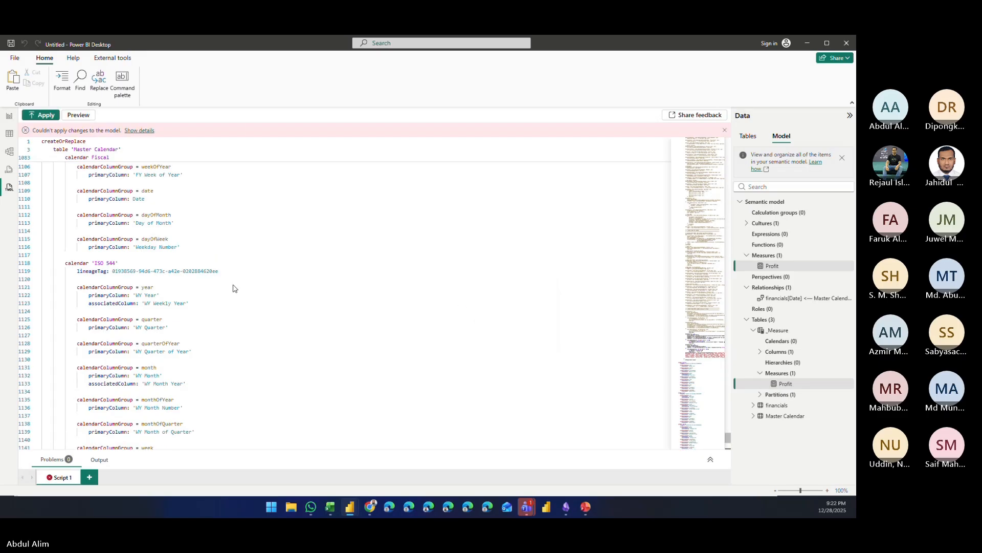
Step: Review the script's error details in the output and try applying it again with the compatibility level upgrade
scroll(106, 164, up, 10)
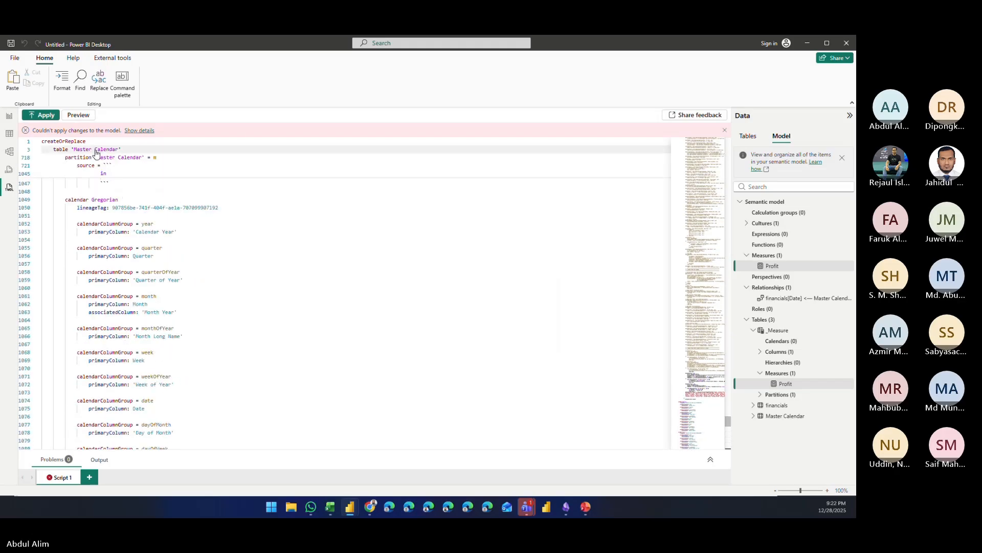
scroll(96, 153, up, 18)
scroll(594, 259, up, 3)
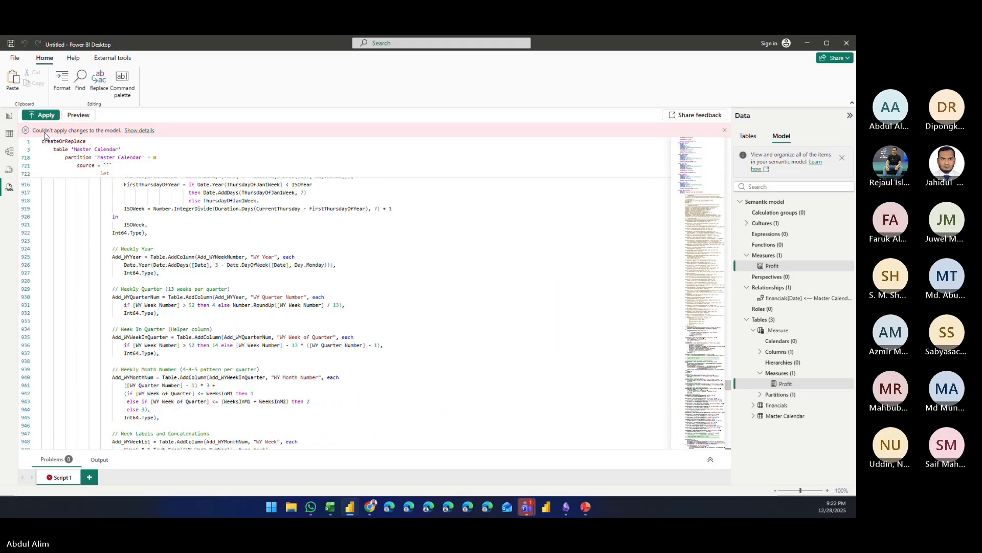
click(139, 131)
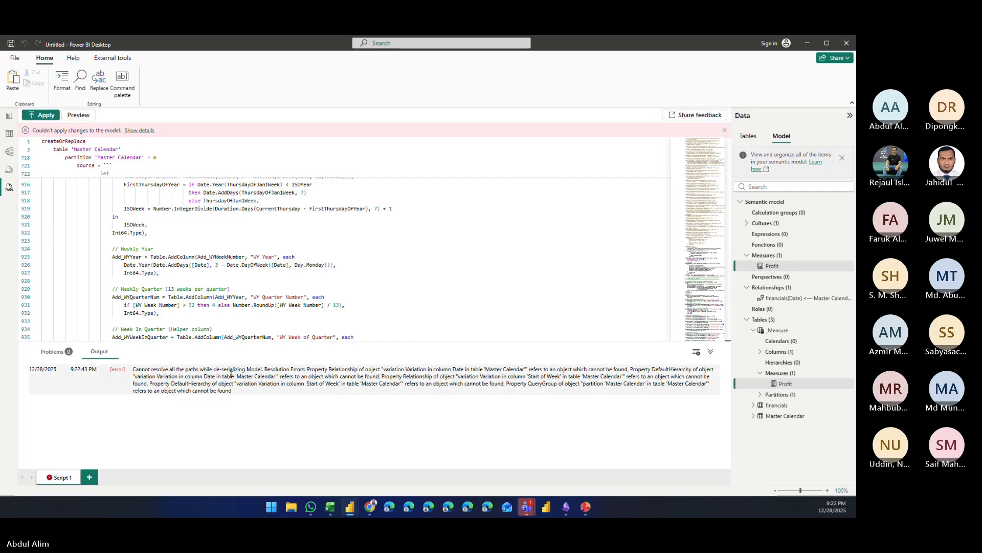
click(279, 377)
click(41, 115)
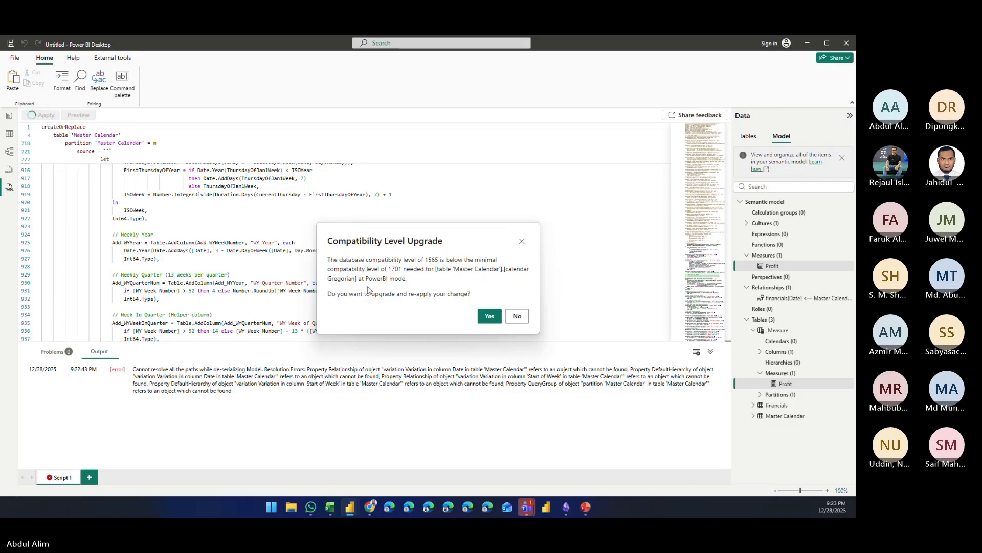
click(489, 316)
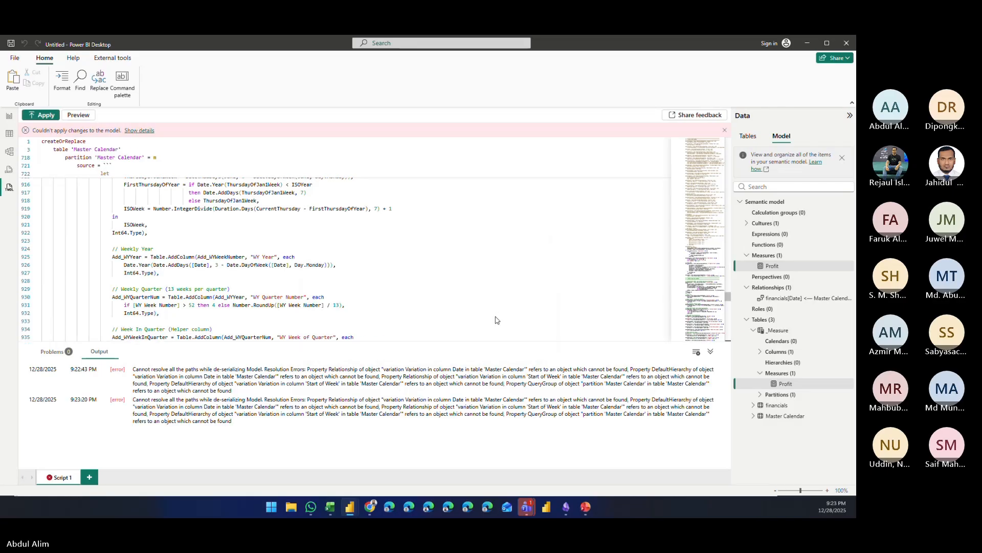
click(10, 116)
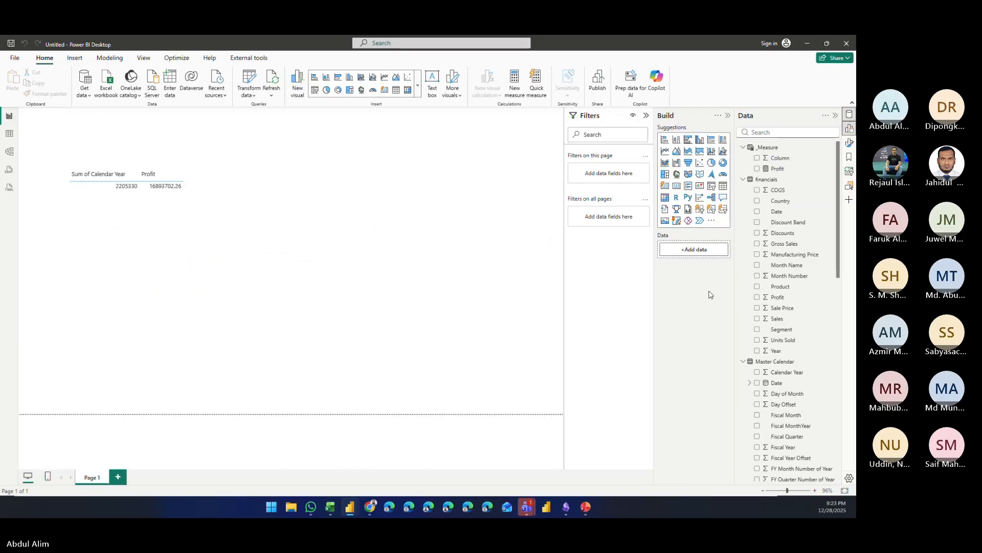
click(744, 180)
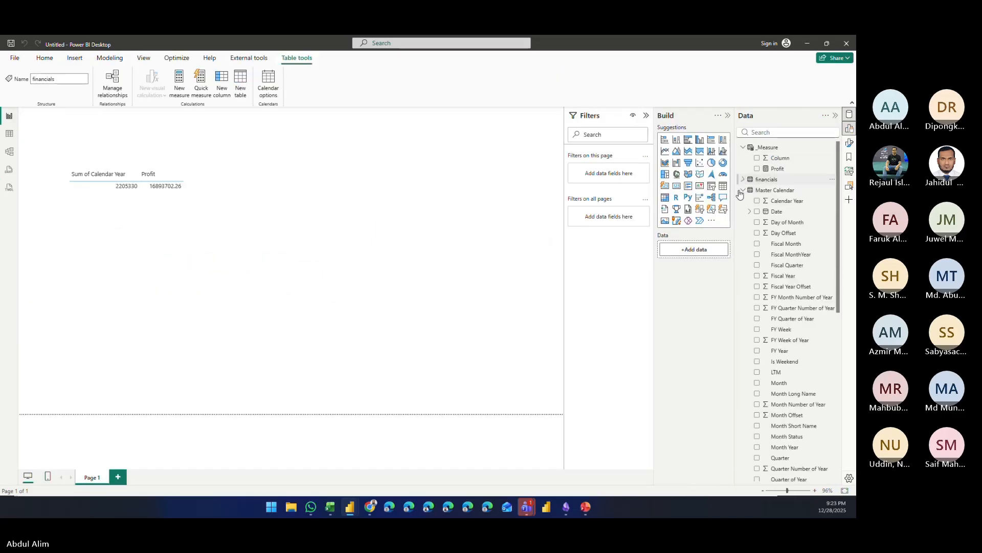
right_click(770, 194)
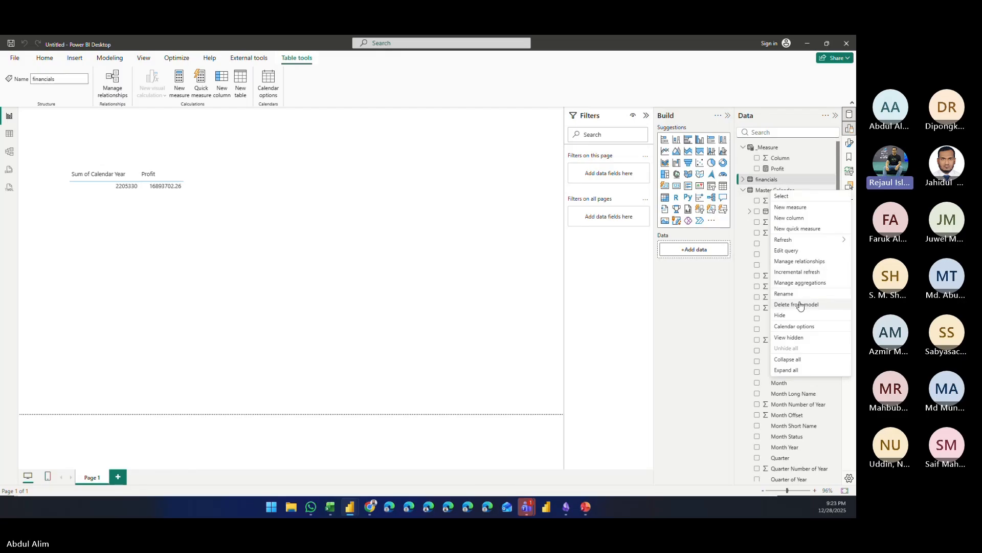
click(797, 326)
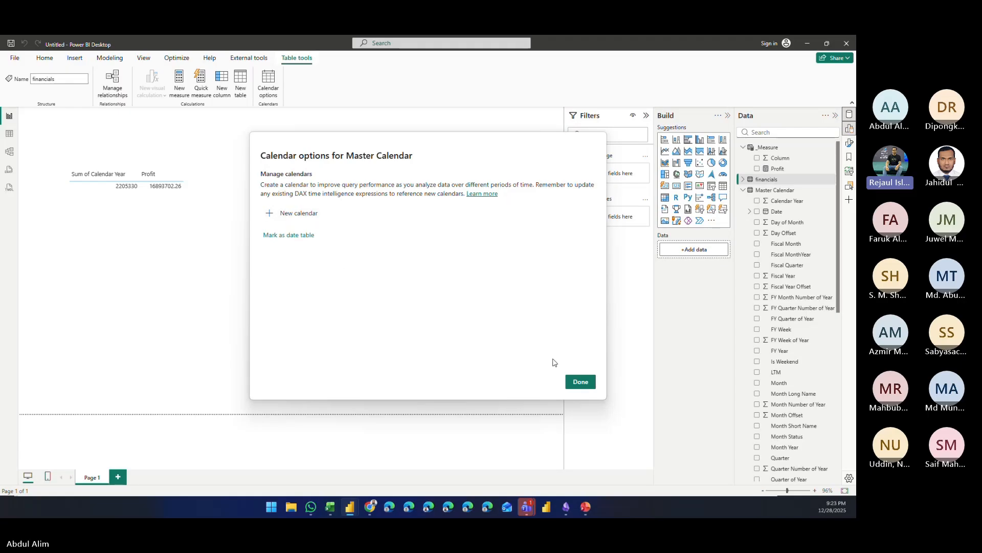
click(580, 381)
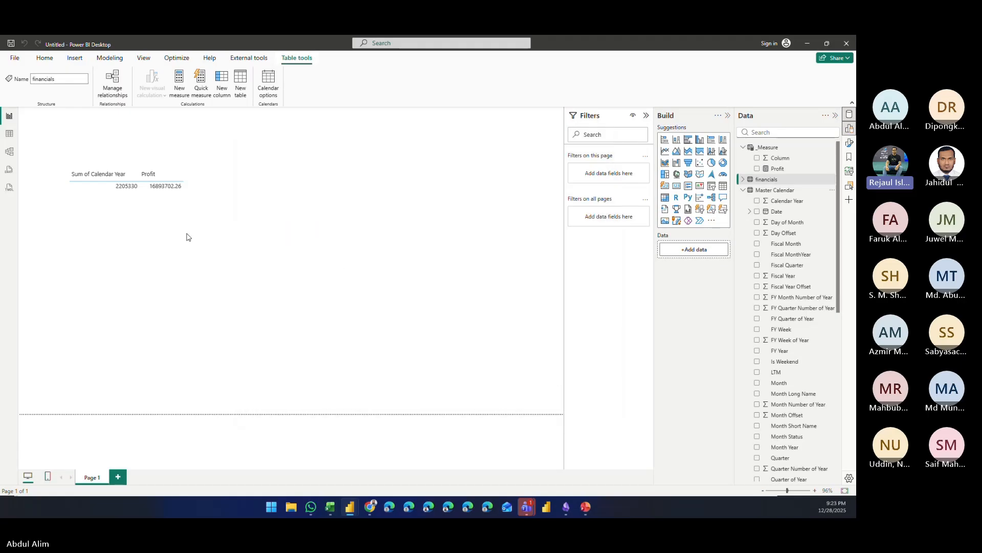
scroll(778, 271, down, 10)
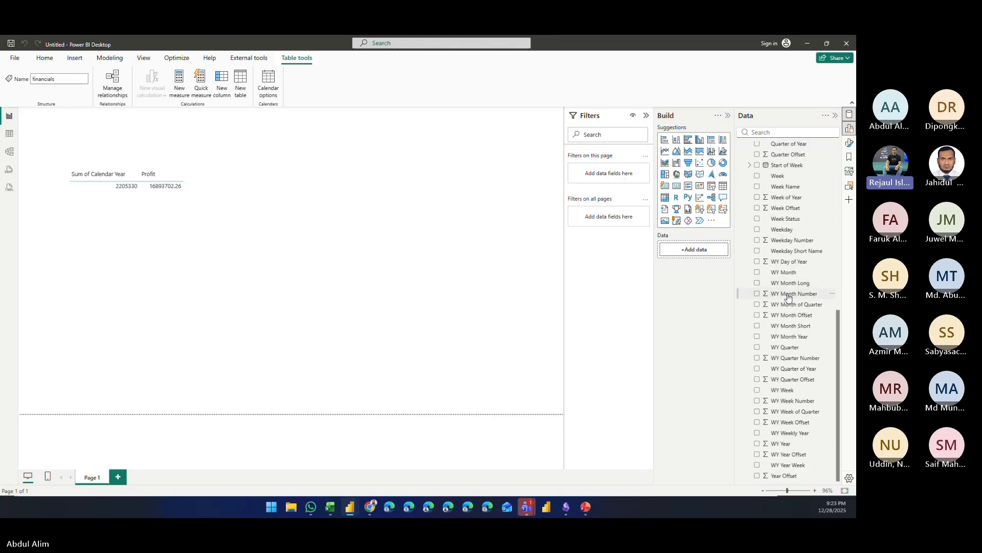
scroll(773, 255, up, 10)
click(744, 190)
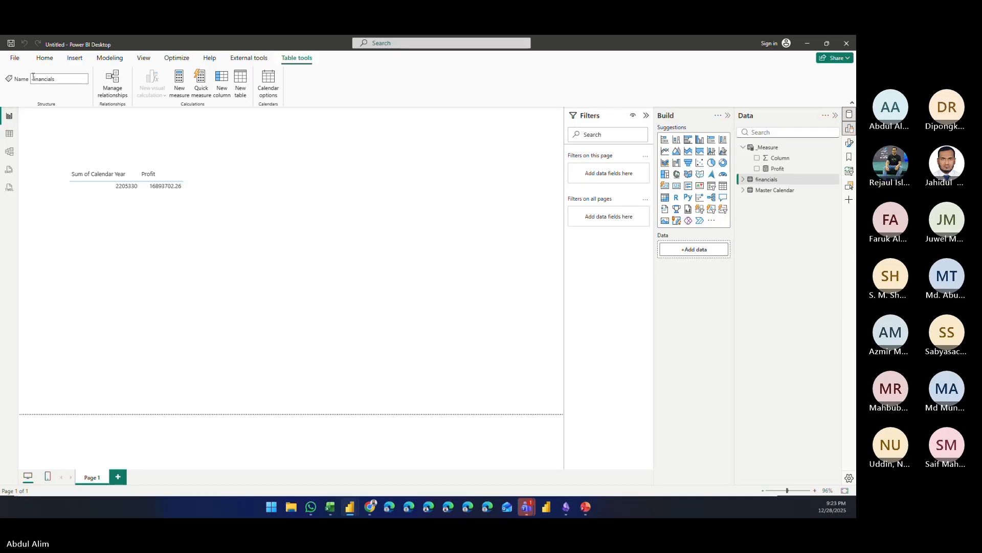
Step: Copy the financials query from the untitled report's Power Query Editor into the Master Calendar file's queries and load it into the model
click(45, 58)
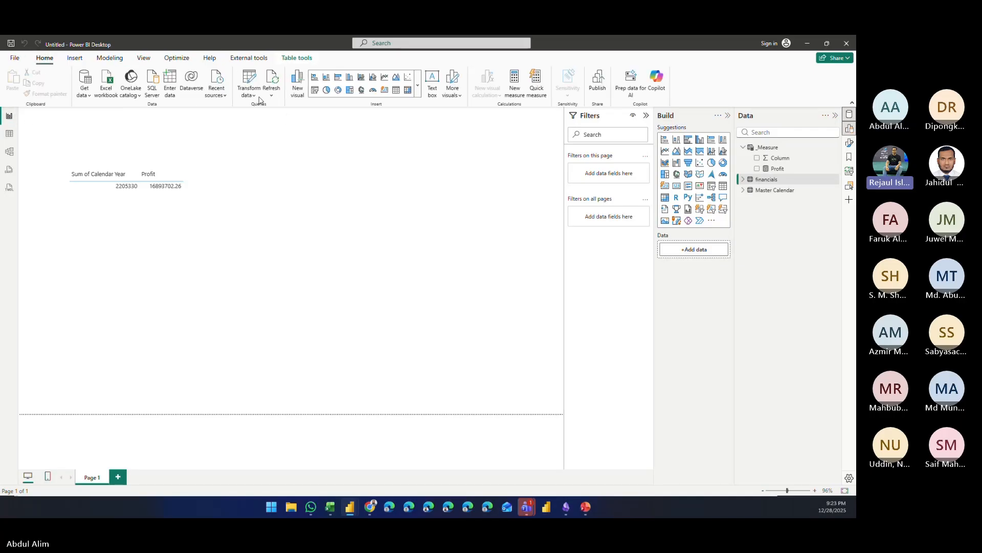
click(249, 79)
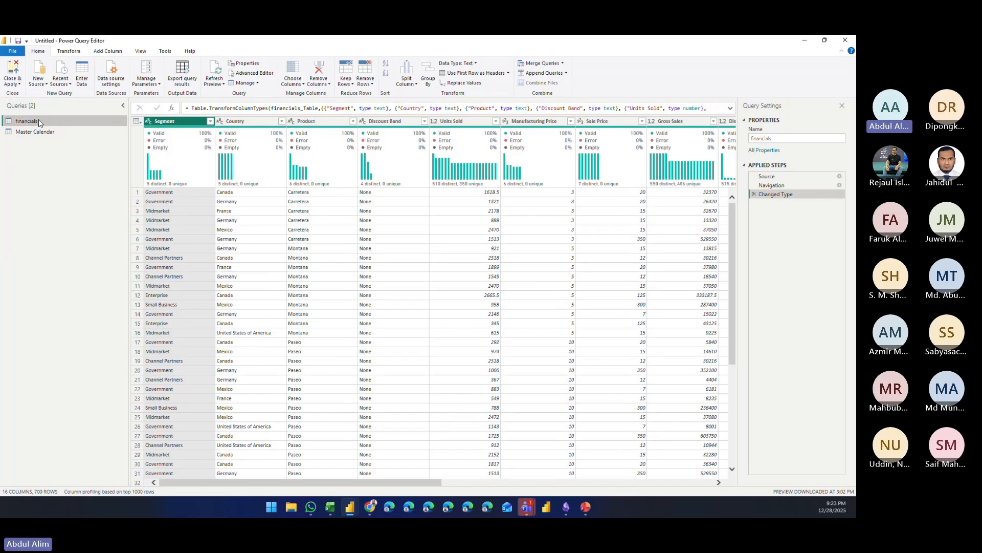
mouse_move(350, 507)
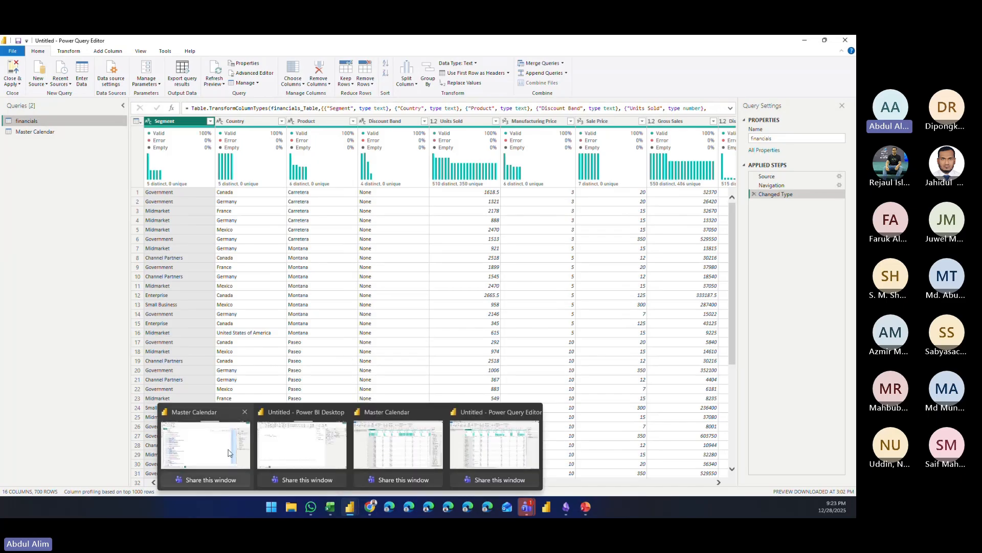
mouse_move(272, 454)
click(205, 443)
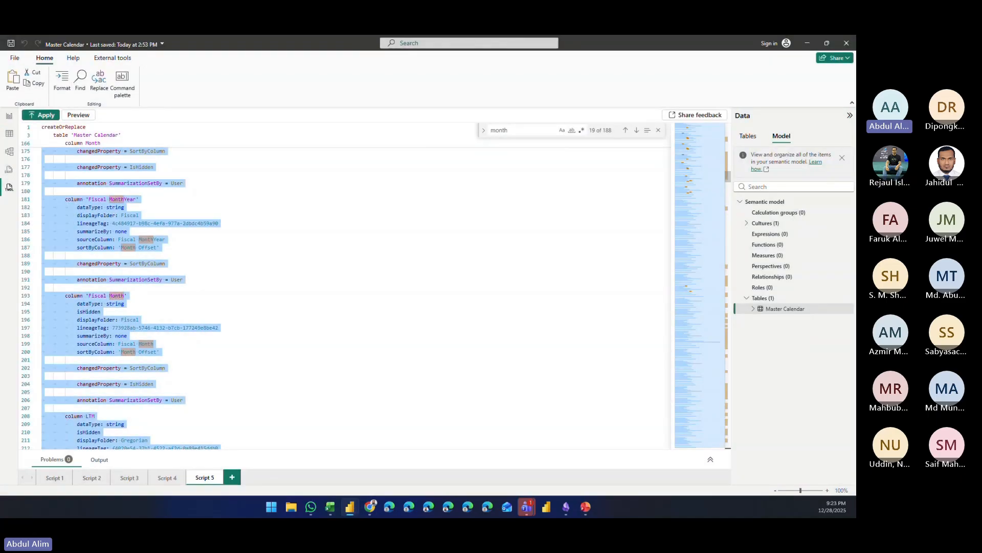
click(9, 115)
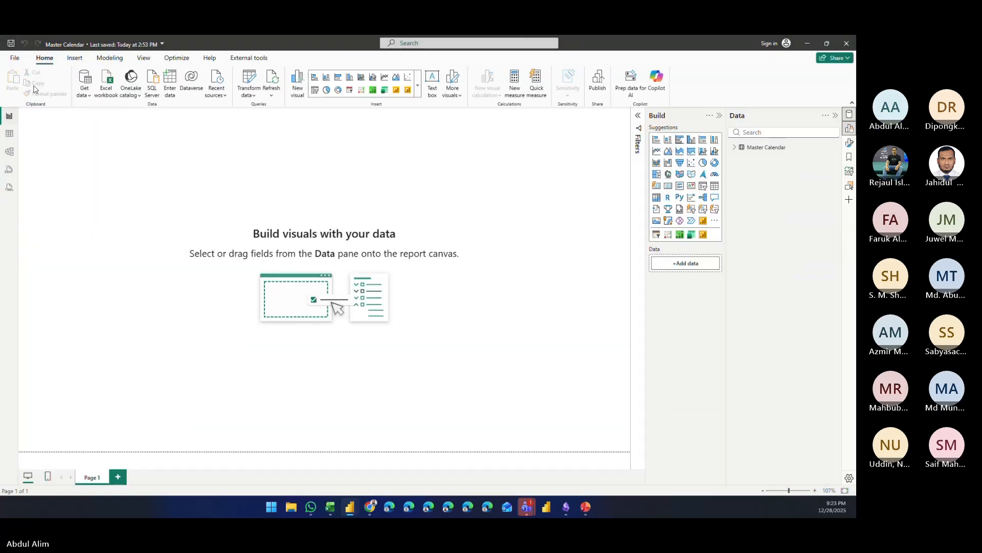
click(251, 81)
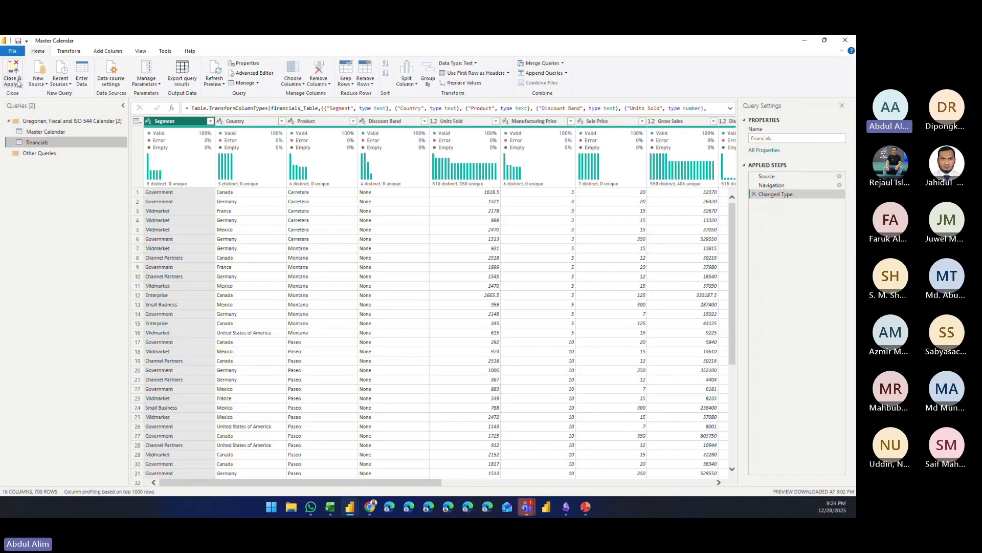
click(16, 82)
click(23, 94)
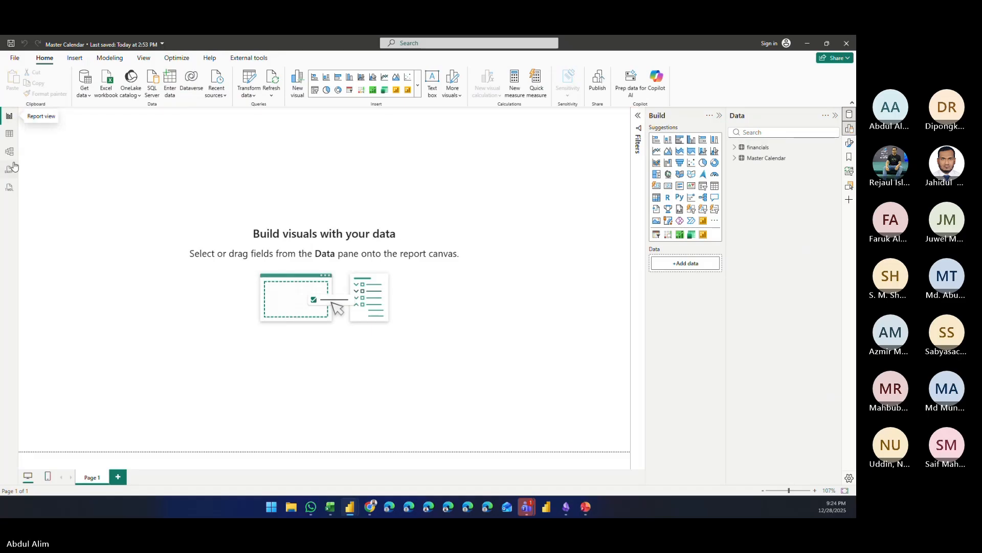
Step: Relate financials Date to Master Calendar Date as an active many-to-one, single-direction relationship, and move the financials card farther from the calendar
click(9, 151)
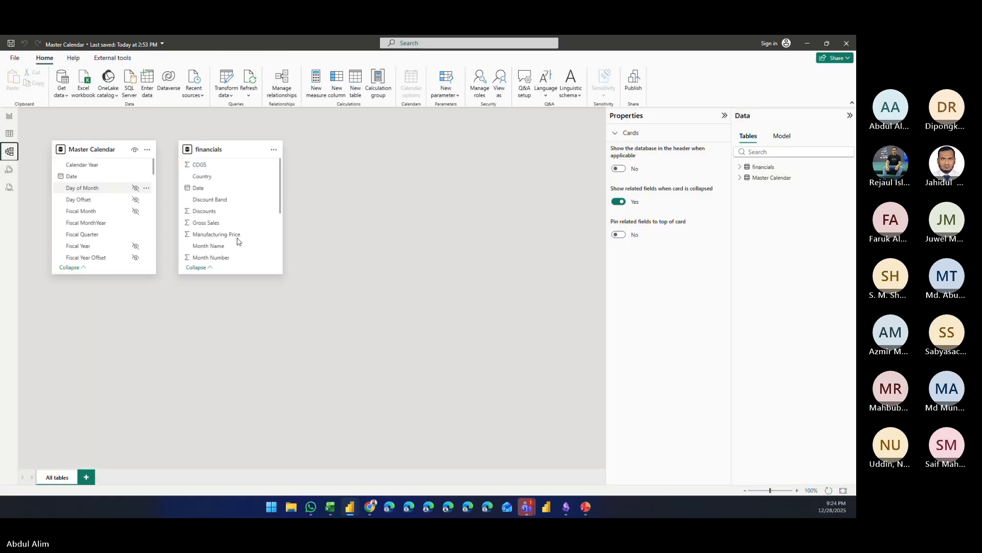
drag(204, 188, 110, 176)
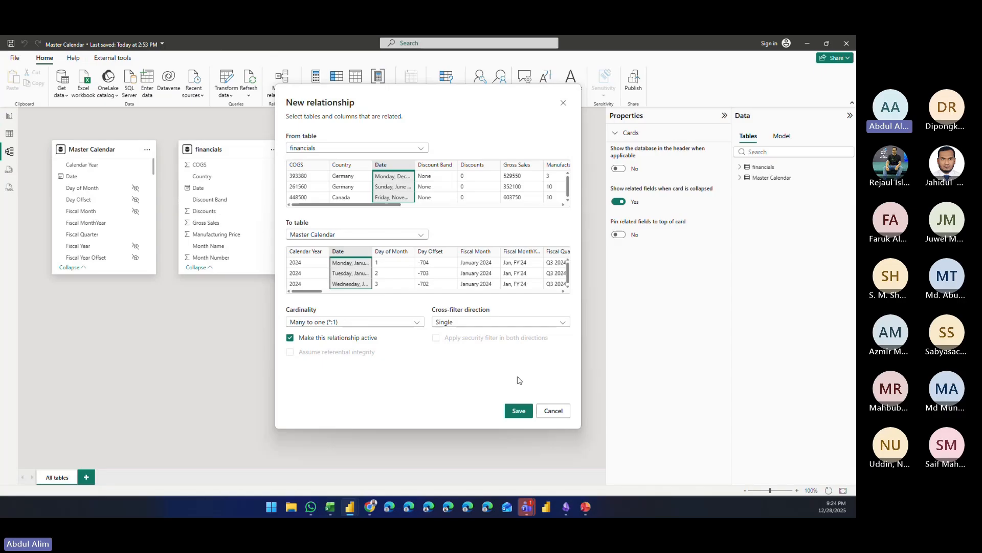
click(518, 411)
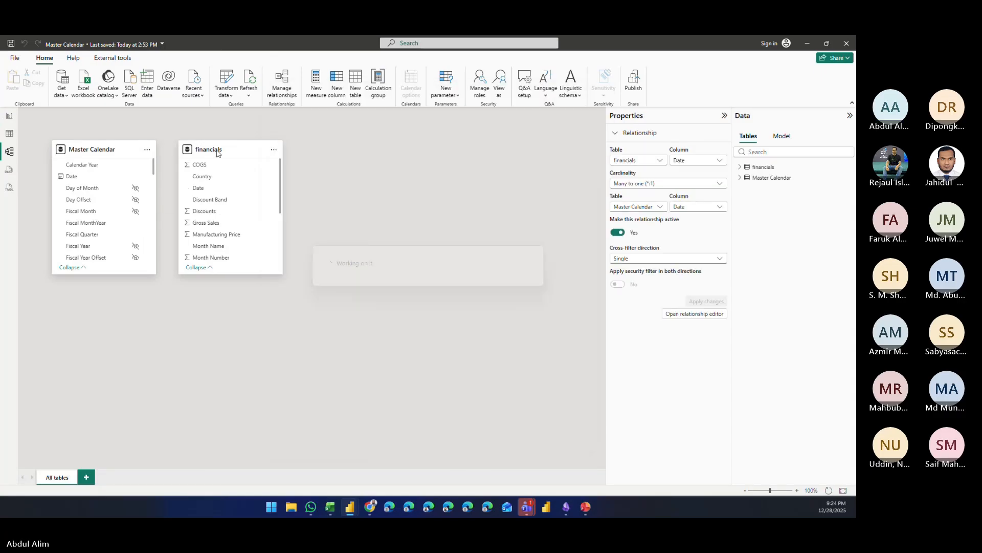
drag(215, 152, 379, 160)
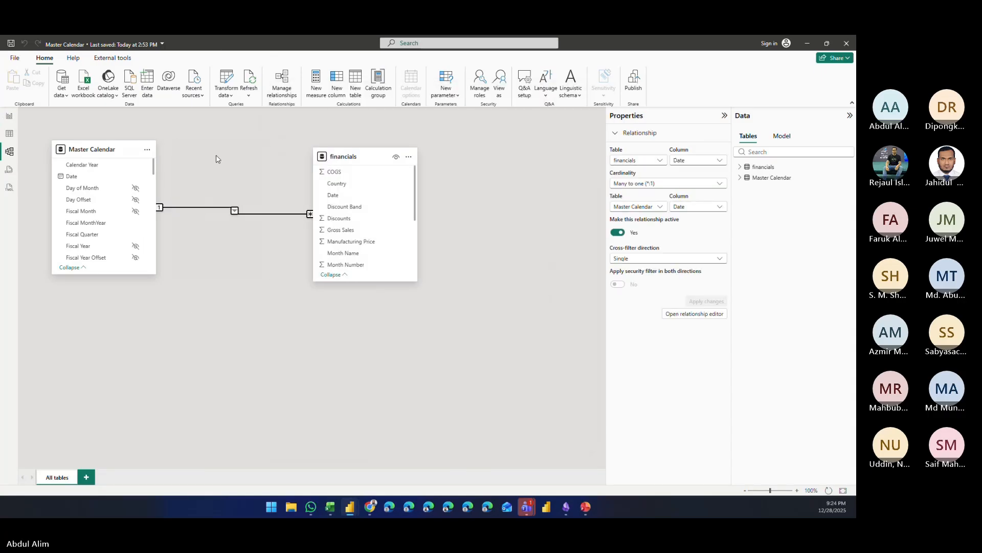
Step: Return to the report view and create a new calculated table named _Measure
click(9, 116)
click(111, 58)
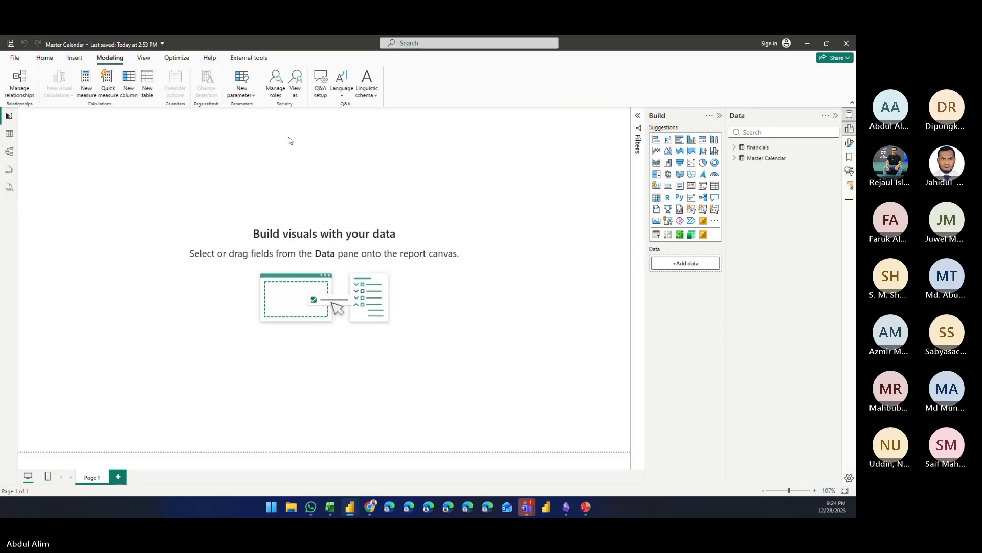
text(_Measure =)
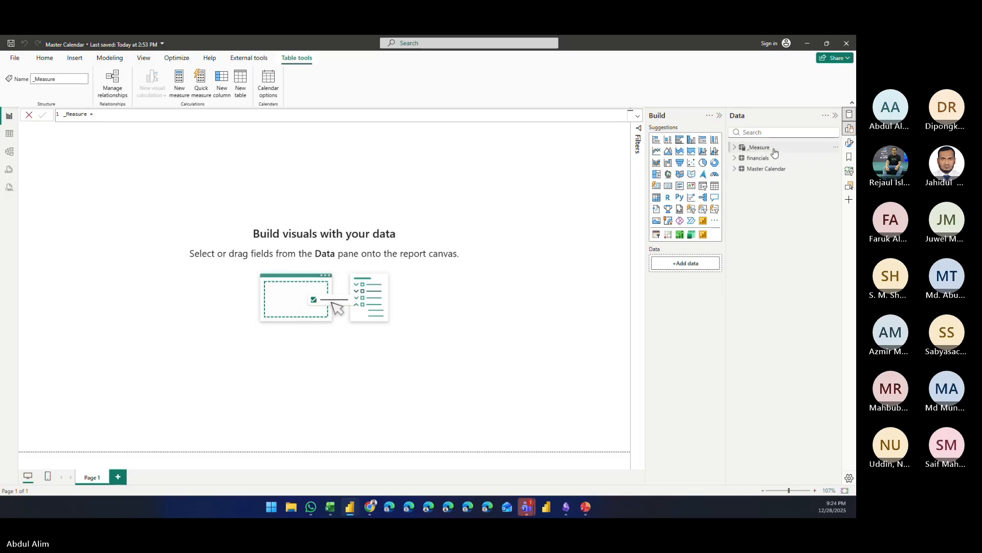
Step: Create a measure in the _Measure table defined as Profit = SUM(financials[Profit])
right_click(774, 150)
click(785, 168)
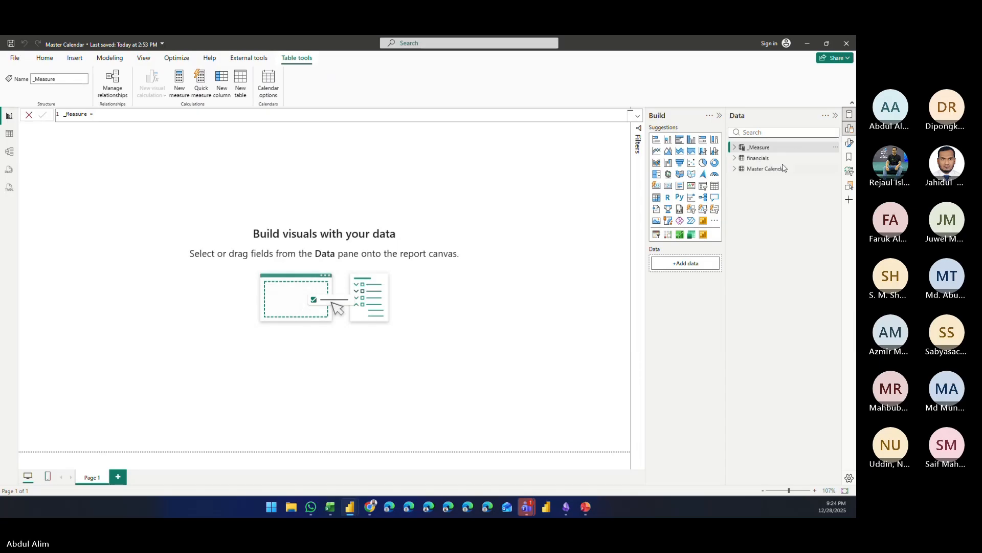
text(Pro)
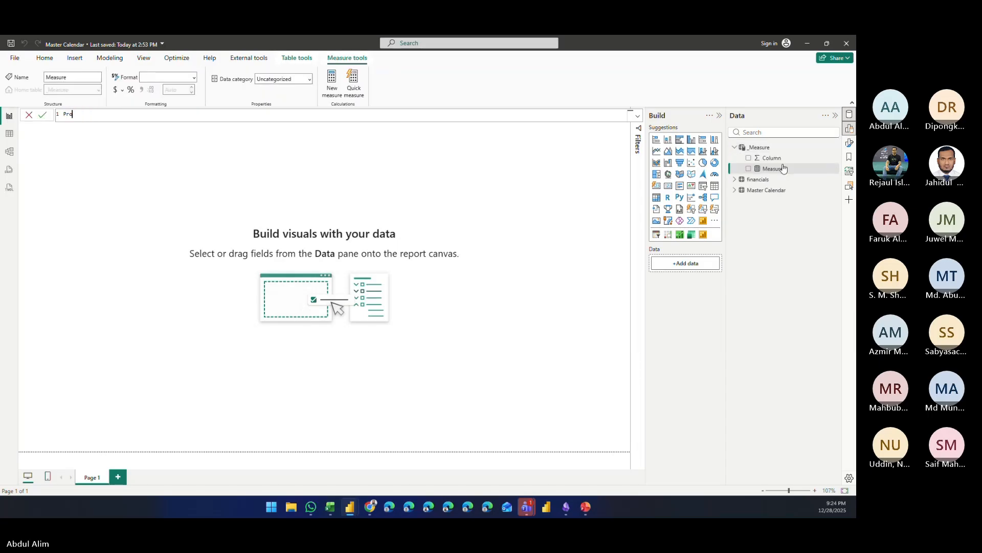
text(fit=SUM(prof)
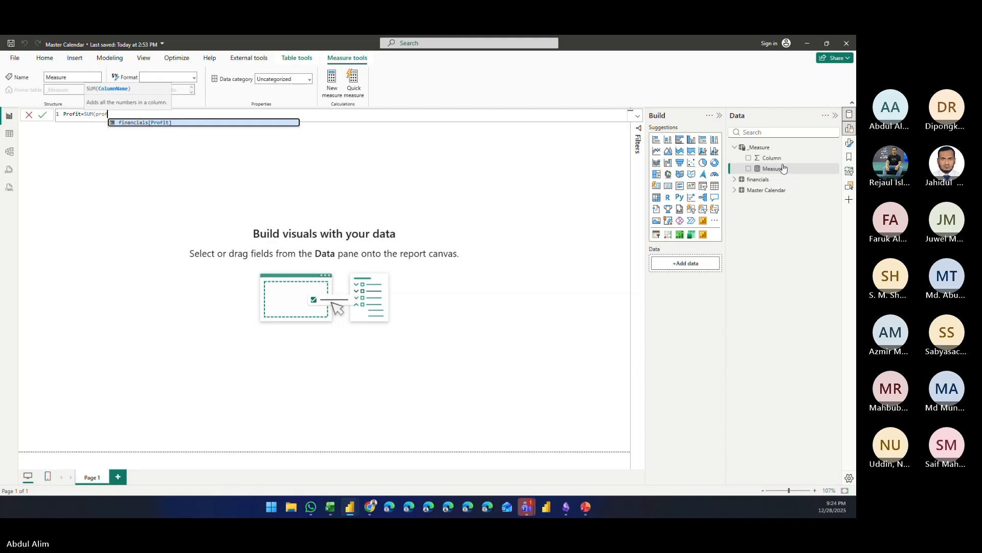
key(Tab)
text())
key(Return)
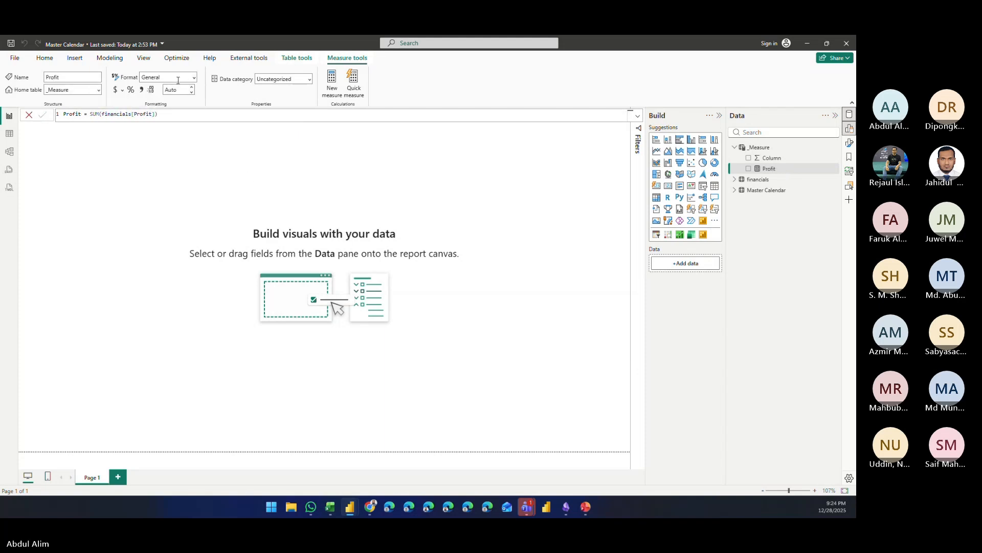
Step: Format the Profit measure as a Decimal number and deselect it
click(194, 78)
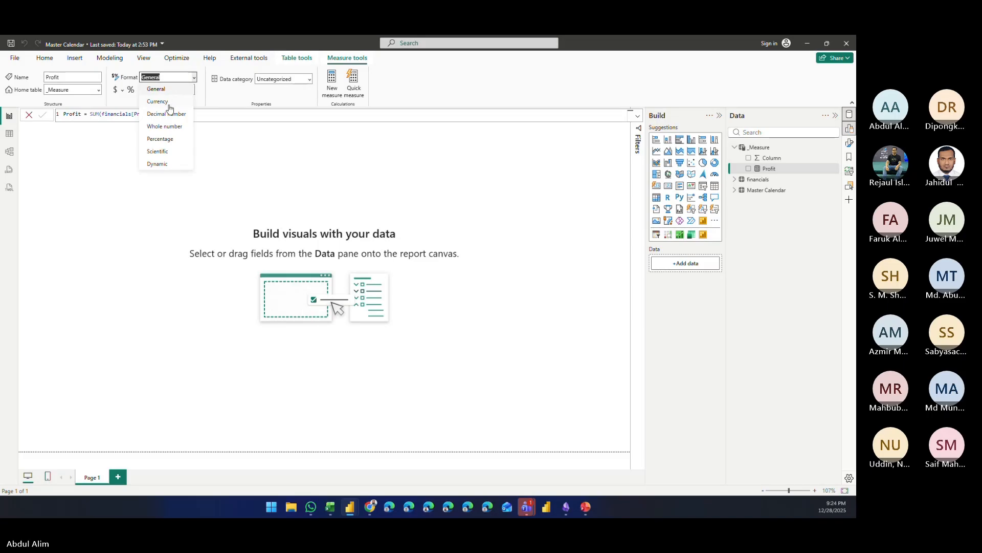
click(168, 110)
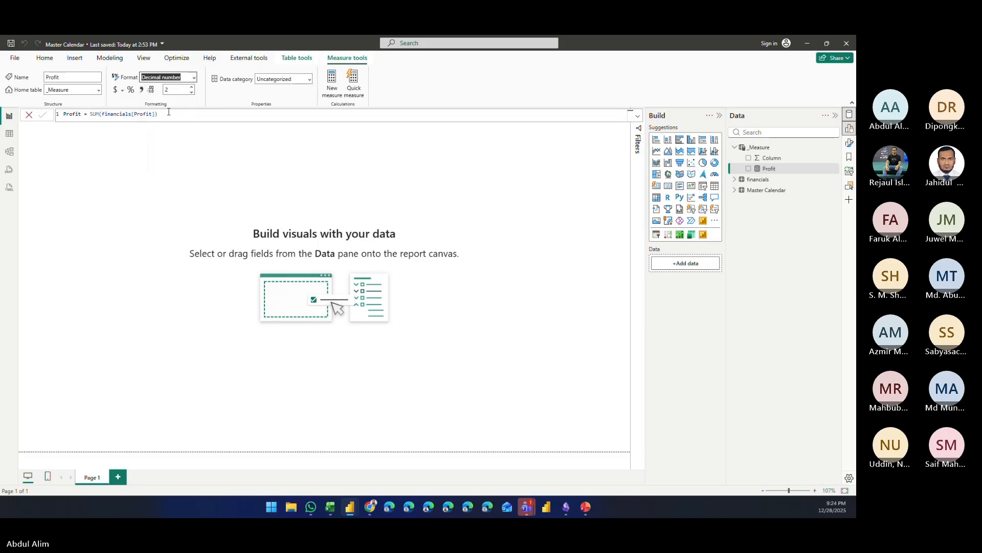
click(91, 204)
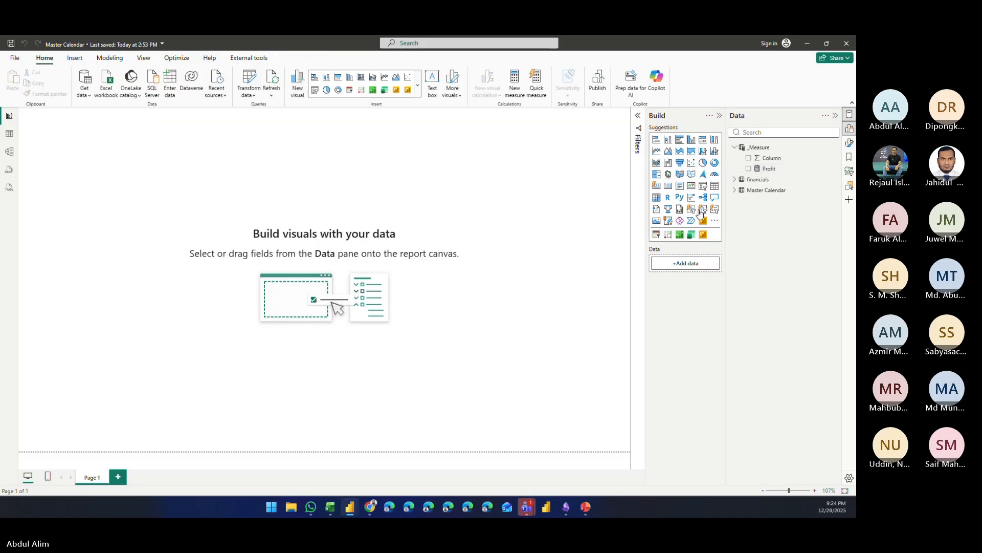
Step: Build a table visual showing Gregorian Calendar Year, Month Year and Profit in that order, and enlarge it
click(749, 169)
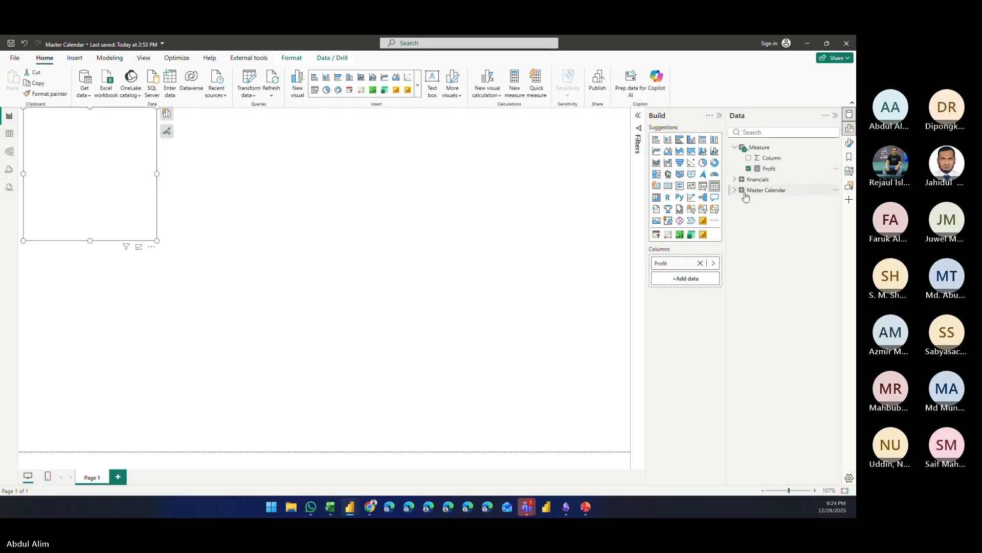
click(743, 192)
click(742, 222)
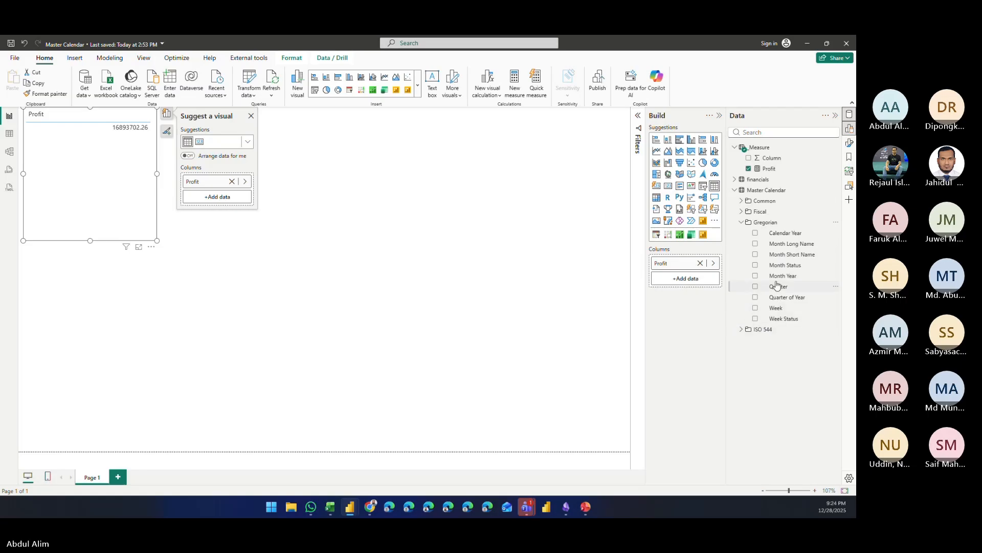
drag(774, 278, 61, 185)
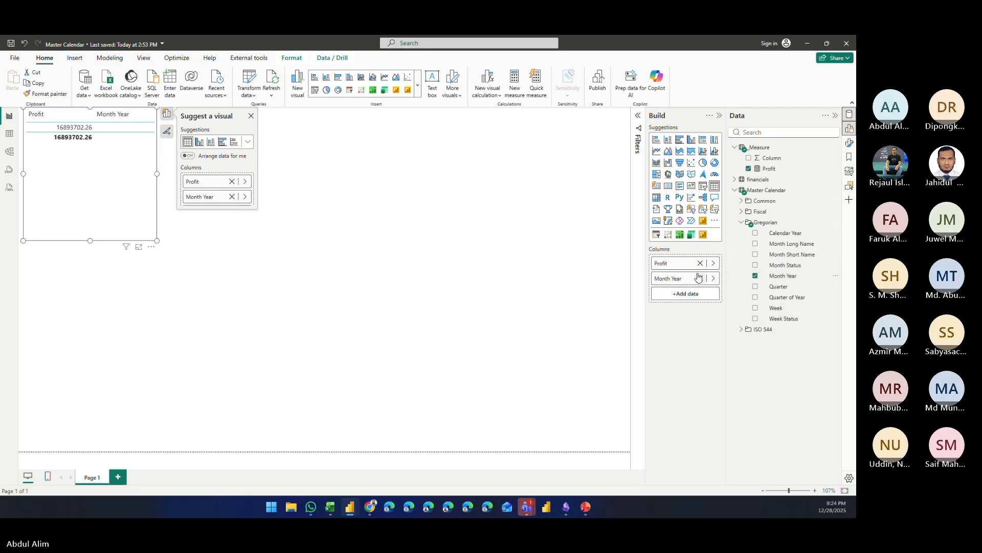
drag(665, 263, 689, 297)
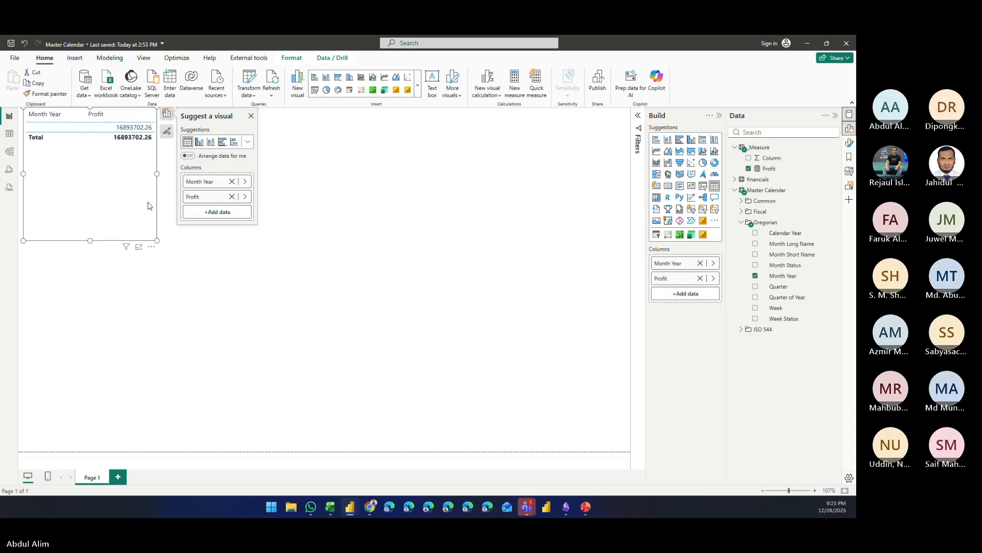
drag(156, 240, 192, 283)
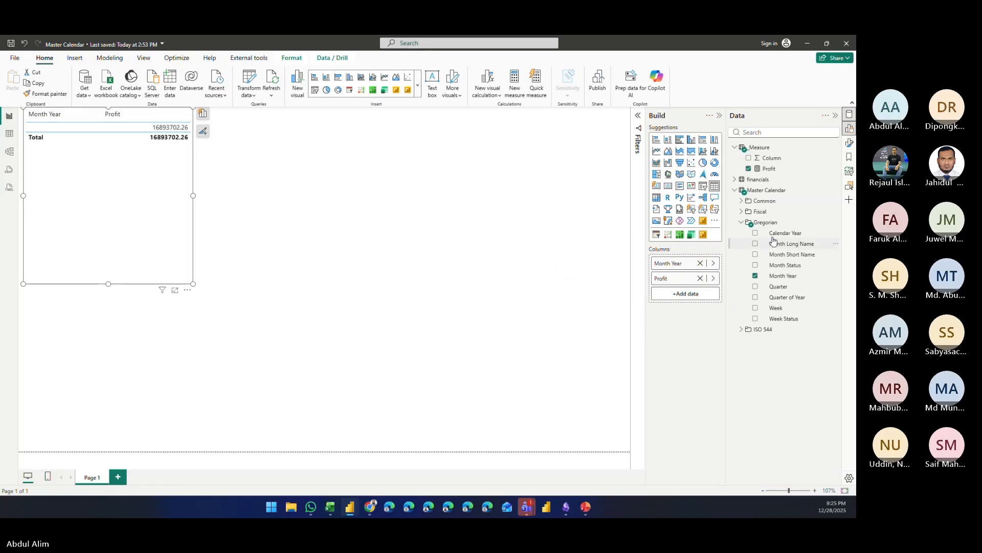
drag(778, 234, 695, 262)
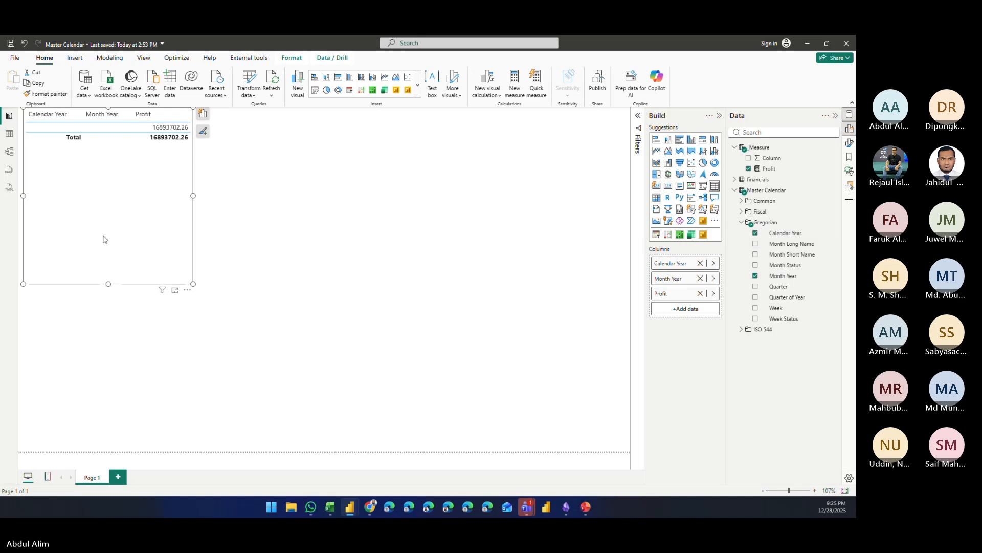
Step: Check Master Calendar's Calendar Year column in the table view and return to the report view
click(10, 134)
click(800, 232)
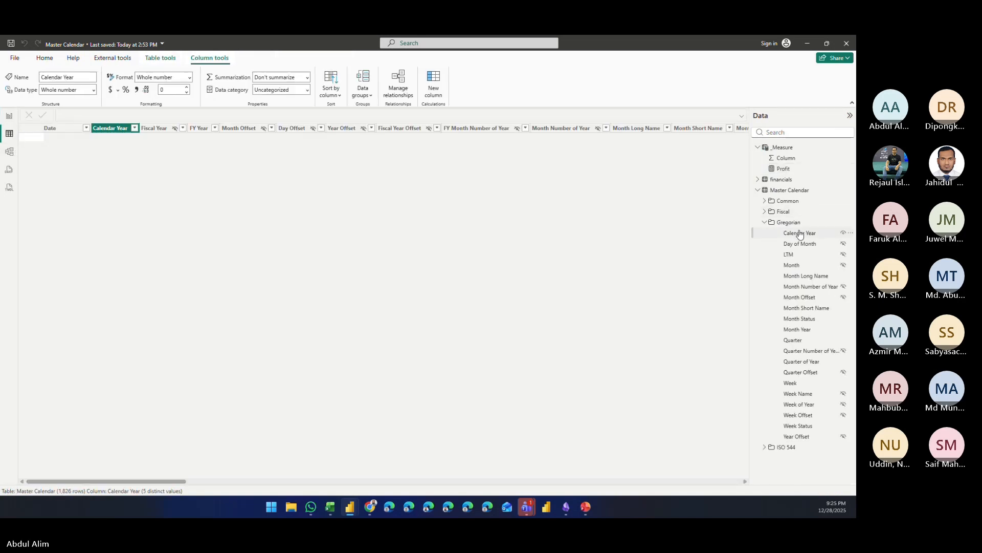
click(9, 170)
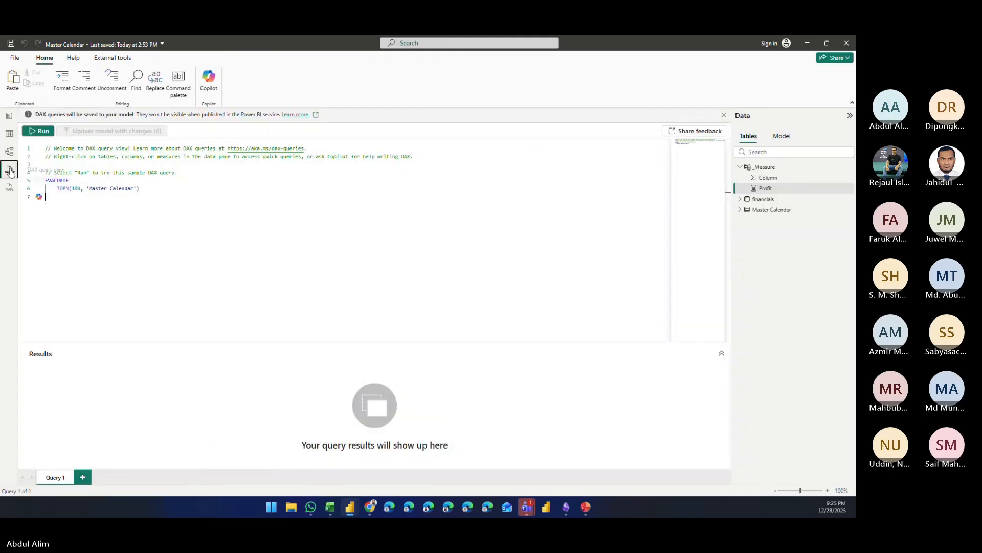
click(9, 116)
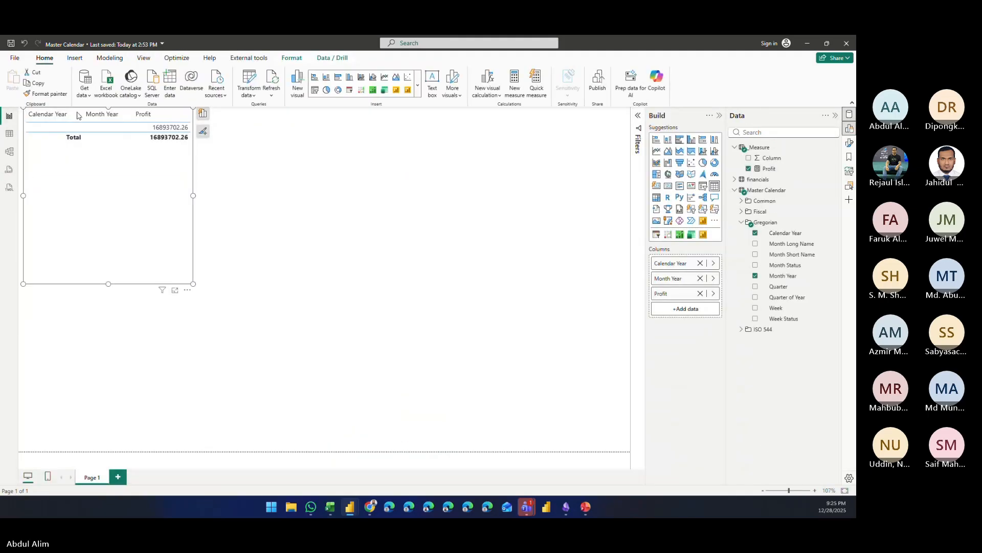
Step: In Power Query, edit Master Calendar's SourceTable step so the dates run from #date(2013,1,1) to #date(2014,12,31)
click(251, 81)
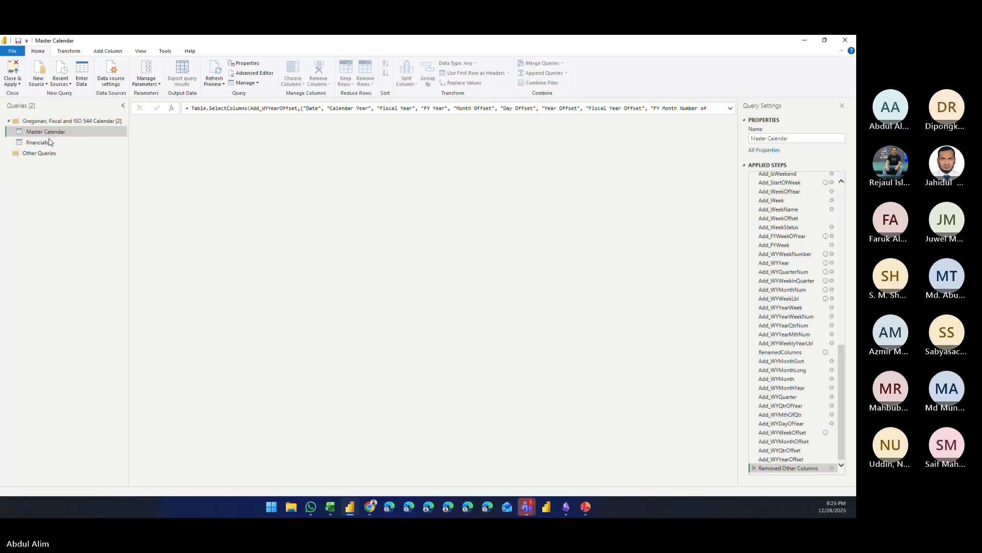
scroll(814, 205, up, 8)
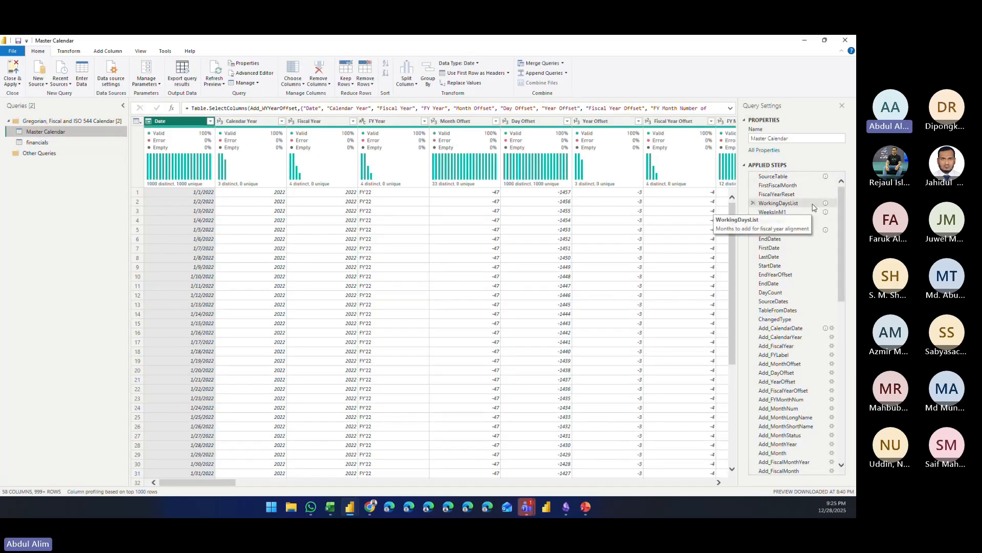
click(772, 176)
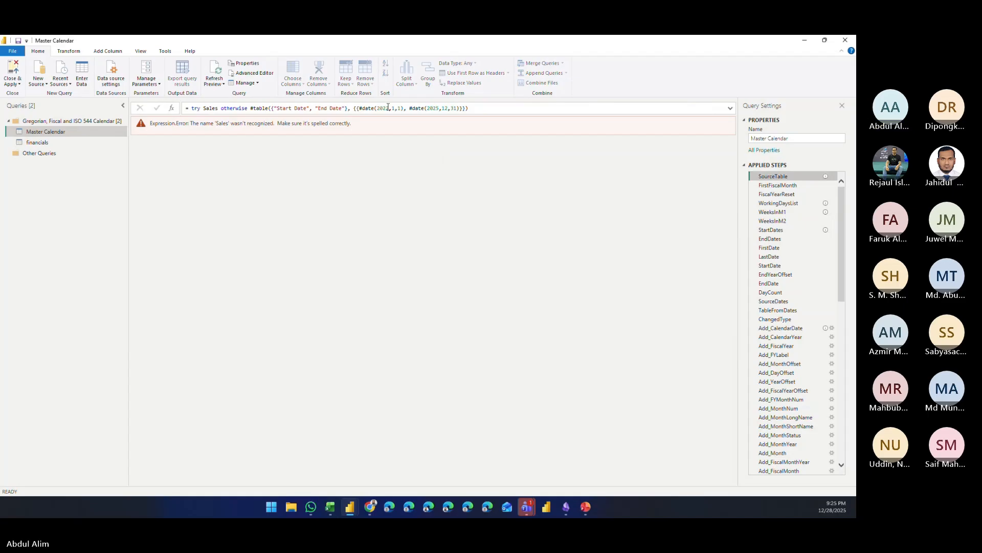
click(390, 108)
key(BackSpace)
key(BackSpace)
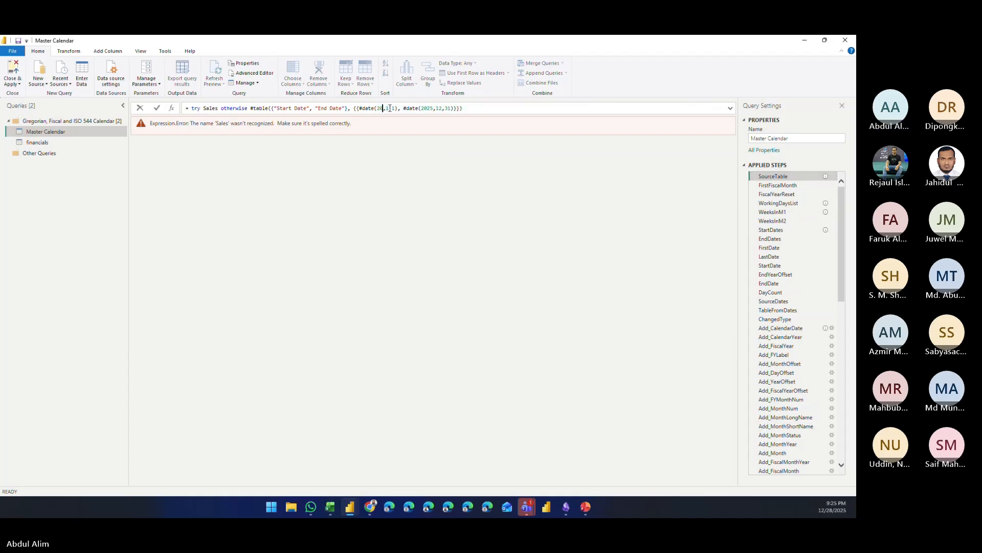
text(13)
text(2014)
key(Return)
Step: Select Master Calendar's final Removed Other Columns step, then close Power Query and apply the changes to the model
scroll(839, 410, down, 10)
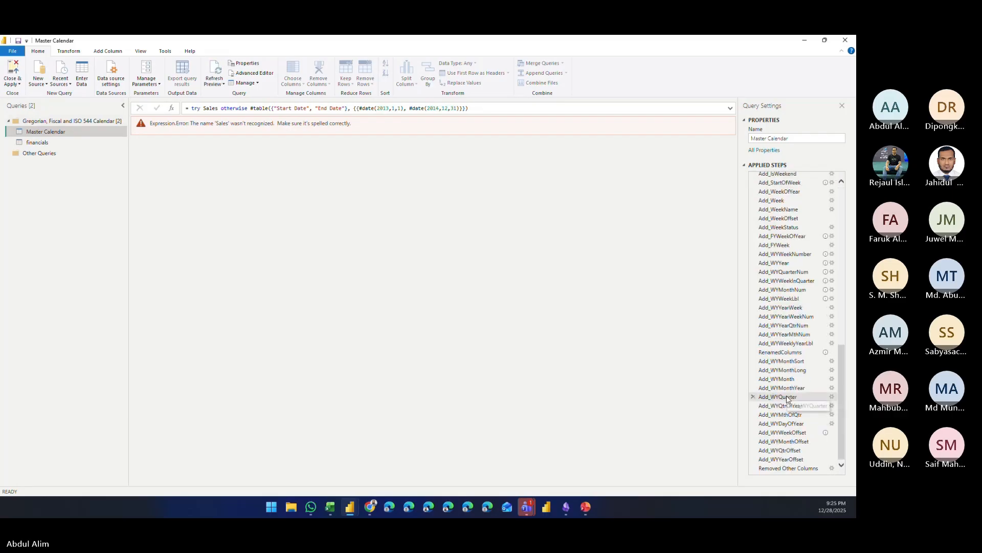
click(783, 468)
click(13, 82)
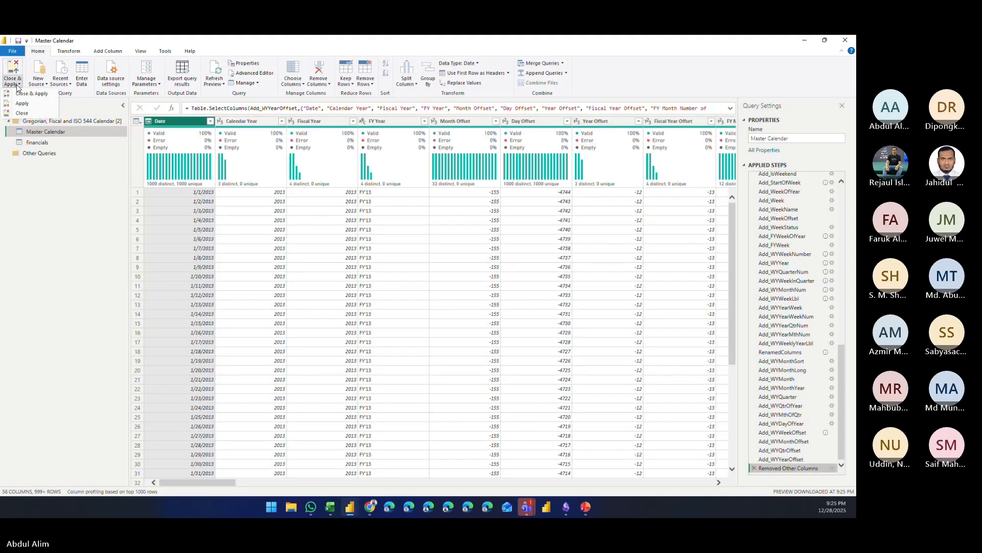
click(21, 94)
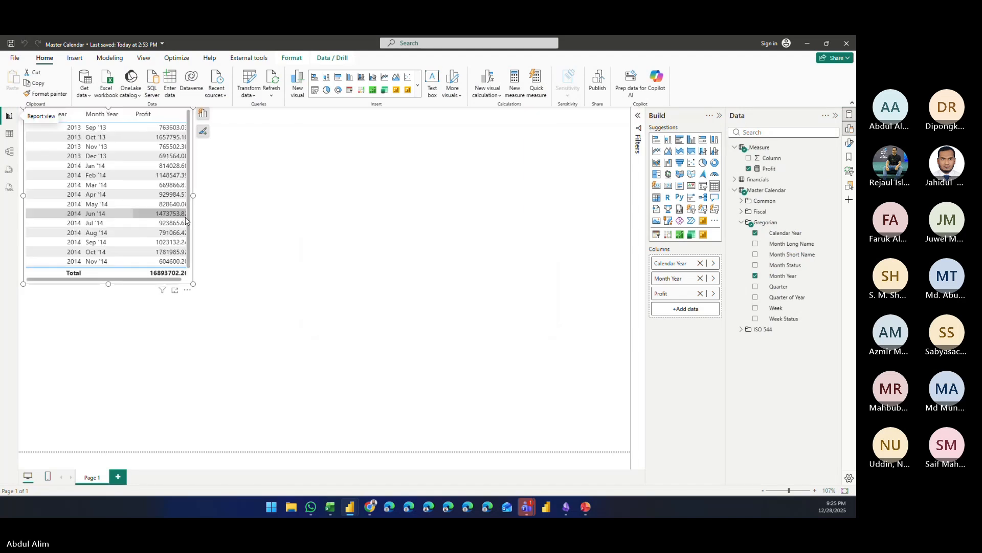
Step: Enlarge the table visual and format the Profit measure with a thousands separator
drag(192, 284, 324, 374)
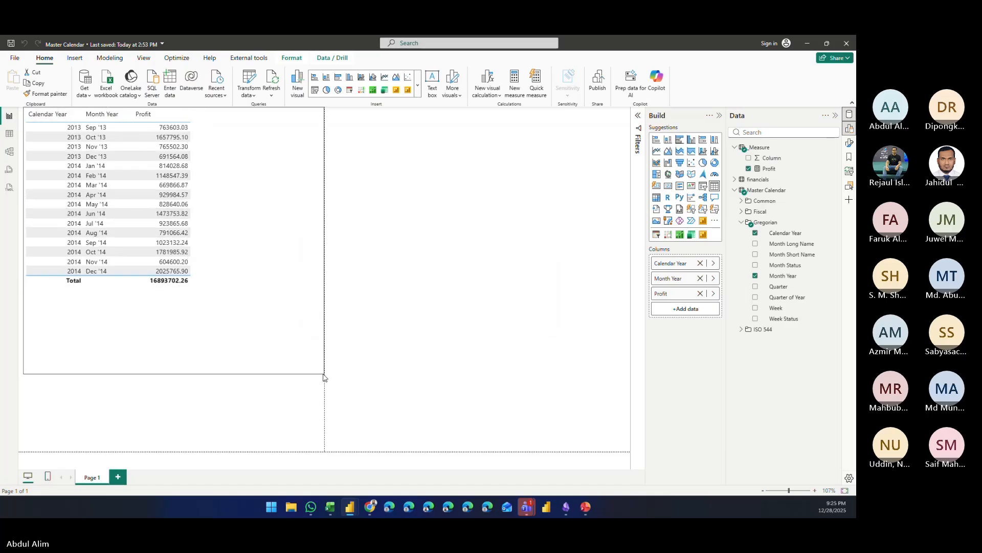
click(770, 169)
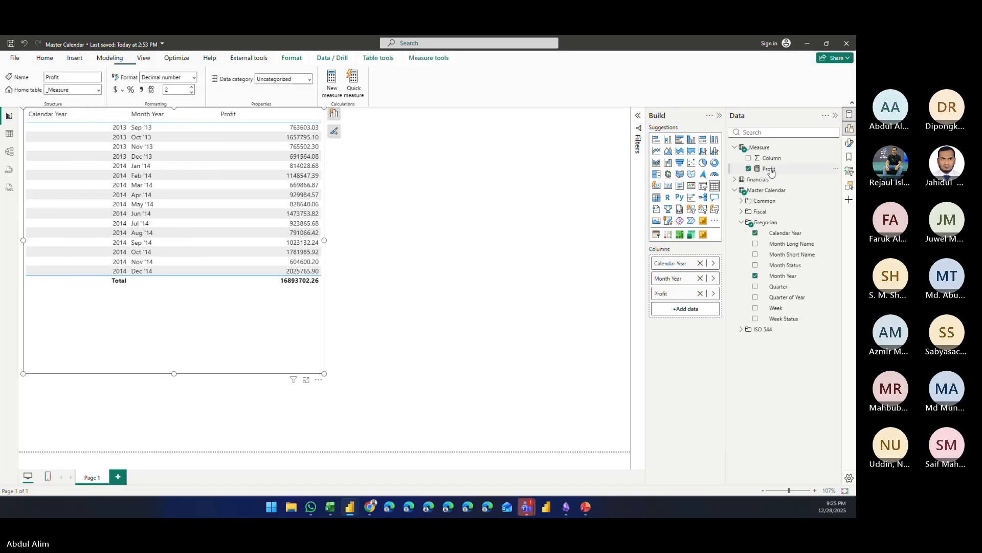
click(141, 97)
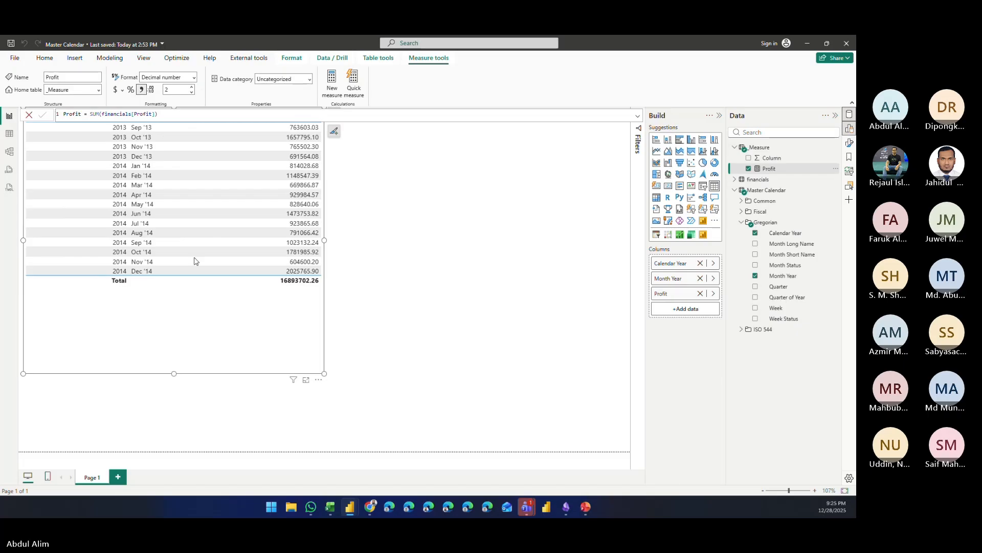
click(29, 116)
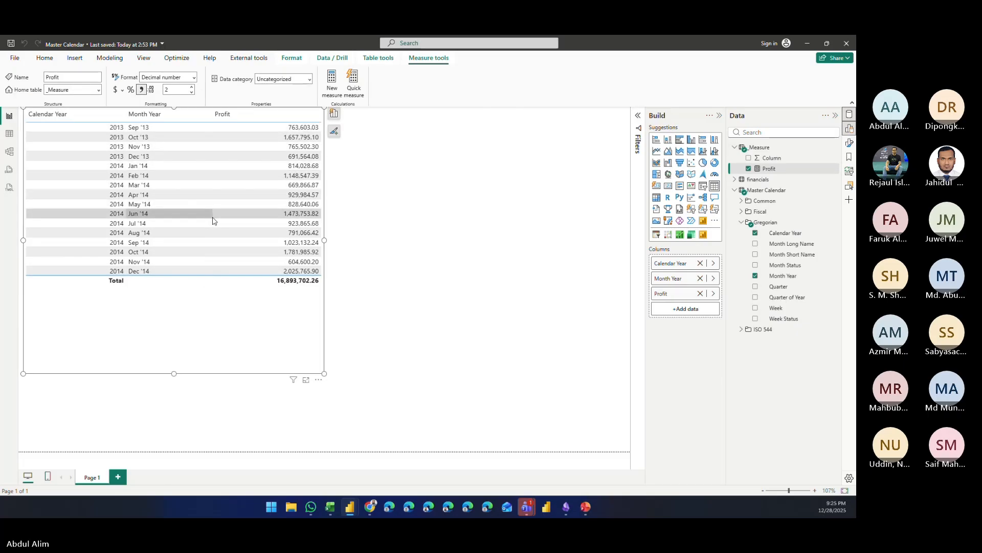
Step: Remove Calendar Year from the table visual and make the visual narrower
click(699, 264)
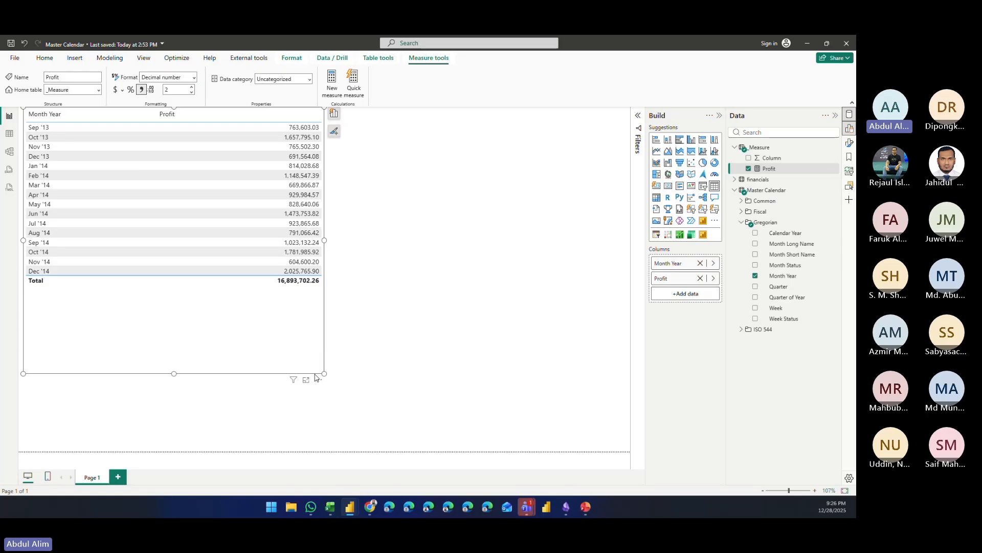
drag(325, 375, 249, 363)
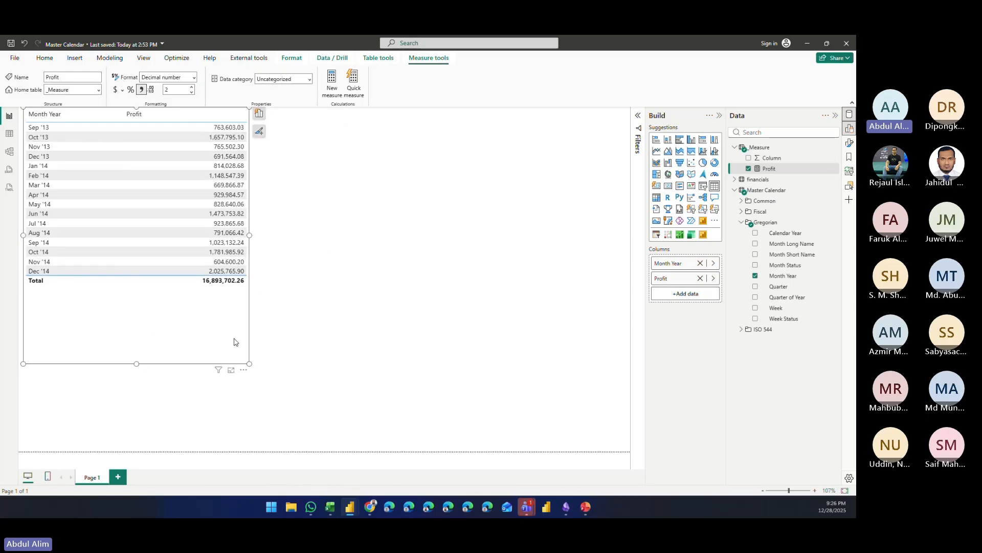
Step: Create a measure in the _Measure table with the formula PY=CALCULATE([Profit],SAMEPERIODLASTYEAR('Master Calendar'[Date]))
right_click(770, 149)
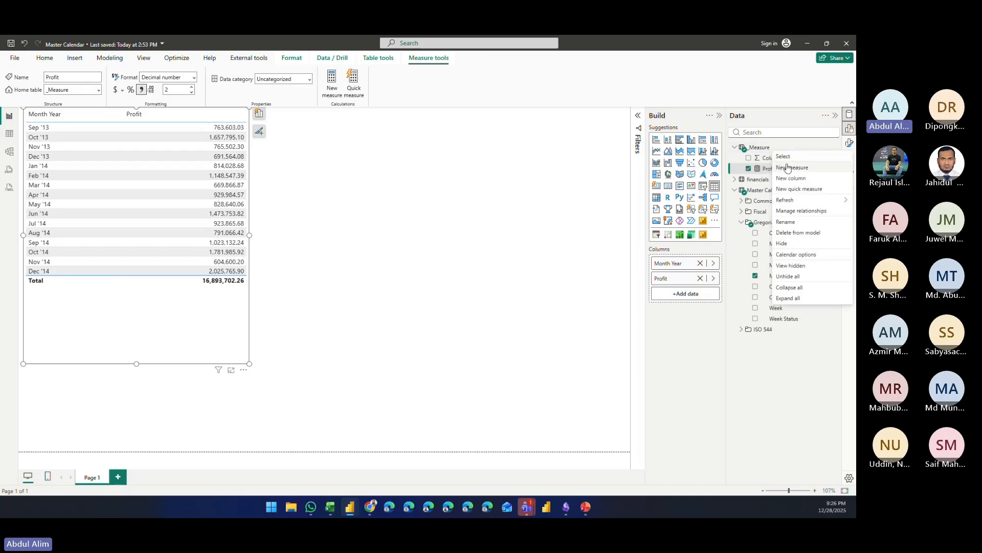
click(790, 168)
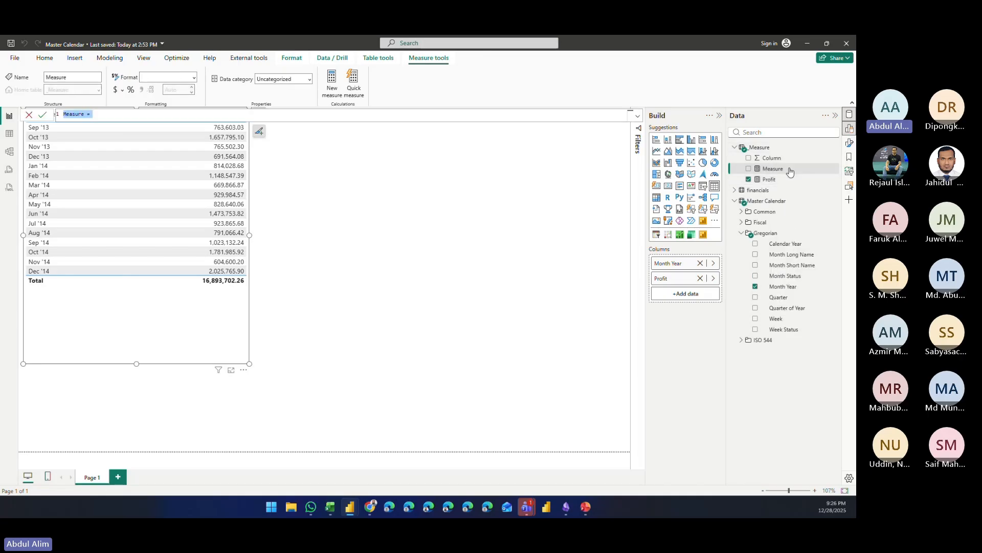
text(PY=ca)
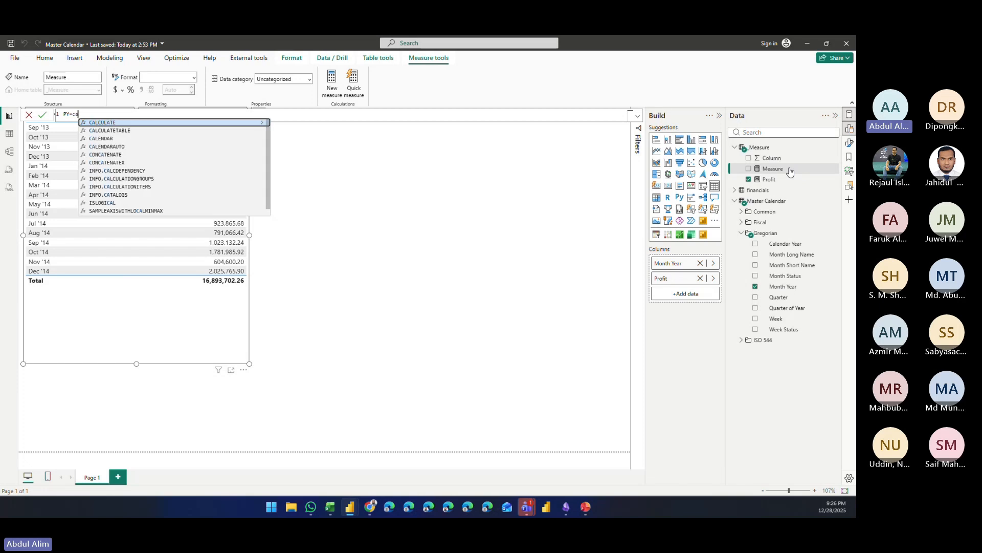
key(Tab)
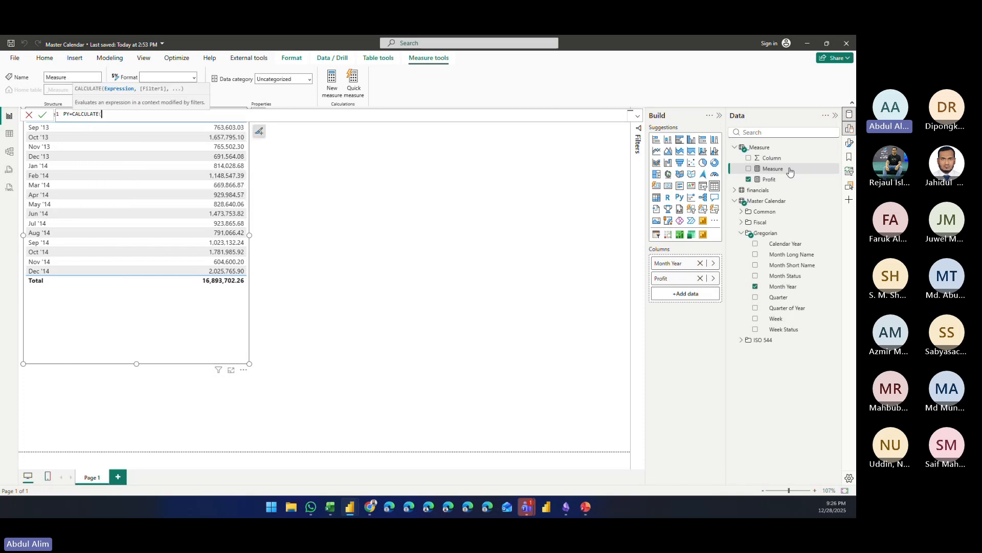
text([pr)
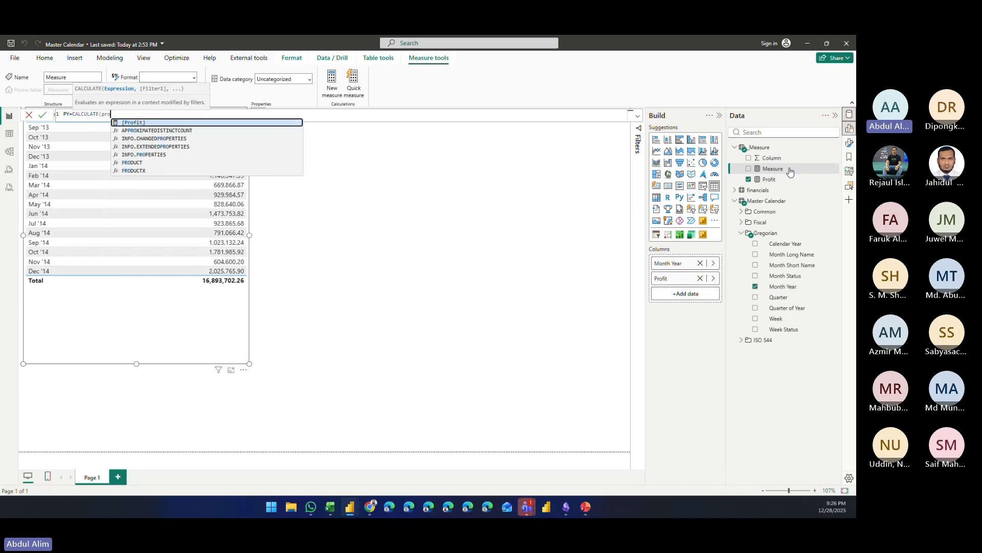
key(Tab)
text(,)
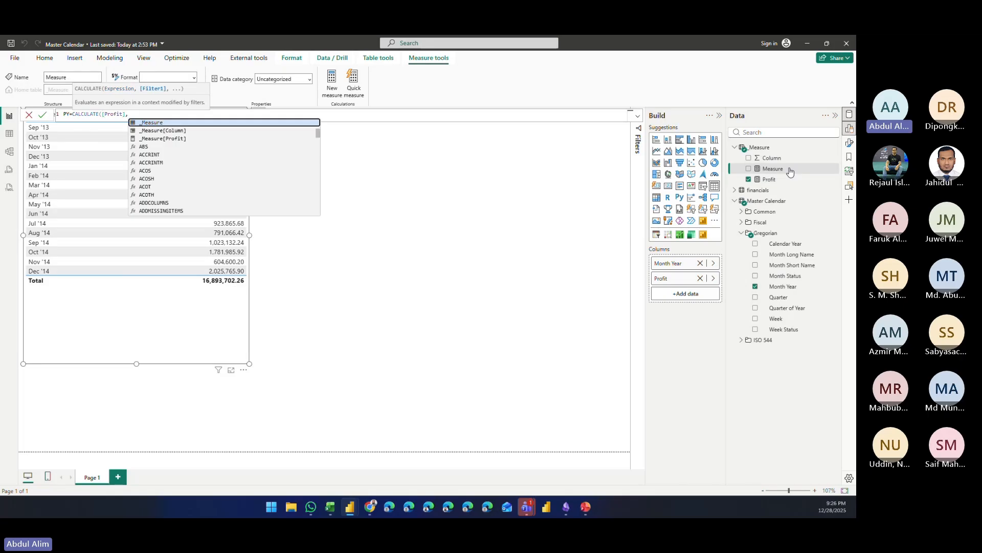
text(same)
key(Tab)
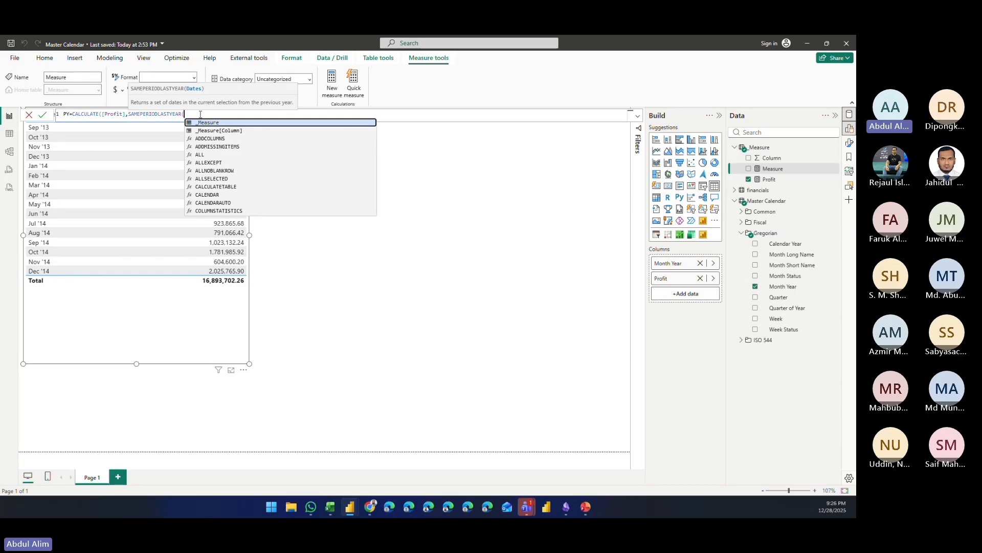
text(date)
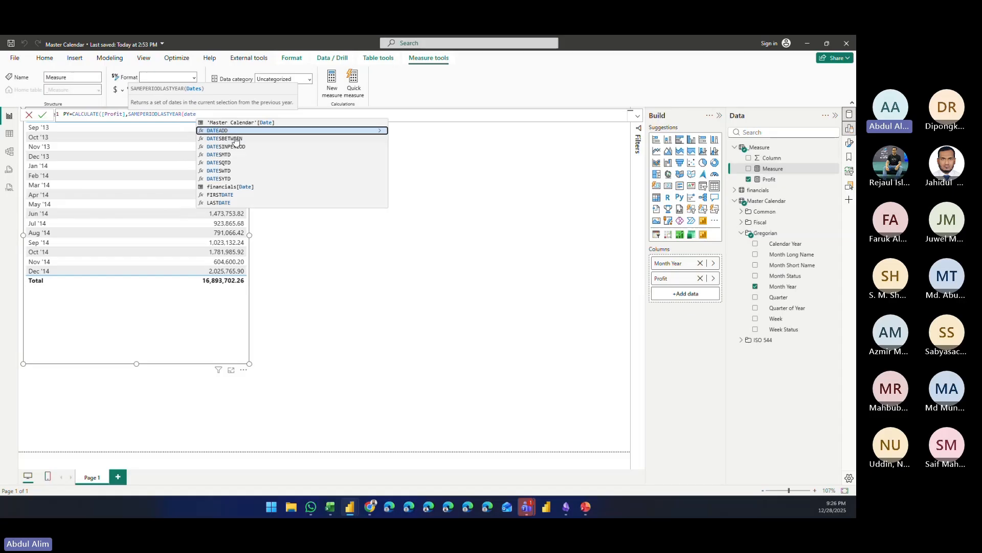
click(248, 123)
text()))
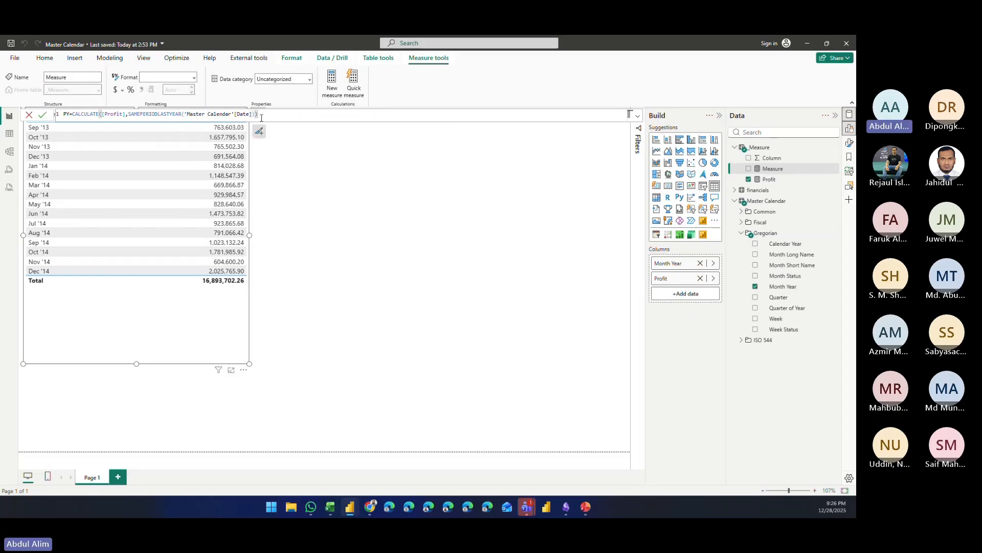
Step: Replace the 'Master Calendar'[Date] argument in the PY formula with the 'Gregorian' calendar and commit the measure
key(BackSpace)
key(BackSpace)
key(BackSpace)
key(BackSpace)
key(BackSpace)
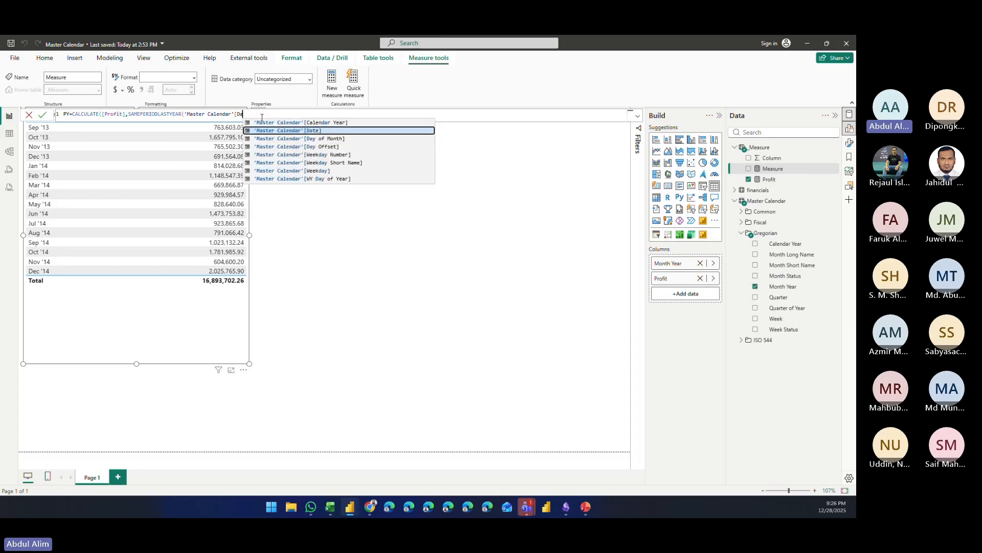
key(BackSpace)
key(BackSpace)
key(BackSpace)
key(BackSpace)
key(BackSpace)
key(BackSpace)
key(BackSpace)
key(BackSpace)
key(BackSpace)
key(BackSpace)
key(BackSpace)
key(BackSpace)
key(BackSpace)
key(BackSpace)
key(BackSpace)
key(BackSpace)
key(BackSpace)
key(BackSpace)
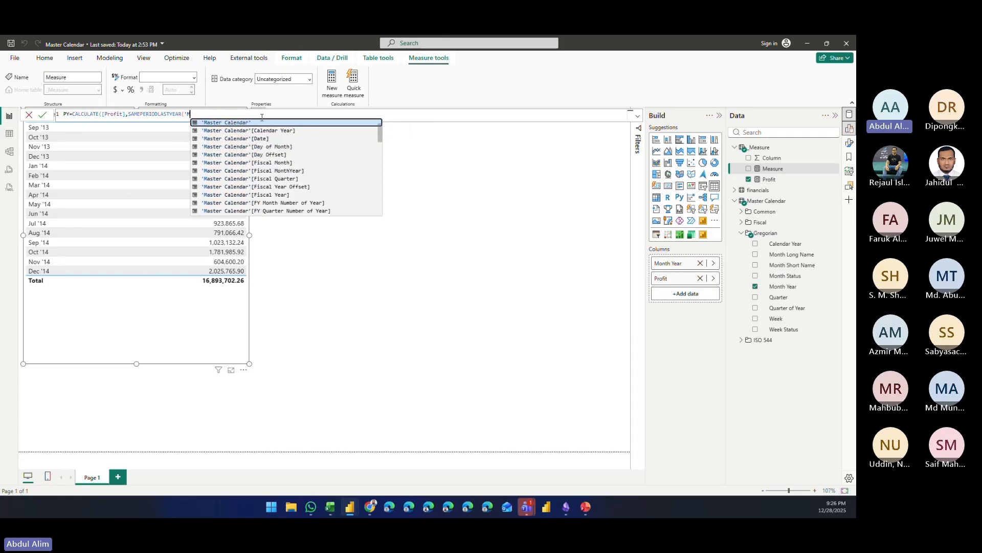
key(BackSpace)
key(BackSpace)
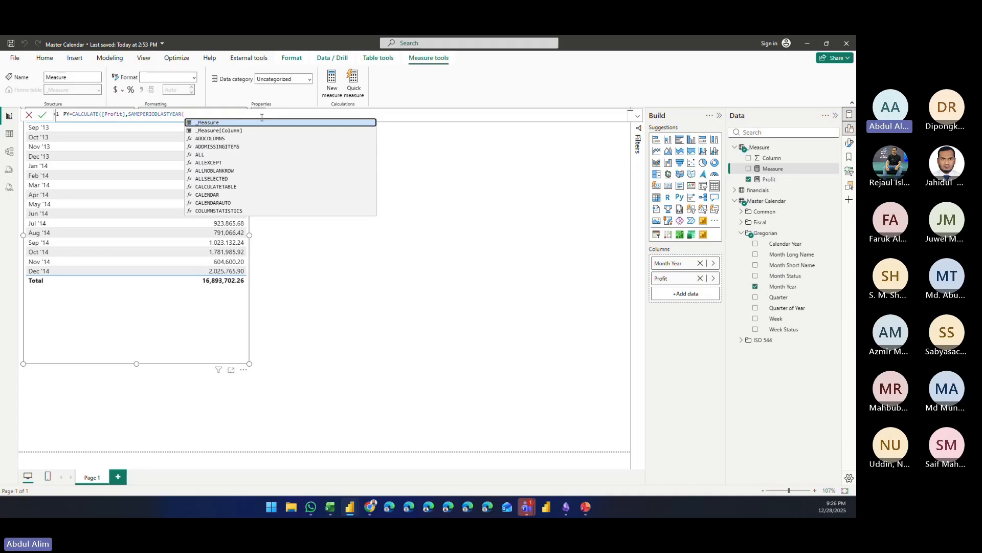
text(gre)
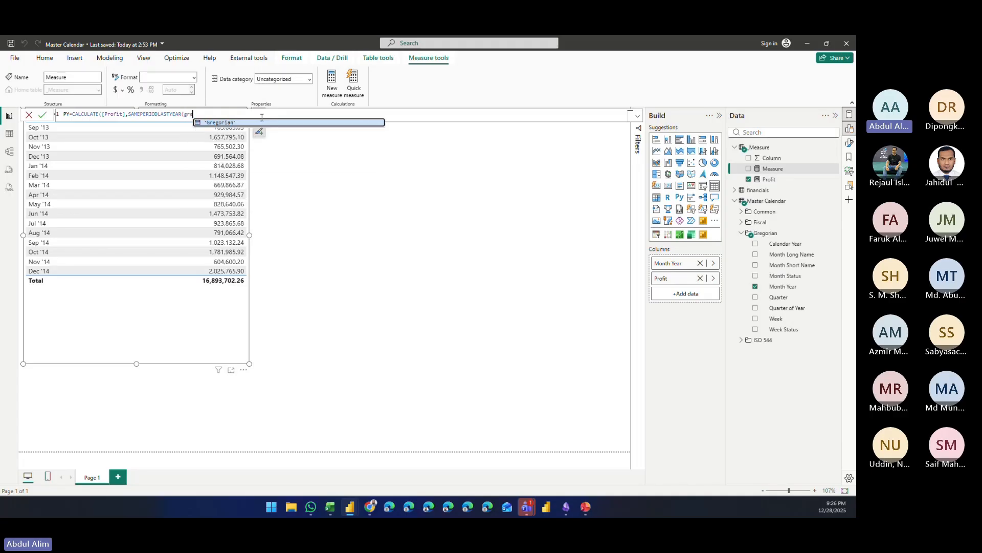
click(227, 123)
text()))
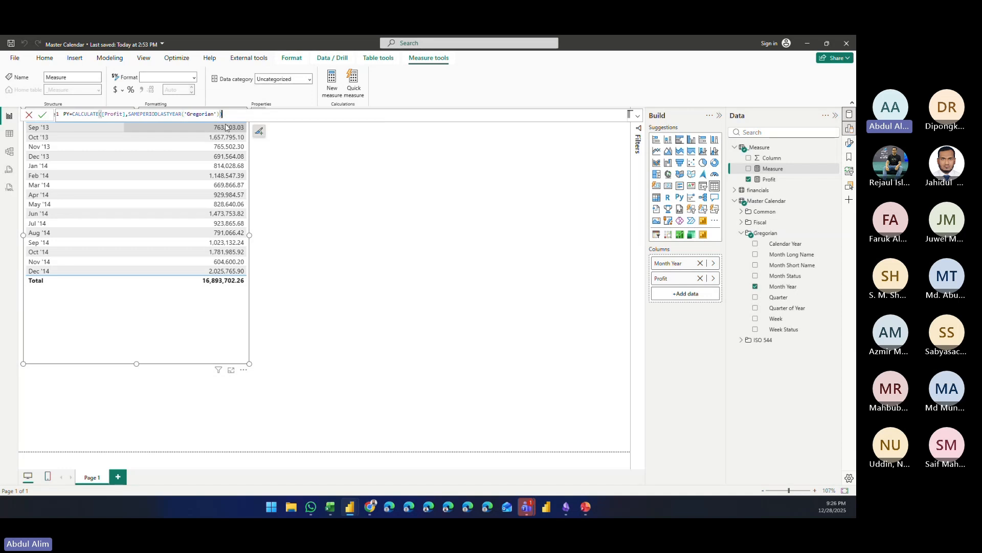
key(Return)
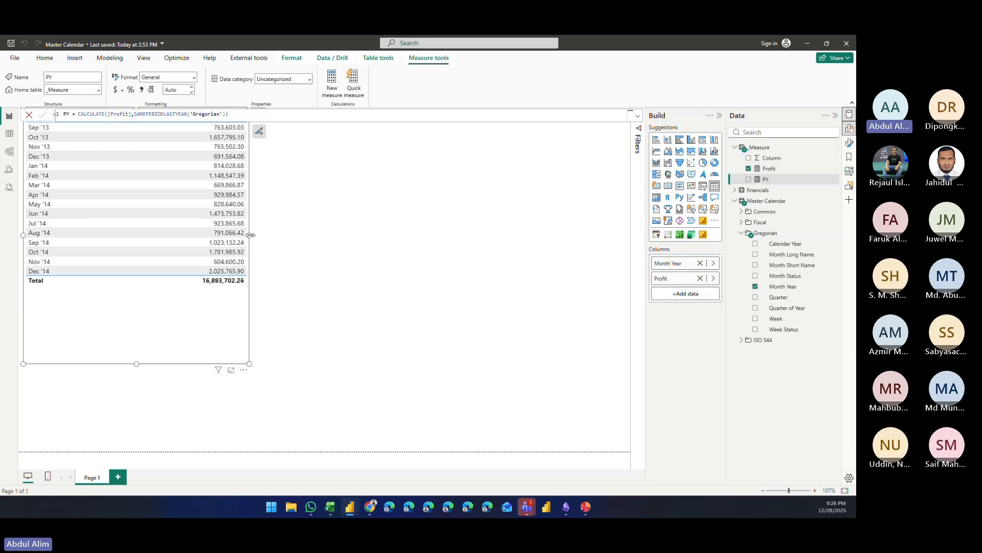
Step: Add the PY measure to the table visual after Profit and widen the visual to fit the columns
drag(252, 235, 321, 235)
drag(765, 179, 691, 300)
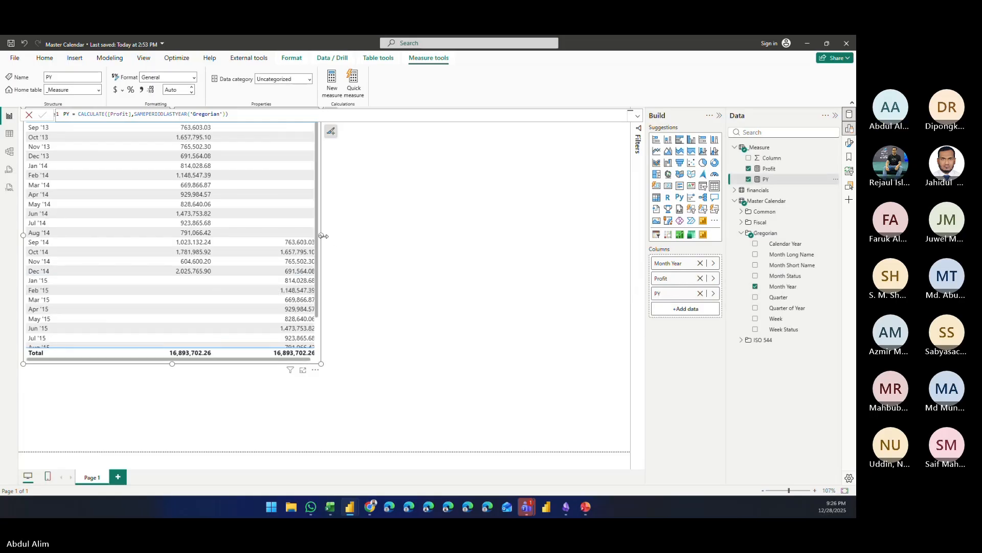
drag(321, 234, 489, 248)
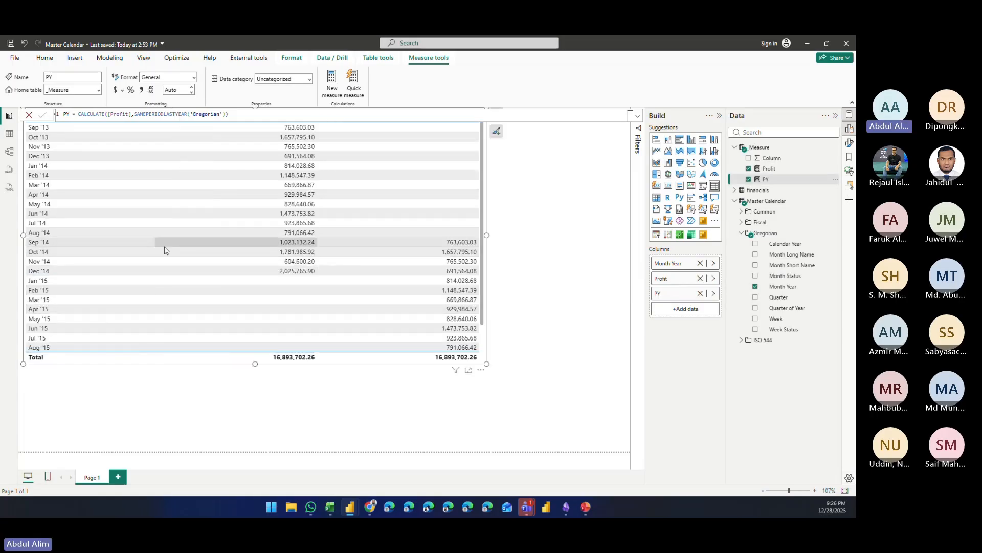
click(439, 245)
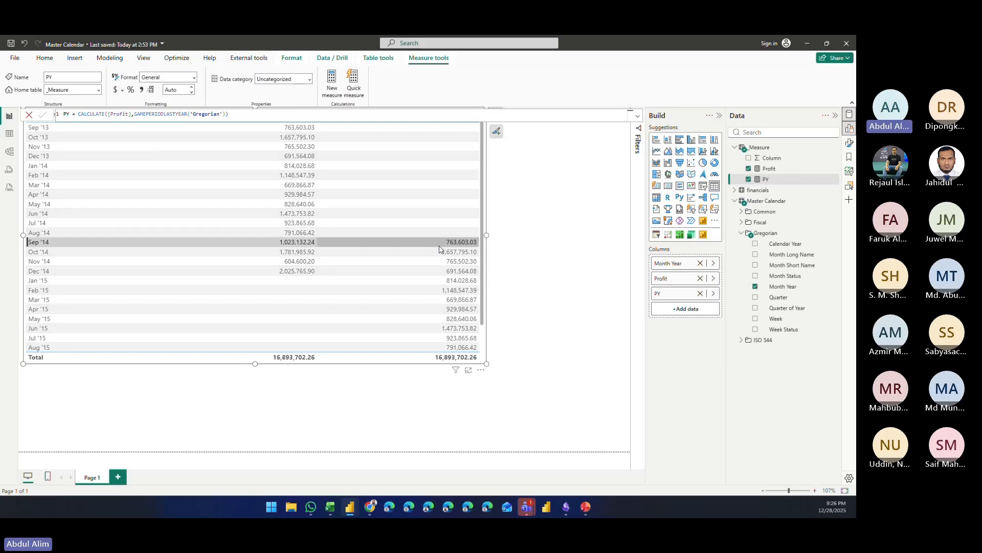
click(440, 245)
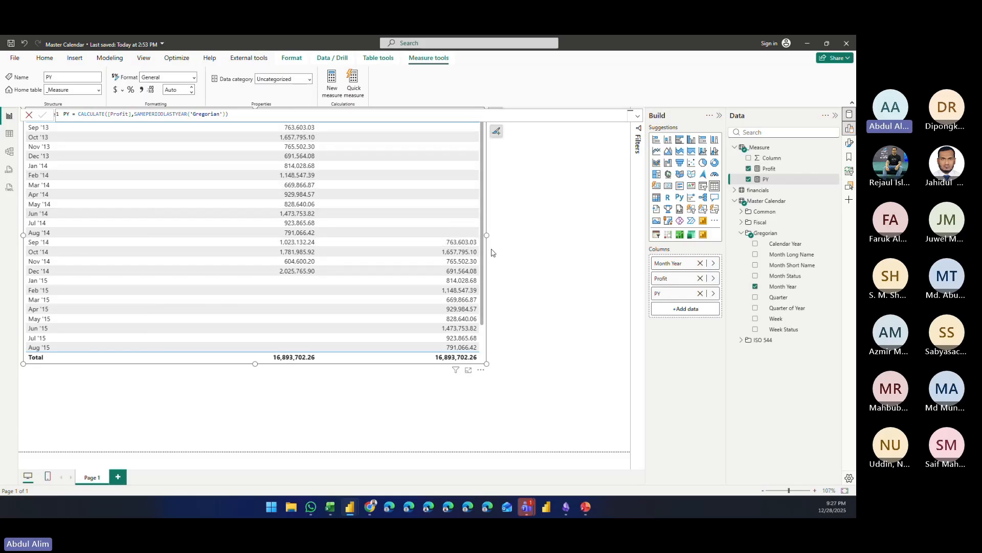
drag(486, 236, 522, 240)
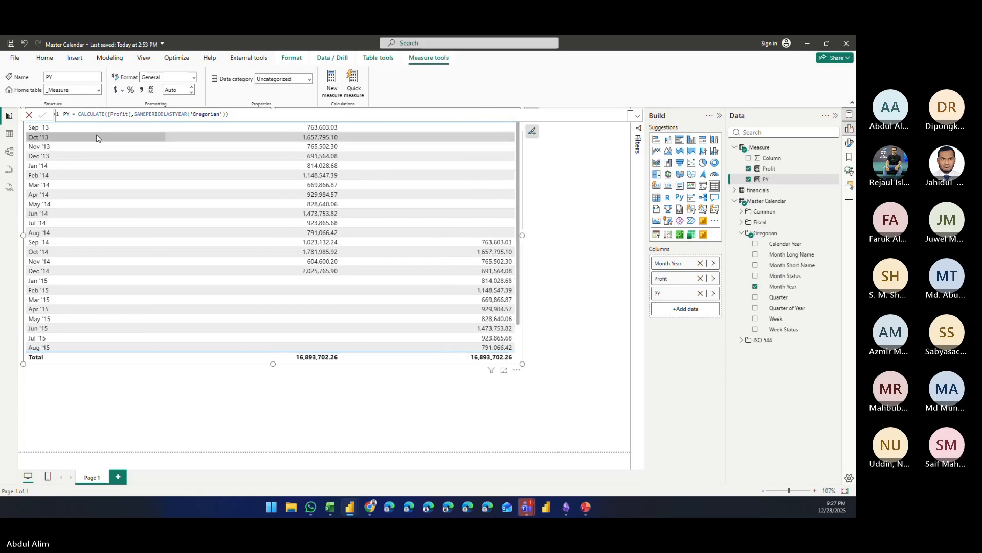
click(30, 116)
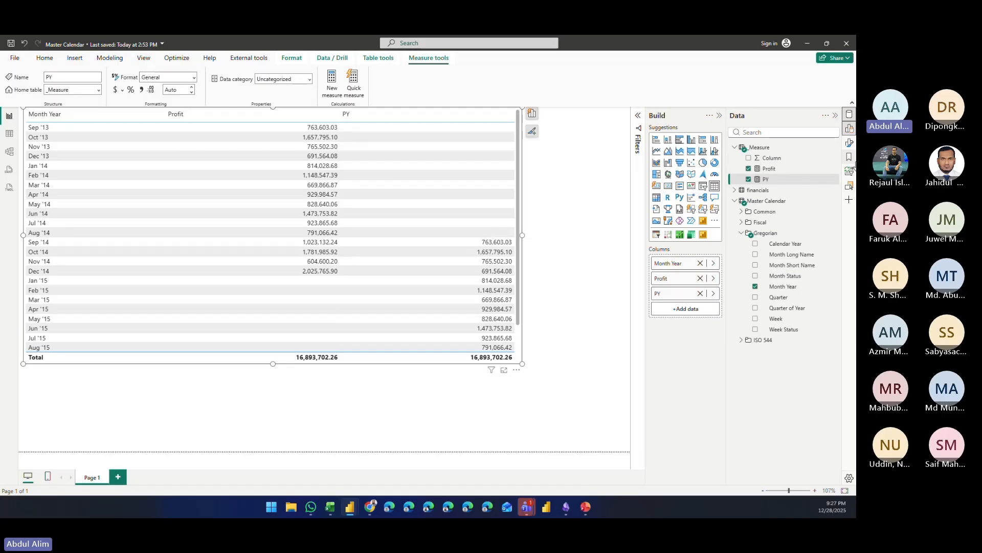
Step: Copy the PY measure's formula into a new measure in the _Measure table and name it WY PY
click(804, 178)
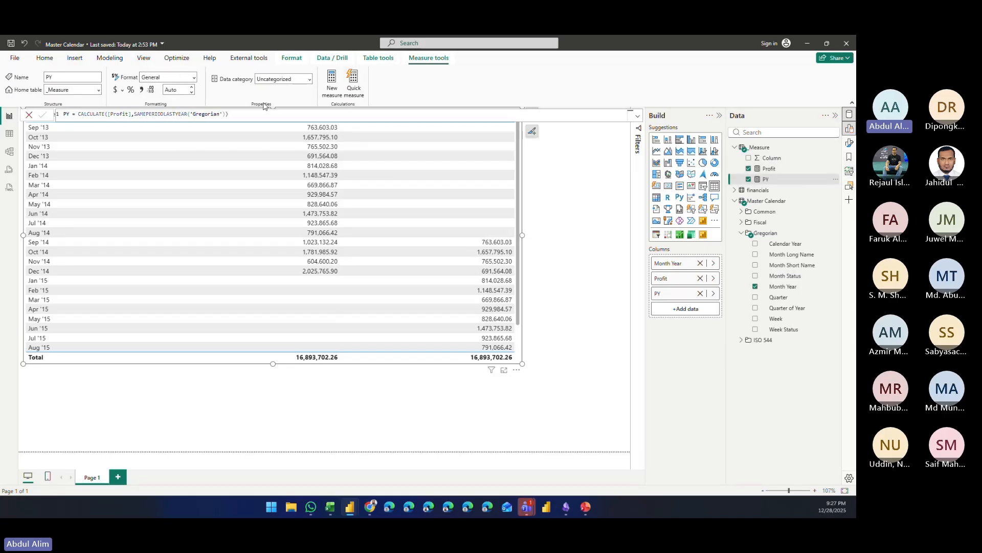
triple_click(243, 113)
key(ctrl+c)
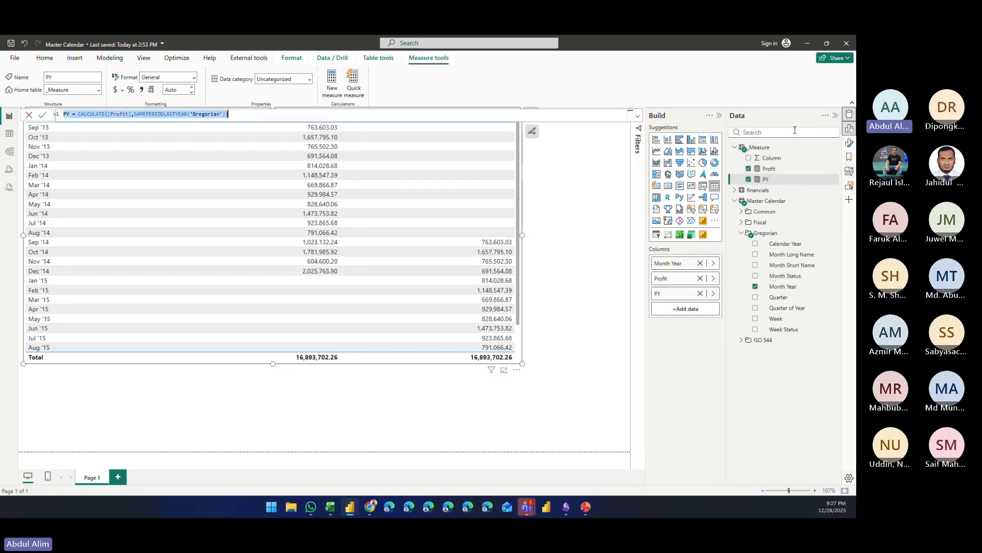
right_click(762, 148)
click(797, 165)
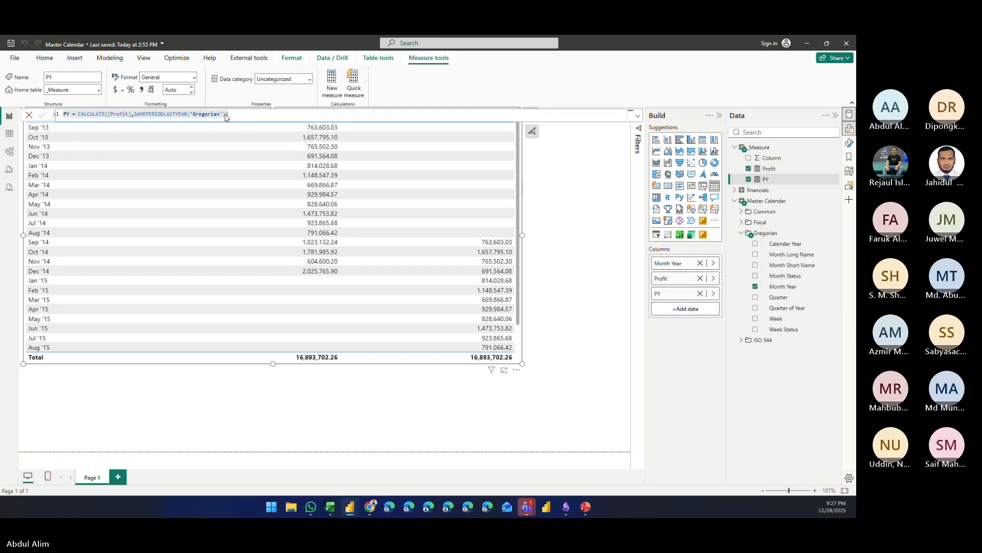
key(ctrl+v)
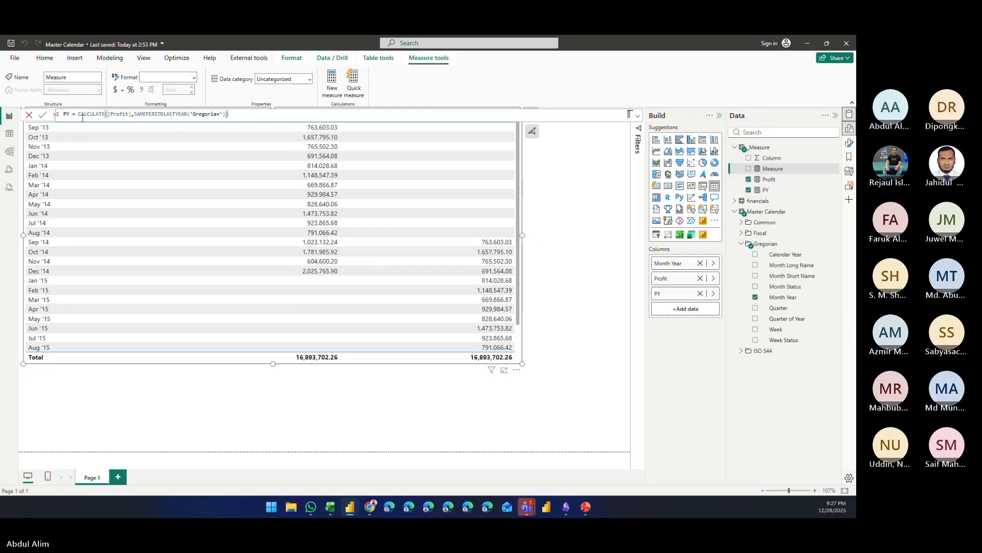
click(64, 113)
text(WY)
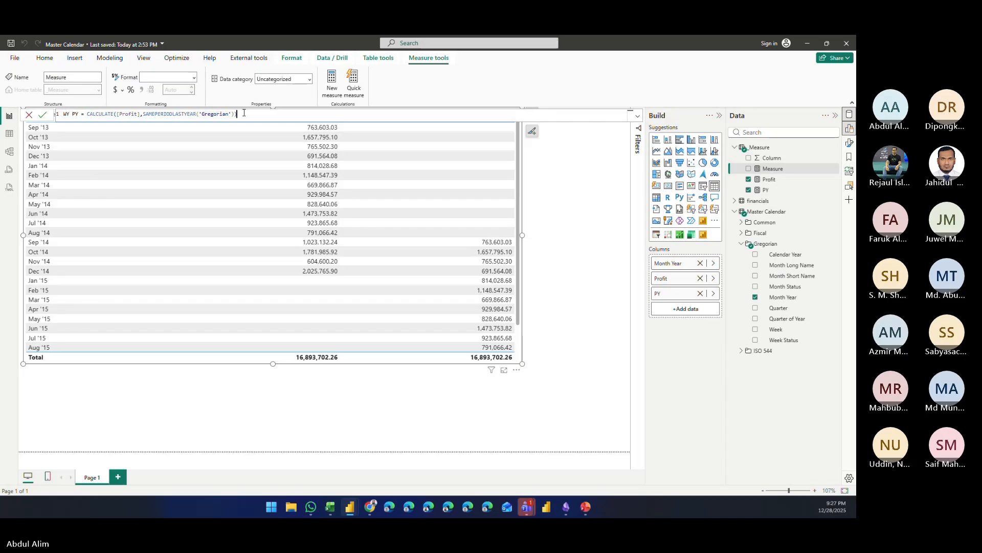
Step: Replace 'Gregorian' with the 'ISO 544' calendar in the WY PY formula and commit the measure
key(BackSpace)
key(BackSpace)
key(BackSpace)
key(BackSpace)
key(BackSpace)
key(BackSpace)
key(BackSpace)
key(BackSpace)
key(BackSpace)
key(BackSpace)
key(BackSpace)
key(BackSpace)
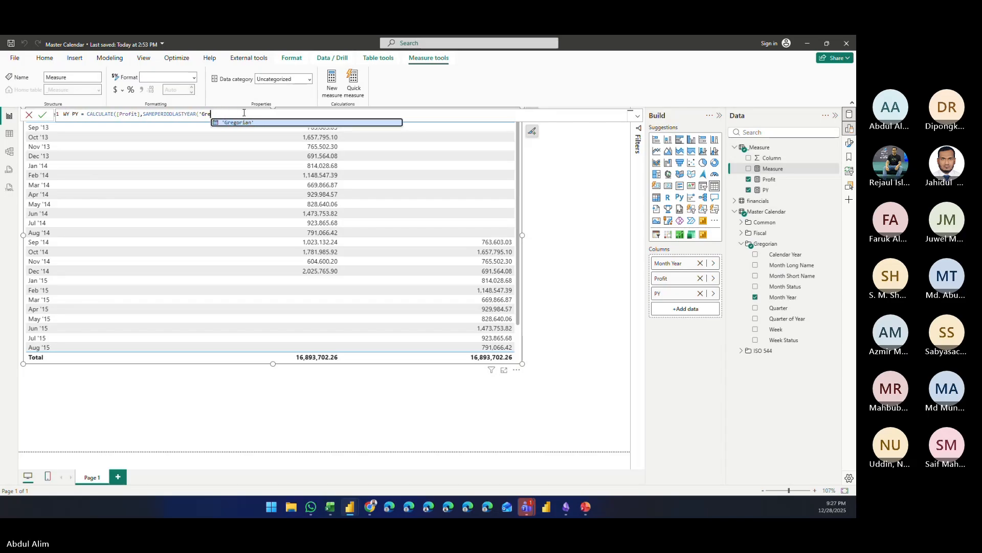
key(BackSpace)
text(iso)
click(243, 122)
text()))
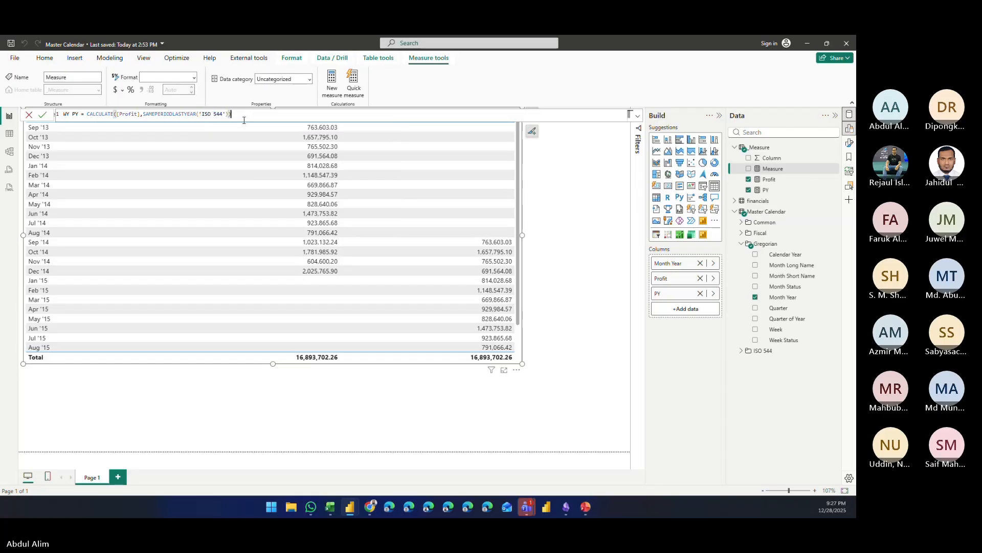
key(Return)
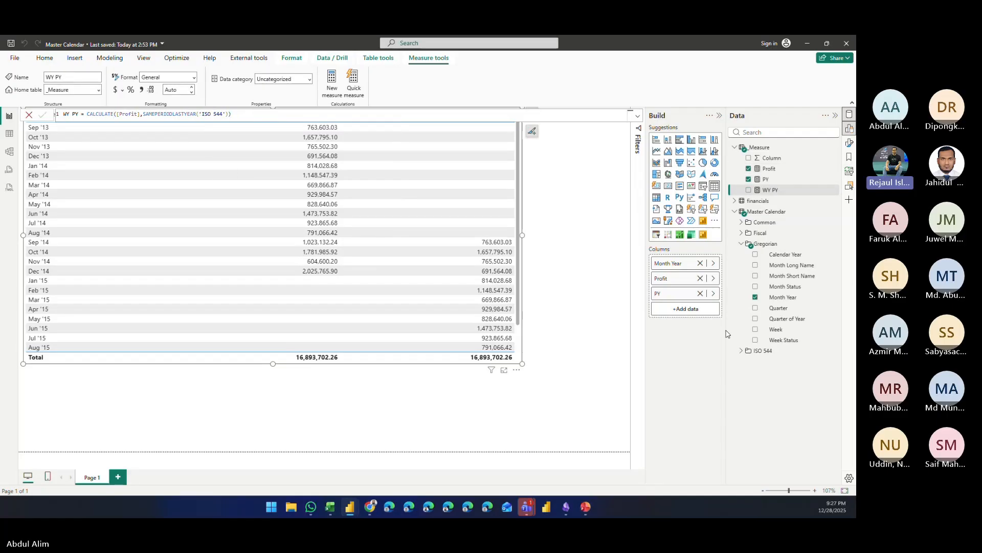
Step: Add the WY PY measure to the table visual, widen the visual, and compare its monthly values with PY
drag(780, 191, 711, 307)
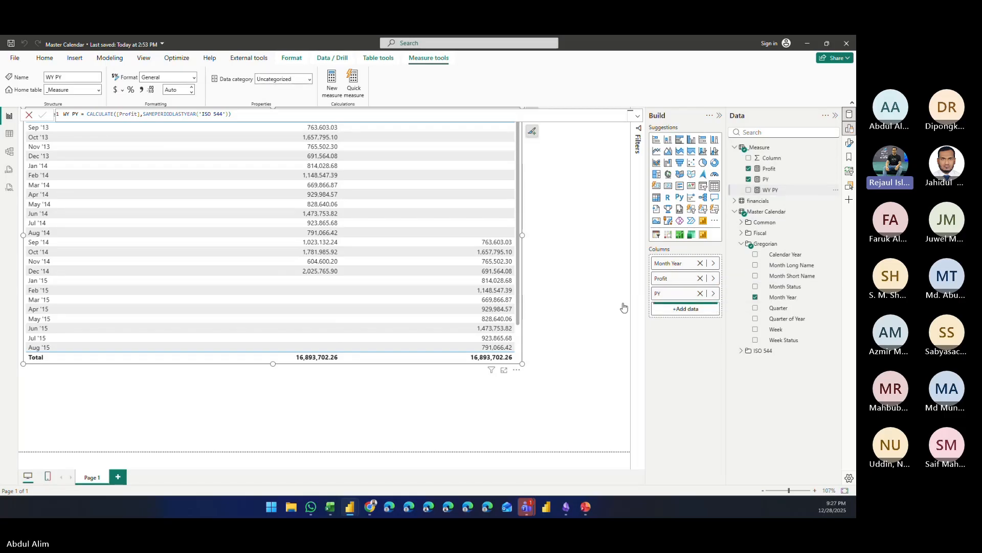
drag(524, 237, 620, 237)
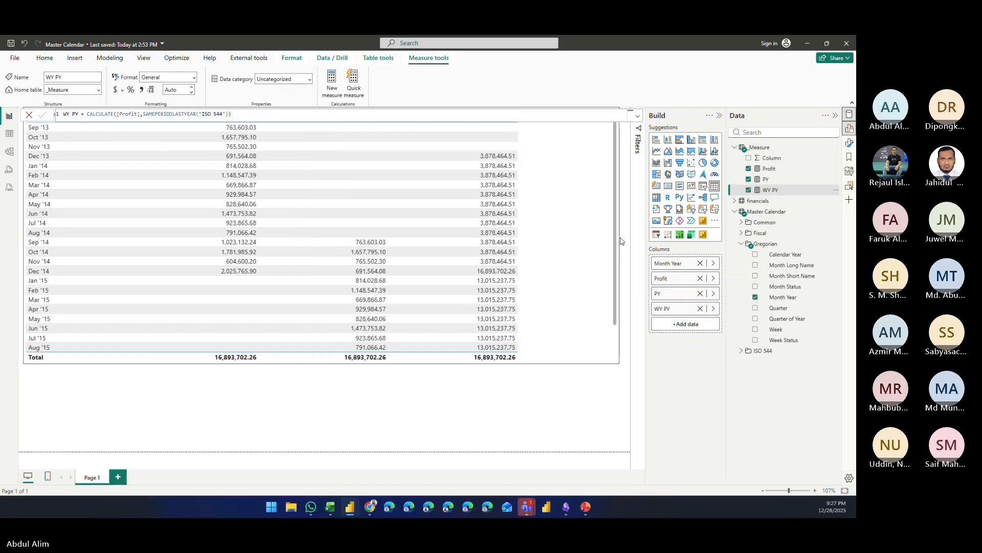
scroll(511, 300, down, 2)
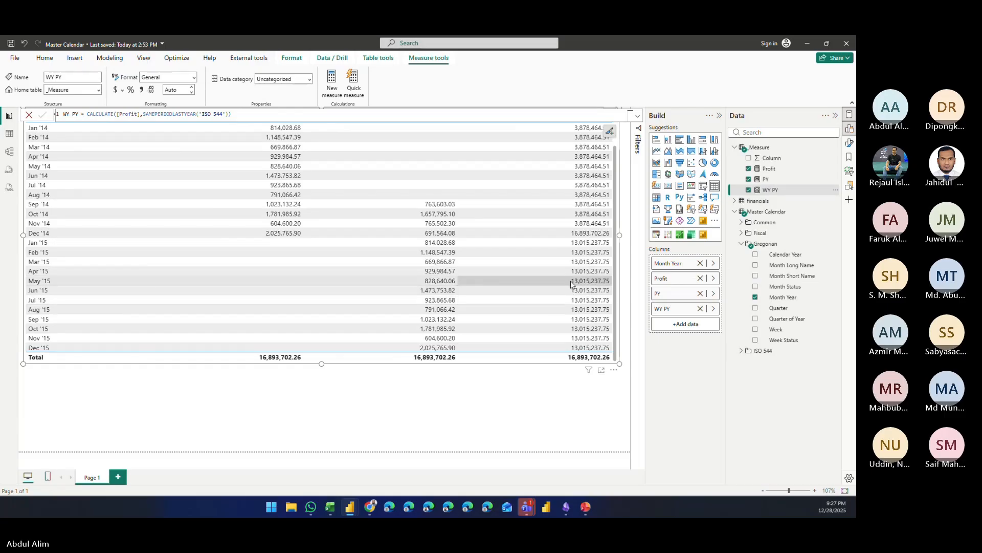
scroll(572, 302, up, 2)
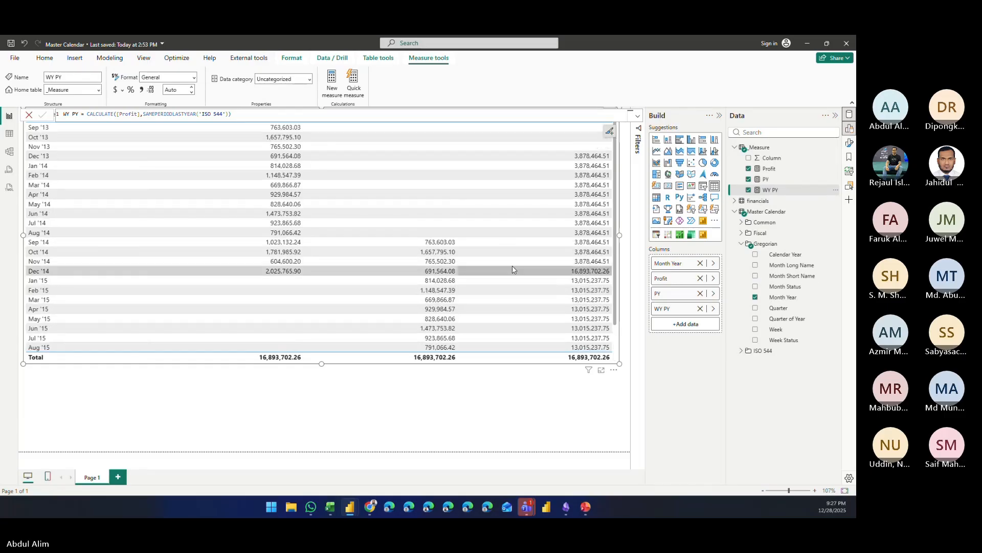
scroll(511, 269, down, 2)
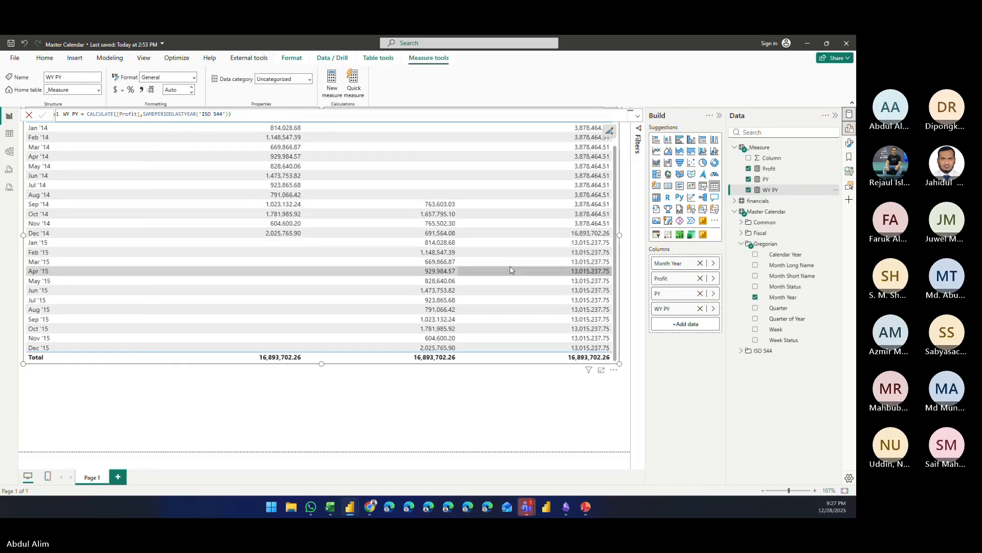
scroll(510, 270, up, 2)
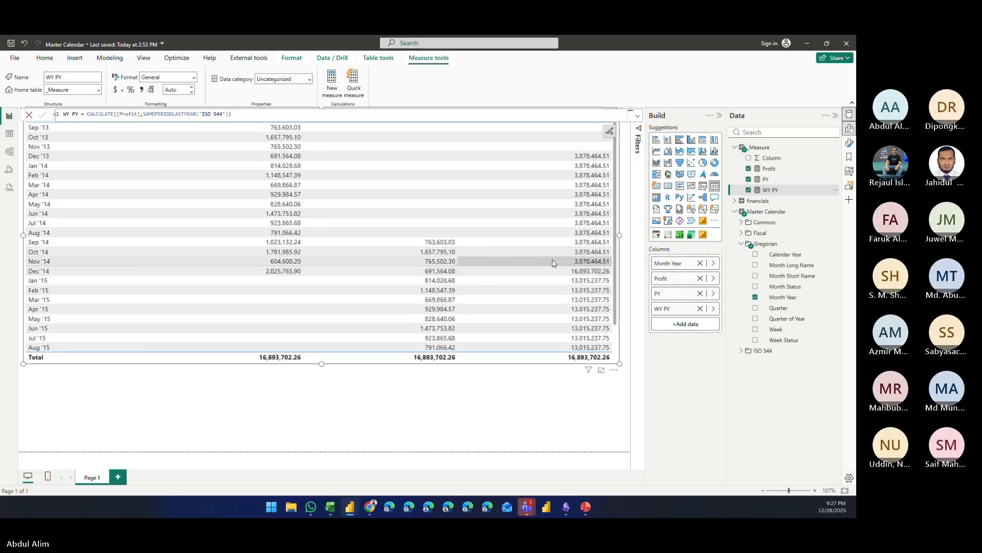
Step: Close the WY PY formula and review how PY and WY PY line up across all Gregorian months in the table
click(42, 115)
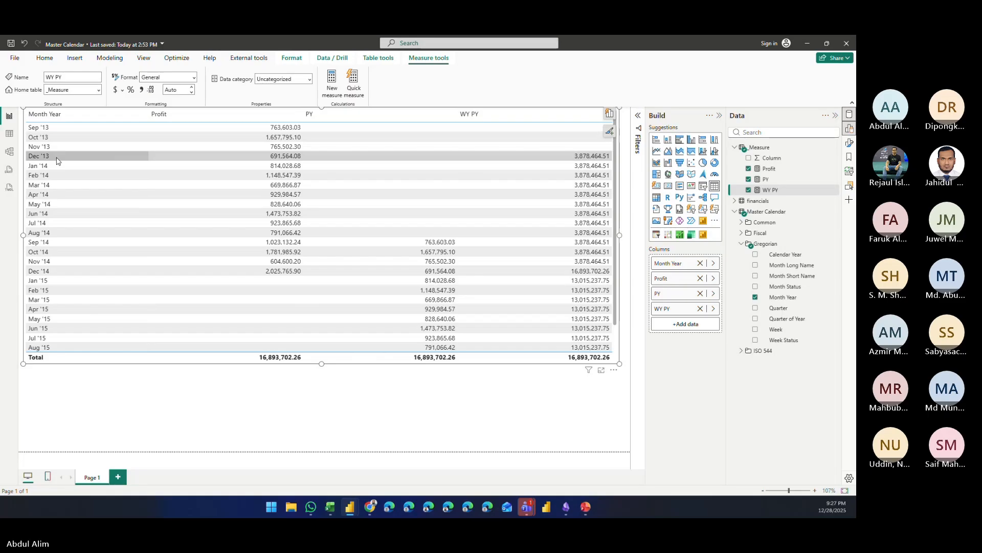
scroll(532, 305, down, 2)
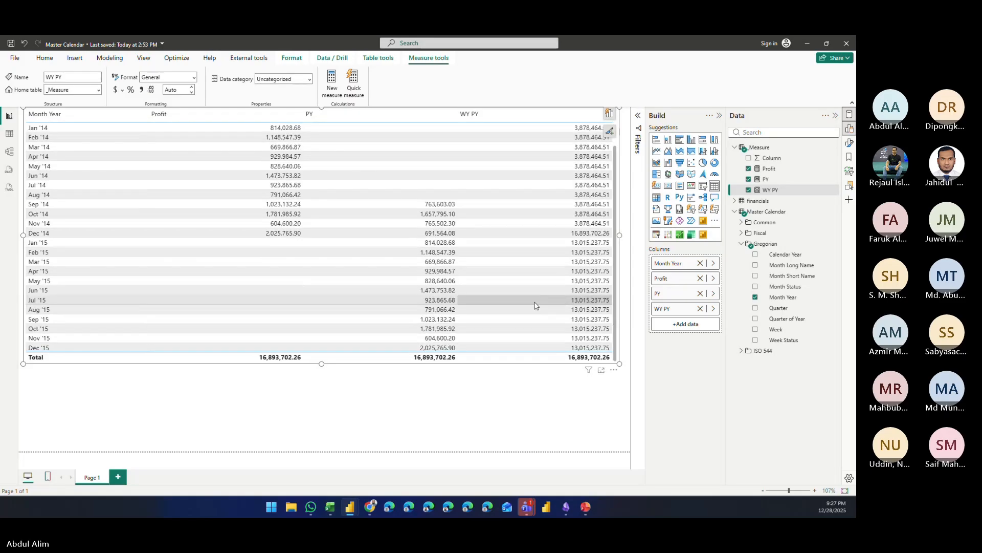
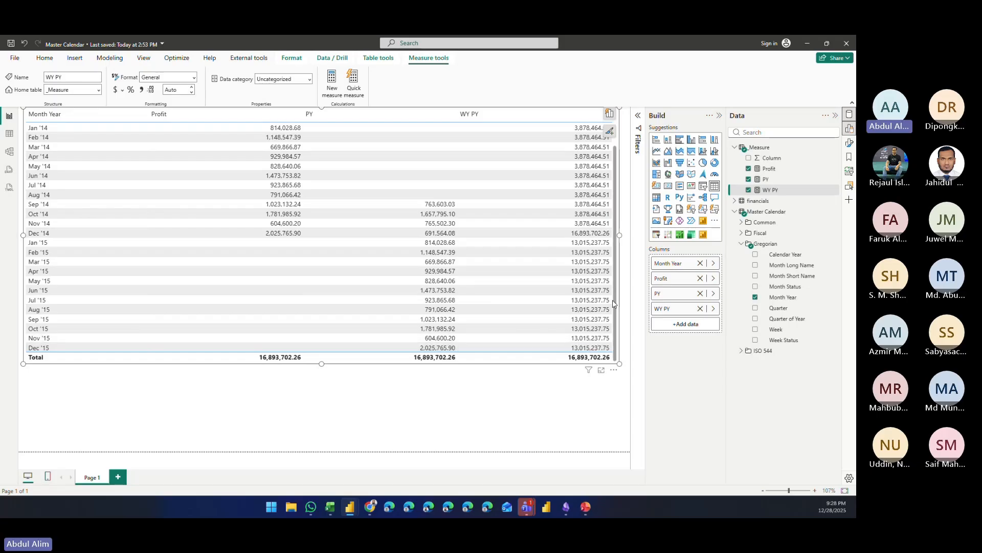
scroll(614, 303, up, 2)
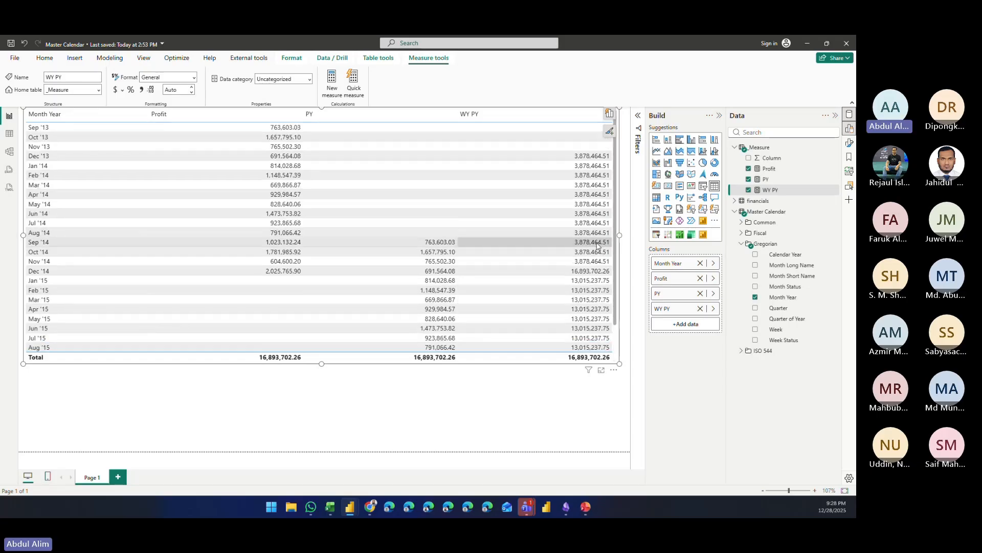
scroll(608, 322, down, 2)
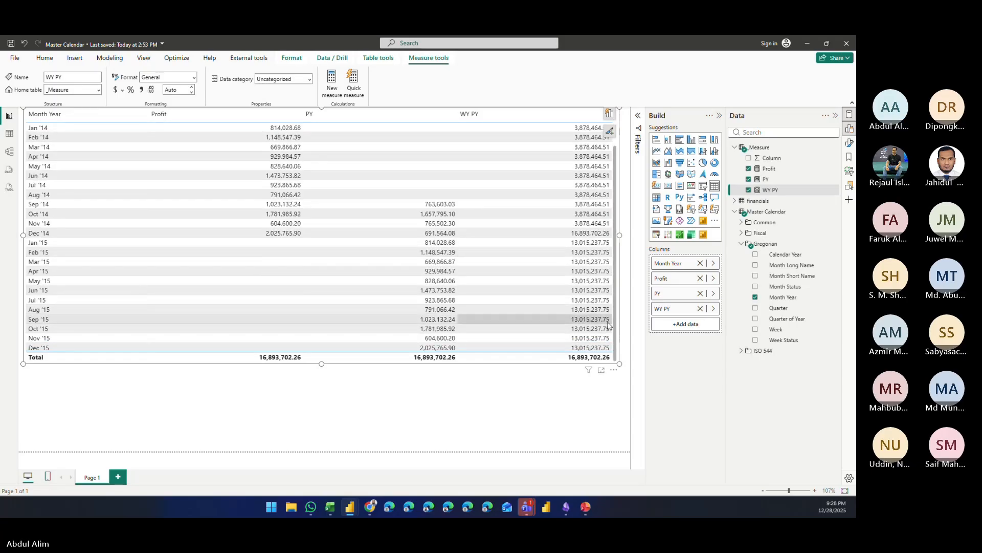
scroll(607, 318, up, 2)
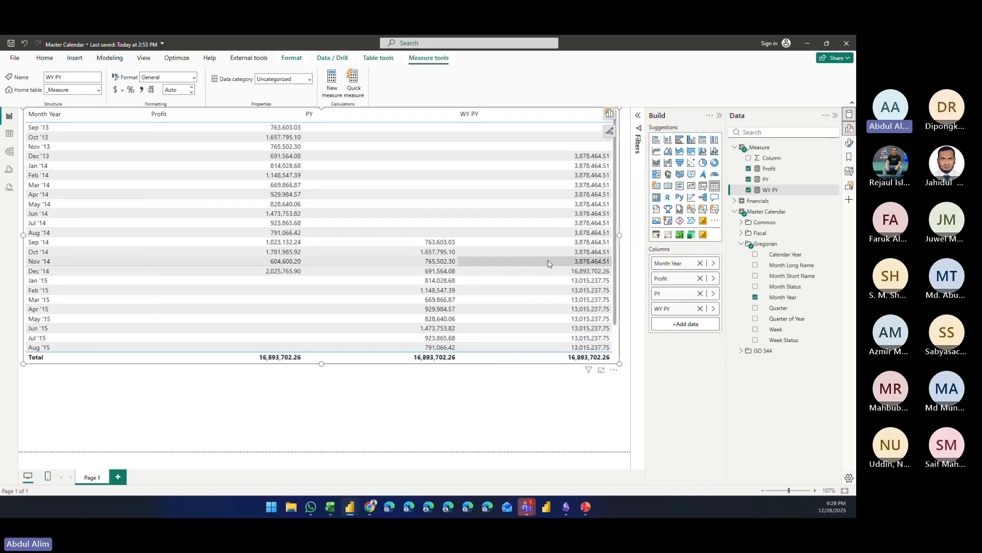
scroll(596, 327, down, 2)
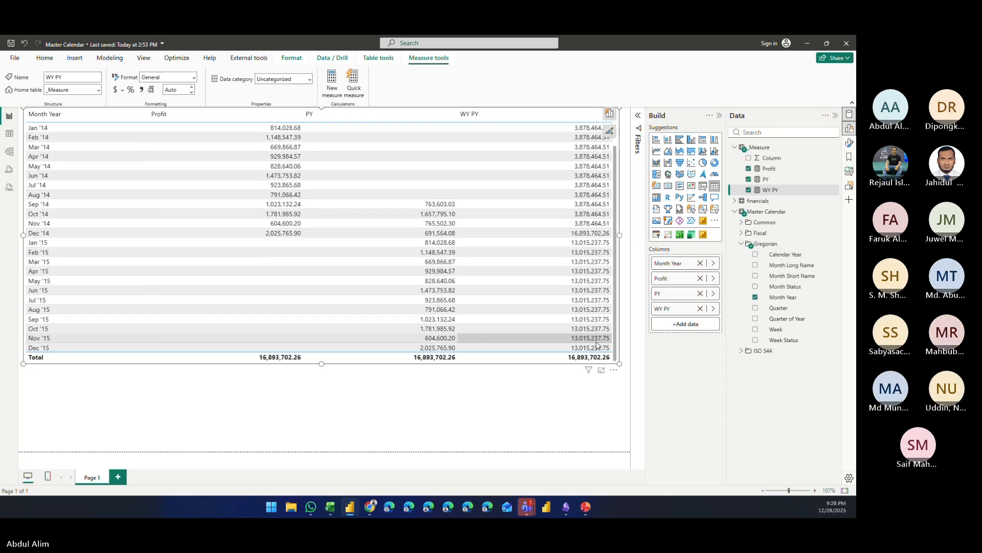
scroll(596, 344, up, 2)
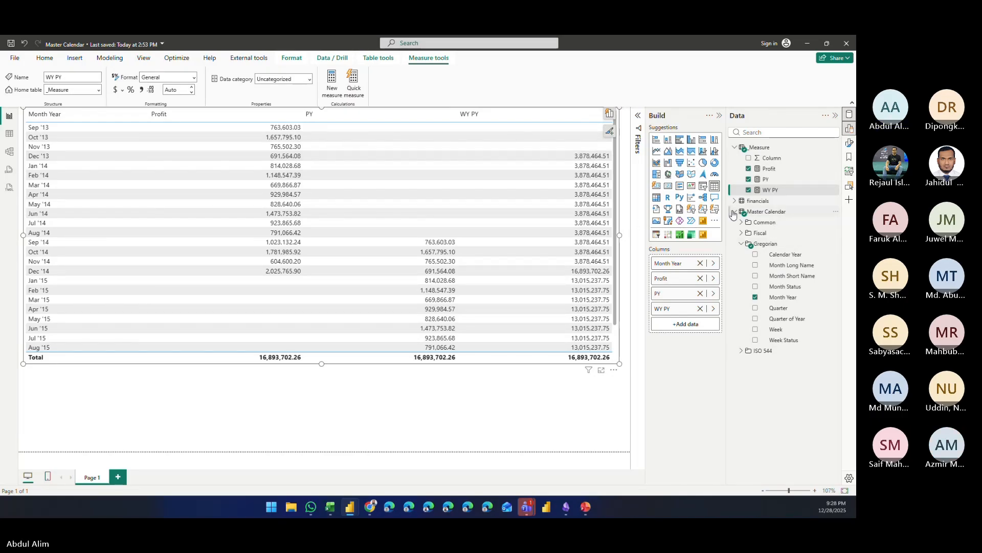
click(656, 200)
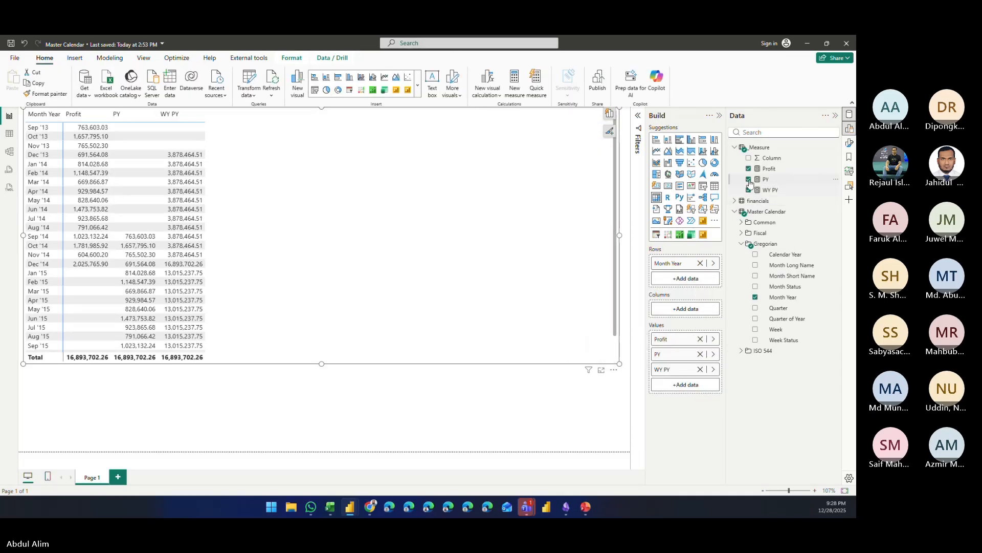
drag(780, 254, 684, 258)
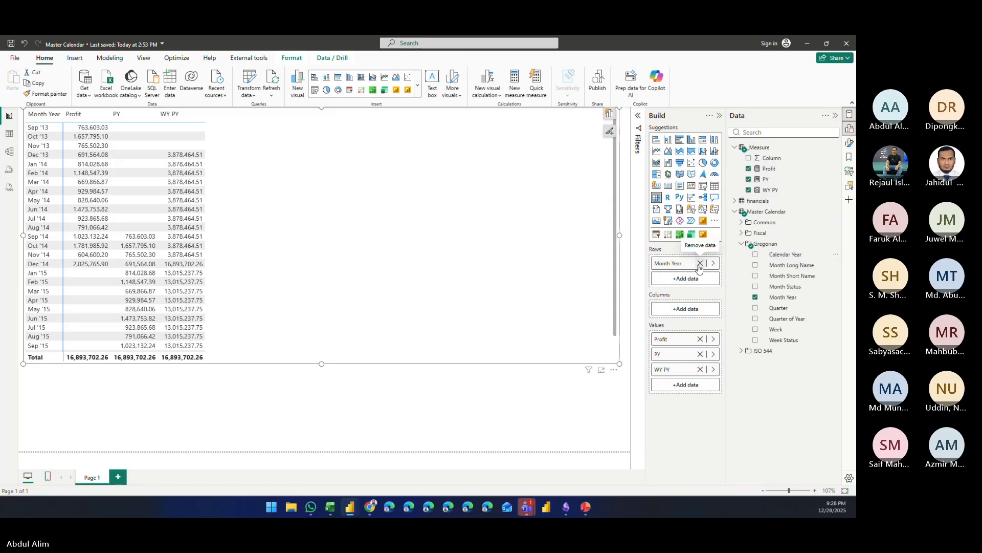
click(715, 185)
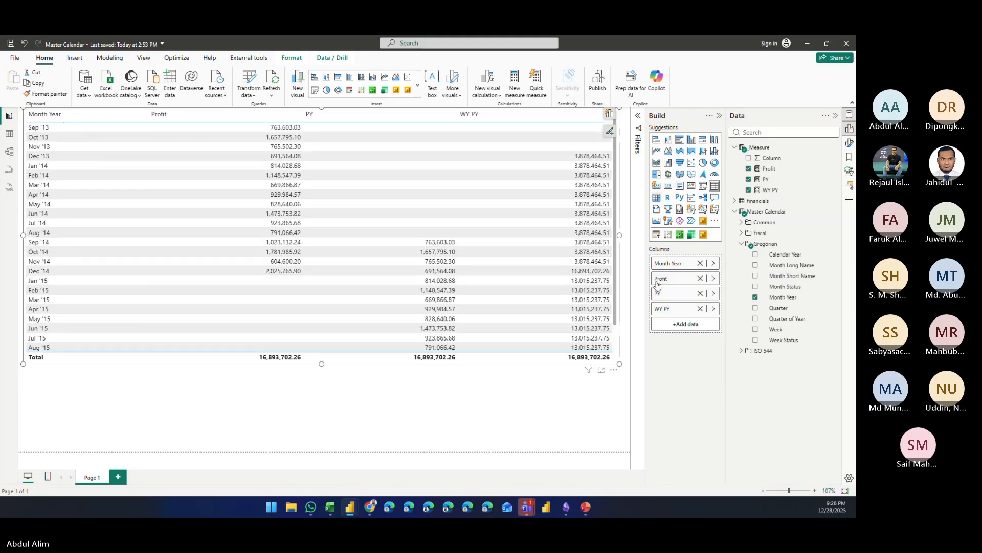
Step: Replace Month Year with WY Month Year from ISO 544 as the table's first column and remove the PY measure
click(700, 263)
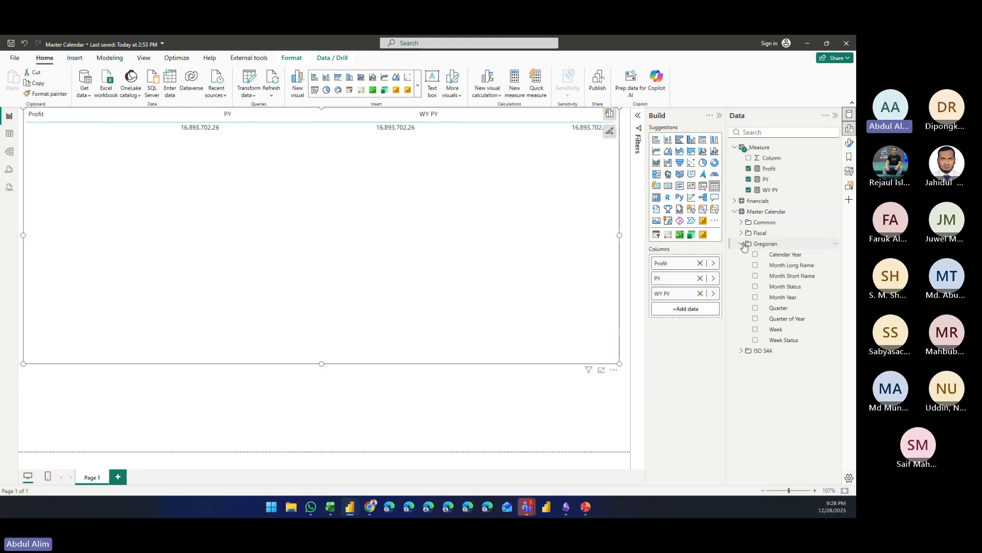
click(743, 351)
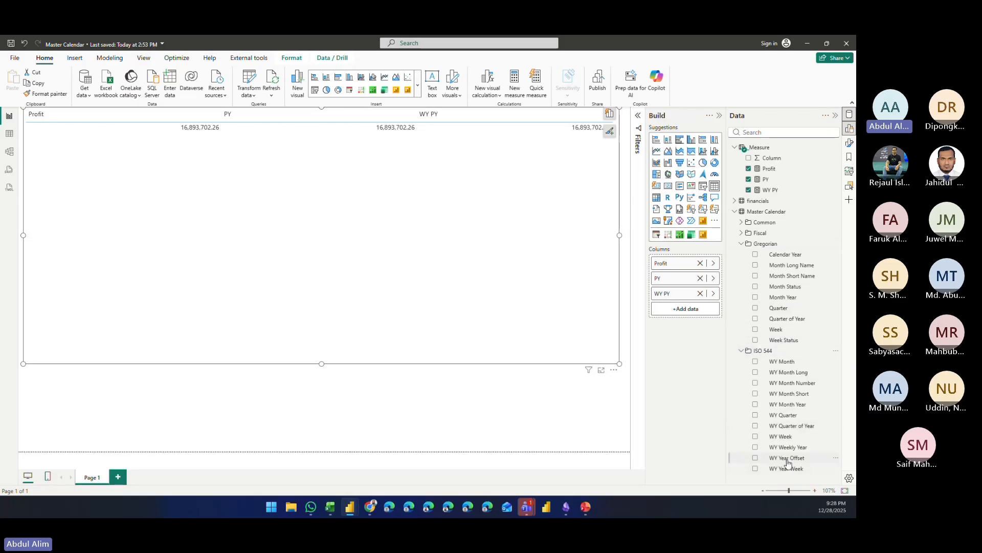
drag(787, 404, 701, 261)
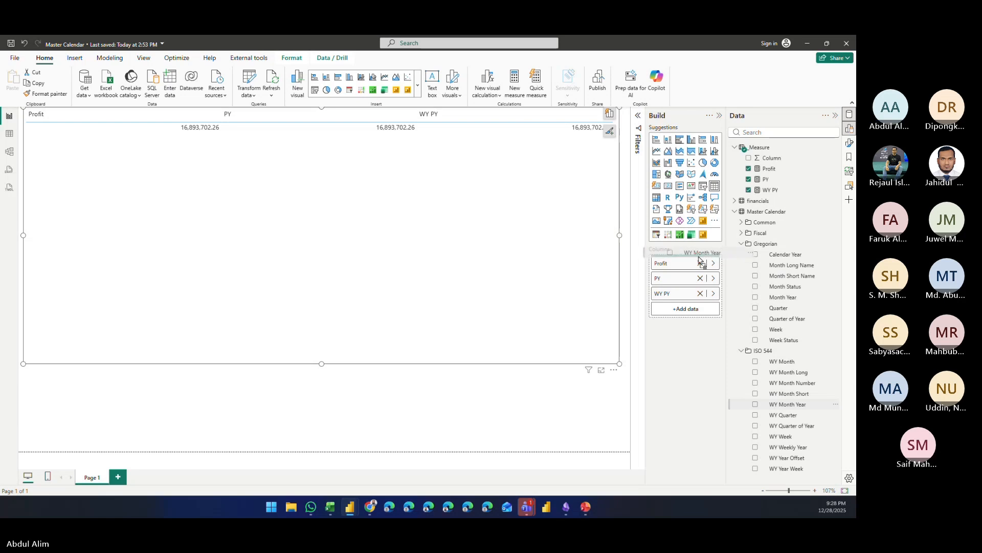
drag(521, 359, 562, 362)
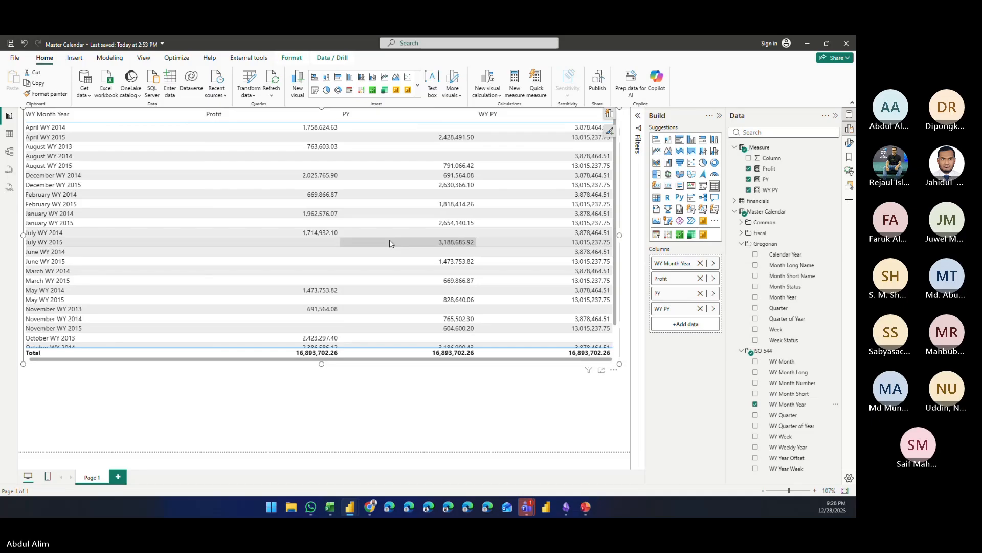
click(700, 293)
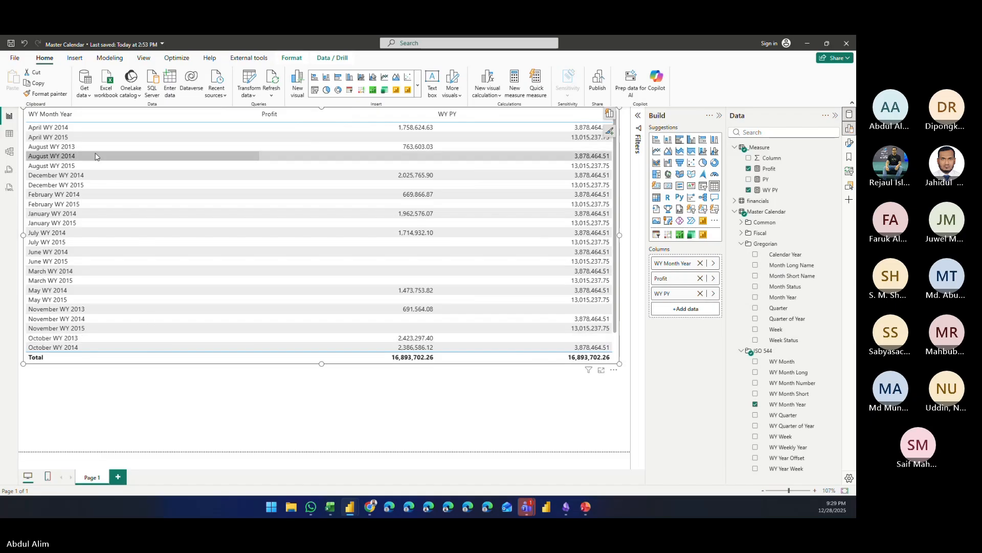
scroll(102, 241, down, 2)
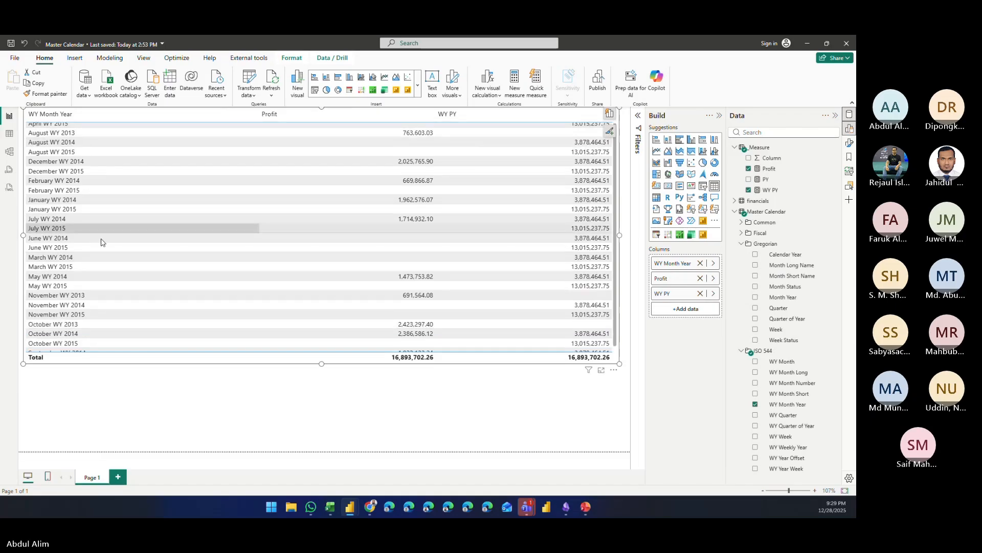
scroll(103, 243, up, 2)
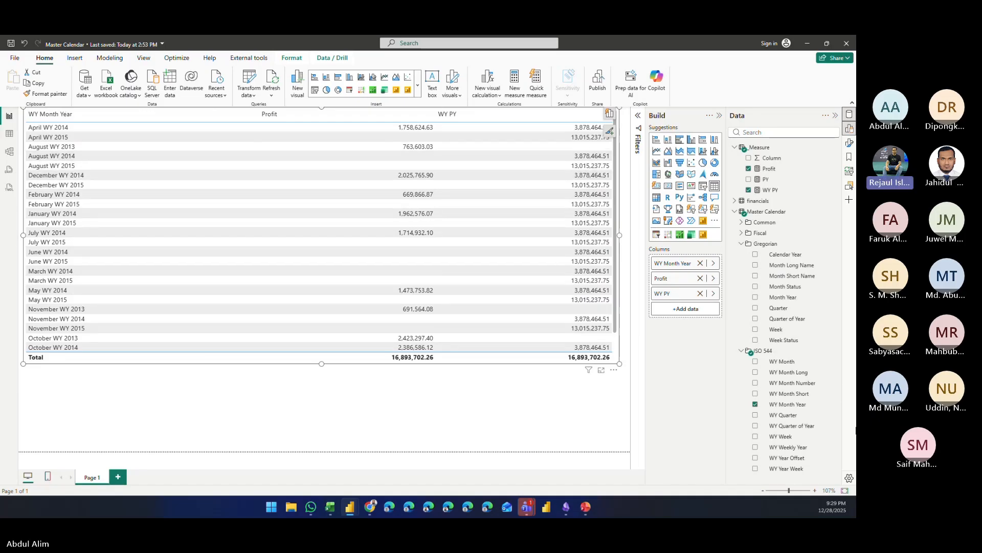
Step: Set the WY Month Year column of Master Calendar to sort by WY Month Offset in Table view
click(9, 134)
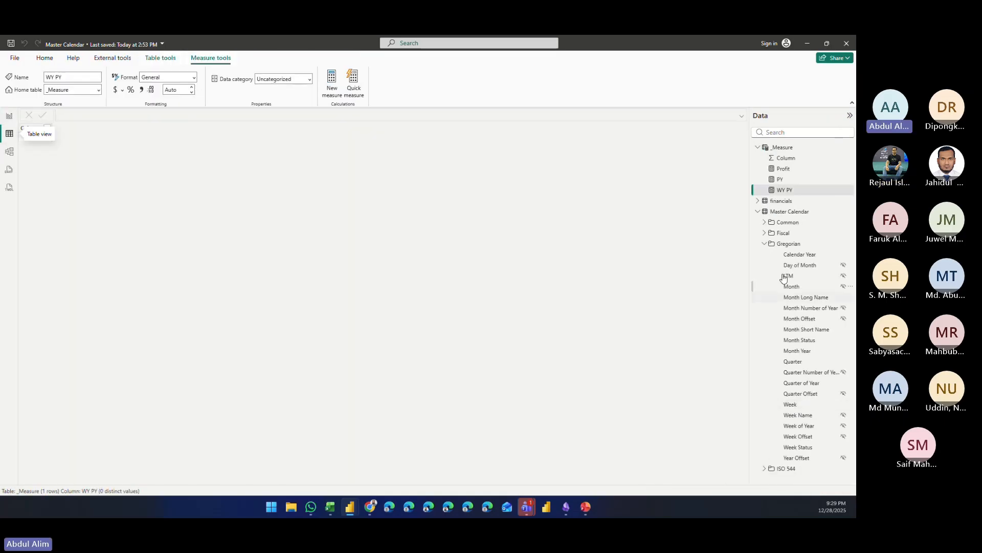
click(764, 244)
click(765, 255)
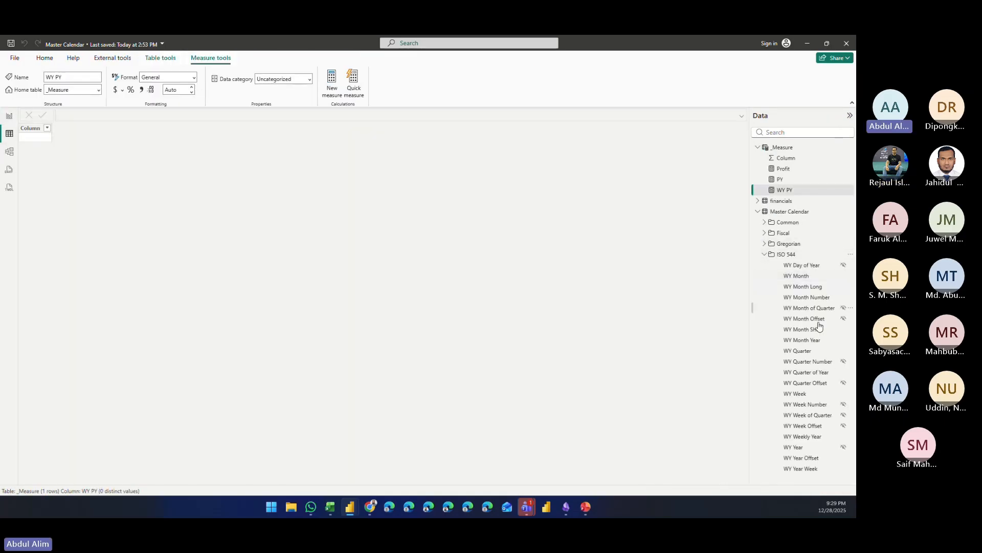
click(803, 340)
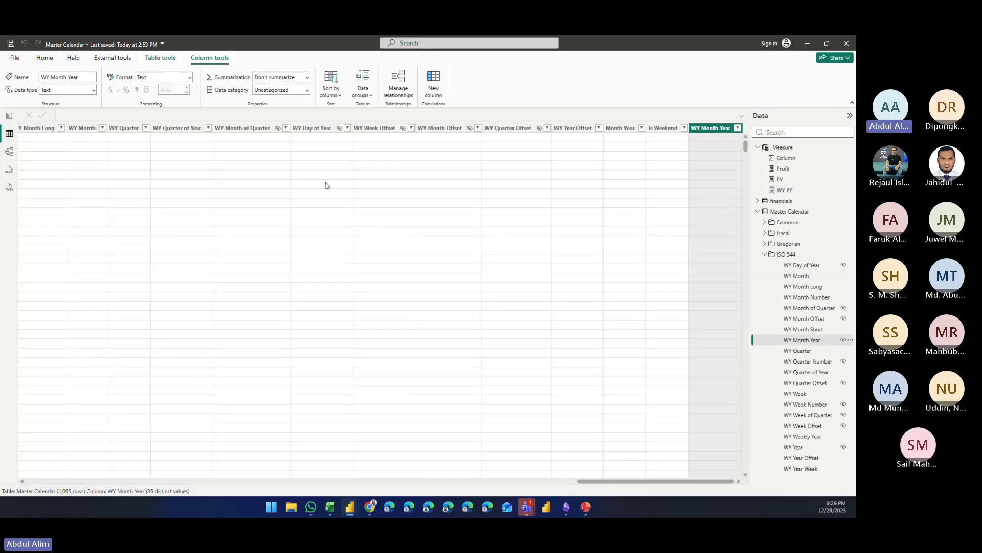
click(330, 92)
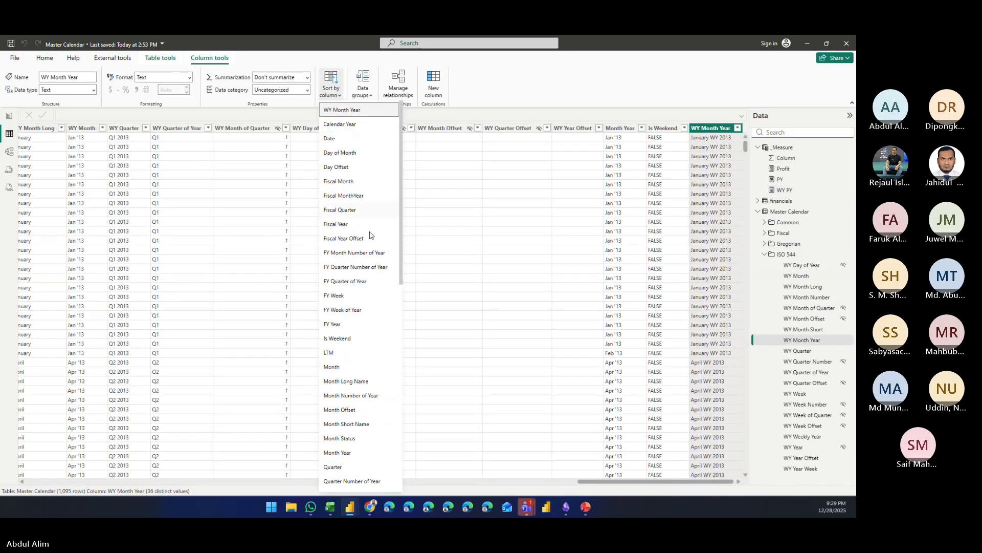
scroll(377, 262, down, 5)
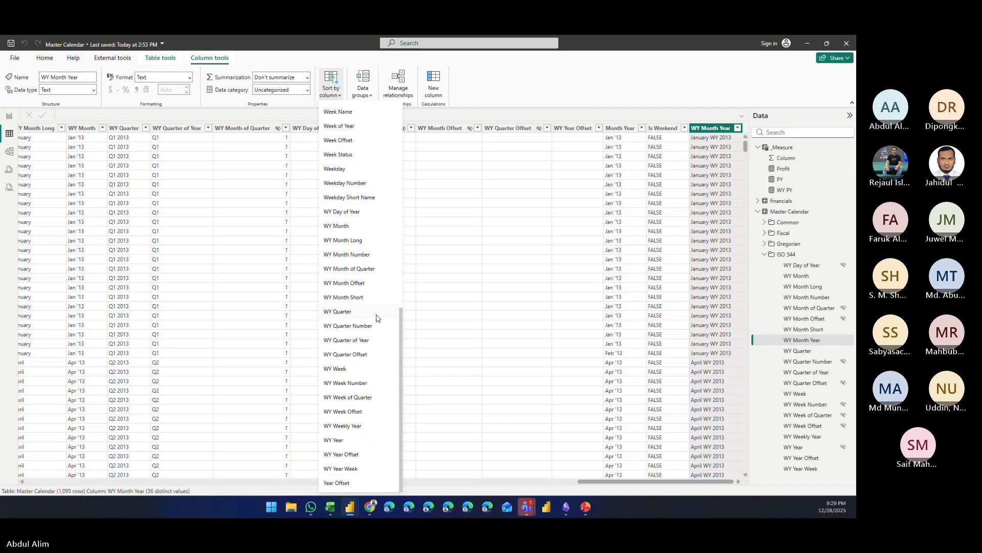
scroll(377, 318, up, 5)
scroll(377, 327, down, 2)
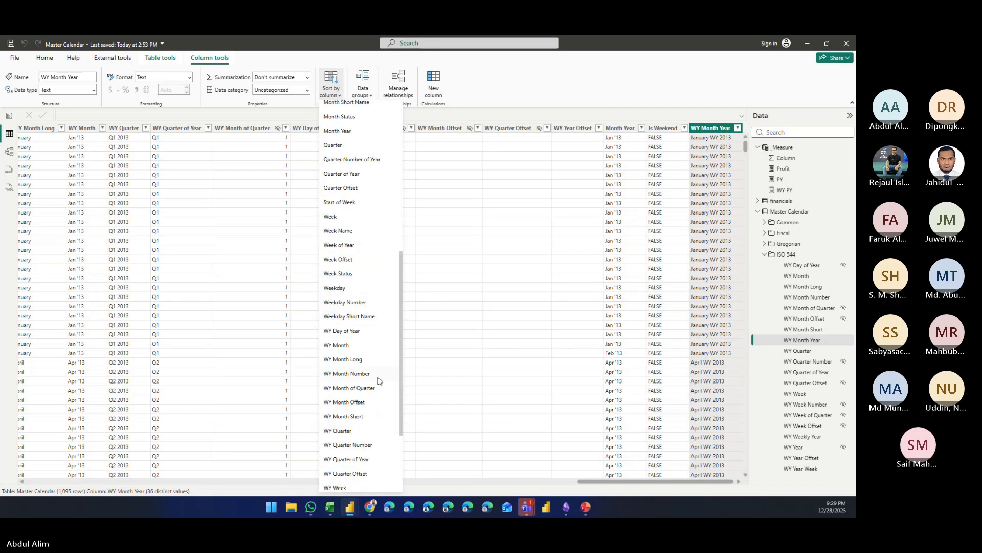
drag(402, 289, 405, 369)
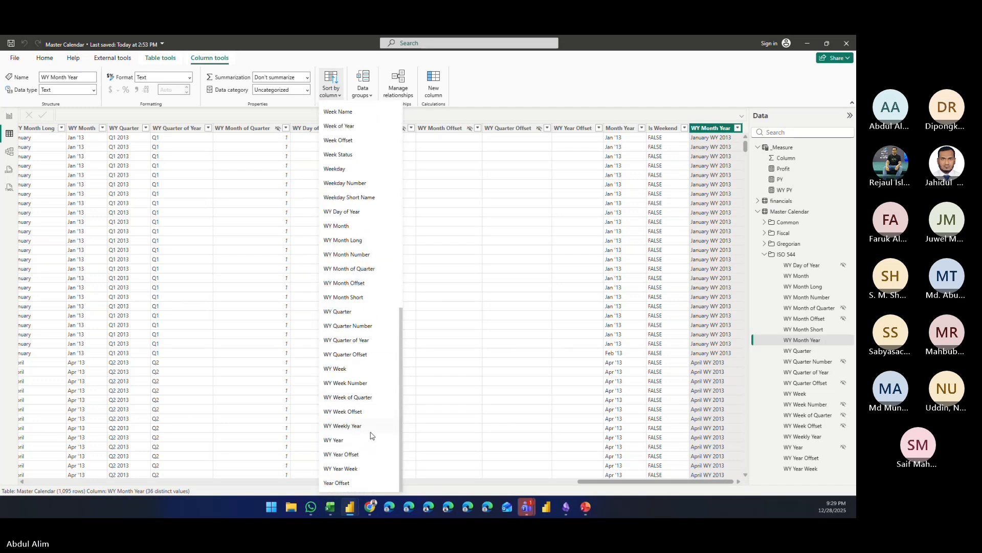
click(352, 284)
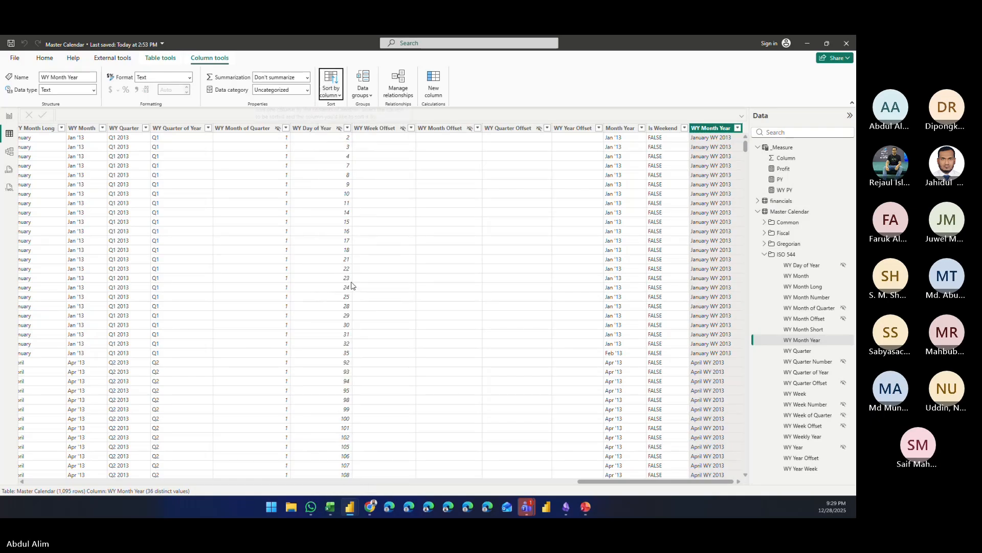
Step: Return to the report, remove WY Month Year from the table visual, and add it back as the first column
click(9, 116)
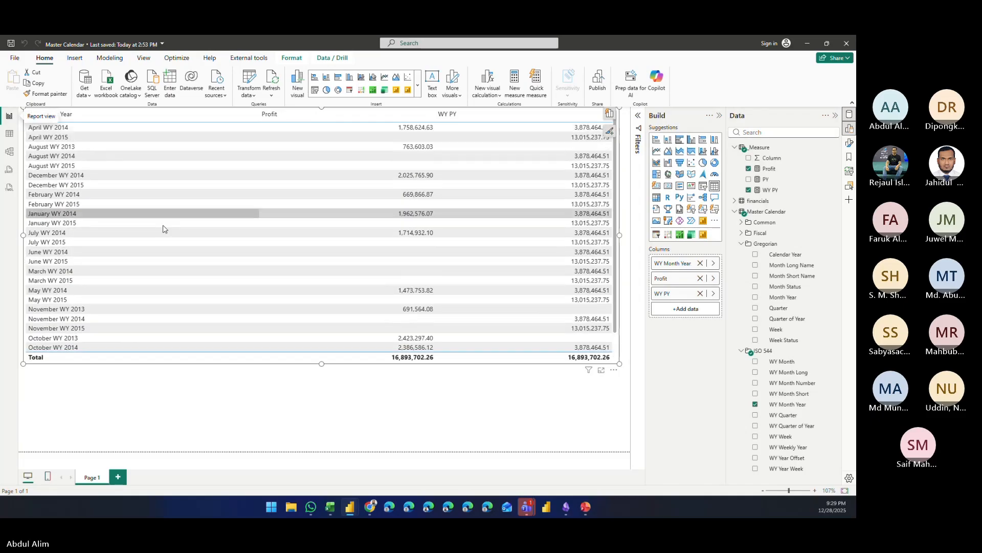
click(700, 263)
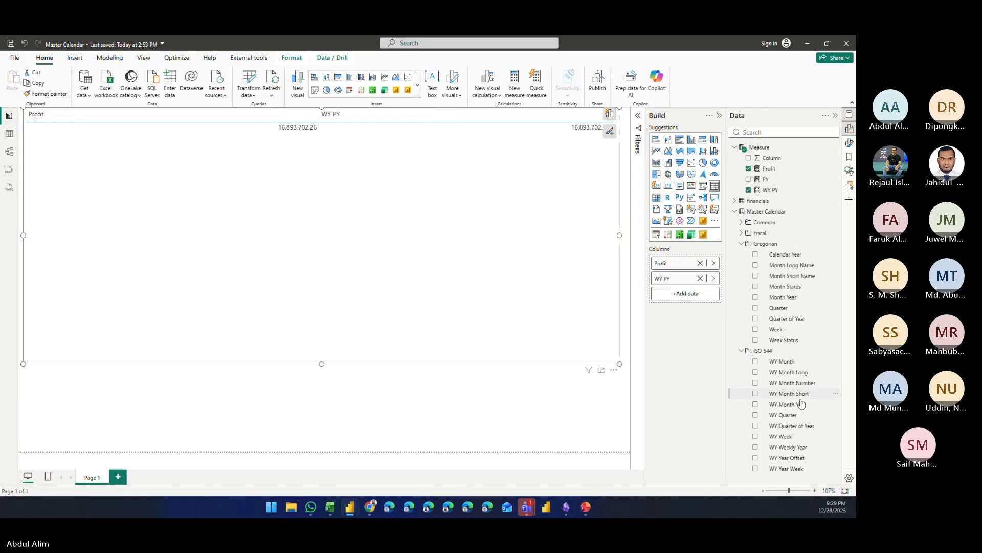
drag(798, 405, 709, 261)
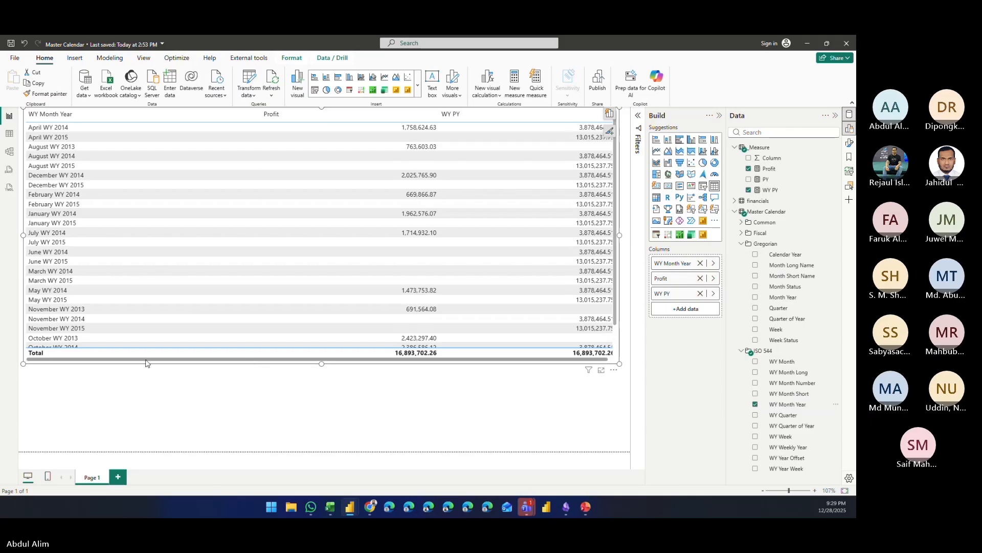
Step: Reapply the WY Month Offset sort to WY Month Year in Table view and inspect the offset columns across the Master Calendar rows
click(8, 135)
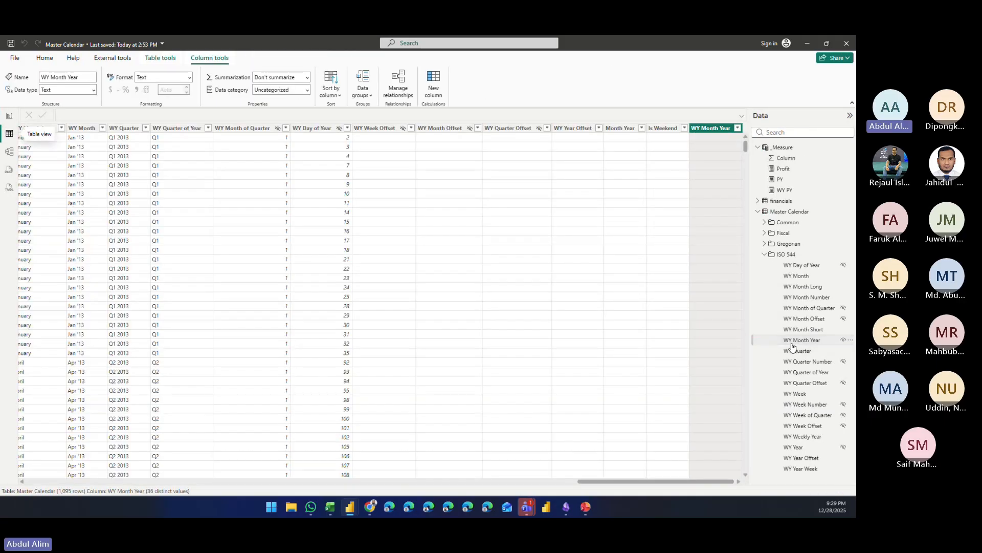
click(339, 97)
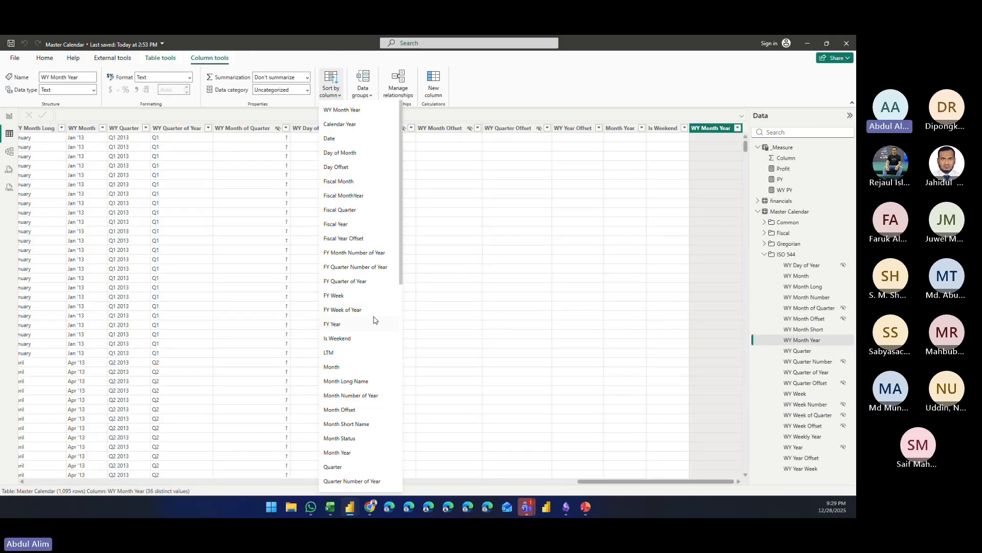
scroll(374, 320, down, 5)
click(360, 289)
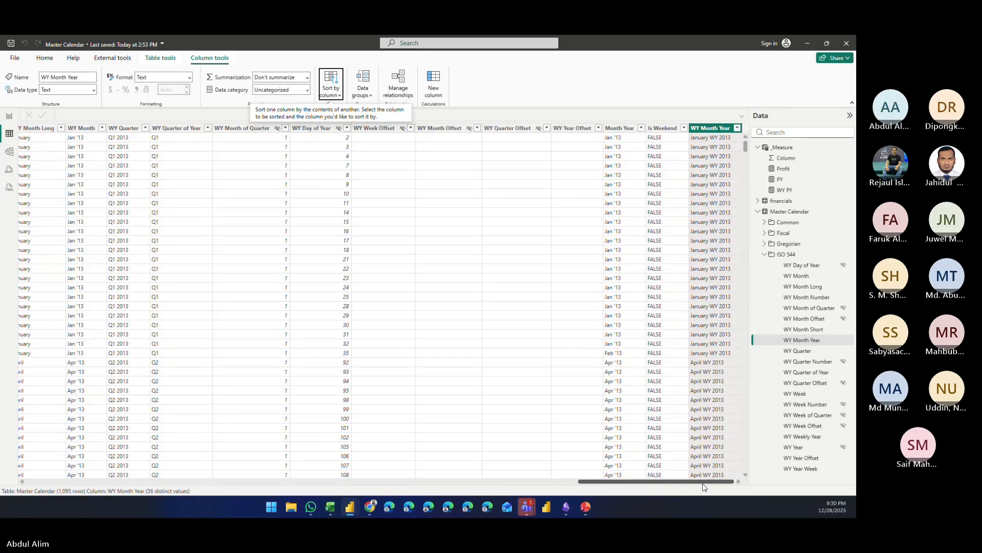
mouse_move(703, 484)
mouse_down()
mouse_move(636, 491)
mouse_move(689, 490)
mouse_up()
scroll(503, 257, down, 10)
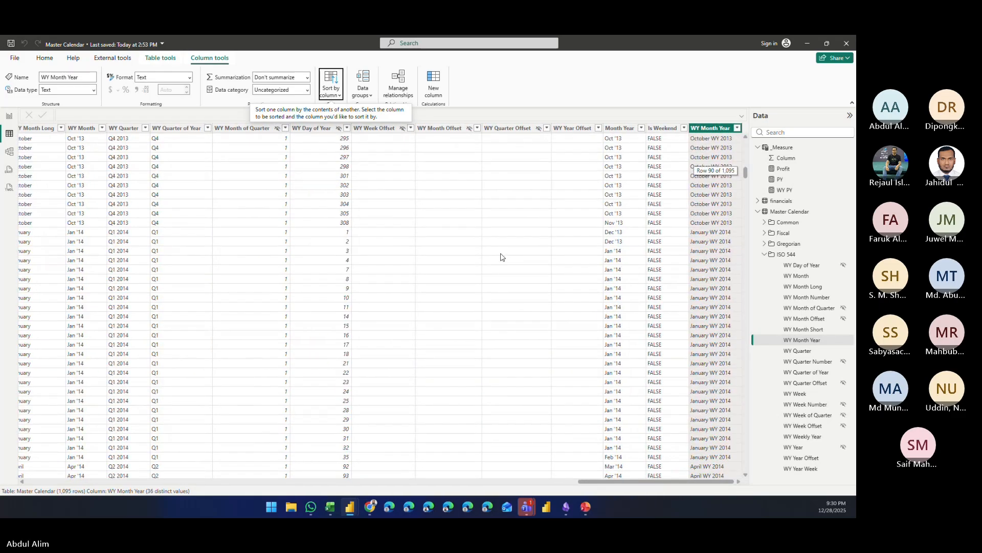
scroll(507, 266, down, 15)
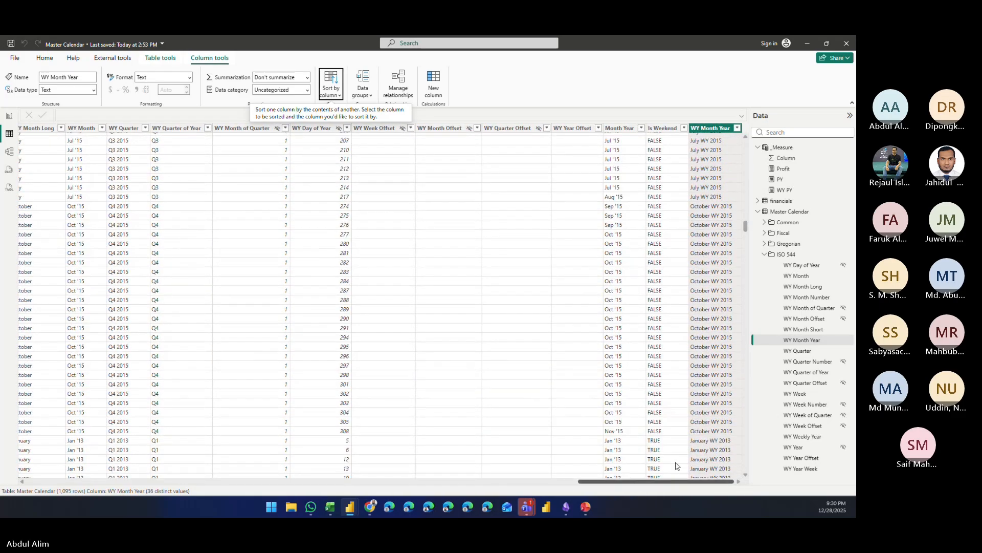
scroll(526, 333, up, 20)
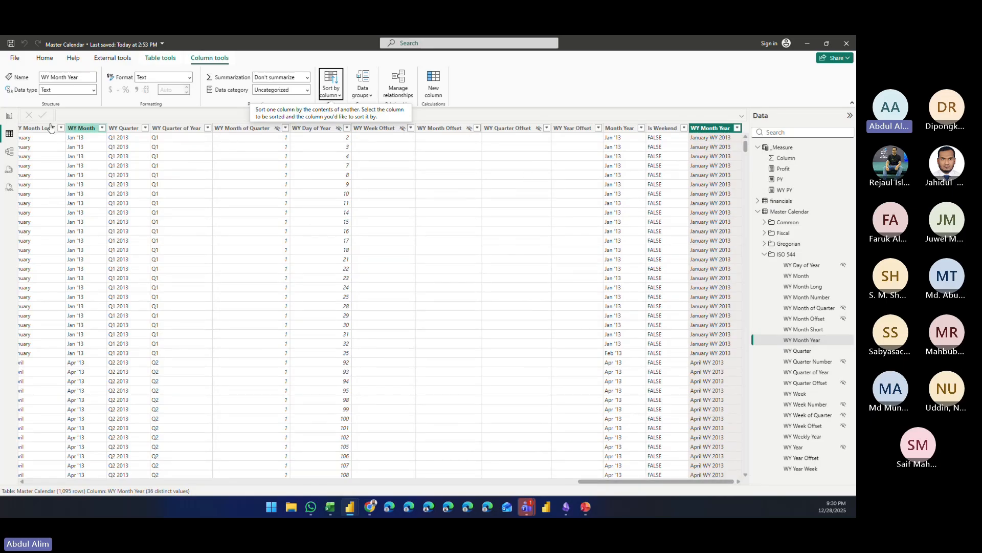
Step: Return to the report and examine the order of the WY Month Year rows in the table visual
click(9, 115)
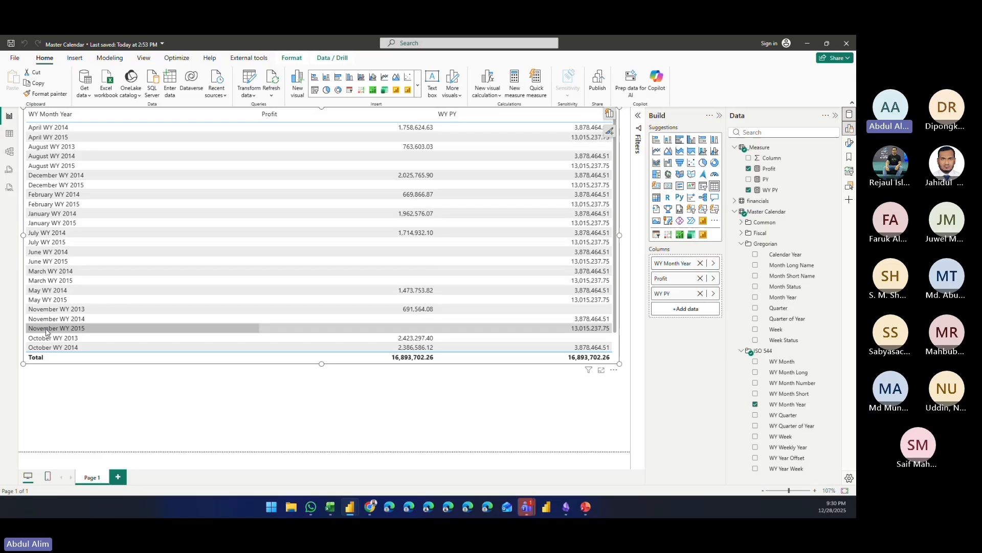
scroll(49, 322, down, 1)
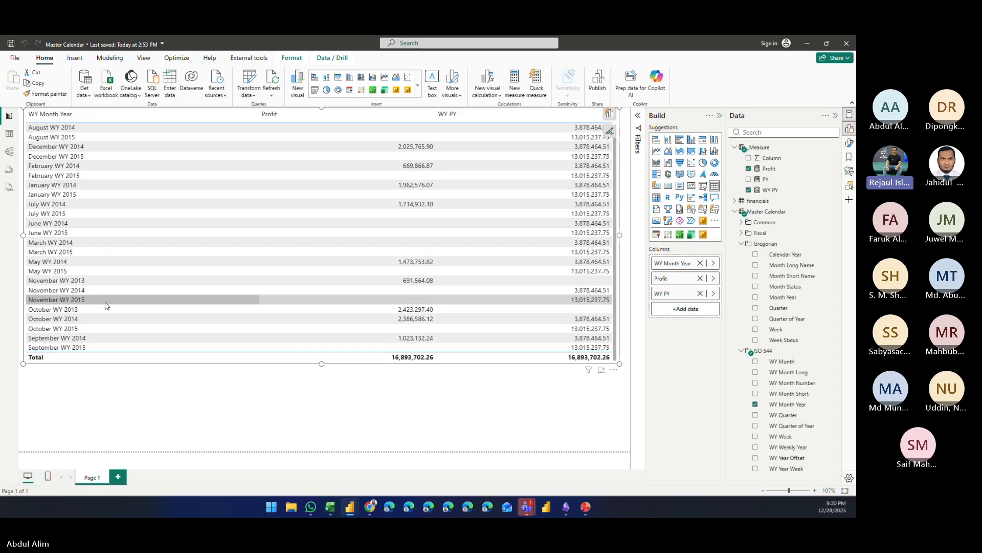
click(10, 152)
click(198, 208)
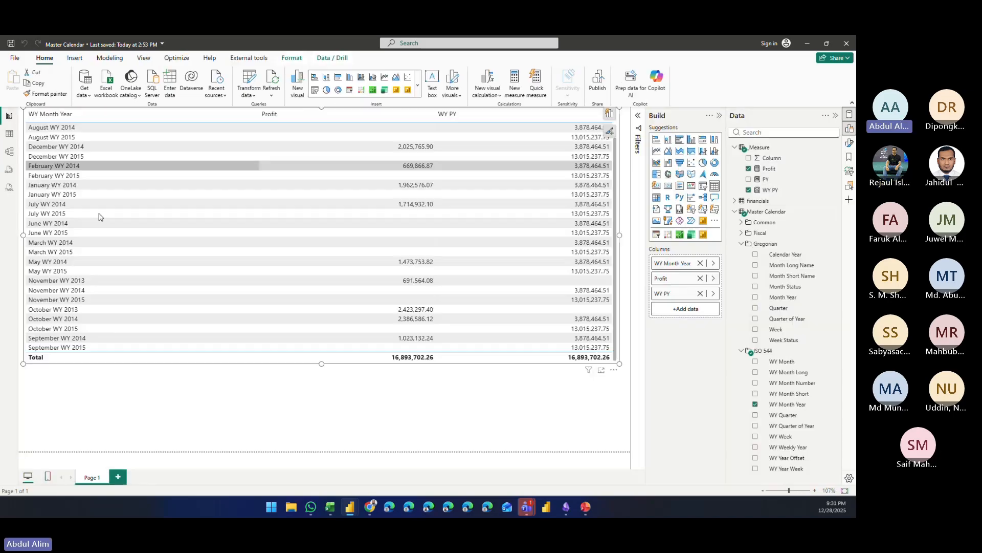
click(10, 116)
scroll(222, 321, up, 1)
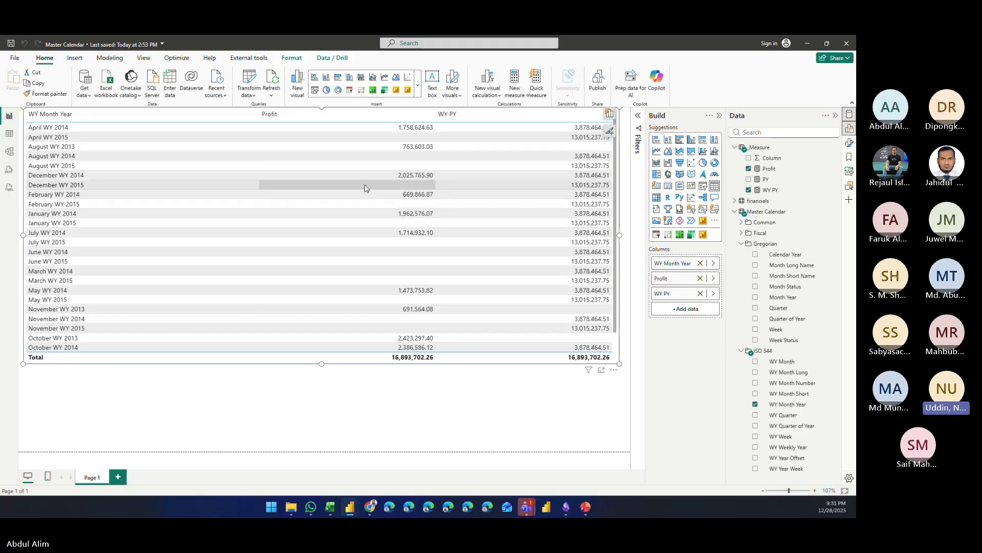
Step: Copy the full DAX formula of the WY PY measure
click(770, 190)
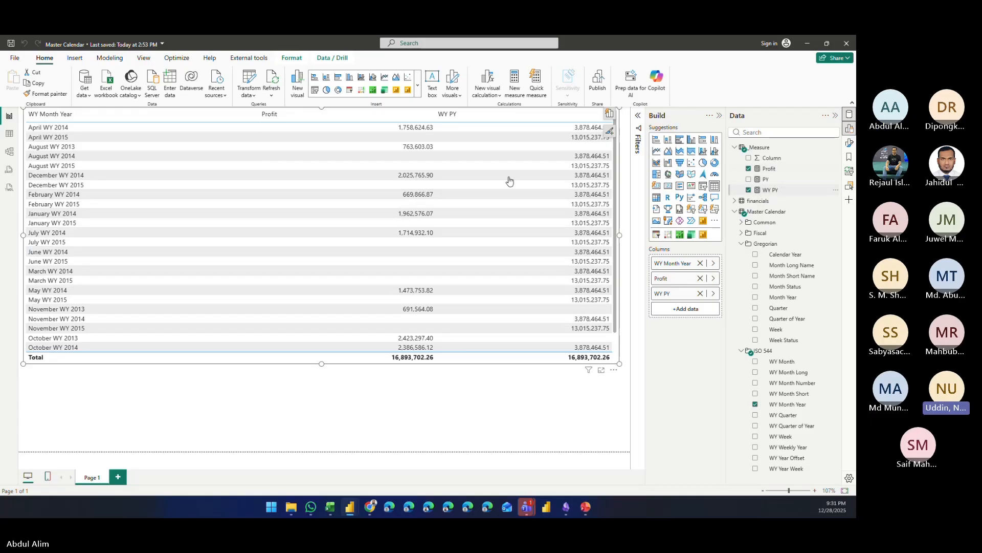
key(ctrl+a)
key(ctrl+c)
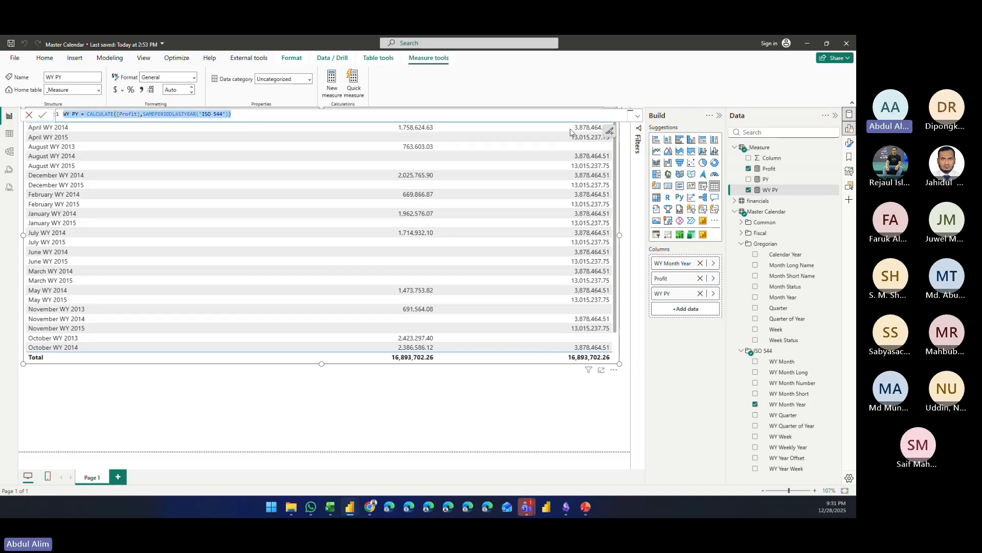
right_click(796, 157)
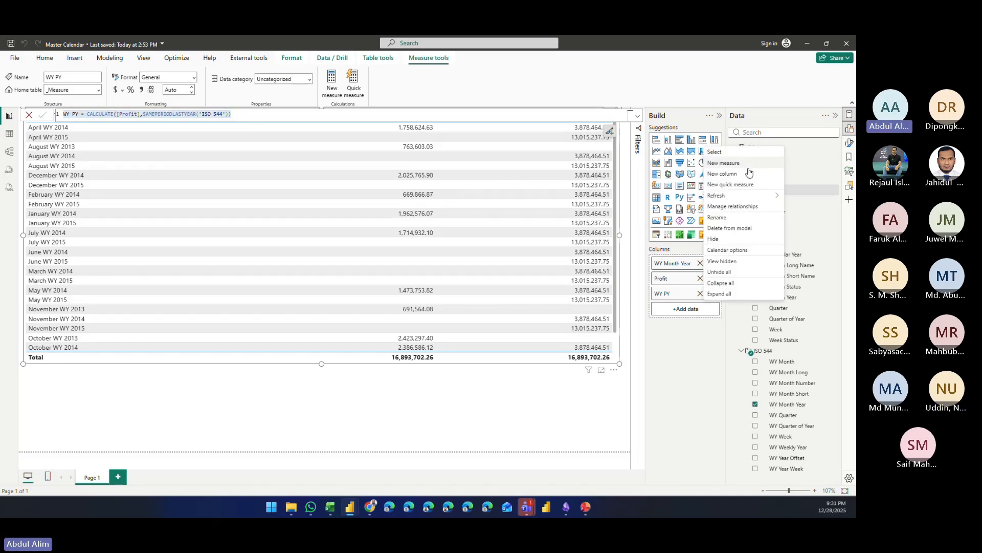
key(Escape)
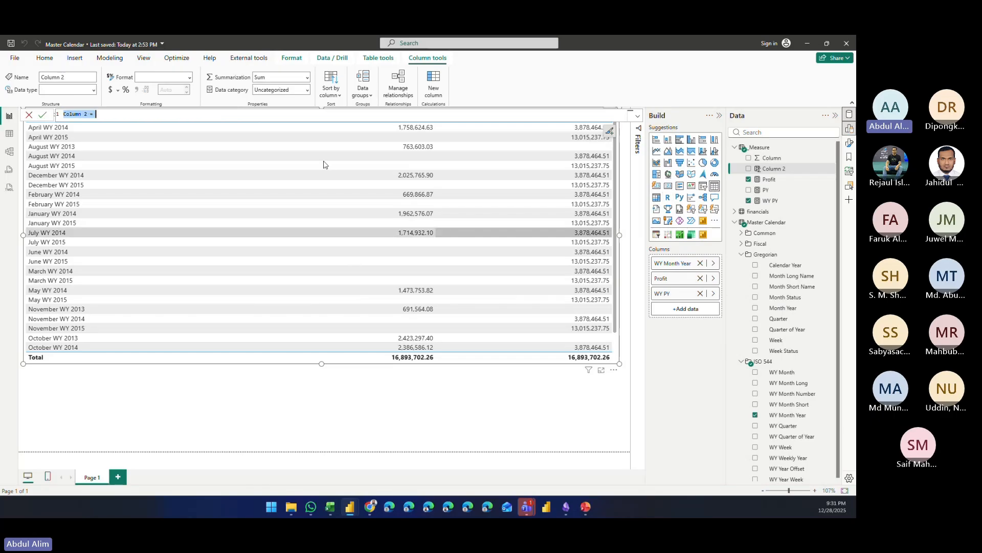
click(31, 115)
Step: Create a new measure in the _Measure table from the copied formula and name it FY PY
right_click(770, 148)
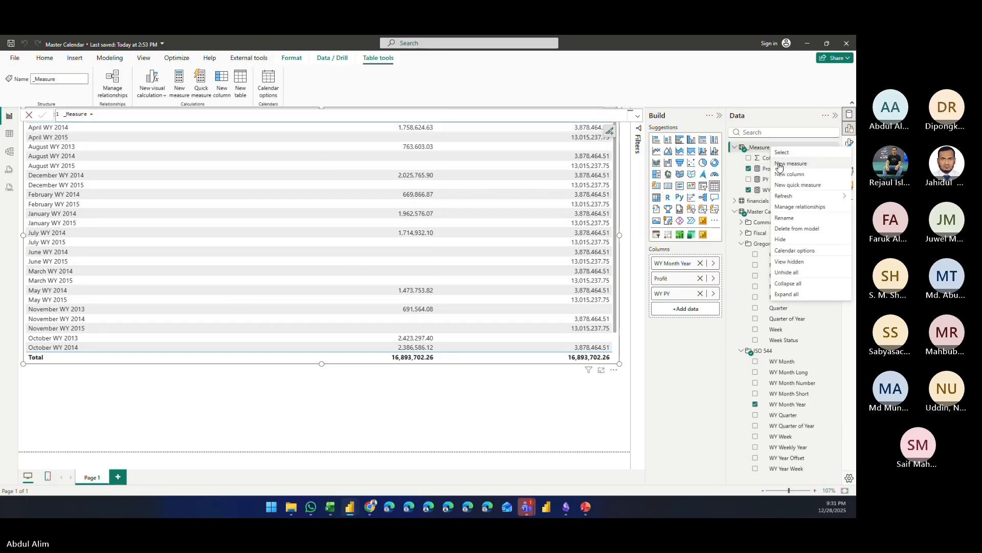
click(789, 154)
key(ctrl+v)
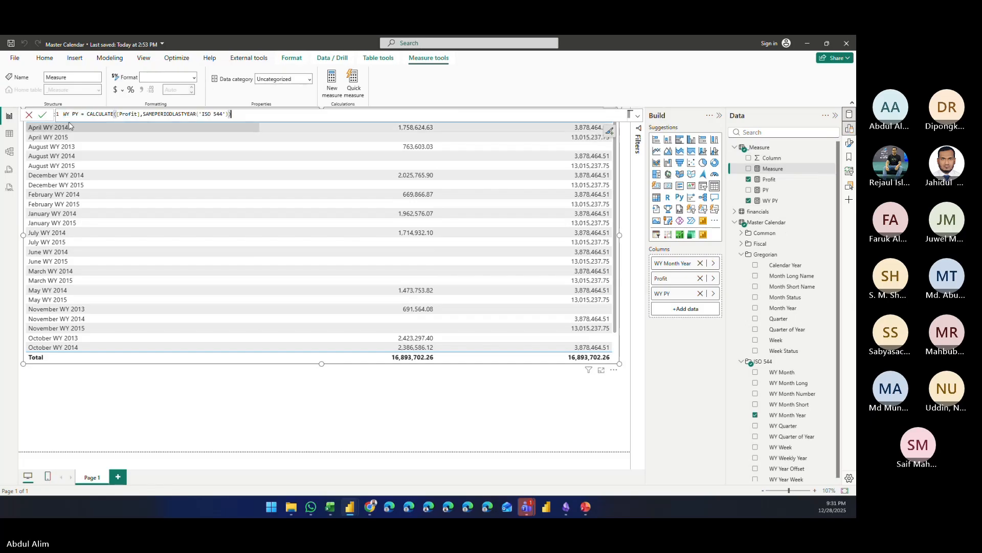
double_click(67, 114)
text(FY)
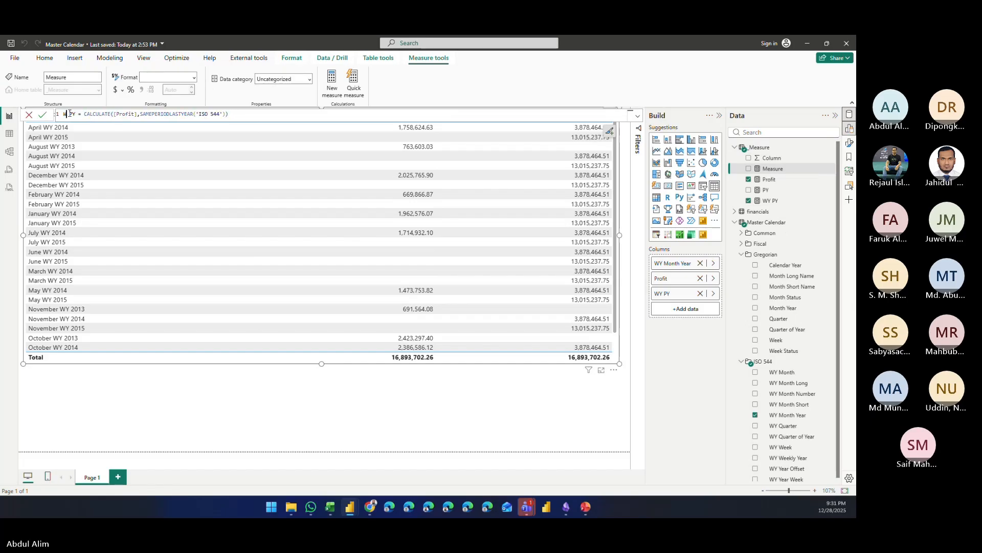
Step: Replace 'ISO 544' with the 'Fiscal' calendar in the SAMEPERIODLASTYEAR argument of FY PY and commit the measure
click(252, 117)
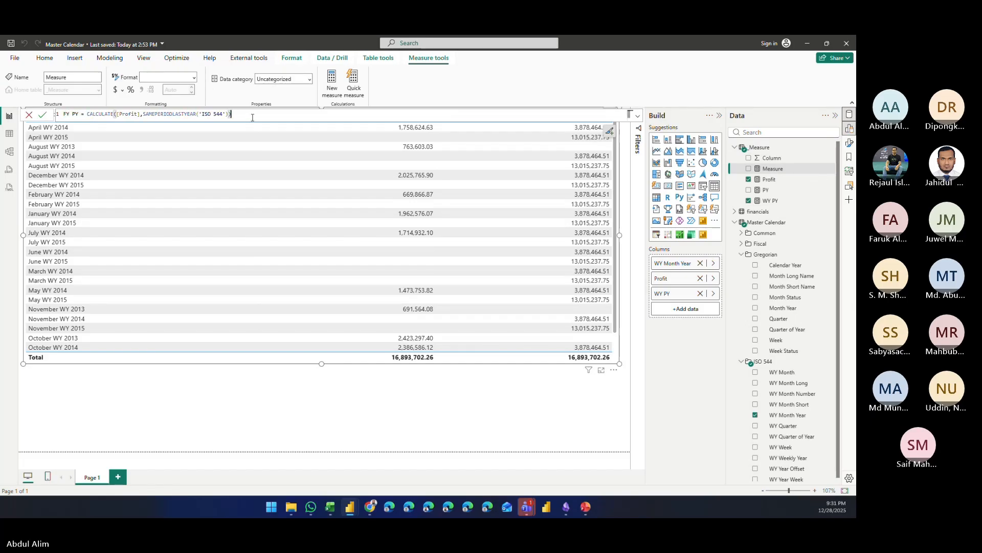
key(BackSpace)
key(BackSpace)
key(BackSpace)
key(BackSpace)
key(BackSpace)
key(BackSpace)
key(BackSpace)
key(BackSpace)
key(BackSpace)
key(BackSpace)
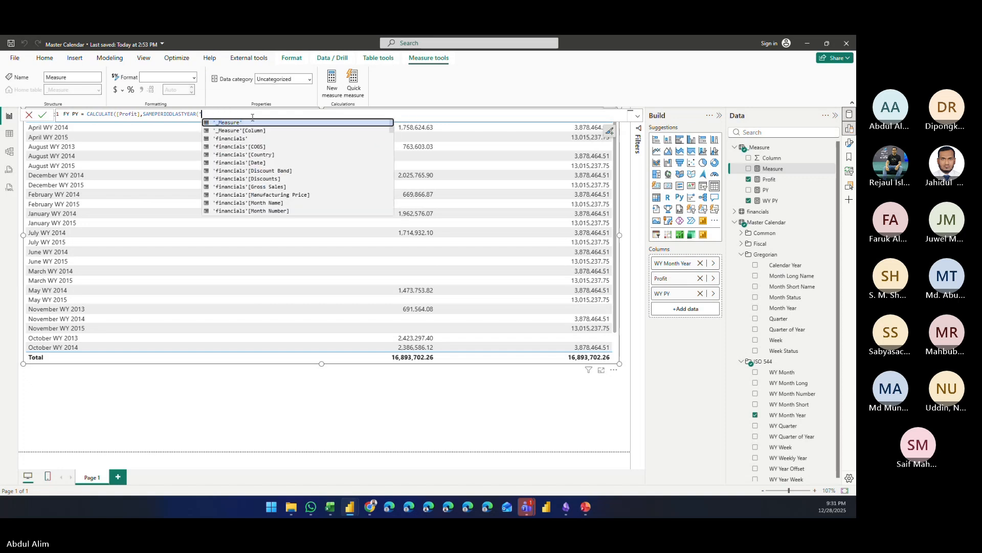
key(BackSpace)
text(fis)
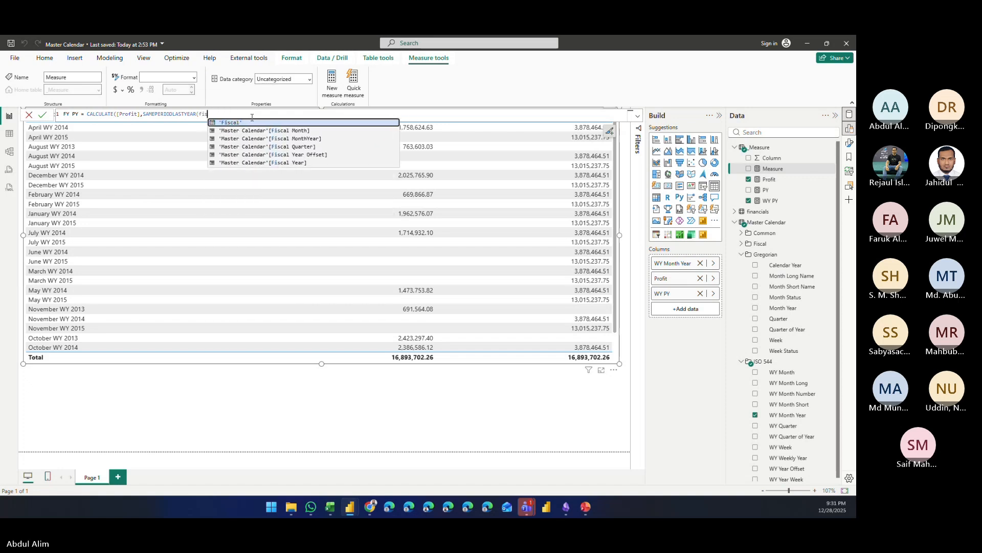
click(251, 123)
text()))
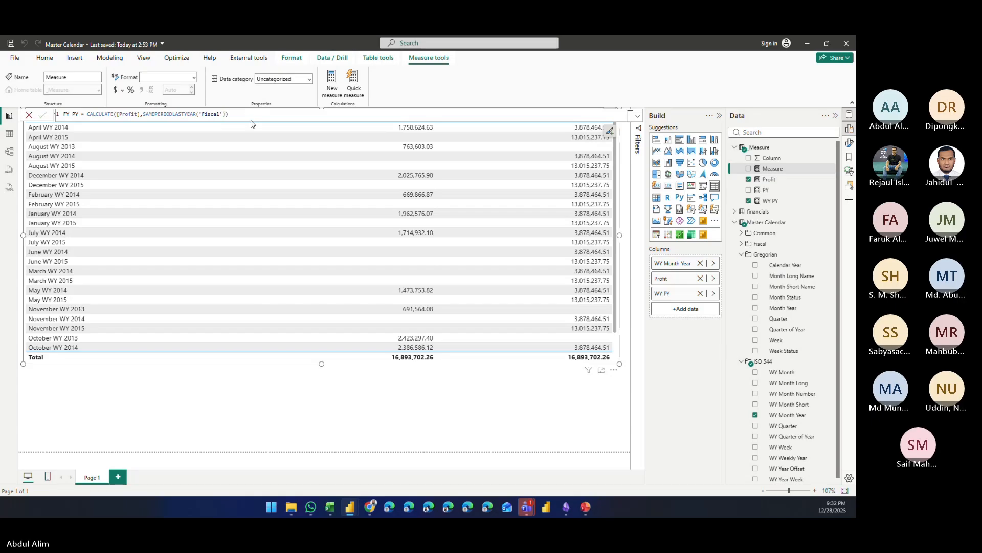
key(Return)
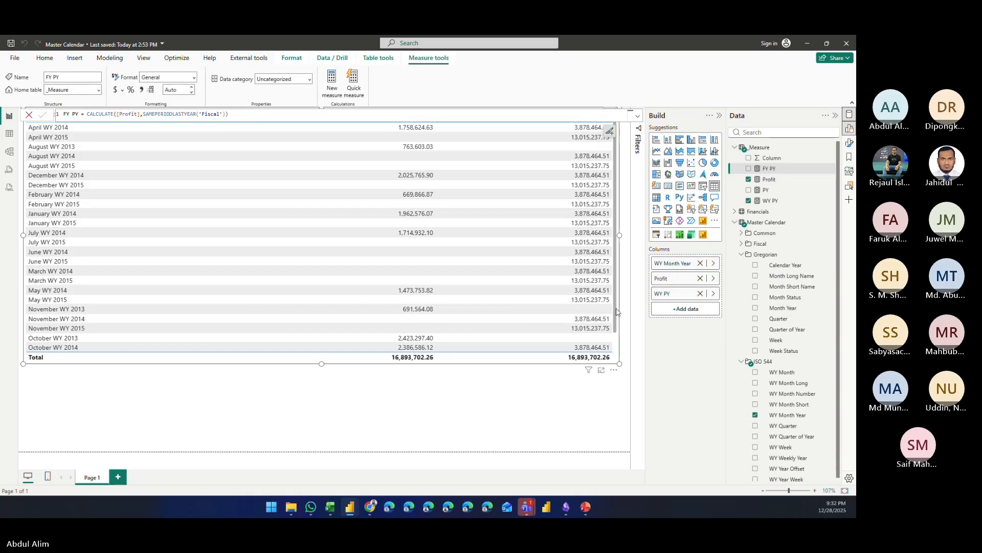
Step: In the table visual, replace WY PY with FY PY and WY Month Year with Fiscal MonthYear as the first column
click(700, 293)
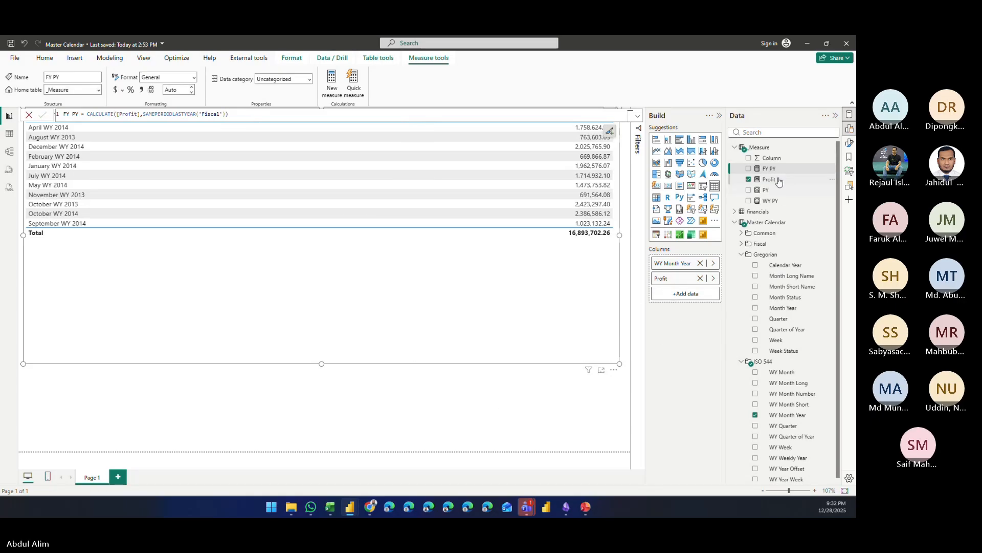
drag(769, 169, 704, 288)
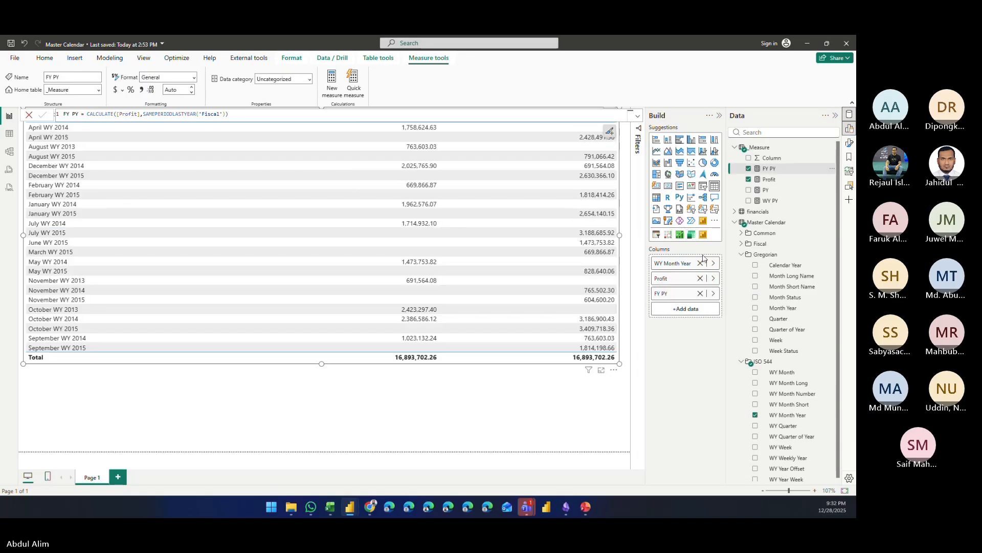
click(700, 263)
click(741, 254)
click(741, 244)
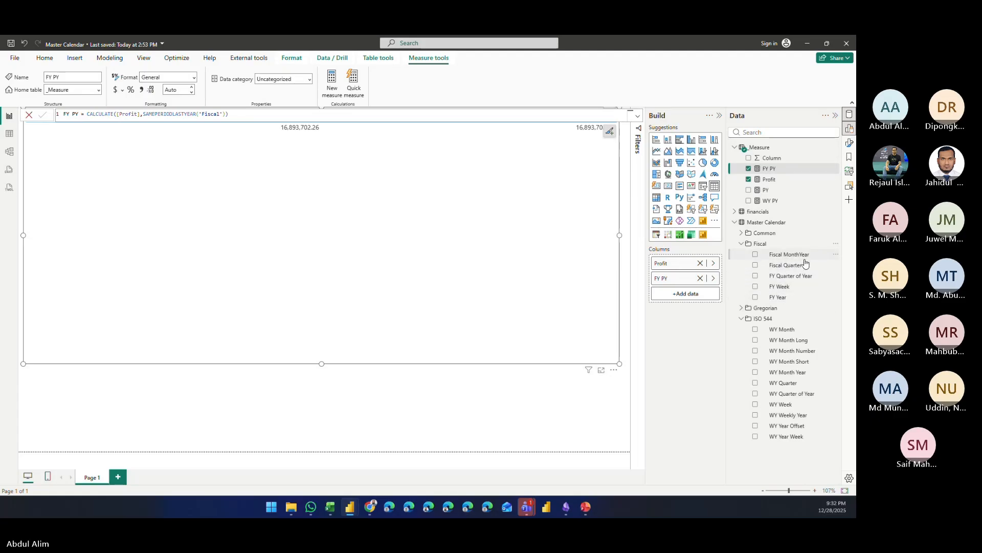
drag(801, 255, 676, 263)
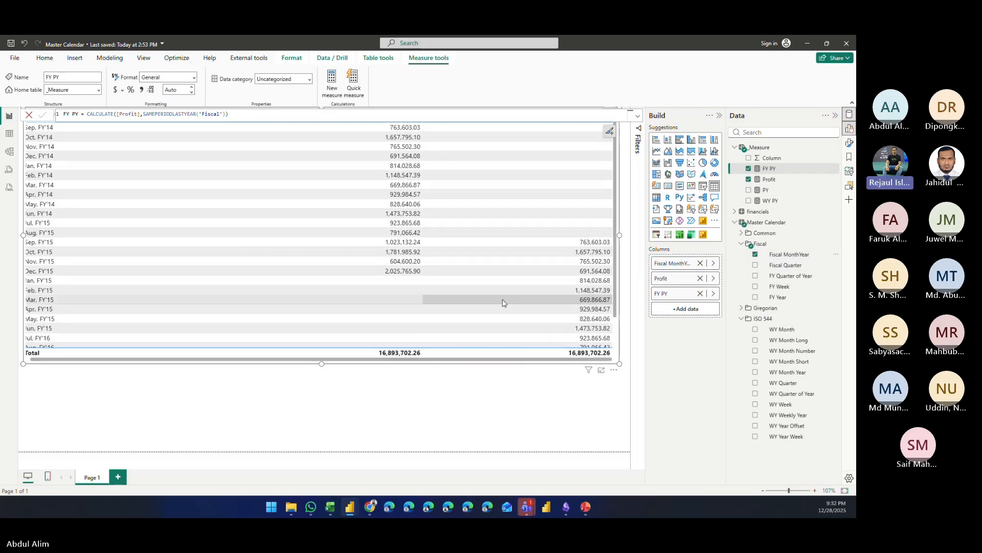
scroll(504, 305, down, 3)
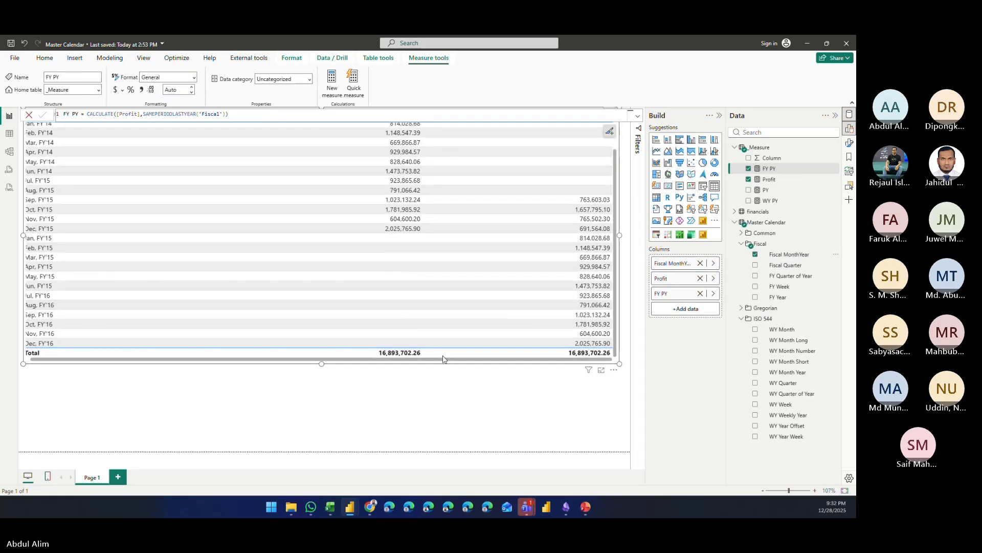
drag(436, 359, 401, 360)
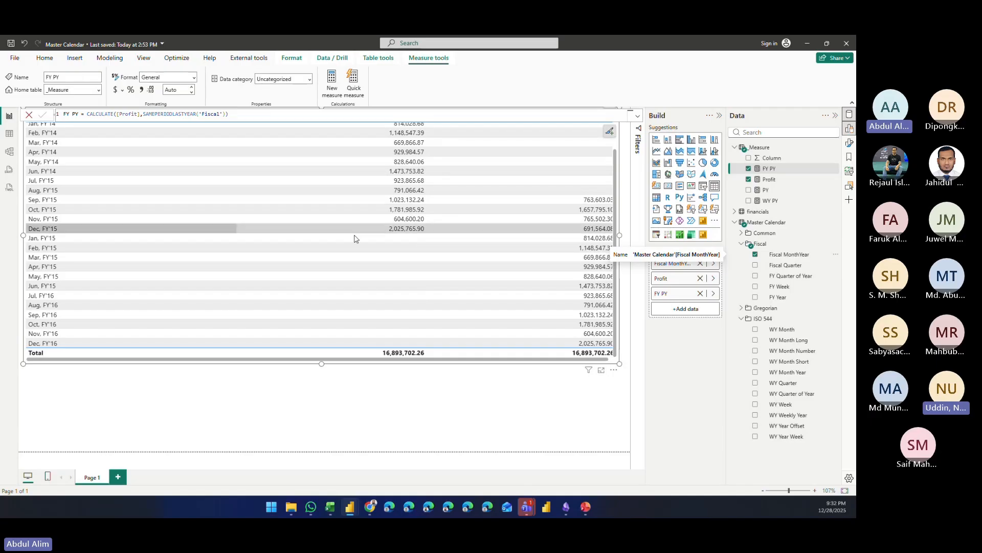
scroll(602, 267, up, 1)
scroll(602, 267, up, 2)
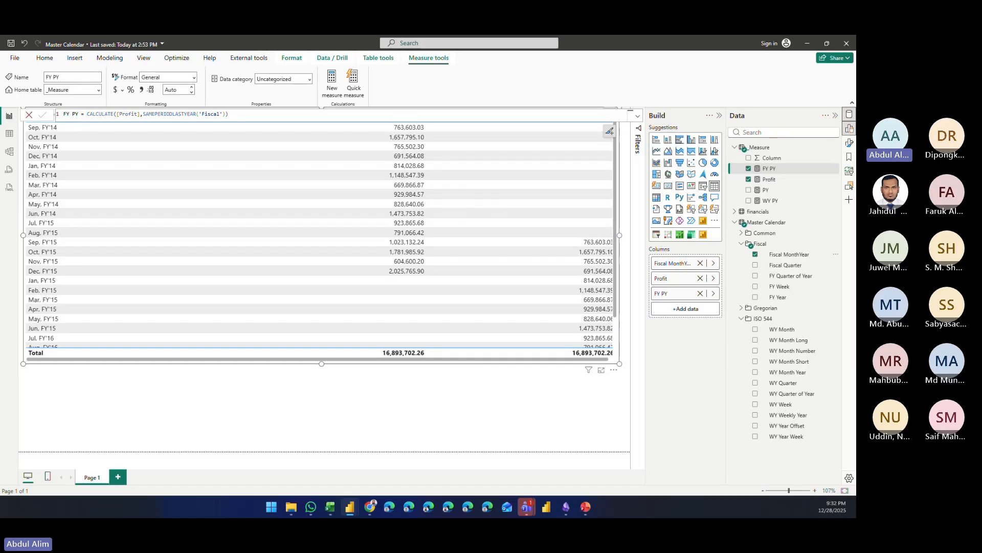
Step: Switch to the C0276 sample report and check the Enhanced DAX Time Intelligence preview feature in the options without changing anything
drag(0, 169, 618, 84)
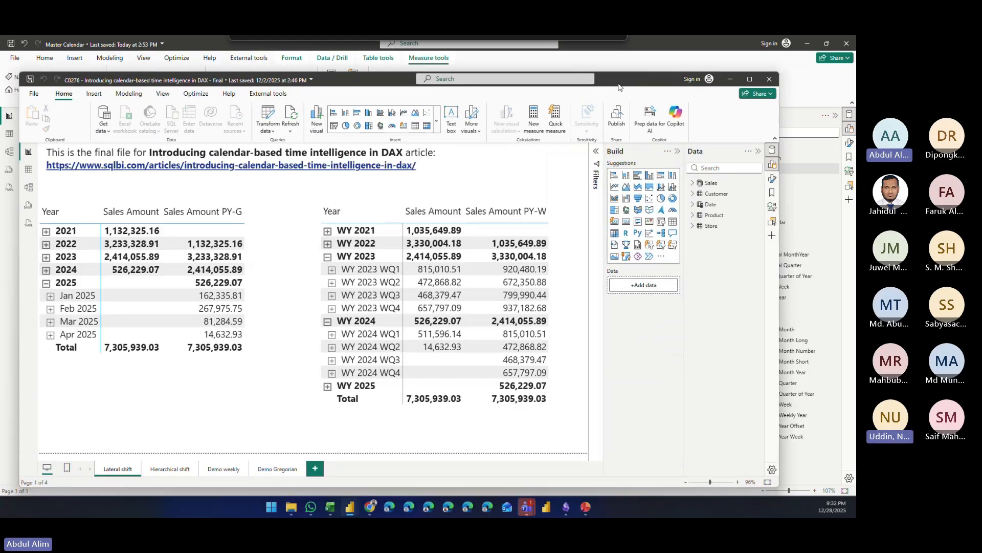
click(749, 79)
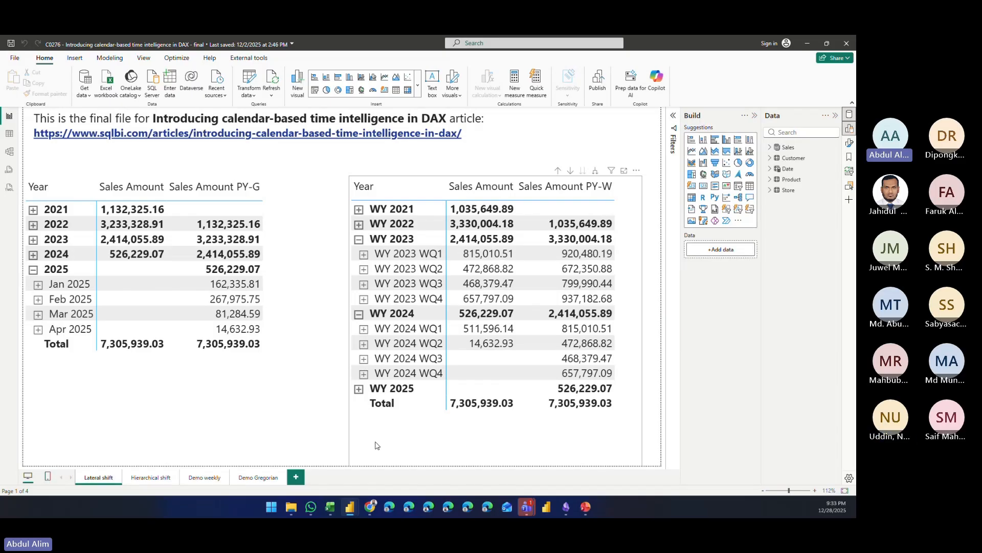
click(15, 58)
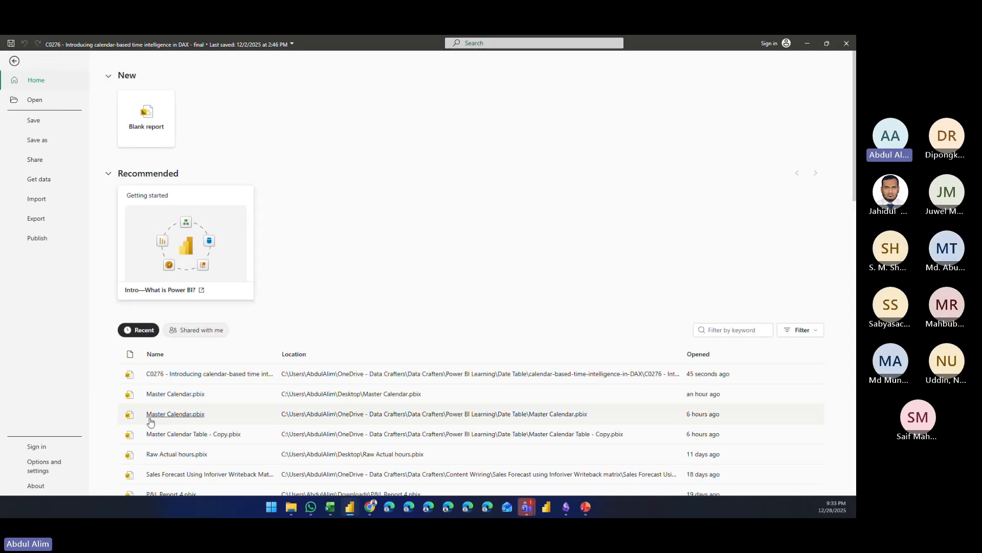
click(57, 468)
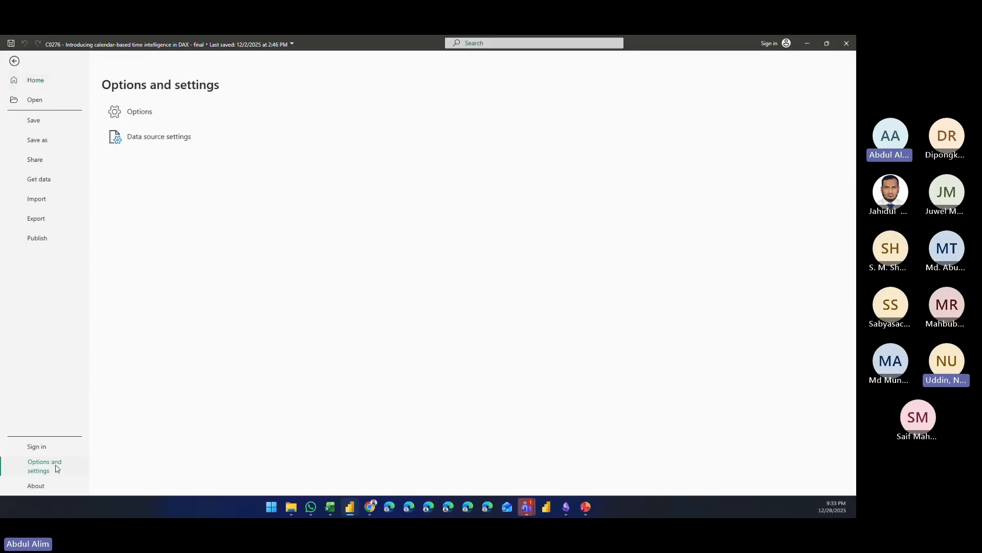
click(158, 111)
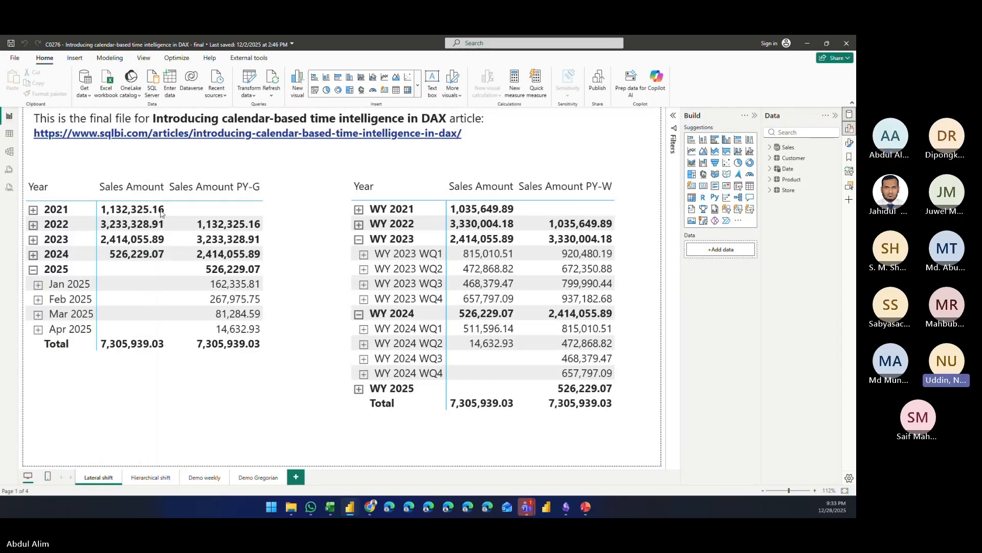
click(261, 269)
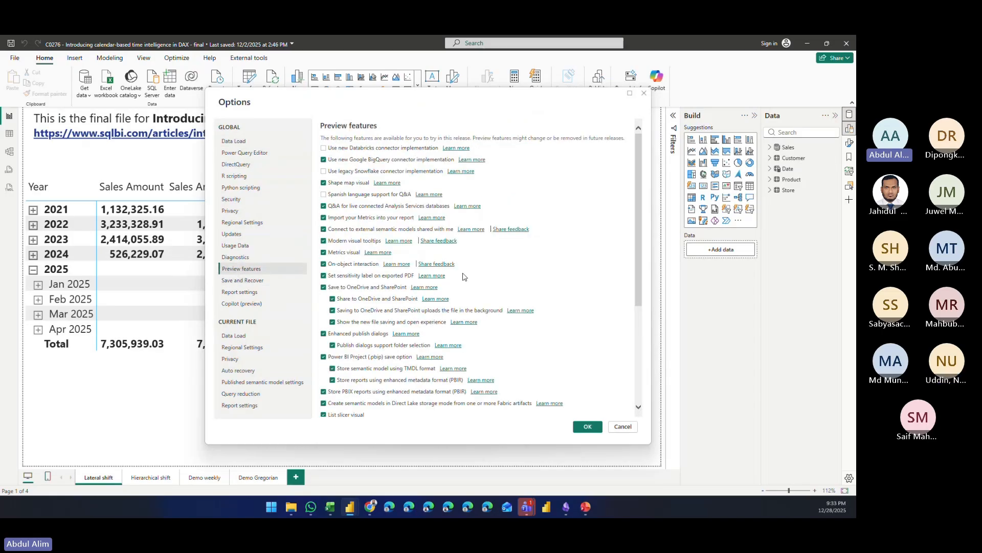
scroll(465, 277, down, 3)
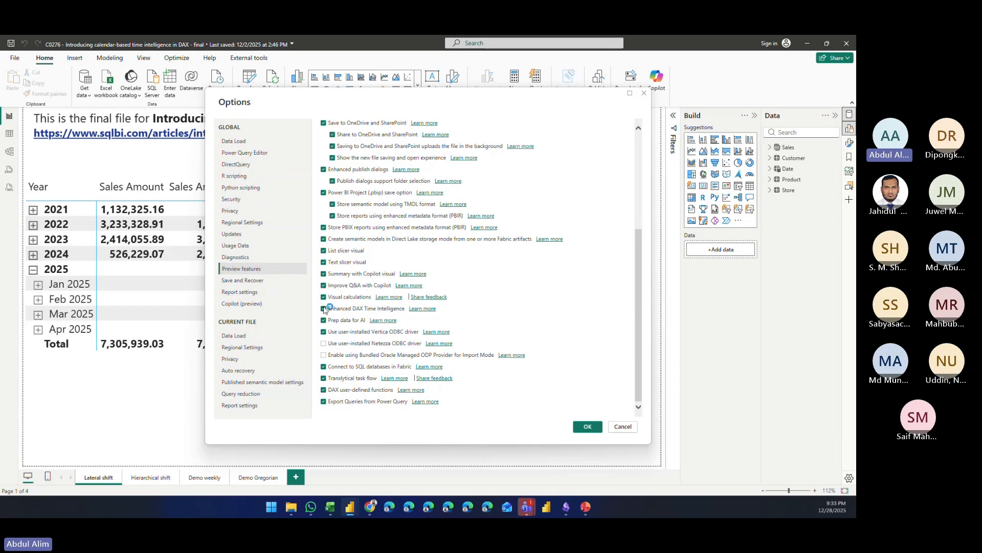
click(622, 426)
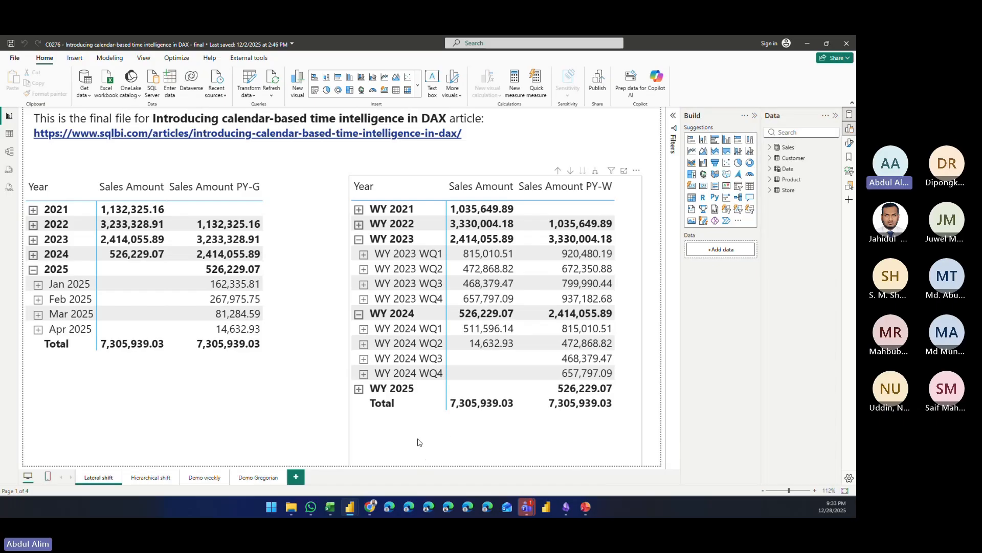
Step: Select the weekly matrix and display the DAX formula of the Sales Amount PY-W measure from the Sales table
click(496, 427)
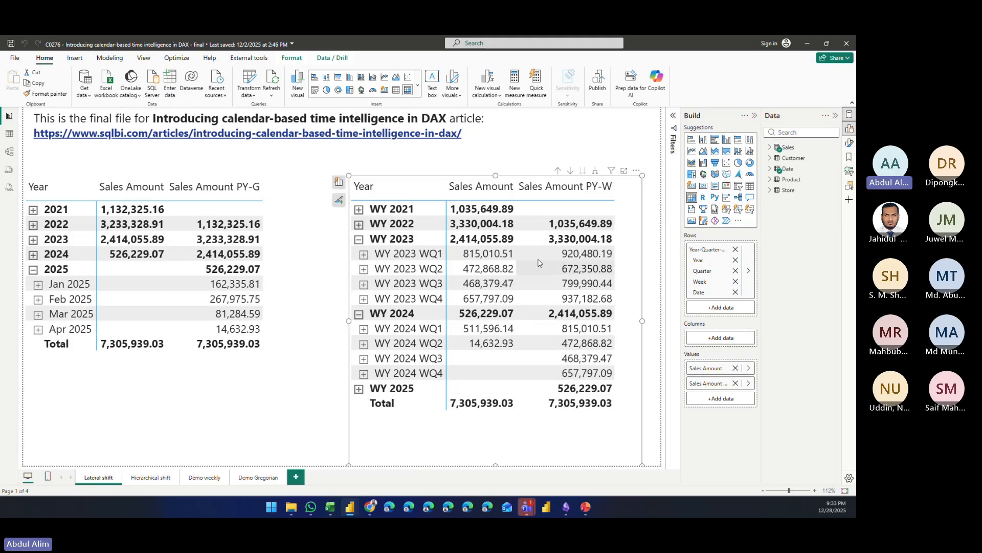
click(779, 147)
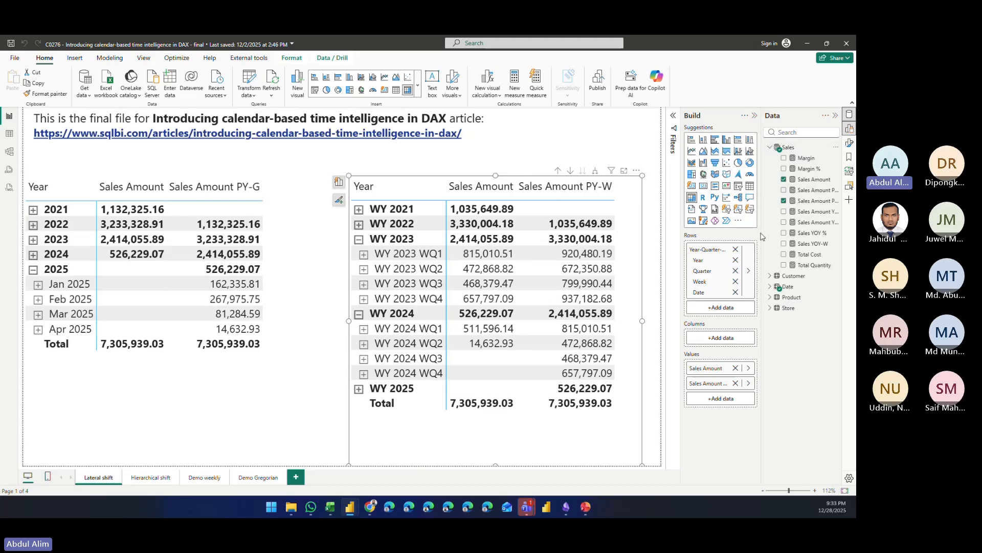
drag(761, 228, 726, 206)
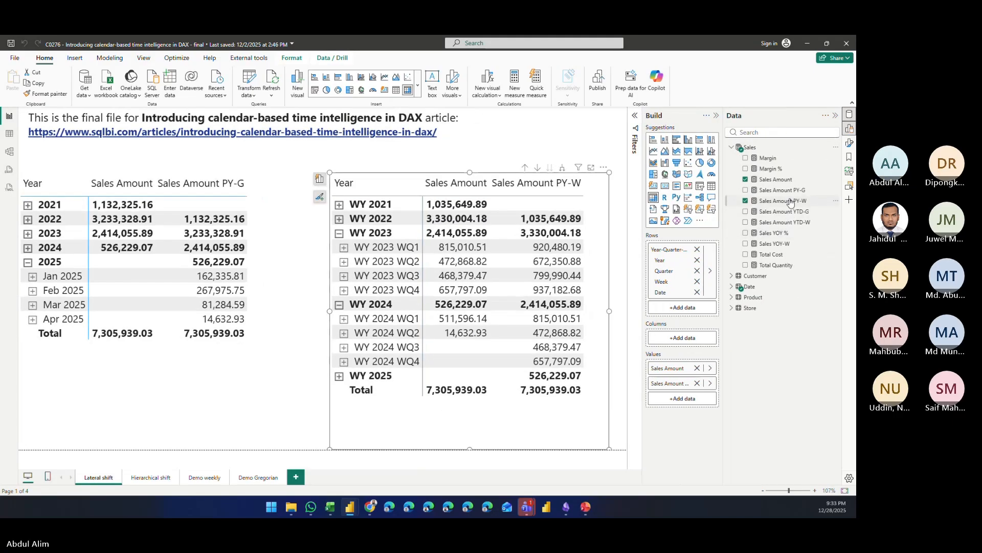
click(790, 203)
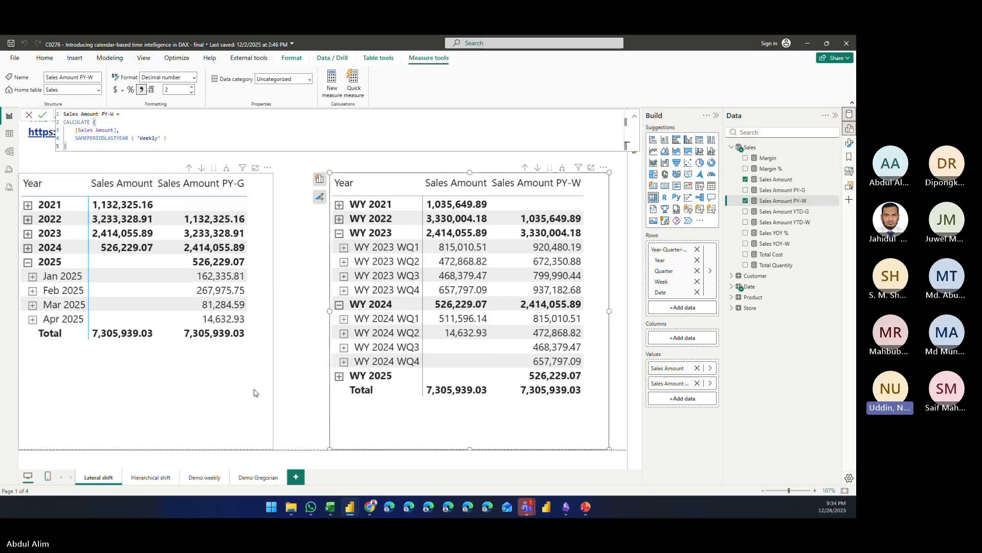
Step: Compare the Gregorian and weekly matrices, inspect the 'Weekly' calendar argument in the Sales Amount PY-W formula, and close the formula without editing it
click(230, 395)
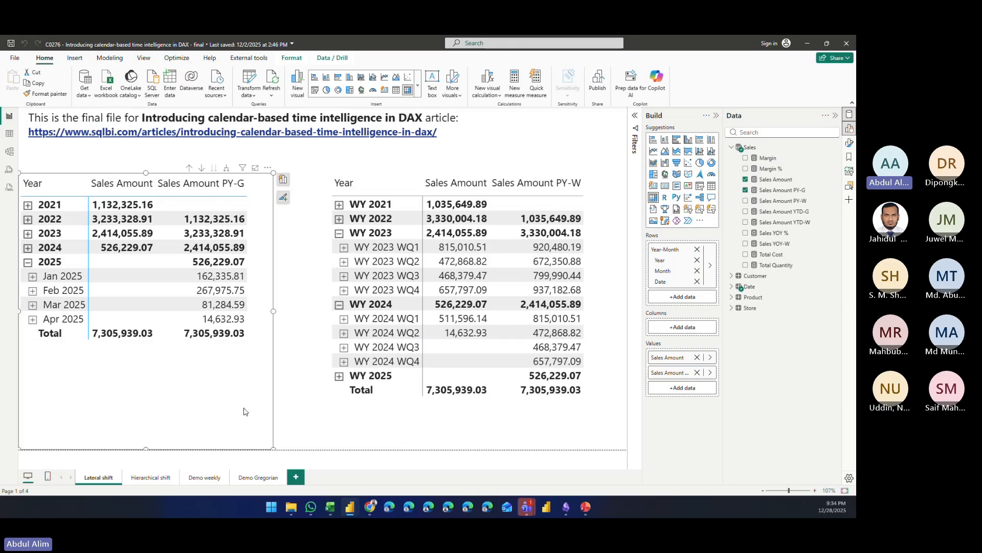
click(586, 431)
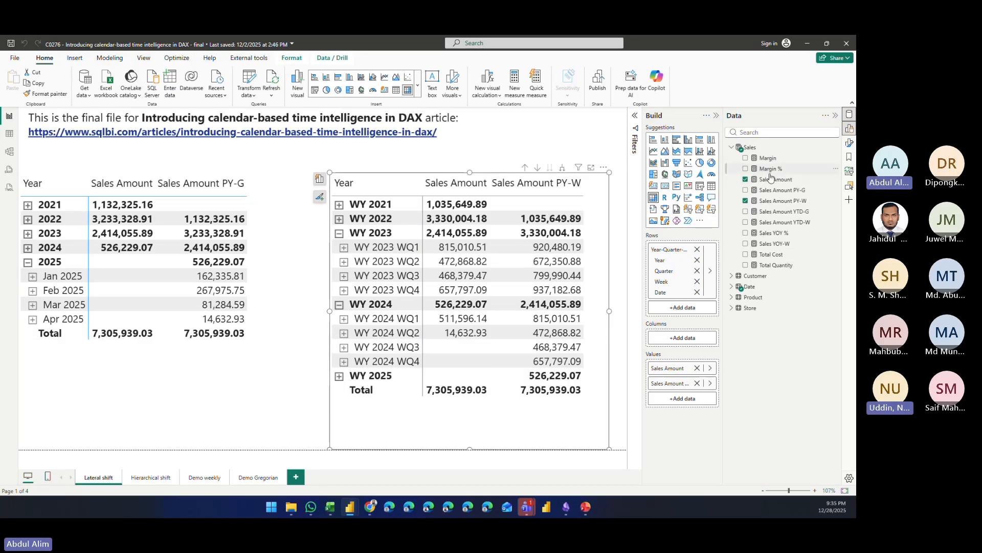
click(785, 201)
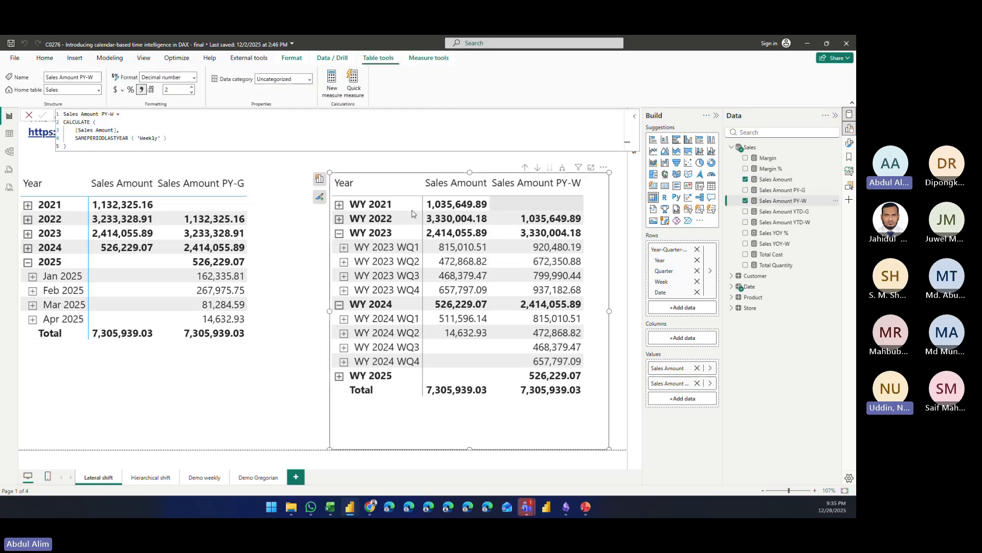
double_click(149, 137)
click(173, 139)
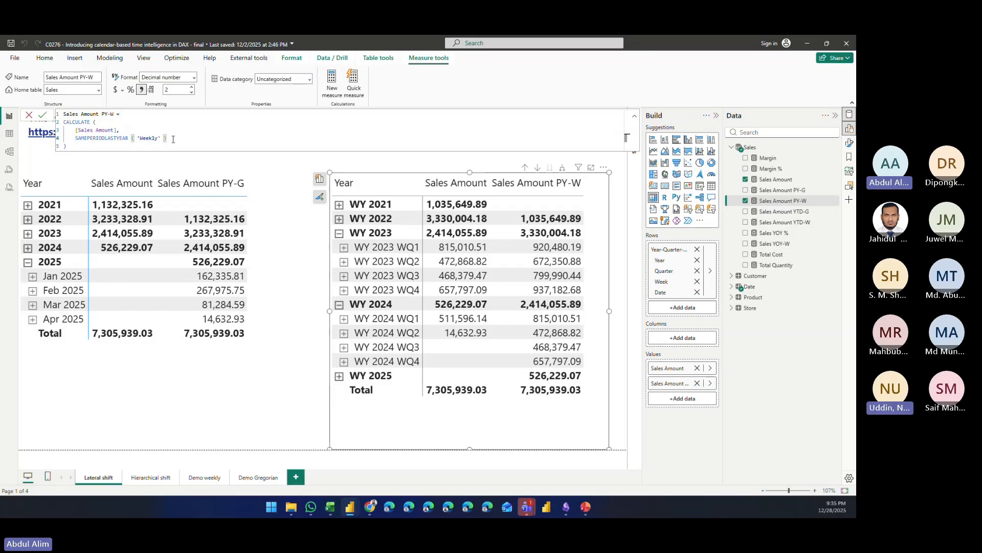
click(29, 115)
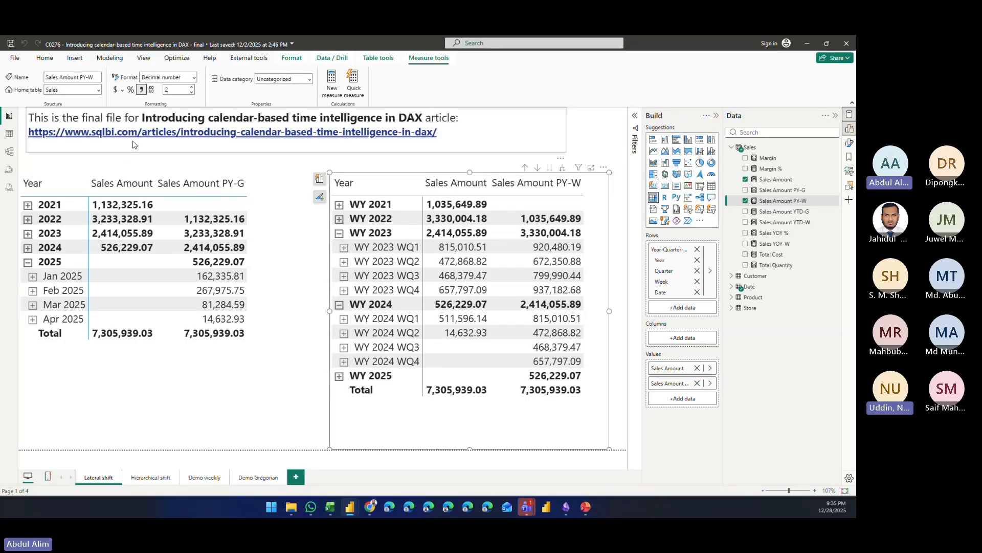
Step: Select the full SQLBI article link in the text box above the matrices, switch windows, and clear the selection on the report page
drag(440, 133, 18, 142)
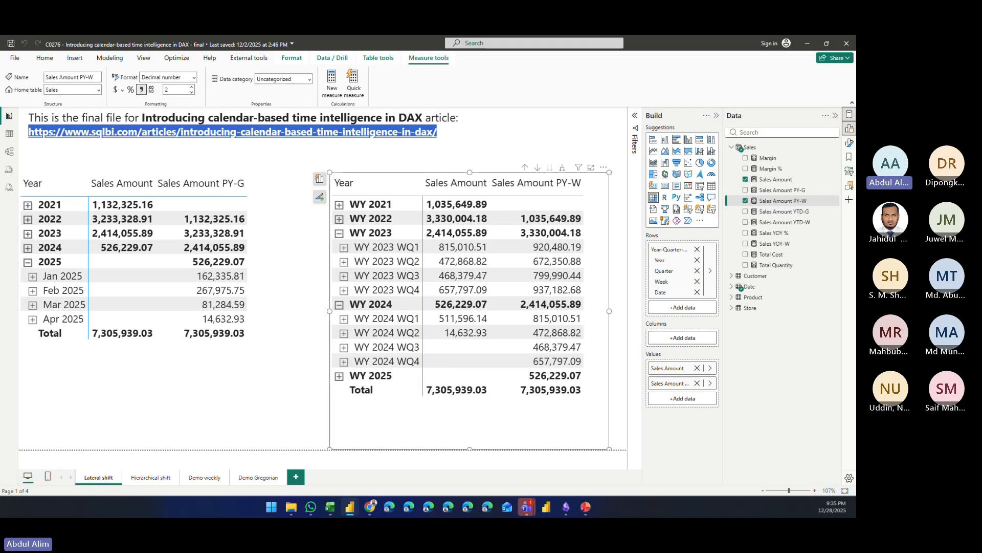
key(alt+Tab)
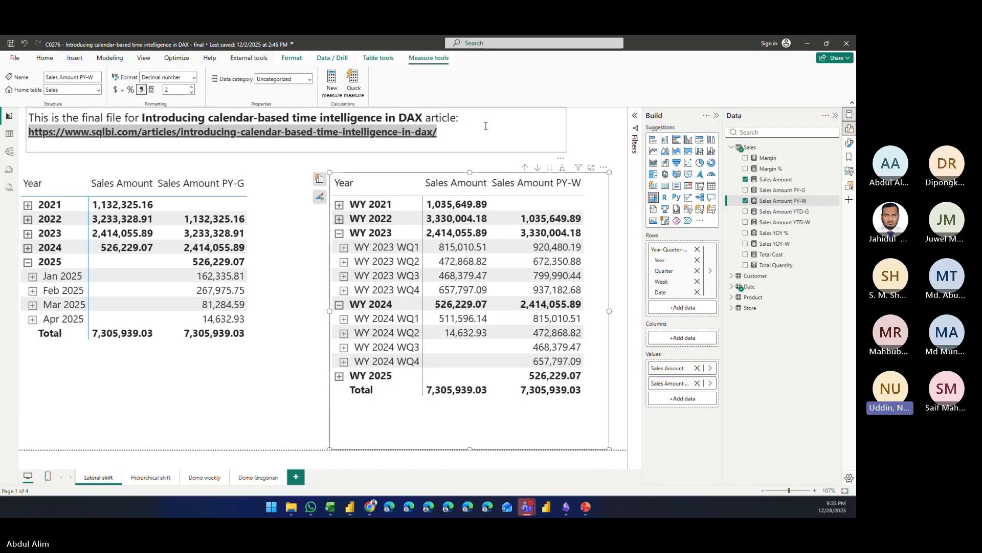
click(572, 134)
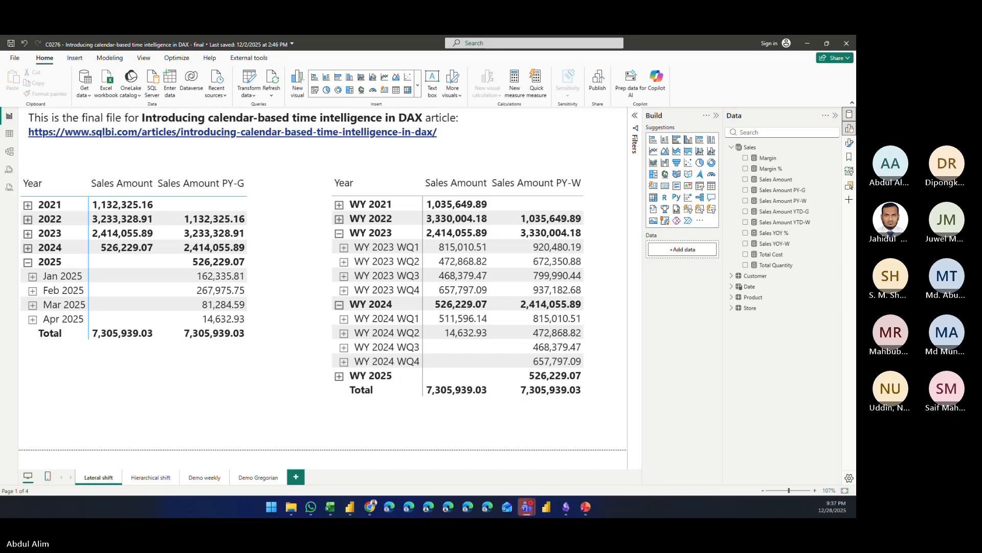
click(233, 368)
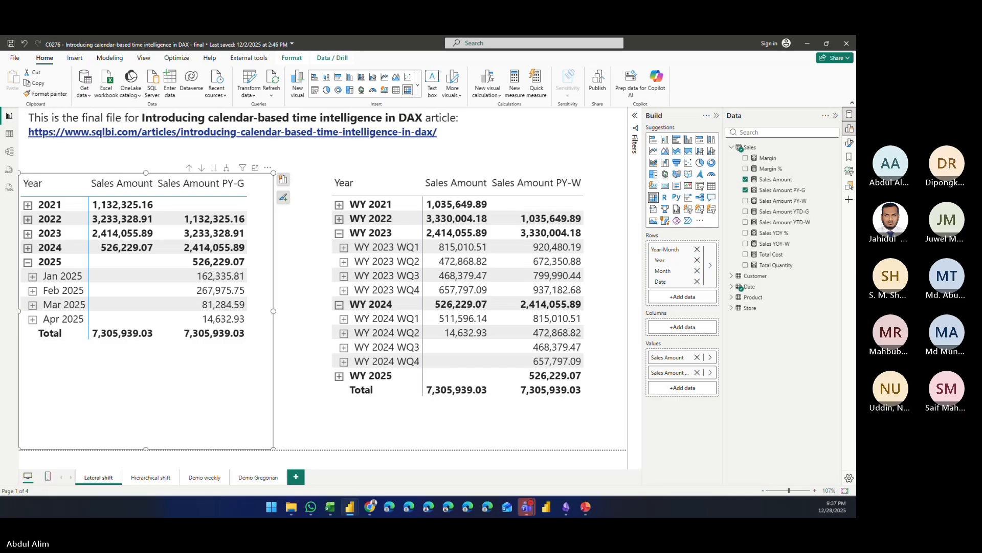
key(alt+Tab)
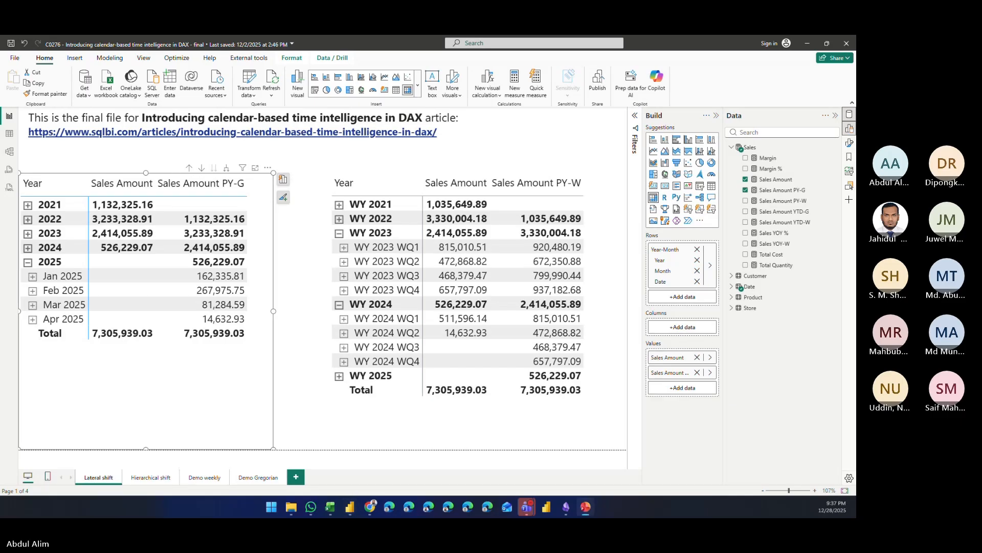